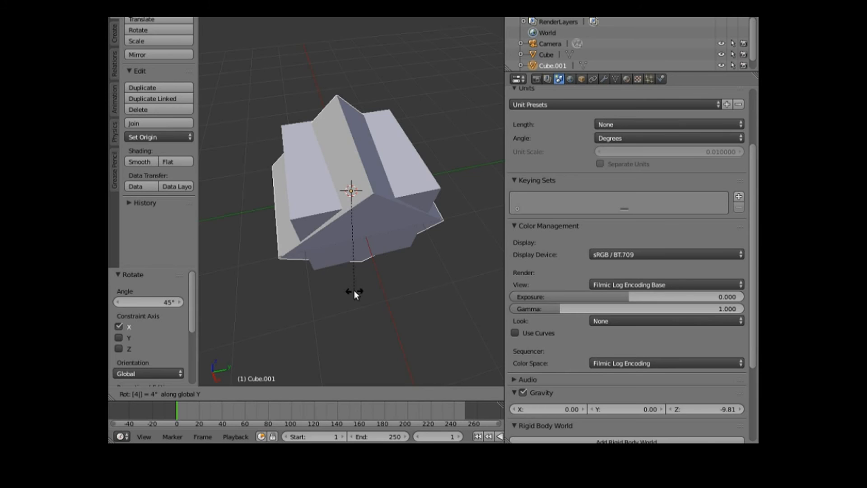
Step: Rotate the duplicate cube 45° about the global Y axis
{"action": "type", "text": "5"}
{"action": "key", "text": "Return"}
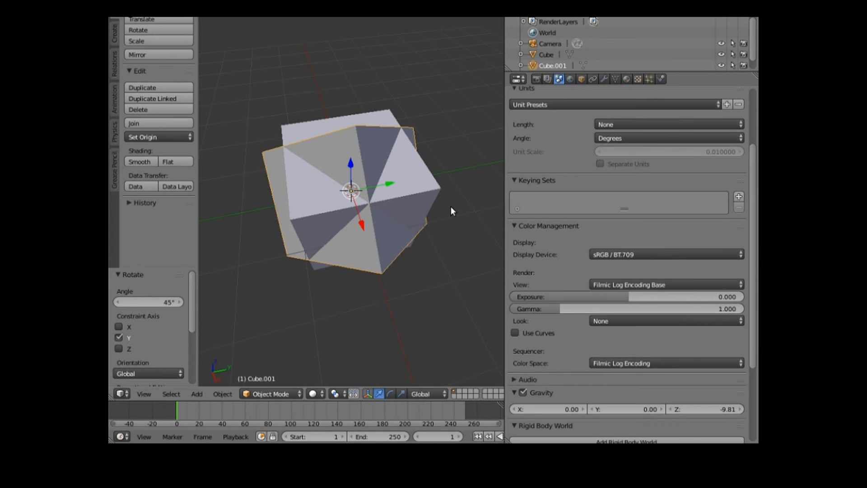
Step: Add a Boolean modifier to the original cube with Cube.001 as its target object
{"action": "right_click", "coordinate": [354, 156]}
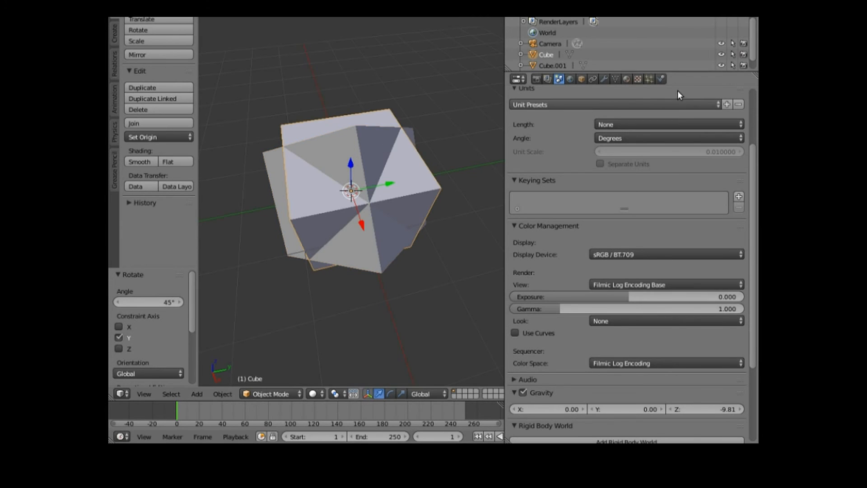
{"action": "left_click", "coordinate": [605, 80]}
{"action": "left_click", "coordinate": [578, 116]}
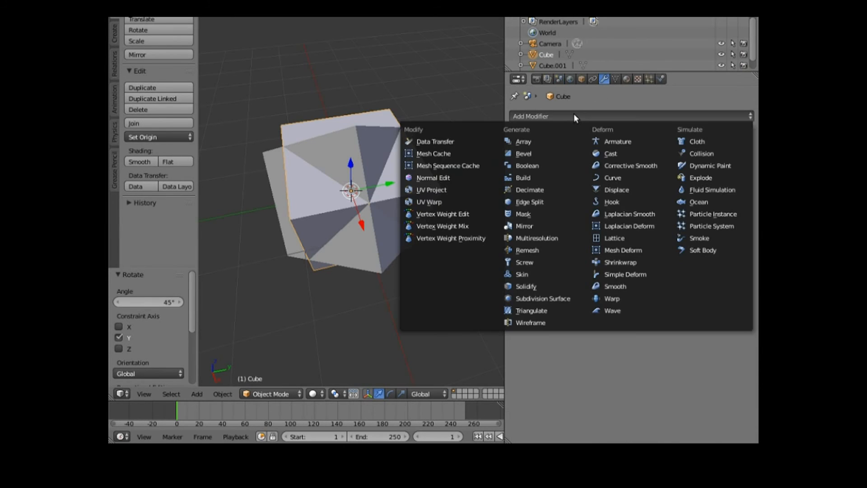
{"action": "left_click", "coordinate": [532, 165]}
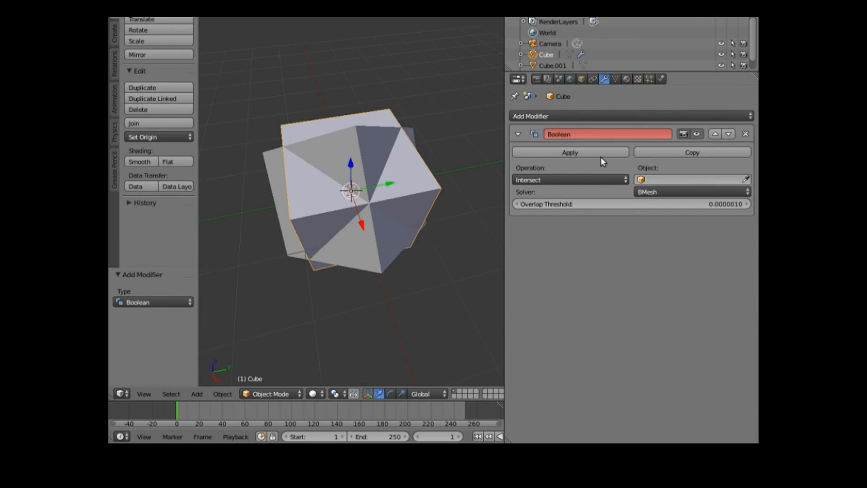
{"action": "left_click", "coordinate": [656, 181]}
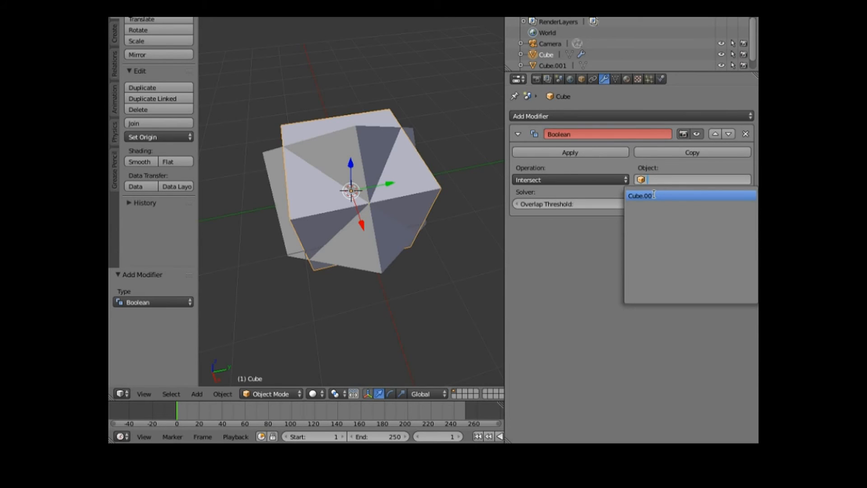
{"action": "left_click", "coordinate": [654, 194]}
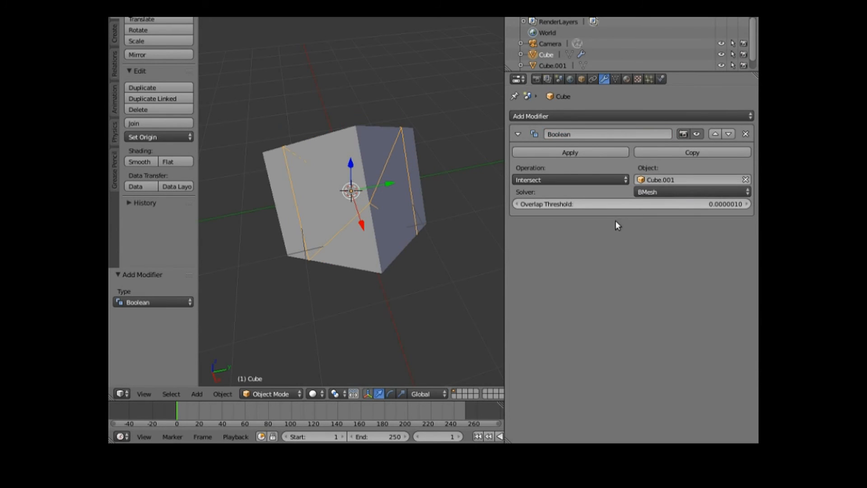
Step: Set the Boolean operation to Union and apply the modifier
{"action": "left_click", "coordinate": [627, 180]}
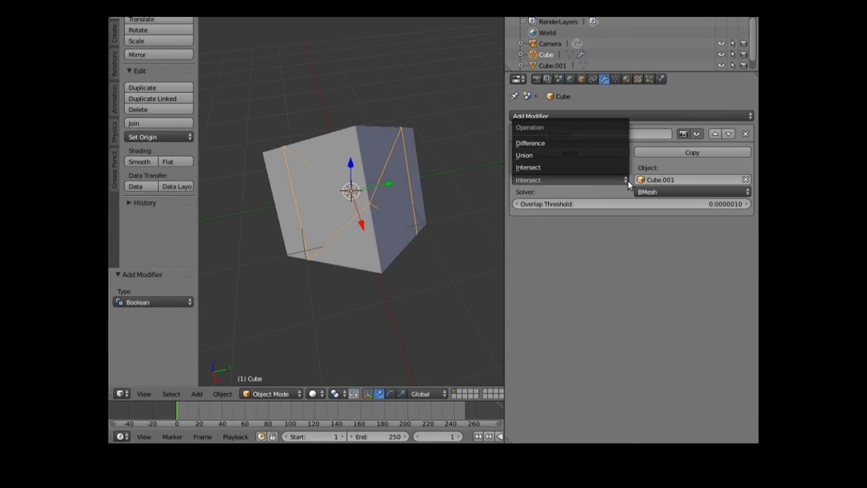
{"action": "left_click", "coordinate": [555, 153]}
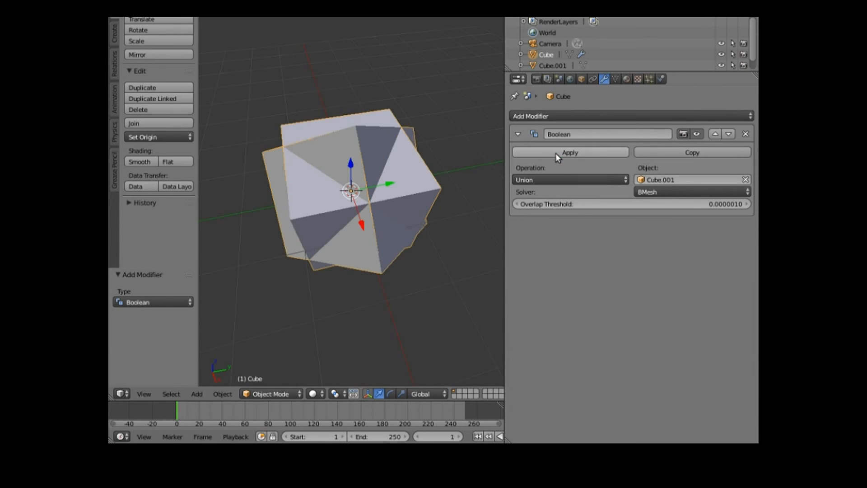
{"action": "left_click", "coordinate": [587, 153]}
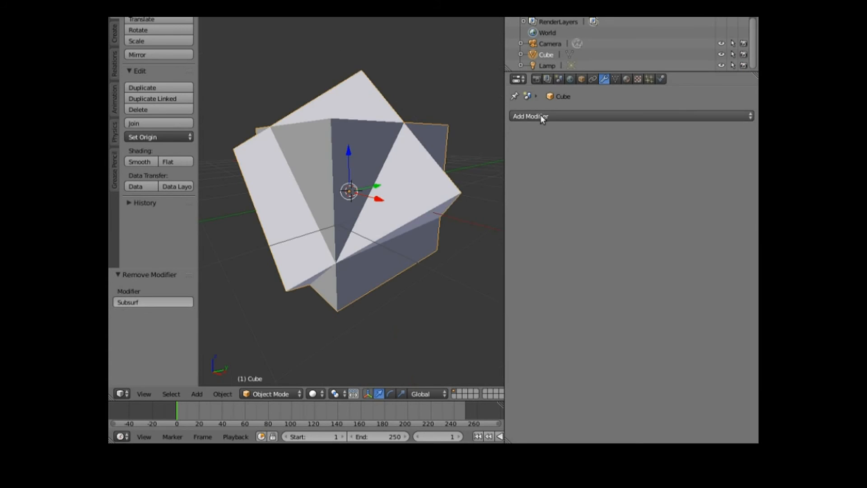
Step: Try a Bevel modifier on the merged cube shape and remove it again
{"action": "left_click", "coordinate": [541, 116]}
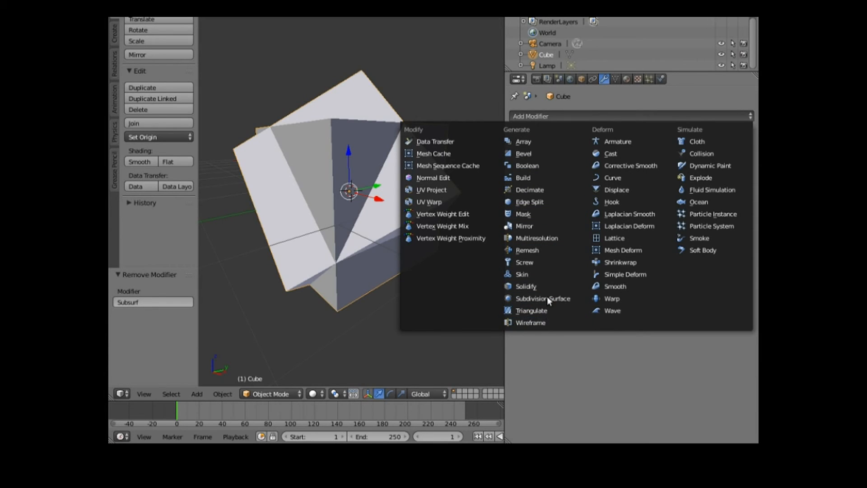
{"action": "left_click", "coordinate": [538, 154]}
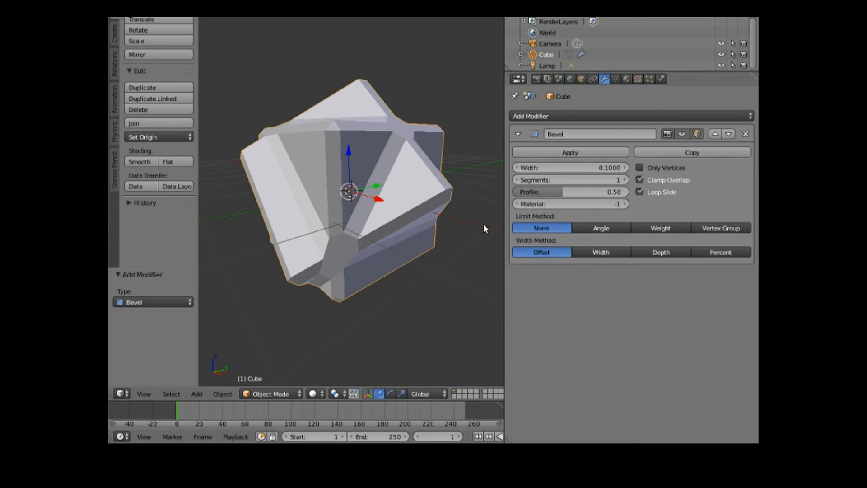
{"action": "middle_click_drag", "start_coordinate": [484, 227], "coordinate": [491, 237]}
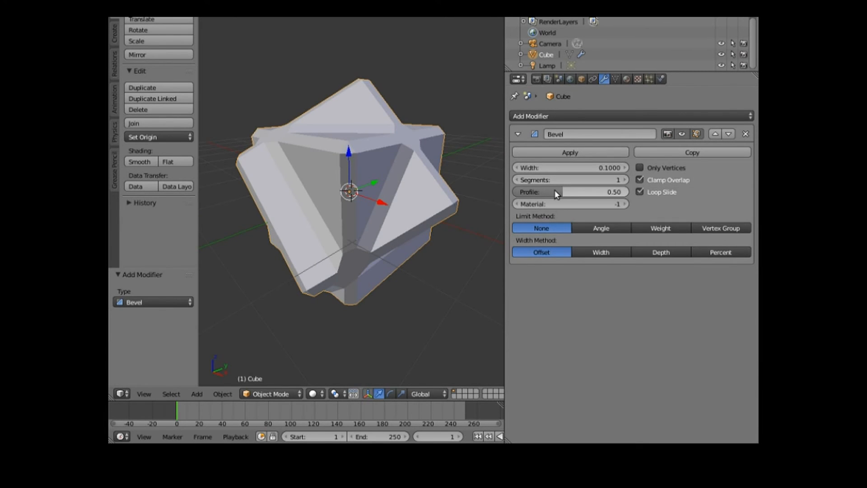
{"action": "middle_click_drag", "start_coordinate": [509, 205], "coordinate": [437, 244]}
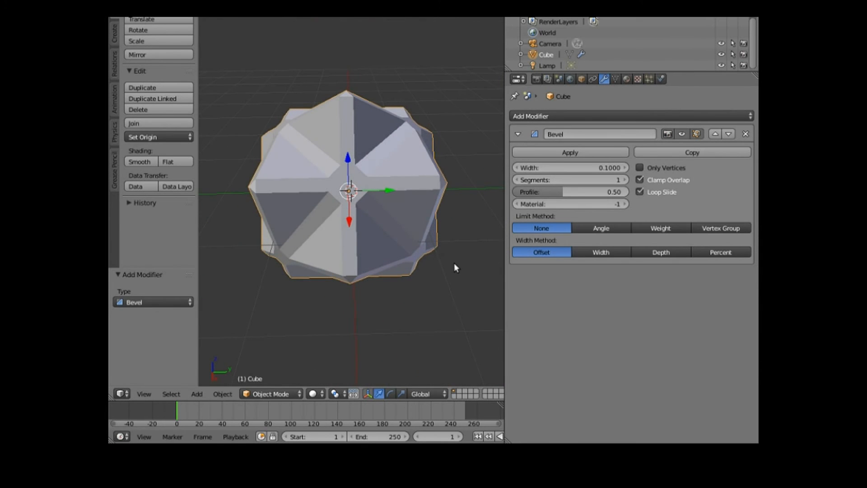
{"action": "left_click", "coordinate": [746, 133]}
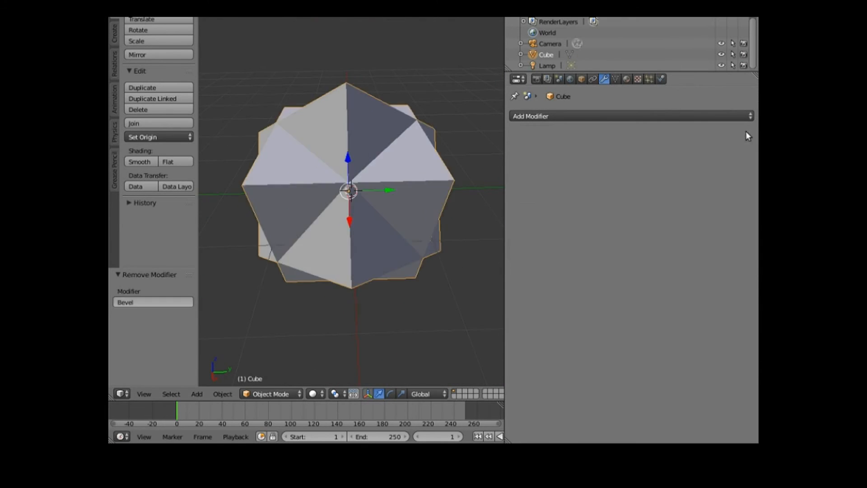
Step: Bevel all edges of the merged mesh in Edit Mode by an offset of about 0.089
{"action": "left_click", "coordinate": [281, 394]}
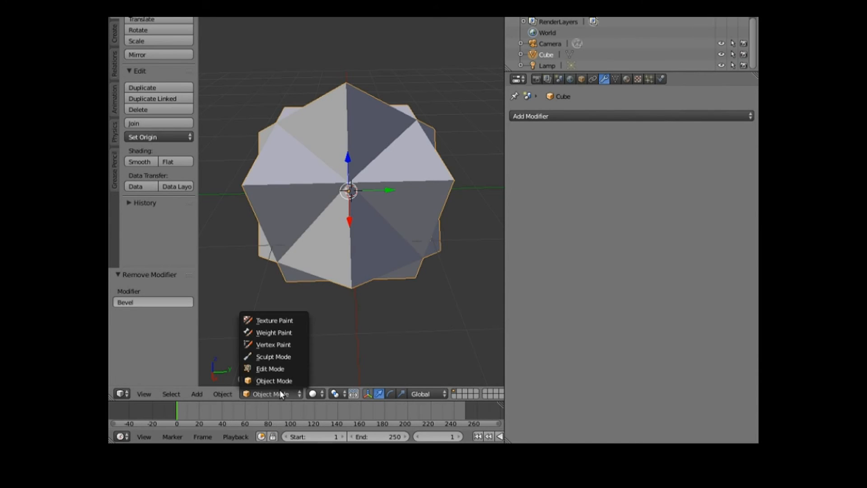
{"action": "left_click", "coordinate": [282, 369]}
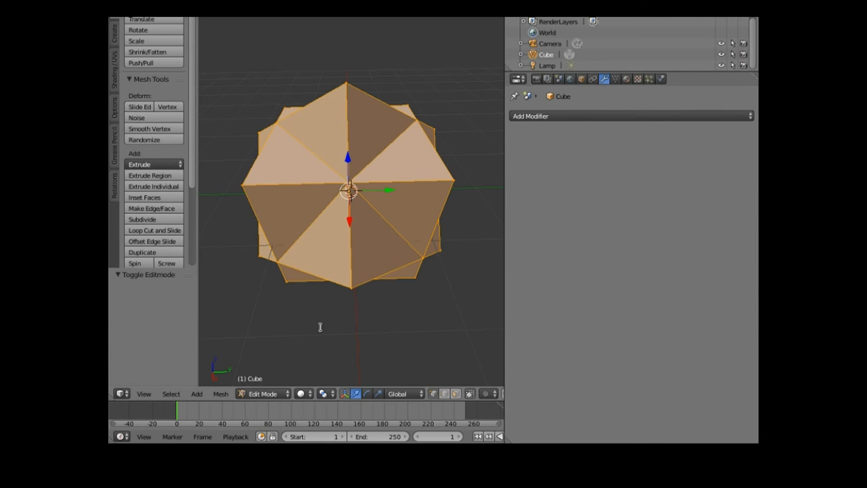
{"action": "key", "text": "space"}
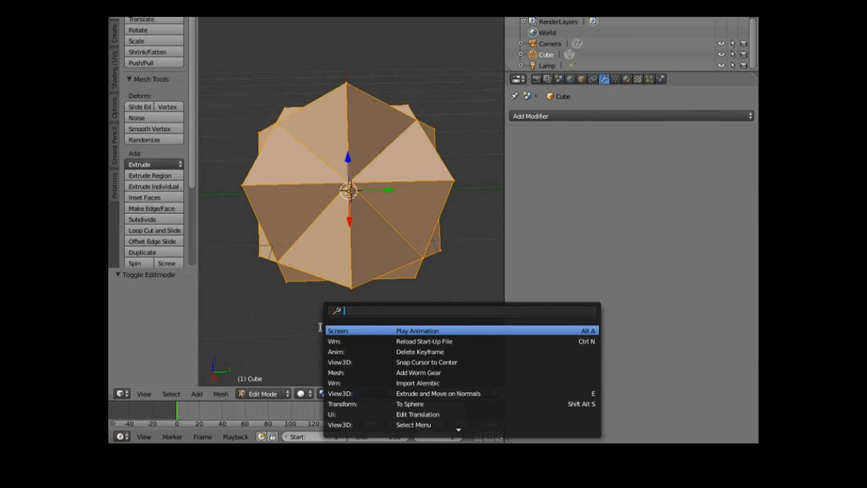
{"action": "type", "text": "bev"}
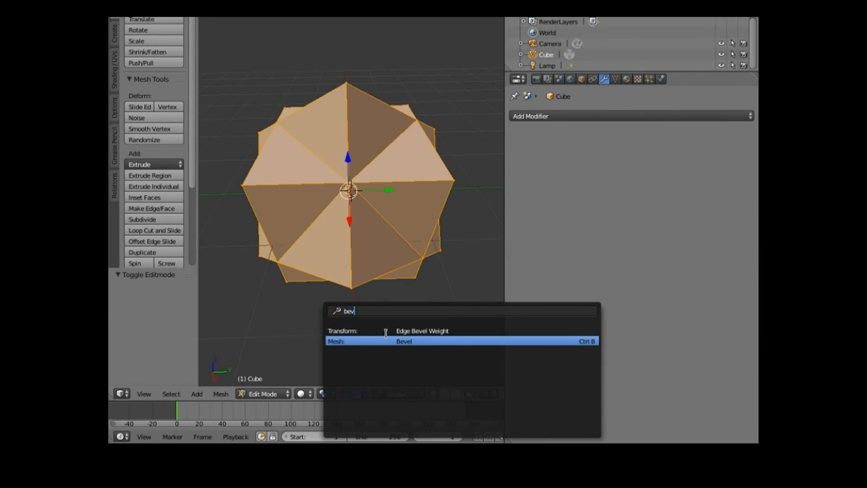
{"action": "left_click", "coordinate": [388, 340]}
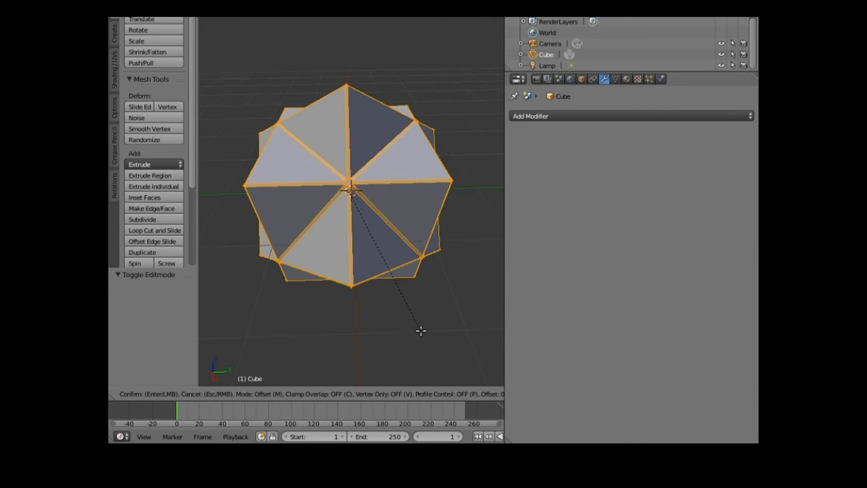
{"action": "left_click", "coordinate": [423, 335]}
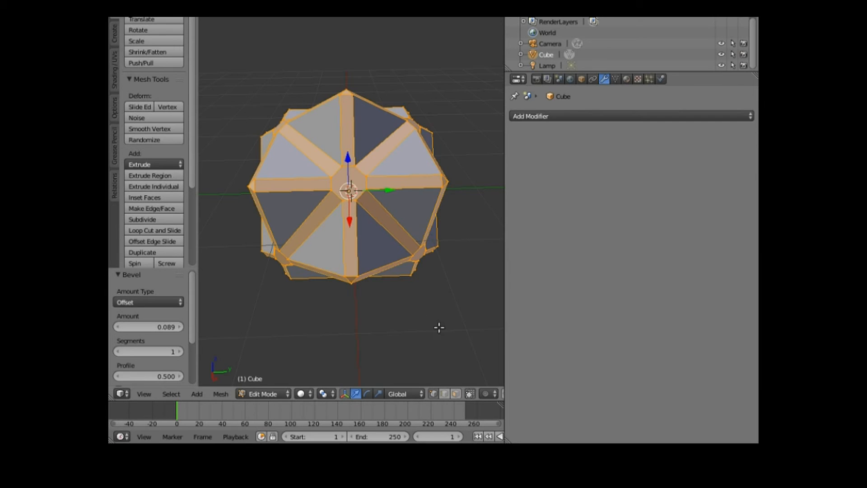
Step: Invert the selection in face select mode and delete the flat faces enclosed by the beveled strips
{"action": "middle_click_drag", "start_coordinate": [447, 325], "coordinate": [361, 304]}
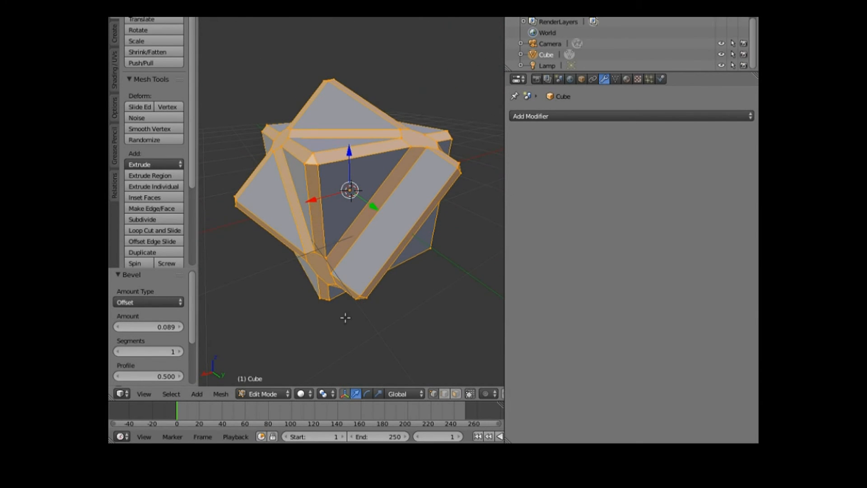
{"action": "left_click", "coordinate": [174, 395]}
{"action": "left_click", "coordinate": [174, 395]}
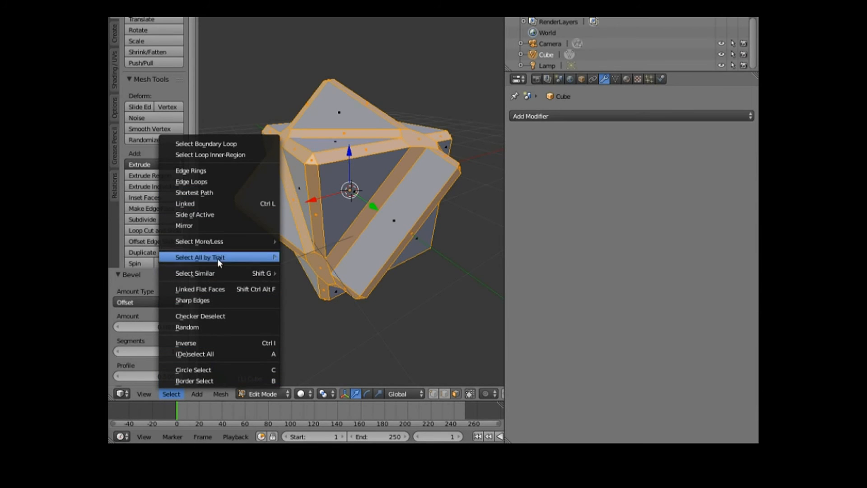
{"action": "left_click", "coordinate": [224, 343]}
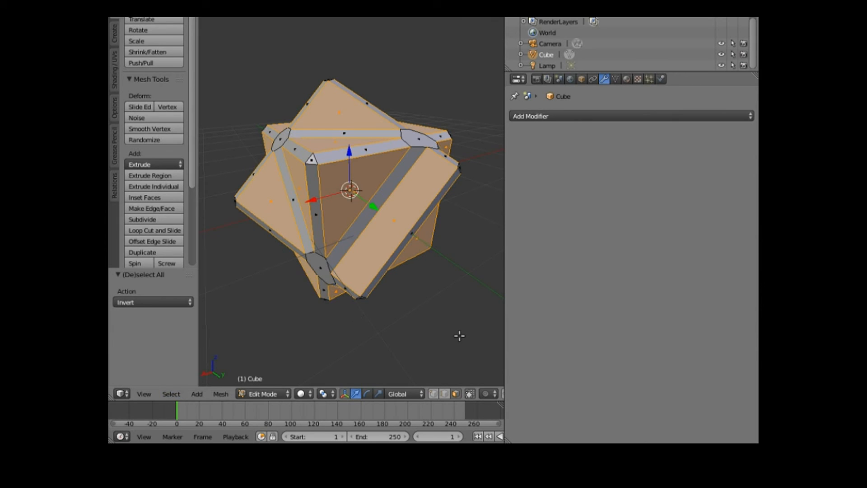
{"action": "key", "text": "x"}
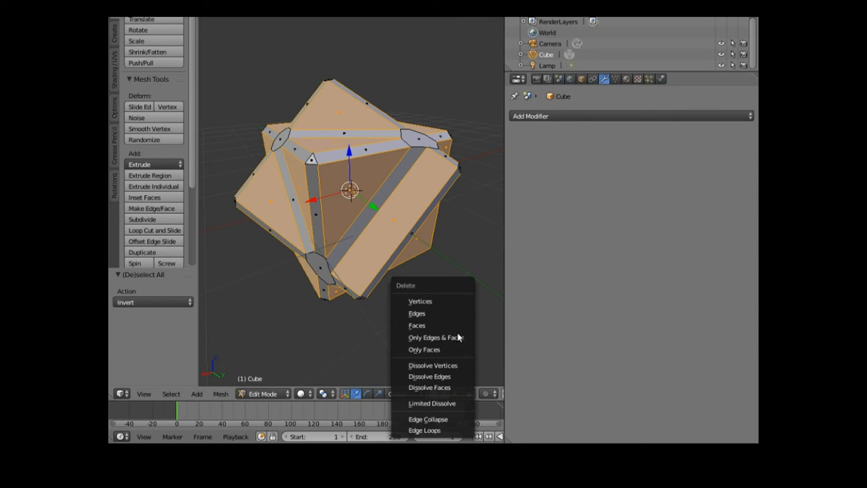
{"action": "left_click", "coordinate": [418, 325]}
Step: Add a Solidify modifier to the remaining frame with a thickness of about 0.083
{"action": "mouse_move", "coordinate": [426, 343]}
{"action": "middle_mouse_down"}
{"action": "mouse_move", "coordinate": [438, 378]}
{"action": "mouse_move", "coordinate": [326, 329]}
{"action": "mouse_move", "coordinate": [333, 298]}
{"action": "mouse_move", "coordinate": [423, 267]}
{"action": "mouse_move", "coordinate": [436, 290]}
{"action": "mouse_move", "coordinate": [431, 342]}
{"action": "middle_mouse_up"}
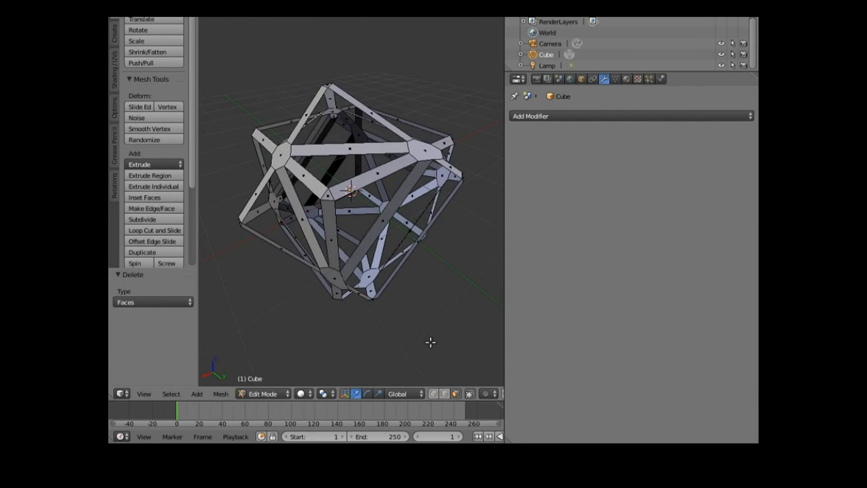
{"action": "scroll", "coordinate": [390, 334], "scroll_direction": "up", "scroll_amount": 2}
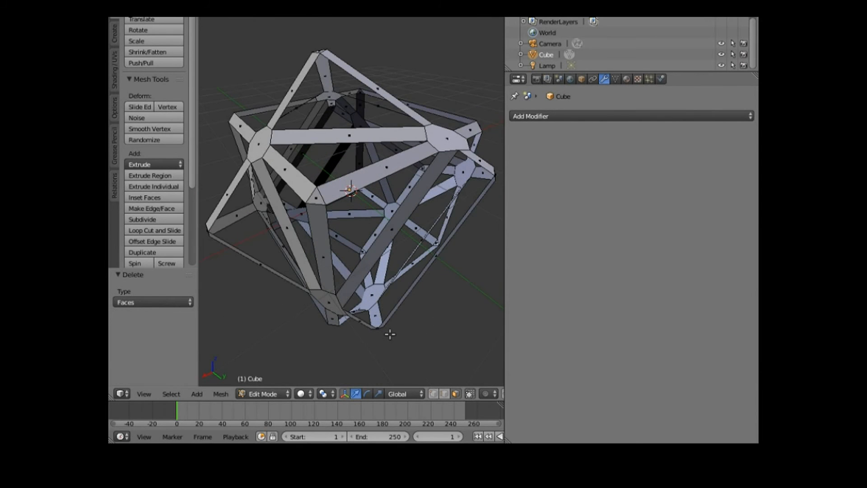
{"action": "middle_click_drag", "start_coordinate": [390, 333], "coordinate": [368, 312]}
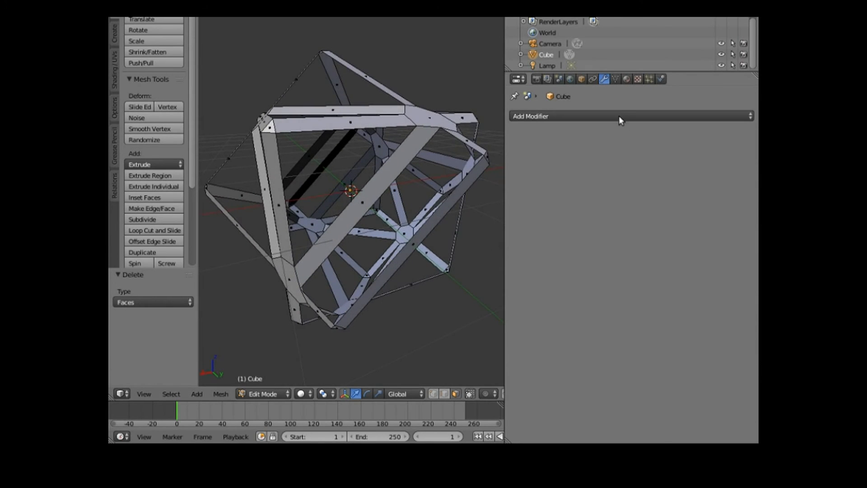
{"action": "left_click", "coordinate": [619, 116]}
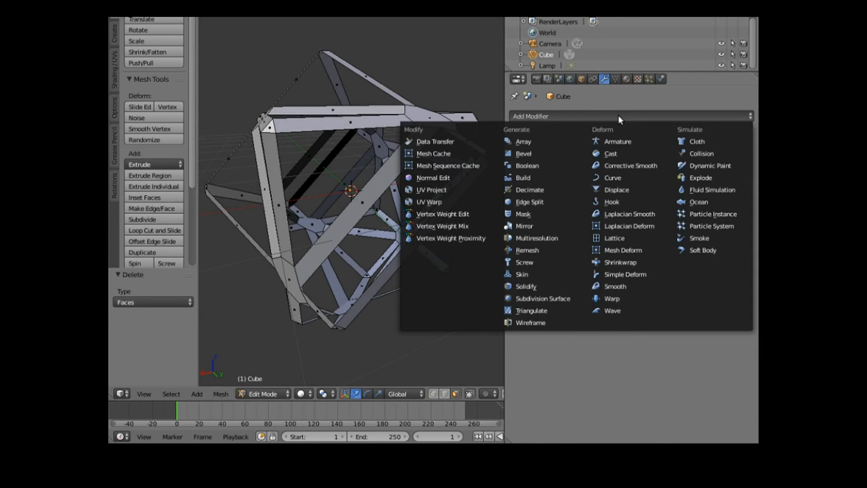
{"action": "left_click", "coordinate": [533, 285]}
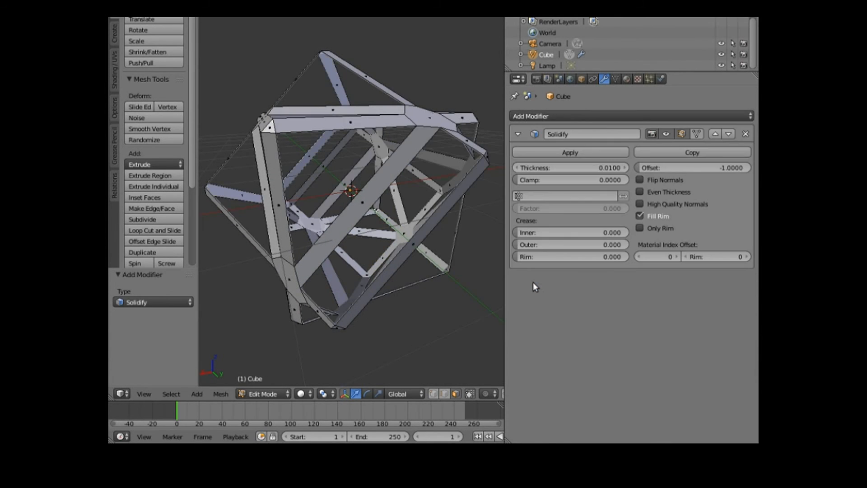
{"action": "left_click_drag", "start_coordinate": [533, 169], "coordinate": [569, 169]}
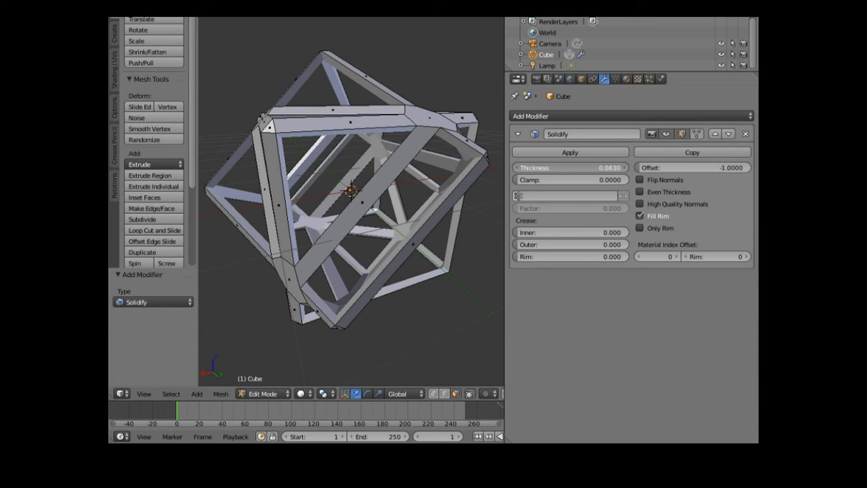
{"action": "left_click_drag", "start_coordinate": [533, 169], "coordinate": [534, 168]}
Step: Return the frame to Object Mode and apply the Solidify modifier
{"action": "left_click", "coordinate": [555, 152]}
{"action": "middle_click_drag", "start_coordinate": [406, 343], "coordinate": [457, 357]}
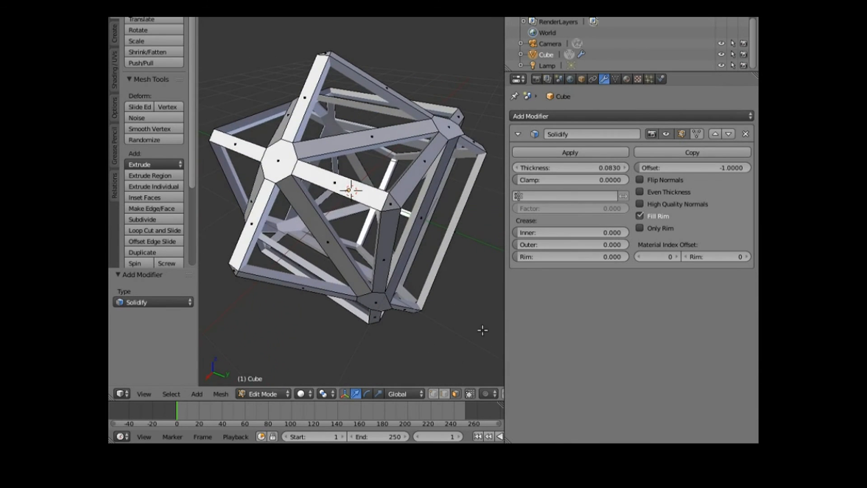
{"action": "left_click", "coordinate": [260, 393]}
{"action": "left_click", "coordinate": [267, 382]}
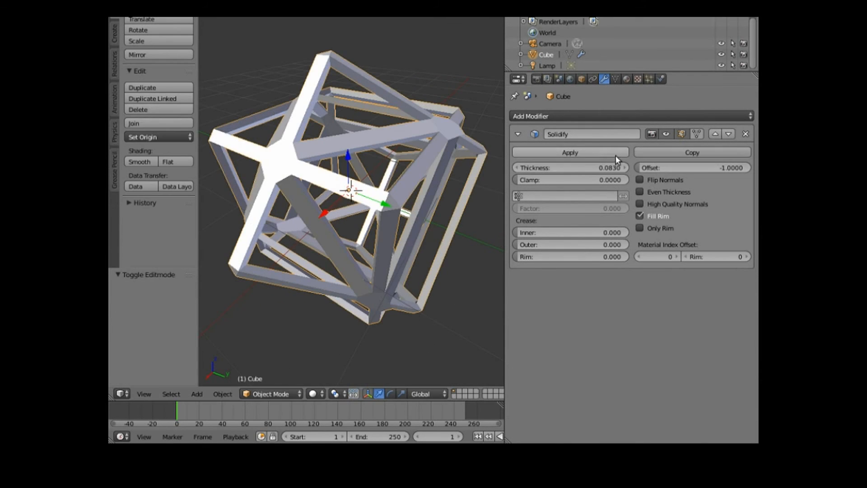
{"action": "left_click", "coordinate": [593, 152]}
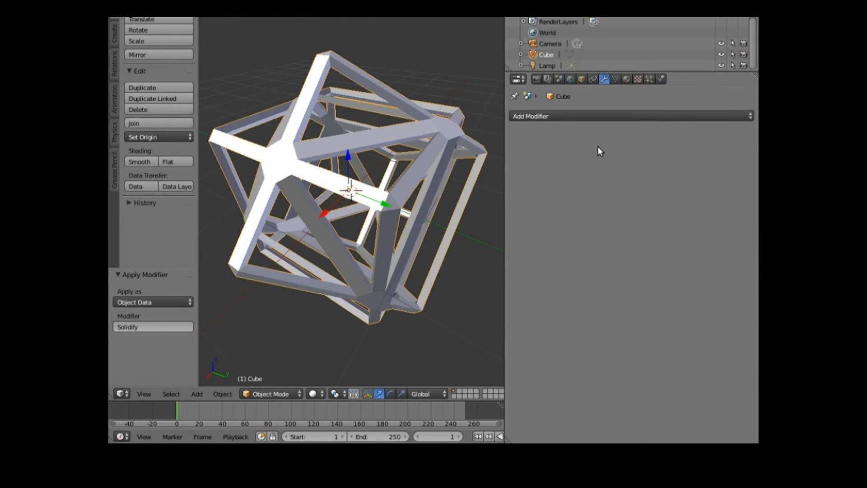
Step: Add a Subdivision Surface modifier to the solidified frame
{"action": "left_click", "coordinate": [590, 117]}
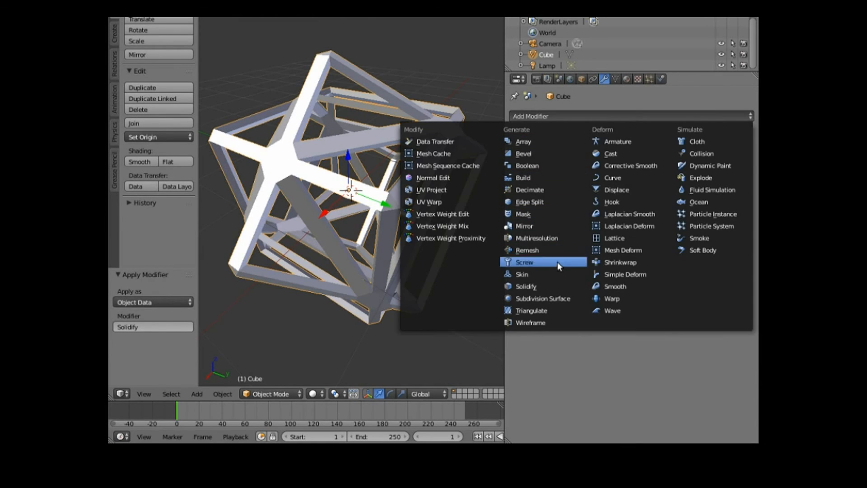
{"action": "left_click", "coordinate": [552, 300]}
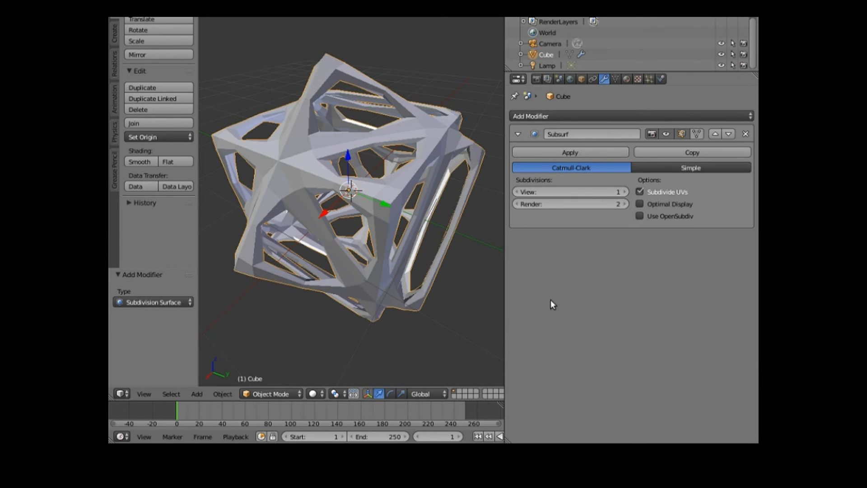
Step: Set the Subdivision Surface modifier's viewport subdivisions to 2 and inspect the smoothed frame
{"action": "left_click", "coordinate": [626, 190]}
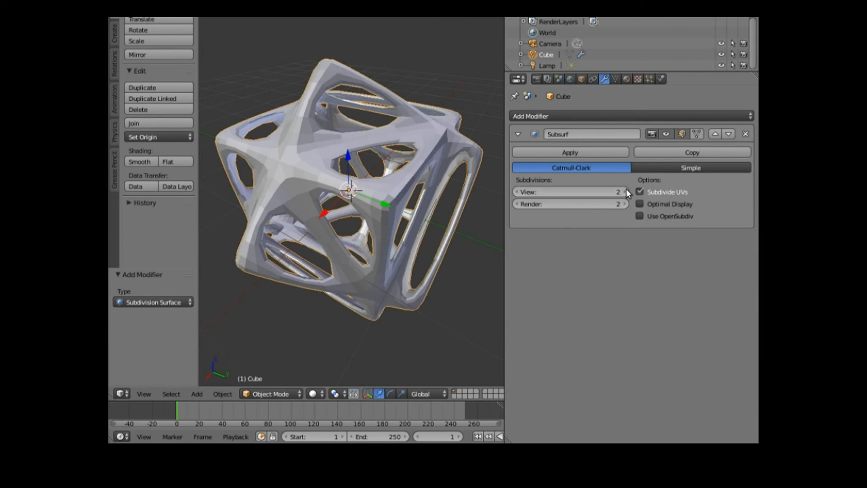
{"action": "middle_click_drag", "start_coordinate": [465, 285], "coordinate": [429, 341]}
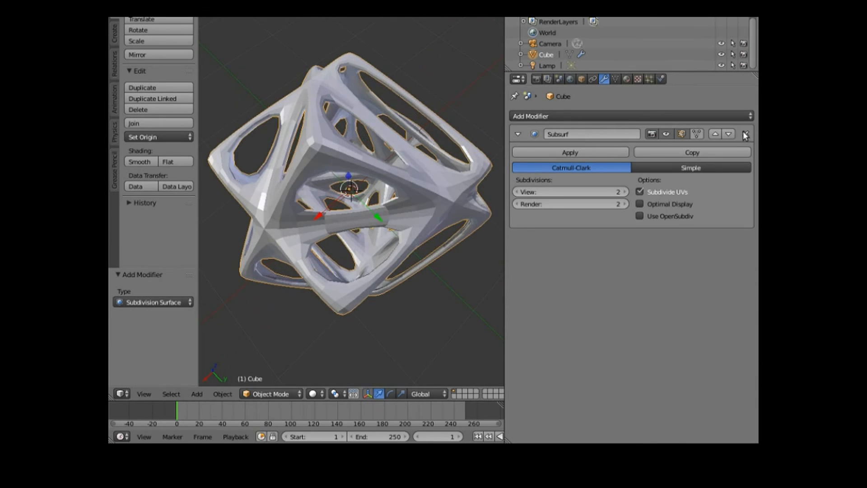
Step: Replace the Subdivision Surface modifier on the frame with a Bevel modifier
{"action": "left_click", "coordinate": [745, 134]}
{"action": "left_click", "coordinate": [540, 116]}
{"action": "left_click", "coordinate": [532, 151]}
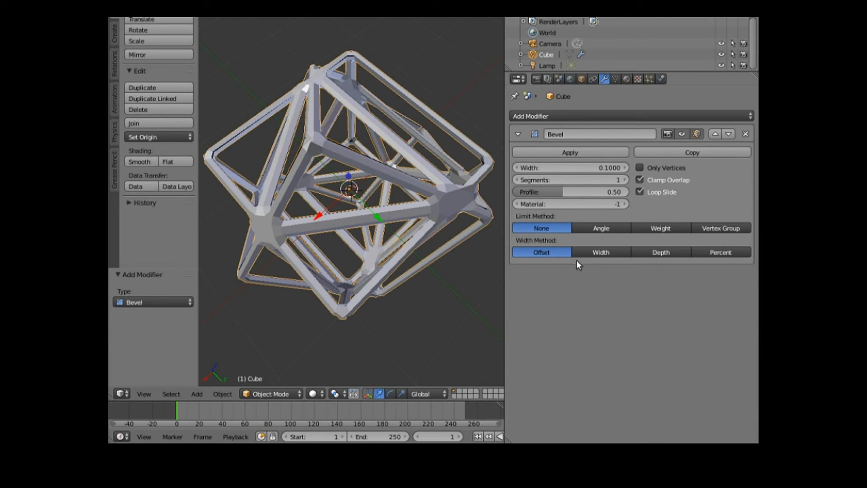
{"action": "middle_click_drag", "start_coordinate": [463, 258], "coordinate": [494, 209]}
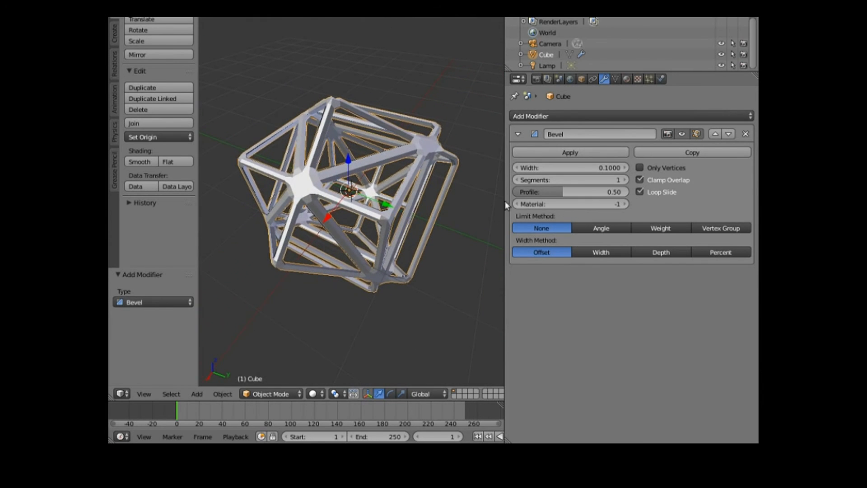
Step: Set the Bevel modifier's width to 0.0290 and apply the modifier to the frame
{"action": "left_click", "coordinate": [520, 167]}
{"action": "left_click", "coordinate": [519, 167]}
{"action": "left_click", "coordinate": [519, 167]}
{"action": "left_click", "coordinate": [520, 167]}
{"action": "left_click", "coordinate": [519, 167]}
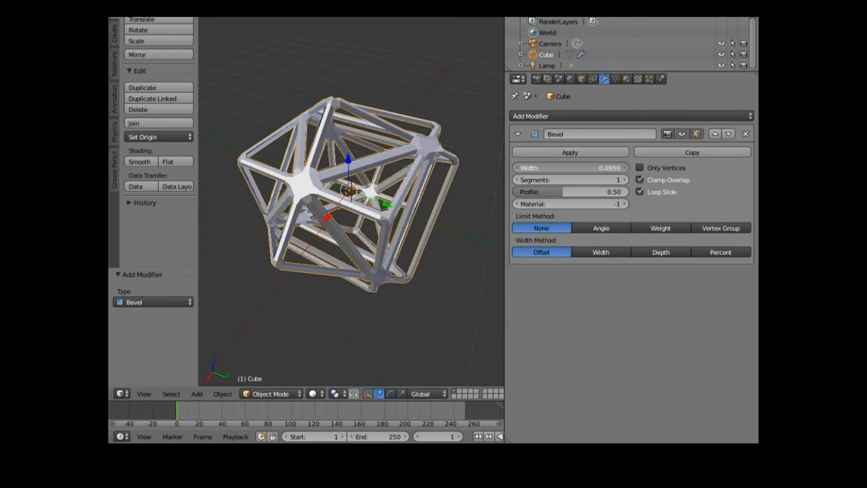
{"action": "left_click", "coordinate": [519, 167]}
{"action": "left_click_drag", "start_coordinate": [570, 167], "coordinate": [552, 170]}
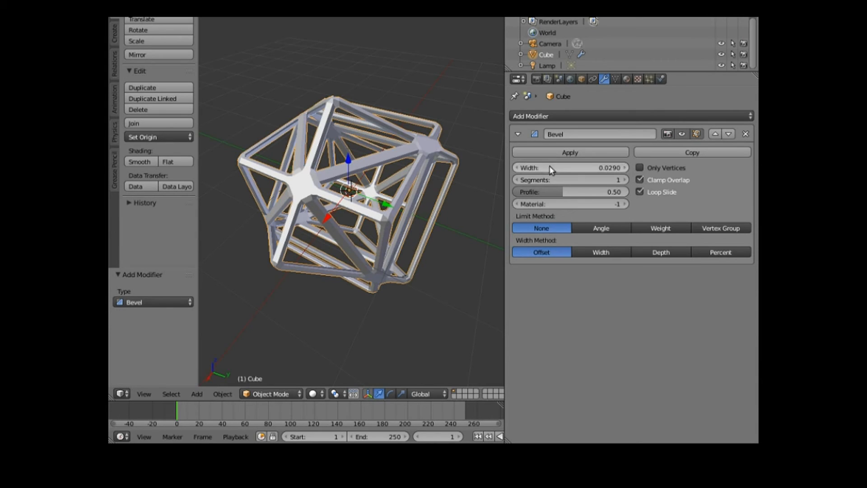
{"action": "left_click", "coordinate": [571, 152]}
Step: Snap the 3D cursor to the scene center and snap the frame to the cursor
{"action": "middle_click_drag", "start_coordinate": [453, 247], "coordinate": [385, 233]}
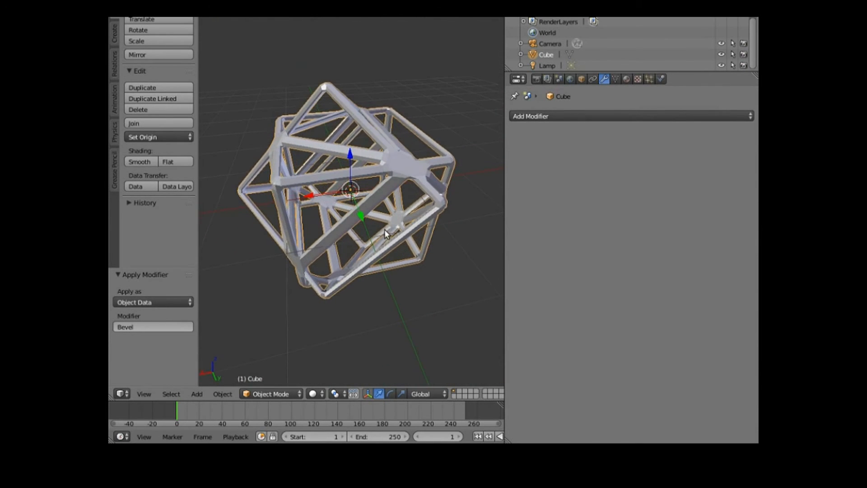
{"action": "left_click", "coordinate": [219, 395]}
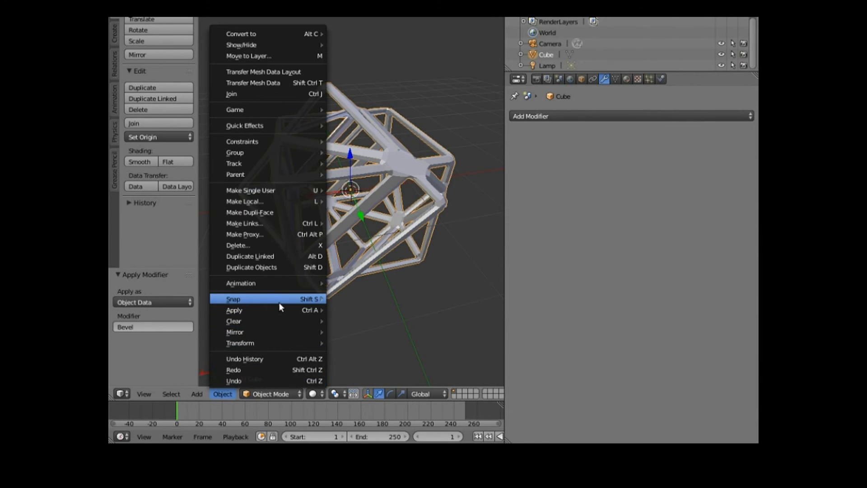
{"action": "mouse_move", "coordinate": [277, 302]}
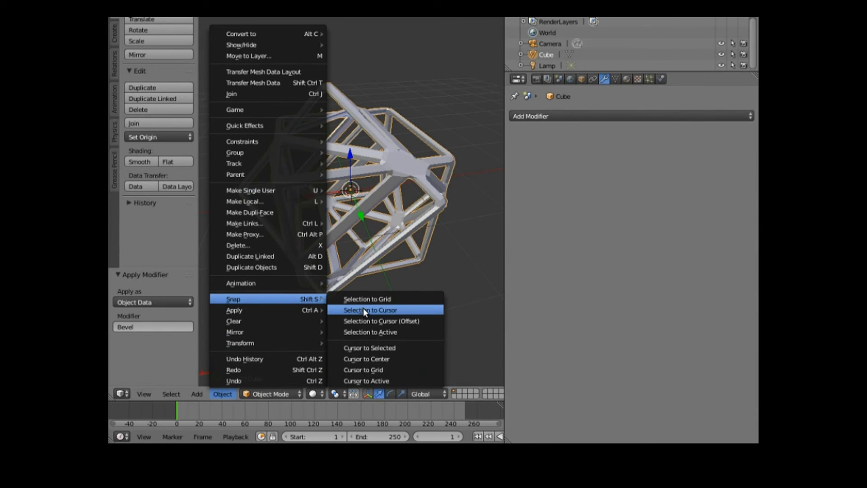
{"action": "left_click", "coordinate": [373, 359]}
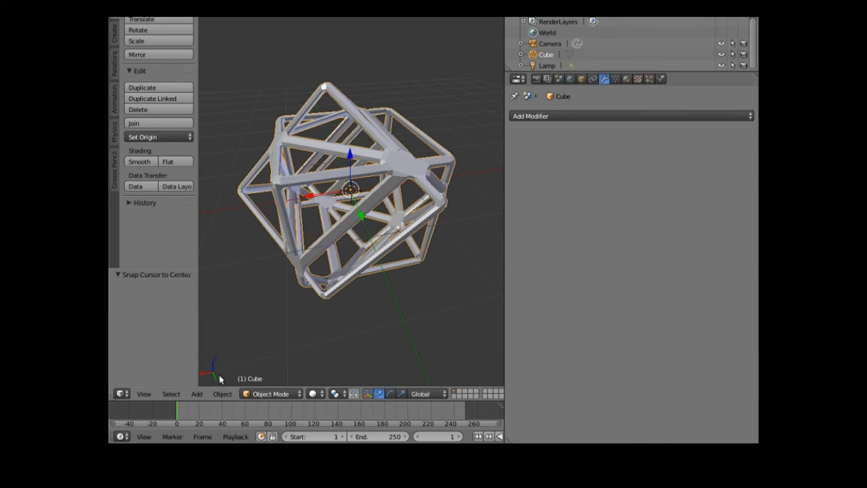
{"action": "left_click", "coordinate": [222, 394]}
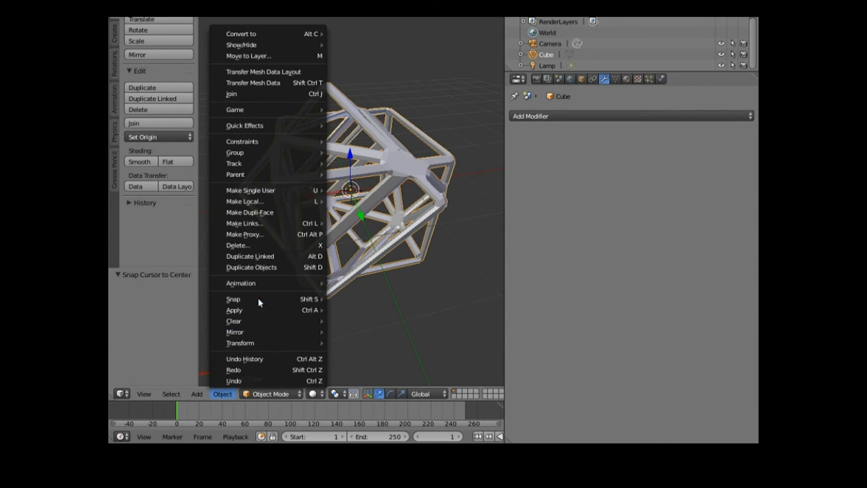
{"action": "mouse_move", "coordinate": [267, 298]}
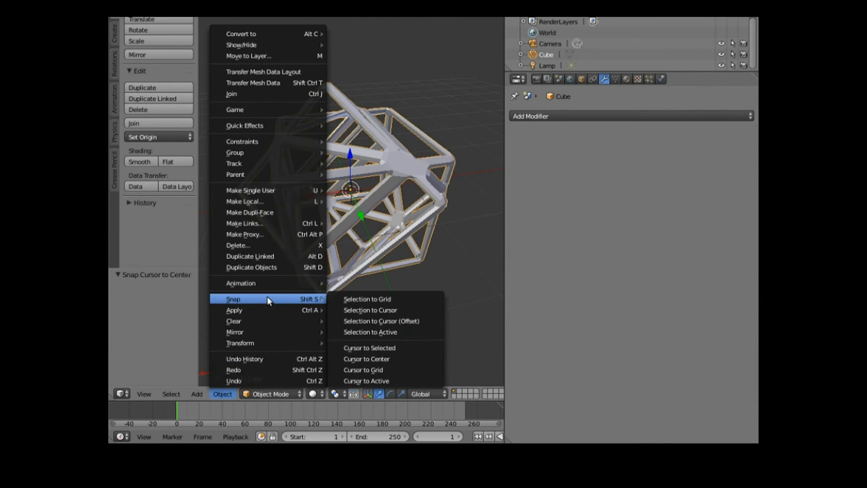
{"action": "left_click", "coordinate": [366, 310]}
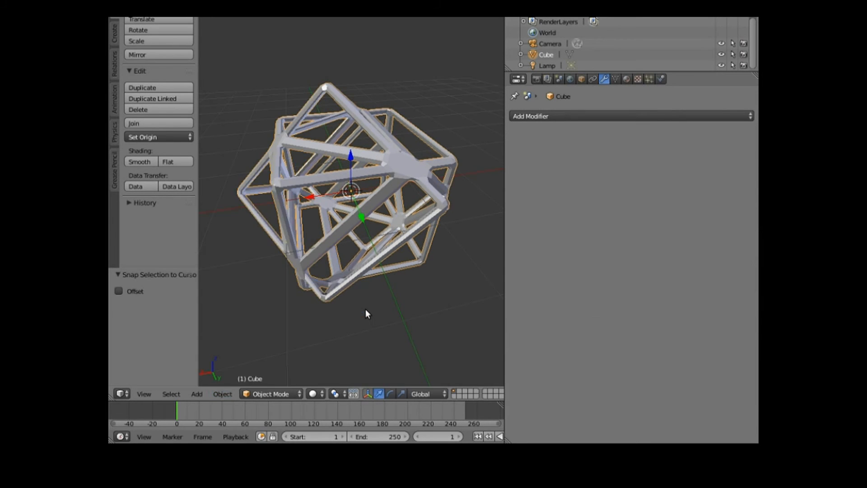
Step: Add an Ico Sphere with 1 subdivision inside the frame and switch it to Edit Mode
{"action": "middle_click_drag", "start_coordinate": [358, 319], "coordinate": [413, 312]}
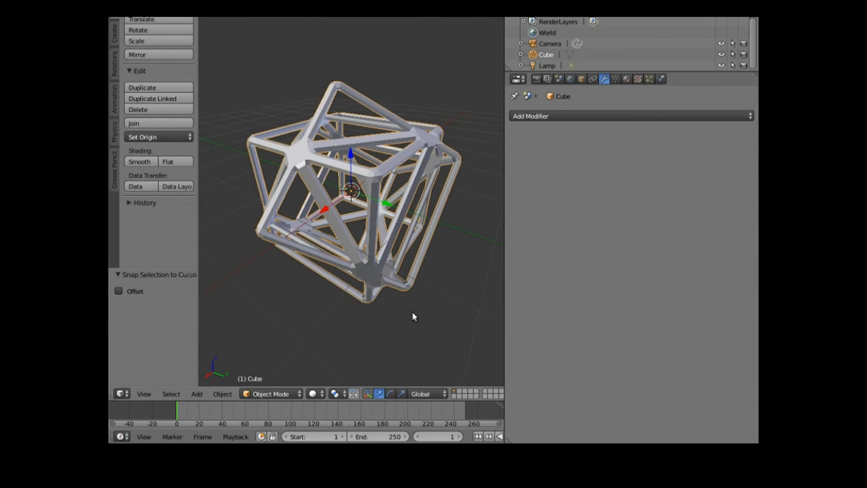
{"action": "left_click", "coordinate": [198, 393]}
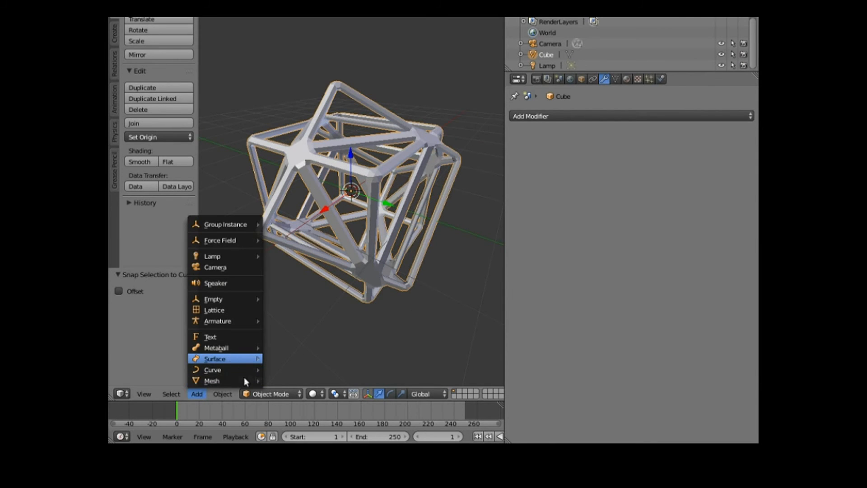
{"action": "mouse_move", "coordinate": [233, 379]}
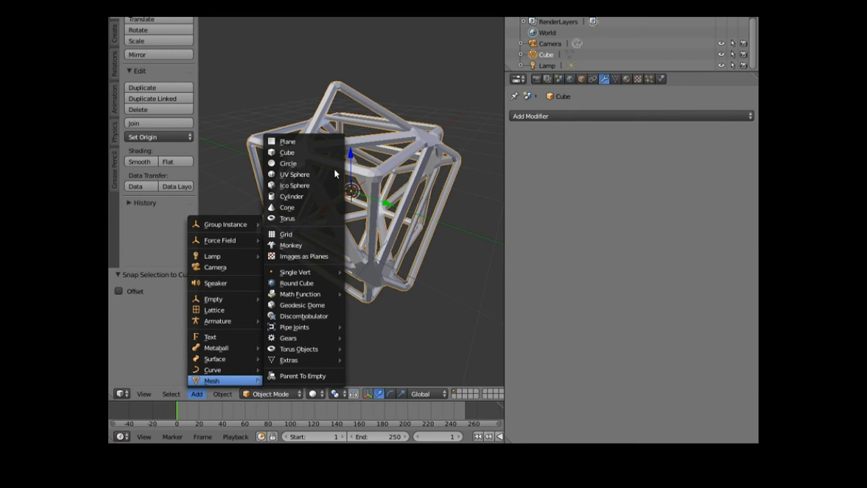
{"action": "left_click", "coordinate": [317, 187]}
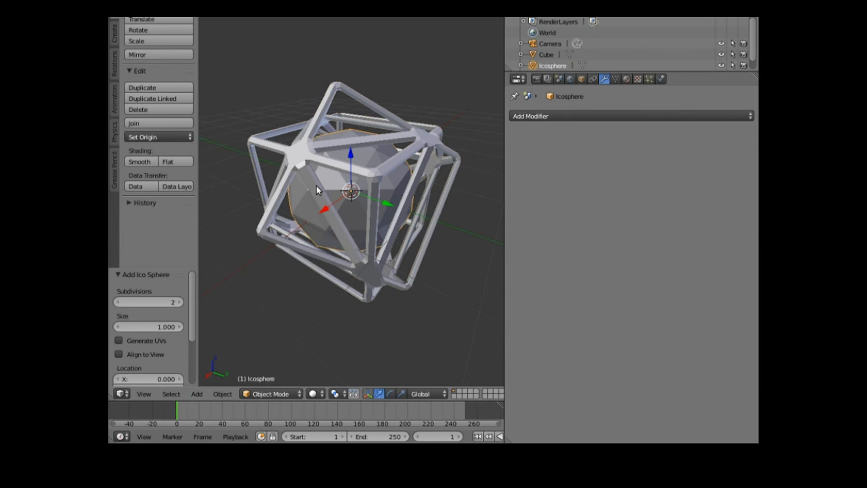
{"action": "left_click", "coordinate": [116, 302]}
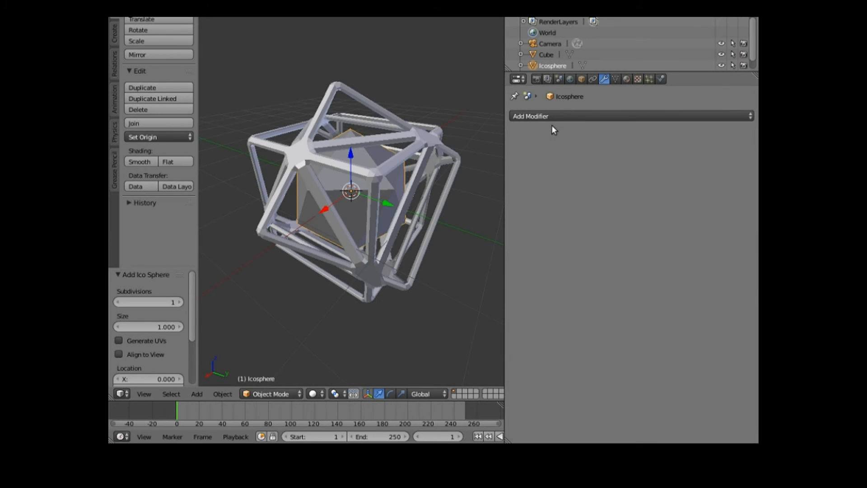
{"action": "left_click", "coordinate": [267, 391]}
{"action": "left_click", "coordinate": [277, 364]}
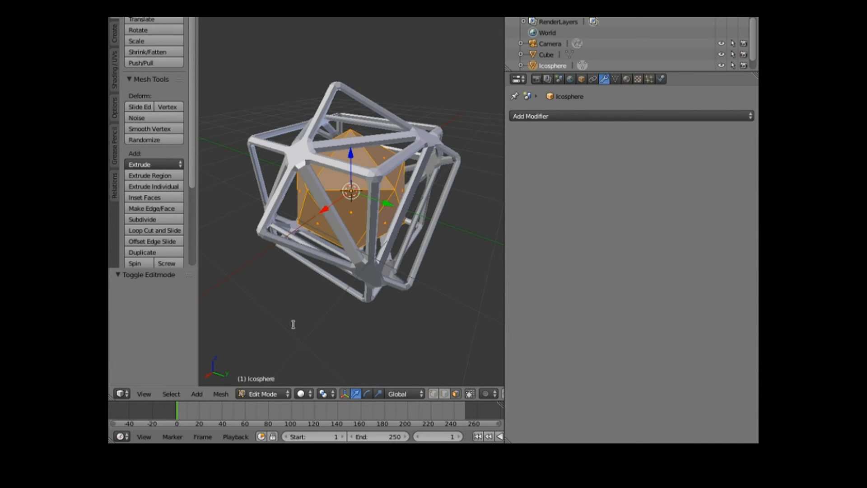
Step: Try a wide bevel of about 0.290 on the whole icosphere and undo it
{"action": "key", "text": "space"}
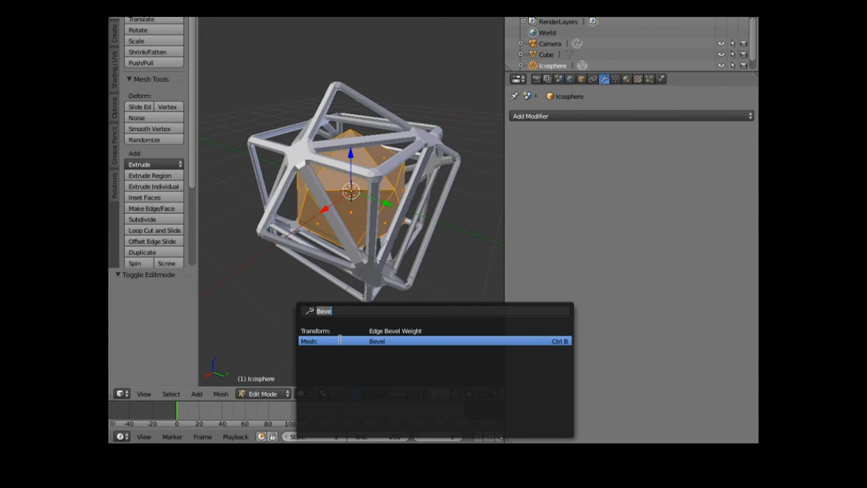
{"action": "left_click", "coordinate": [339, 340]}
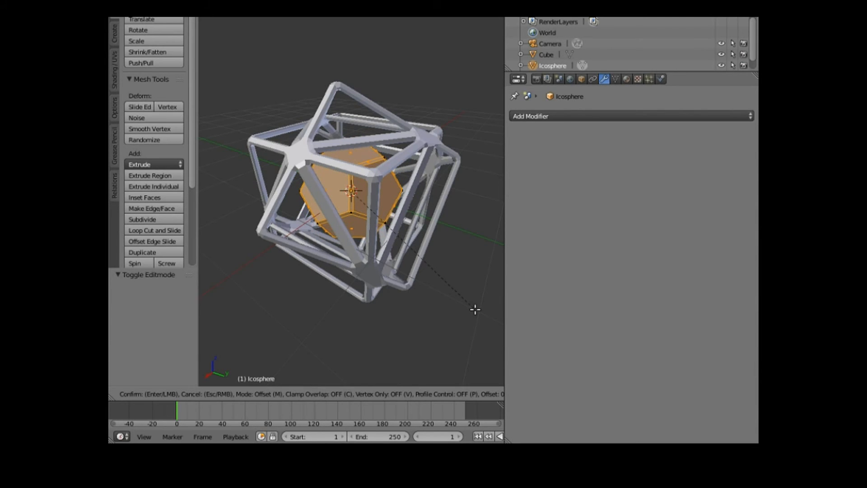
{"action": "left_click", "coordinate": [475, 310]}
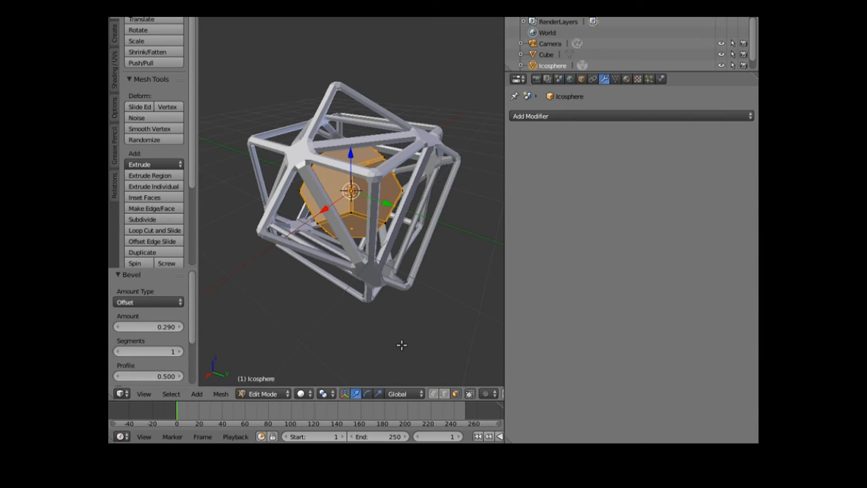
{"action": "scroll", "coordinate": [390, 343], "scroll_direction": "up", "scroll_amount": 3}
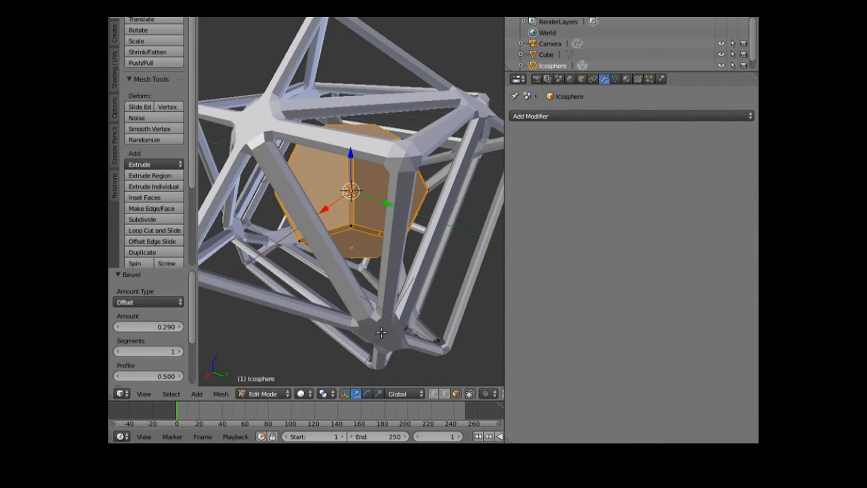
{"action": "key", "text": "ctrl+z"}
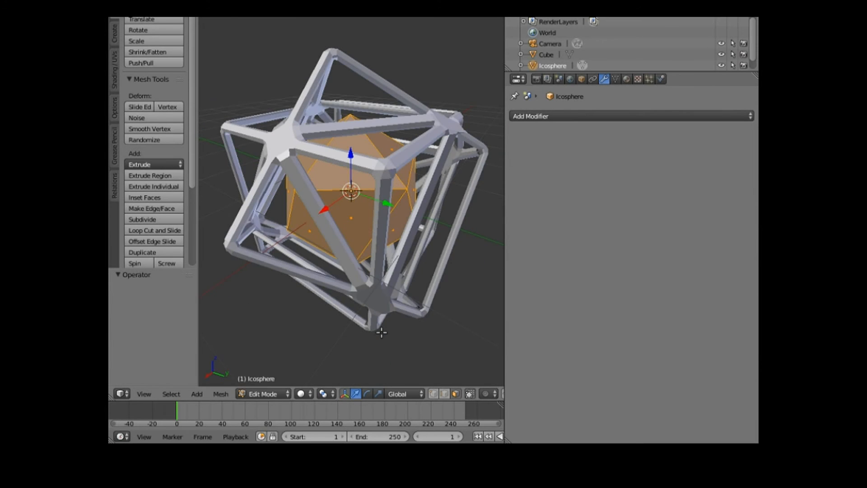
{"action": "key", "text": "a"}
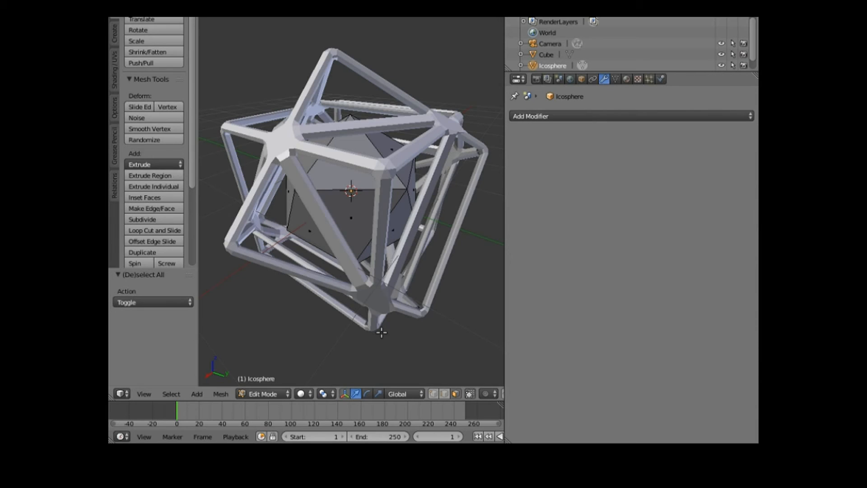
{"action": "key", "text": "space"}
{"action": "type", "text": "Beve"}
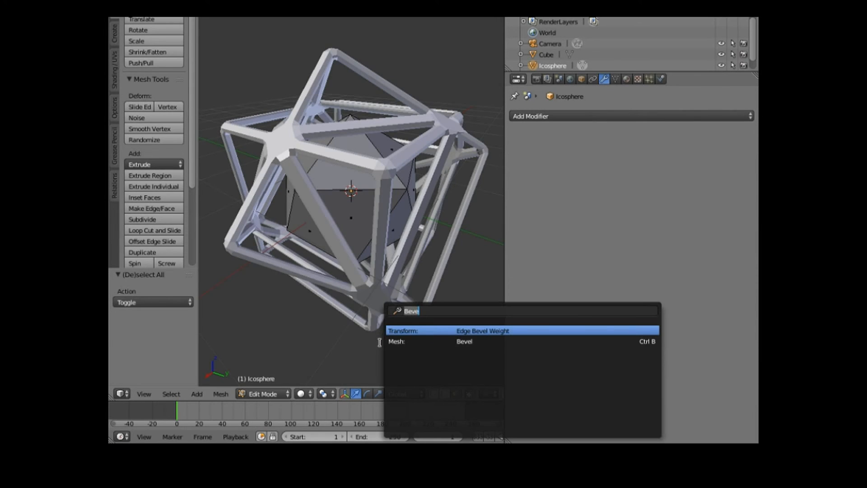
{"action": "left_click", "coordinate": [408, 340]}
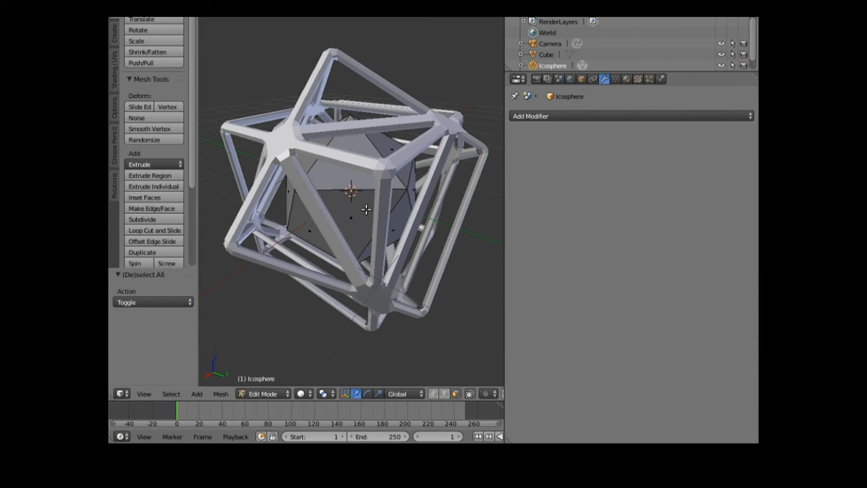
{"action": "key", "text": "b"}
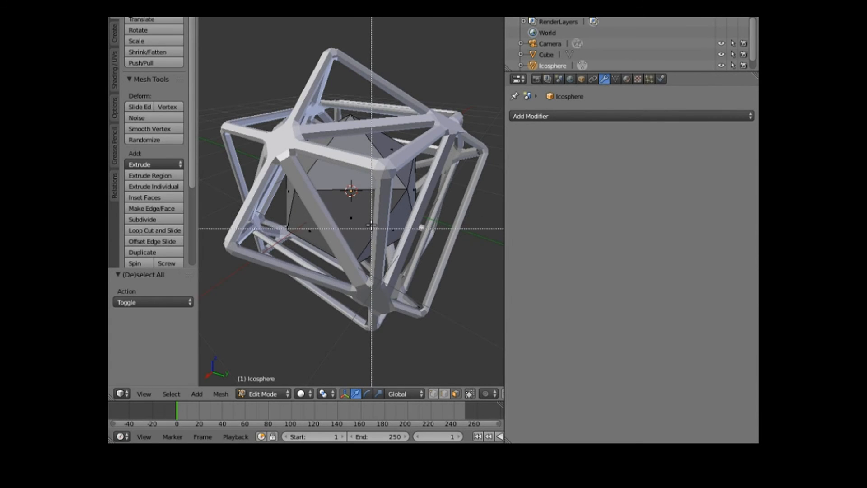
{"action": "key", "text": "Escape"}
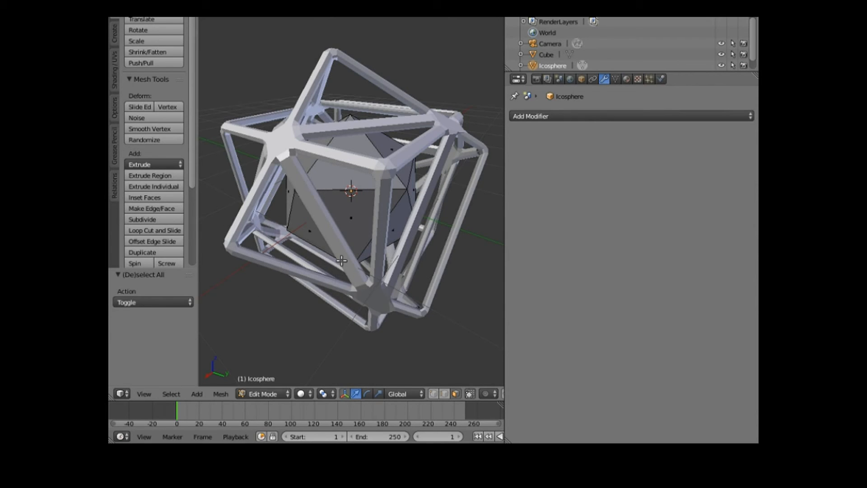
Step: Select the whole icosphere and bevel its edges by about 0.062
{"action": "key", "text": "a"}
{"action": "key", "text": "space"}
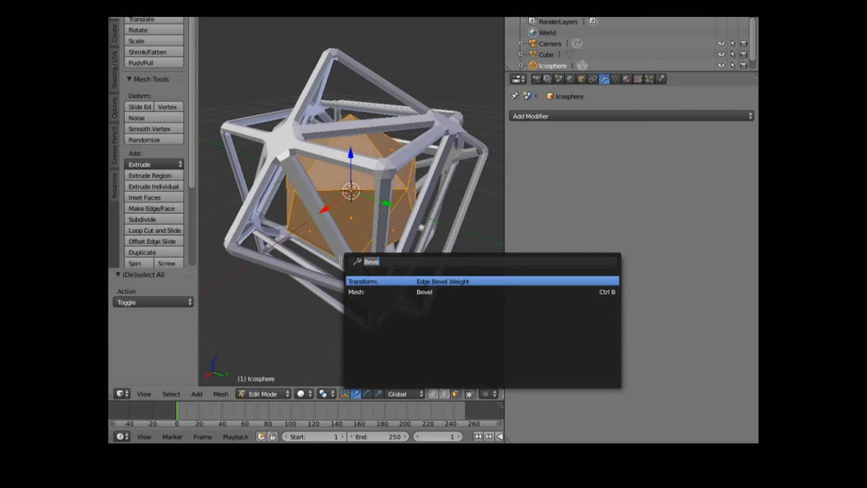
{"action": "left_click", "coordinate": [372, 293]}
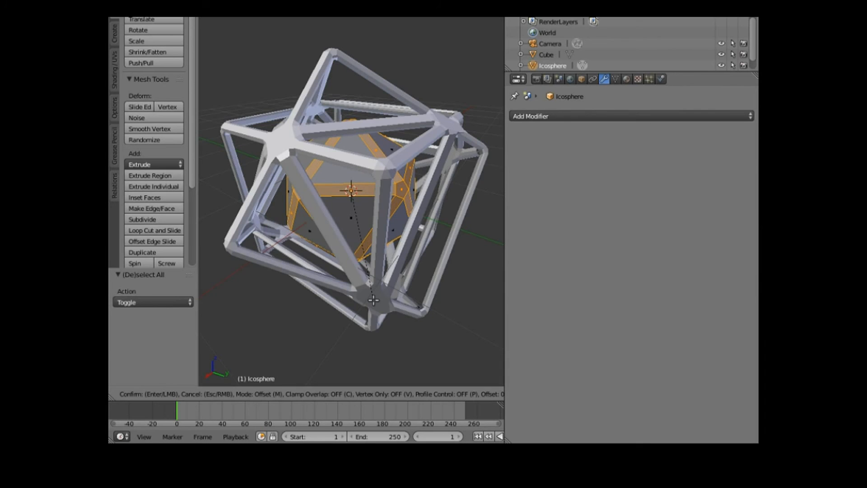
{"action": "left_click", "coordinate": [372, 299]}
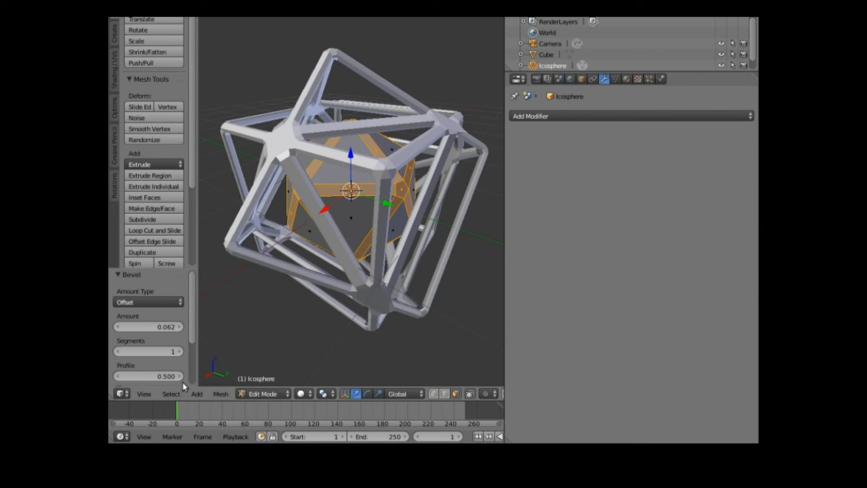
Step: Invert the selection on the icosphere and delete the large triangular faces, leaving only the beveled strips
{"action": "left_click", "coordinate": [170, 393]}
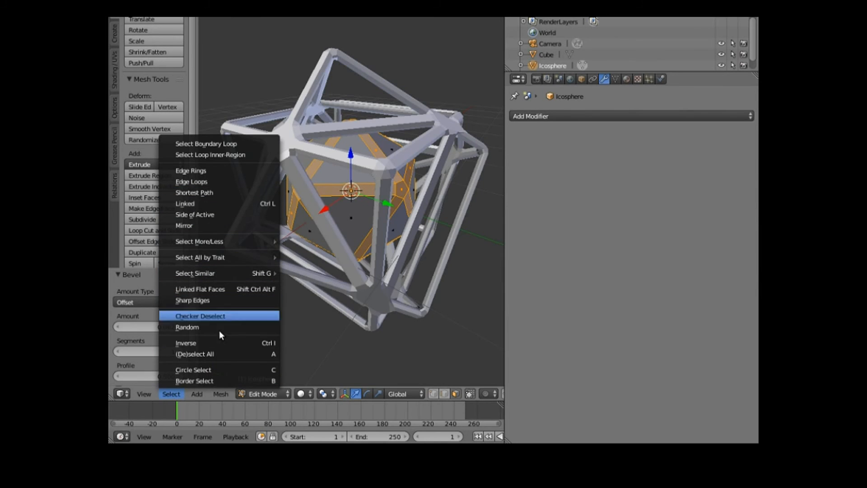
{"action": "left_click", "coordinate": [217, 344]}
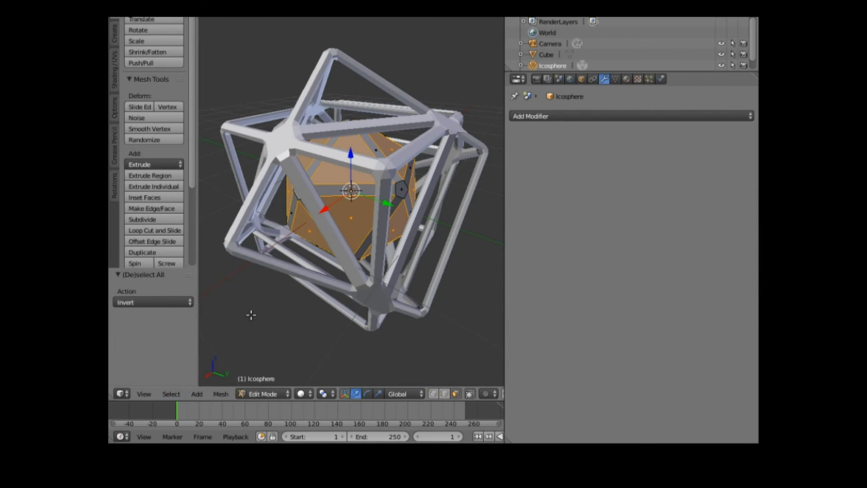
{"action": "key", "text": "x"}
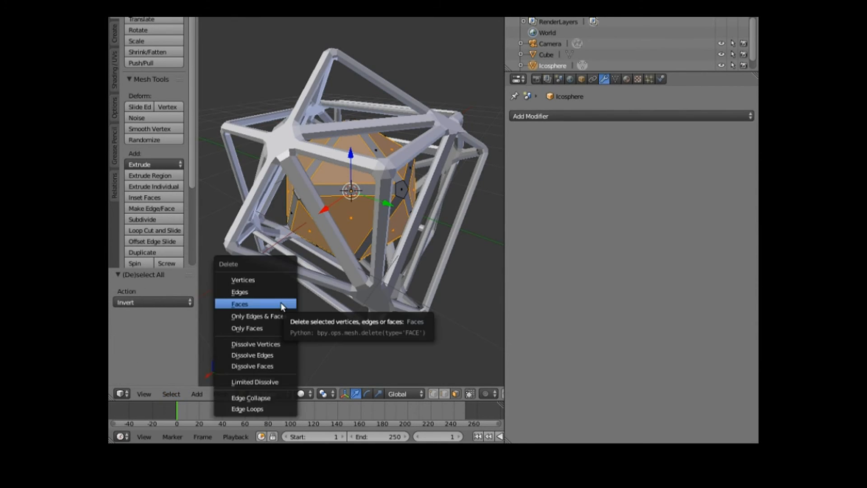
{"action": "left_click", "coordinate": [280, 304]}
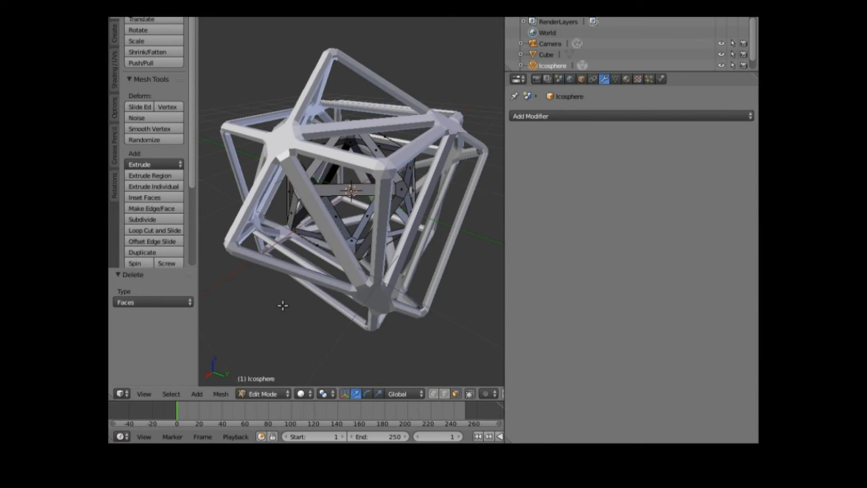
Step: Return the icosphere to Object Mode, then add a Solidify modifier with thickness 0.0450 and apply it
{"action": "middle_click_drag", "start_coordinate": [316, 320], "coordinate": [284, 319]}
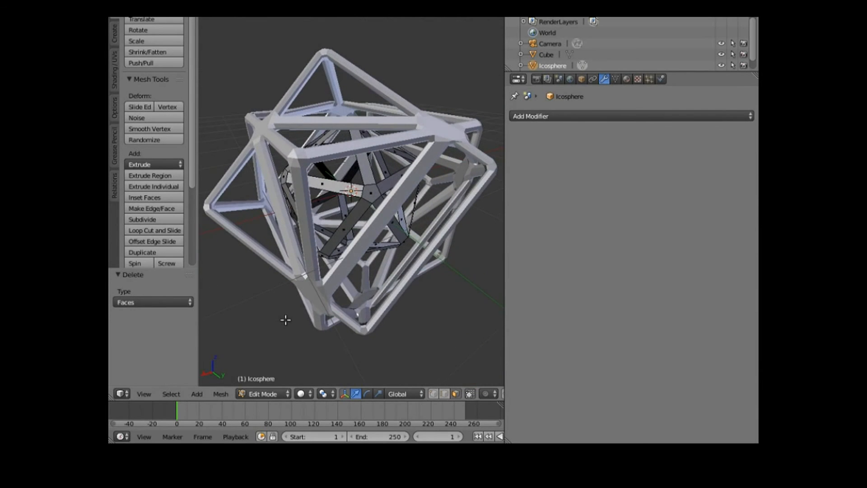
{"action": "left_click", "coordinate": [265, 394]}
{"action": "left_click", "coordinate": [272, 381]}
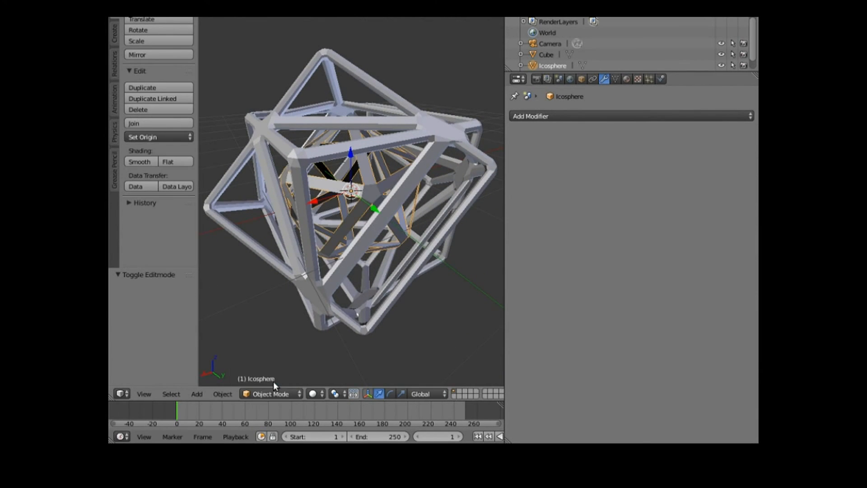
{"action": "left_click", "coordinate": [549, 117]}
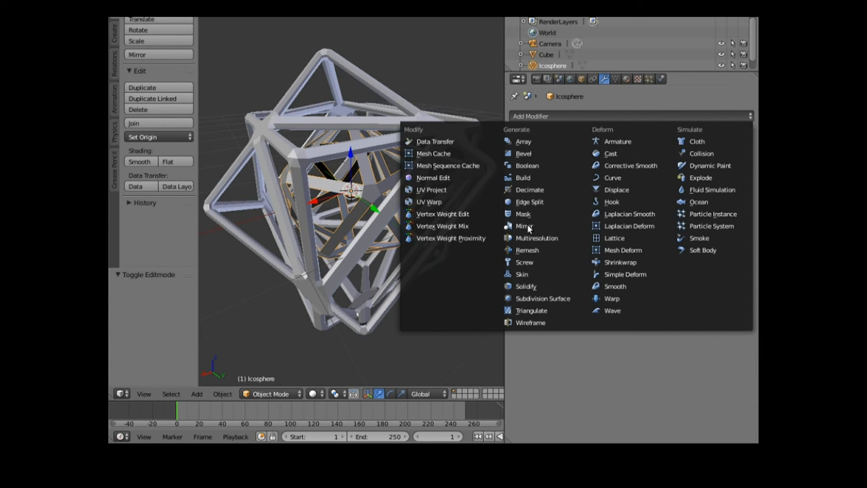
{"action": "left_click", "coordinate": [526, 286]}
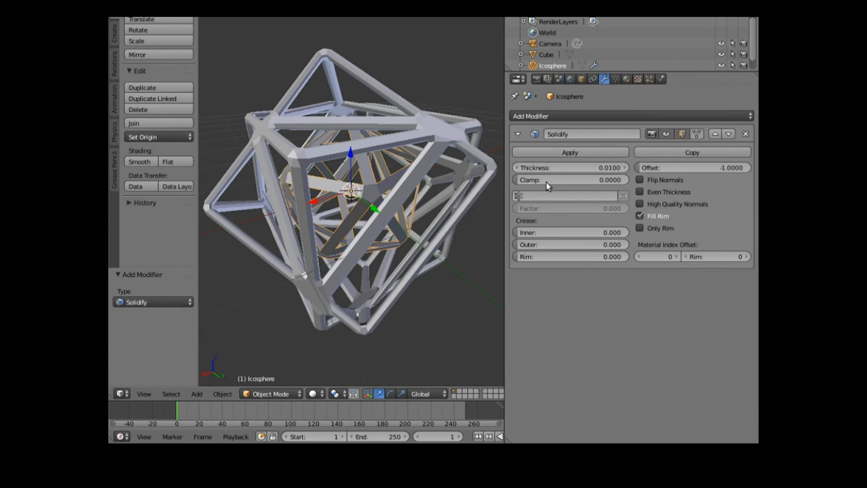
{"action": "left_click_drag", "start_coordinate": [539, 171], "coordinate": [560, 170]}
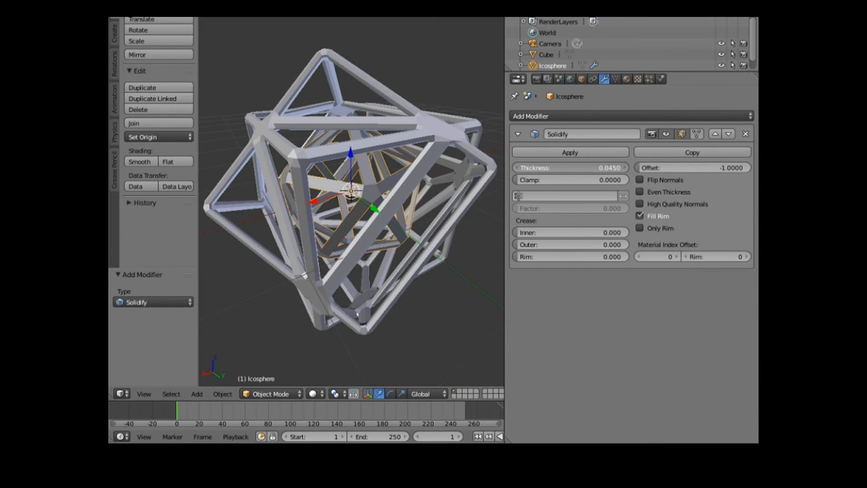
{"action": "left_click", "coordinate": [572, 152]}
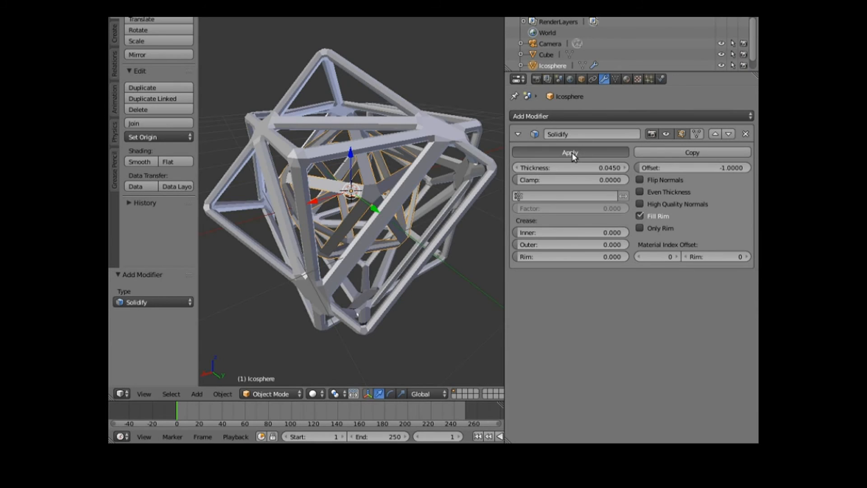
Step: Add a Bevel modifier to the icosphere frame with a width of 0.0180 and apply it
{"action": "left_click", "coordinate": [536, 118]}
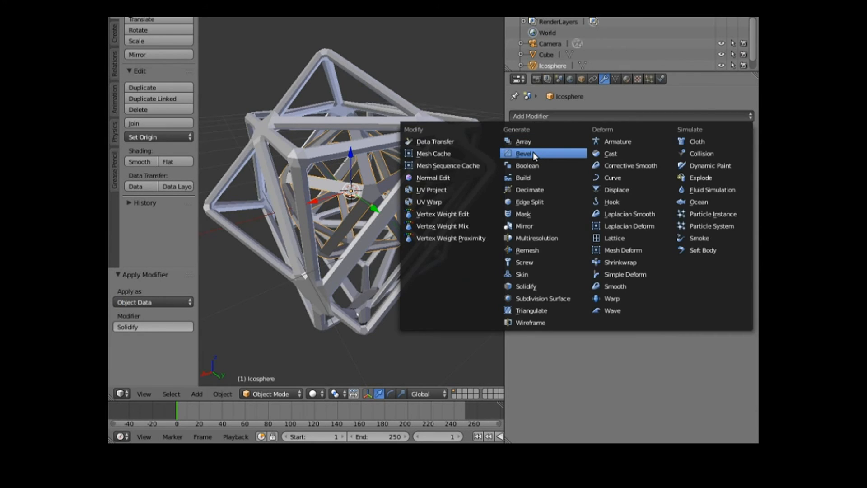
{"action": "left_click", "coordinate": [533, 153]}
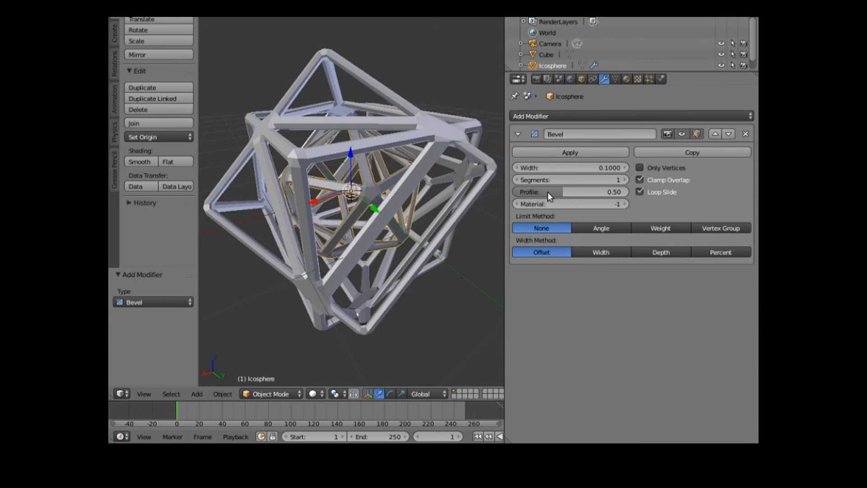
{"action": "left_click", "coordinate": [516, 169]}
{"action": "left_click_drag", "start_coordinate": [531, 170], "coordinate": [549, 169]}
{"action": "left_click_drag", "start_coordinate": [554, 164], "coordinate": [410, 167]}
{"action": "left_click_drag", "start_coordinate": [603, 168], "coordinate": [594, 168]}
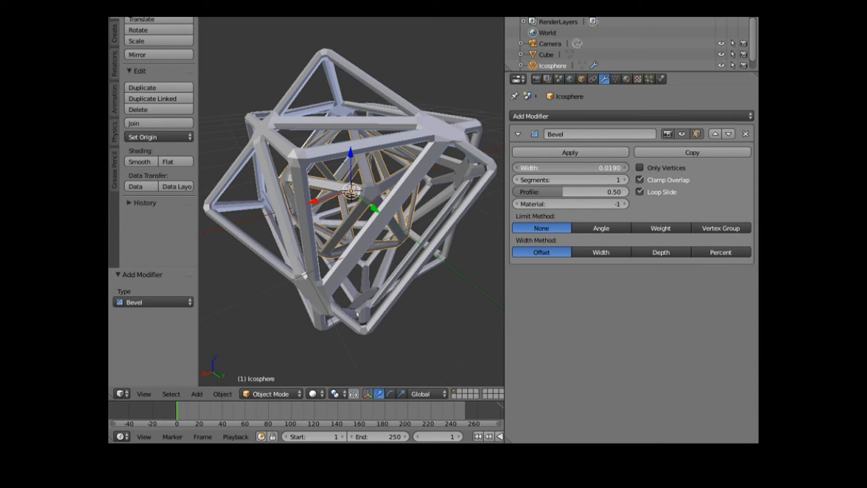
{"action": "left_click_drag", "start_coordinate": [594, 168], "coordinate": [599, 171]}
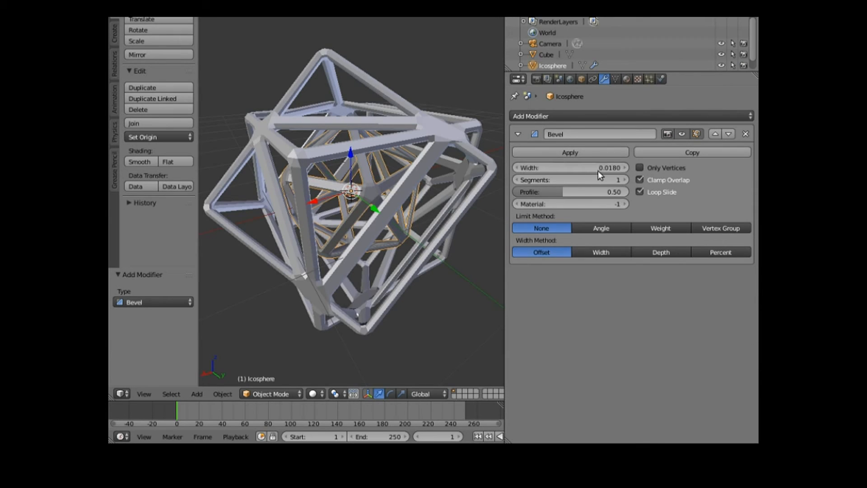
{"action": "left_click", "coordinate": [585, 151]}
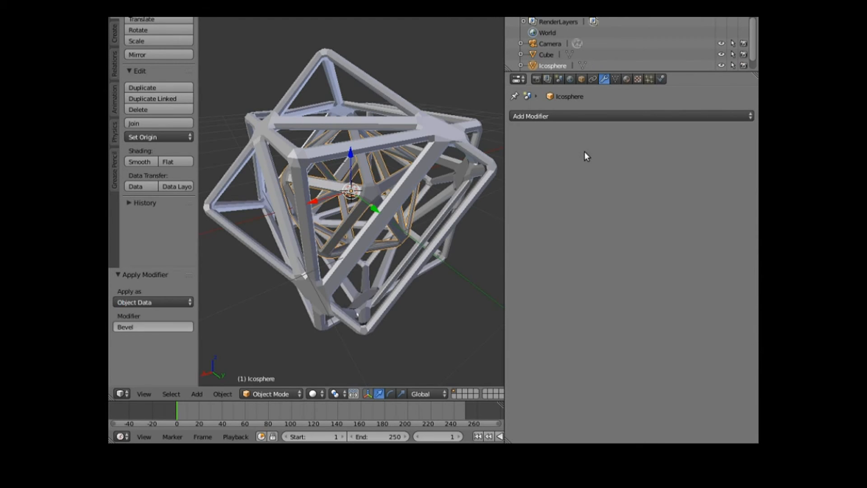
Step: Widen the 3D viewport by narrowing the properties area beside it
{"action": "mouse_move", "coordinate": [465, 285]}
{"action": "middle_mouse_down"}
{"action": "mouse_move", "coordinate": [476, 301]}
{"action": "mouse_move", "coordinate": [219, 331]}
{"action": "mouse_move", "coordinate": [274, 343]}
{"action": "mouse_move", "coordinate": [296, 310]}
{"action": "mouse_move", "coordinate": [289, 248]}
{"action": "mouse_move", "coordinate": [255, 250]}
{"action": "mouse_move", "coordinate": [223, 283]}
{"action": "mouse_move", "coordinate": [202, 326]}
{"action": "mouse_move", "coordinate": [491, 351]}
{"action": "mouse_move", "coordinate": [485, 355]}
{"action": "mouse_move", "coordinate": [439, 345]}
{"action": "mouse_move", "coordinate": [394, 289]}
{"action": "mouse_move", "coordinate": [414, 271]}
{"action": "mouse_move", "coordinate": [456, 295]}
{"action": "middle_mouse_up"}
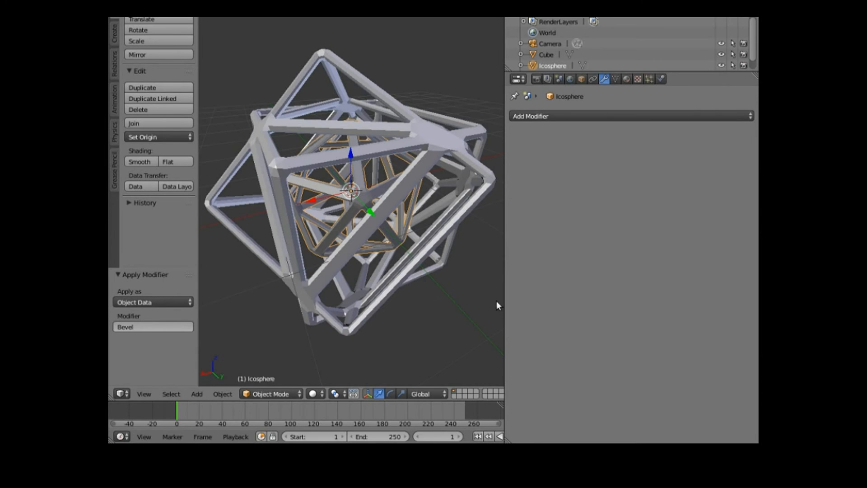
{"action": "scroll", "coordinate": [496, 302], "scroll_direction": "down", "scroll_amount": 2}
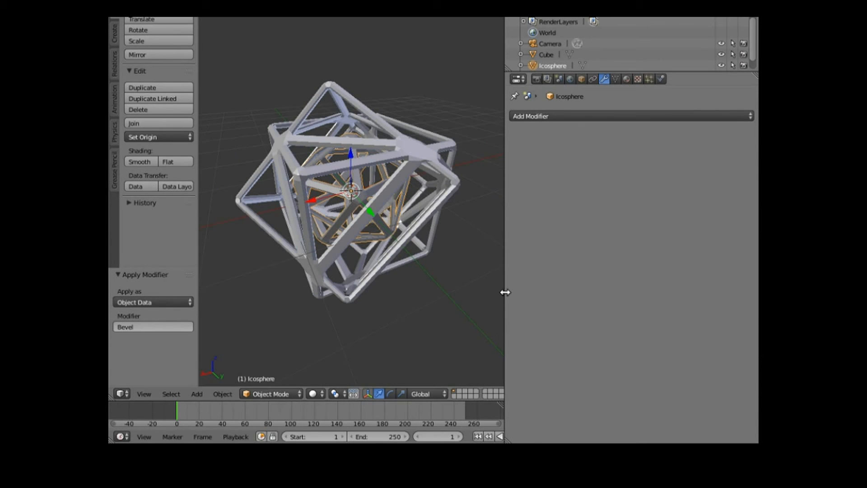
{"action": "left_click_drag", "start_coordinate": [505, 292], "coordinate": [547, 300]}
{"action": "left_click_drag", "start_coordinate": [576, 298], "coordinate": [581, 297]}
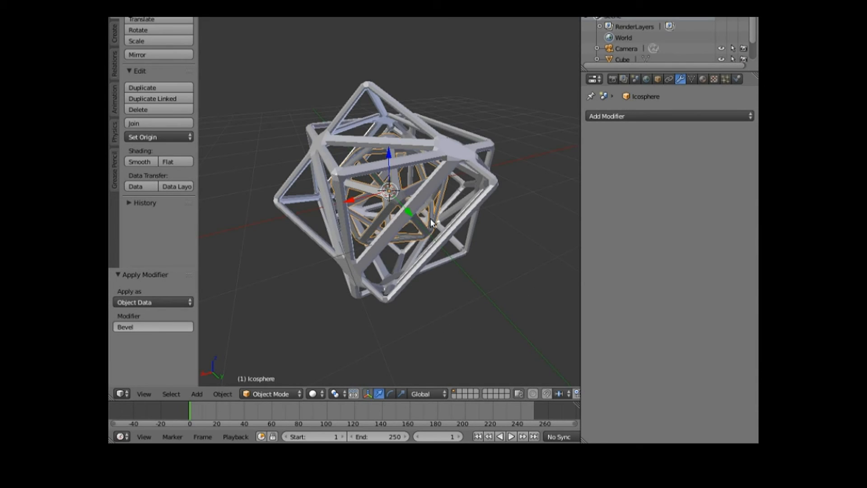
Step: Add the outer cube frame to the selection and move both nested frames about -5.488 along the Y axis
{"action": "middle_click_drag", "start_coordinate": [349, 336], "coordinate": [366, 351]}
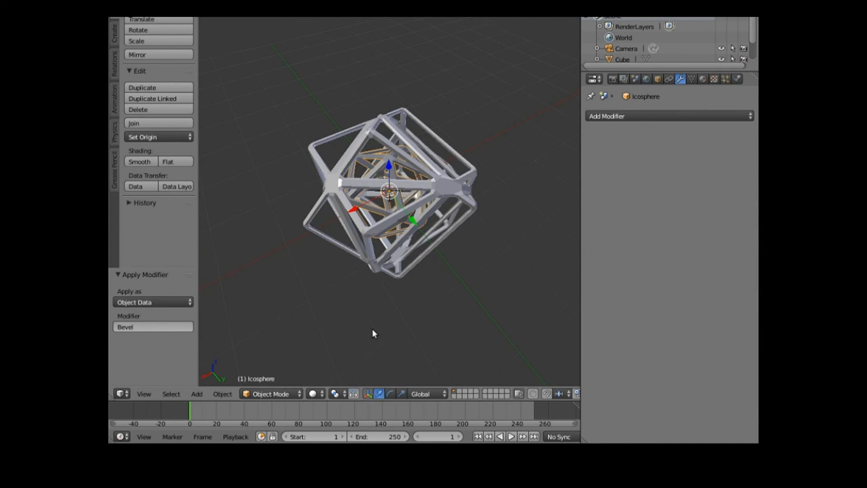
{"action": "scroll", "coordinate": [372, 327], "scroll_direction": "down", "scroll_amount": 2}
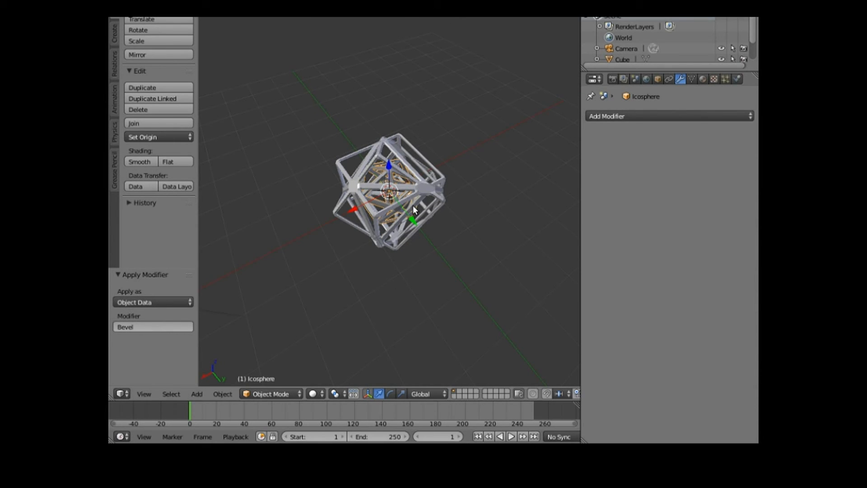
{"action": "right_click", "coordinate": [380, 202]}
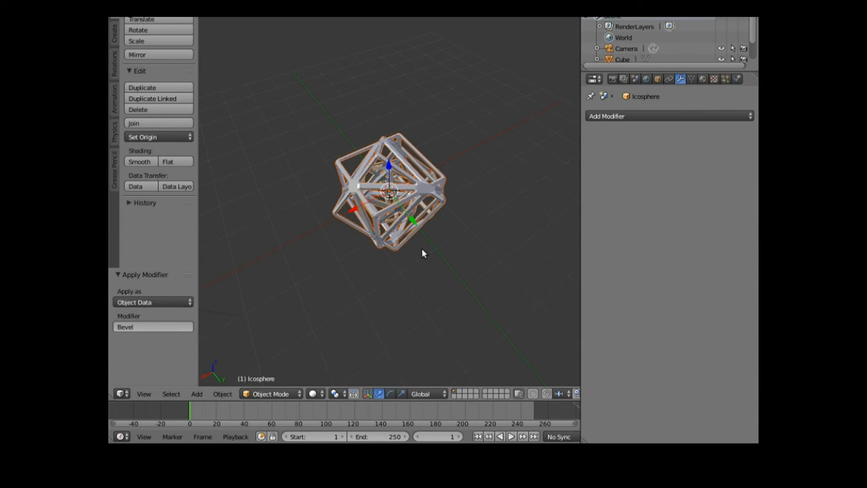
{"action": "left_click_drag", "start_coordinate": [413, 219], "coordinate": [330, 130]}
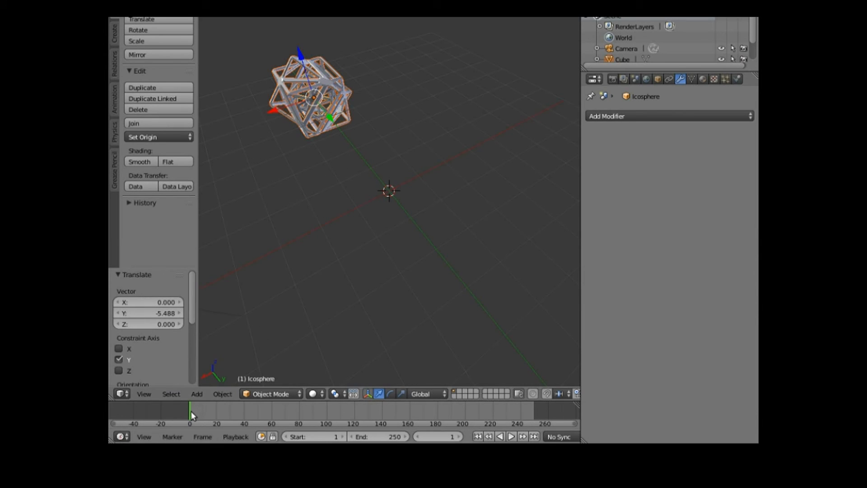
Step: Insert a LocRot keyframe for both selected frames at frame 0
{"action": "key", "text": "alt+a"}
{"action": "key", "text": "alt+a"}
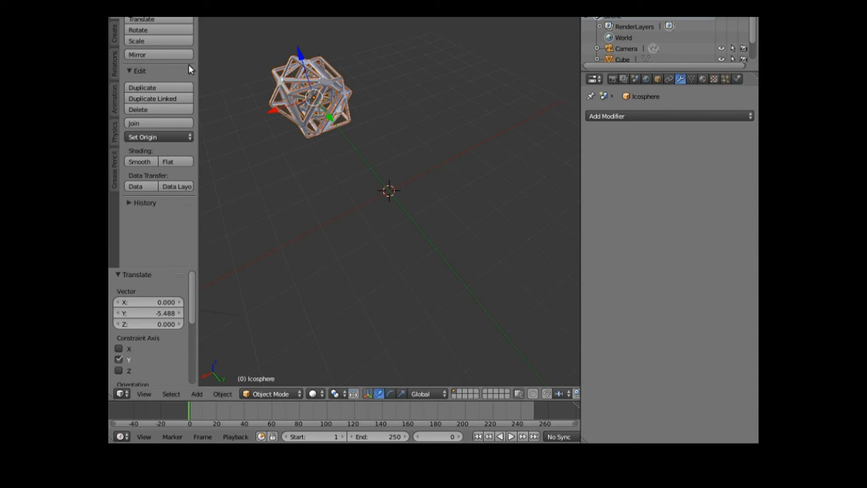
{"action": "left_click", "coordinate": [113, 93]}
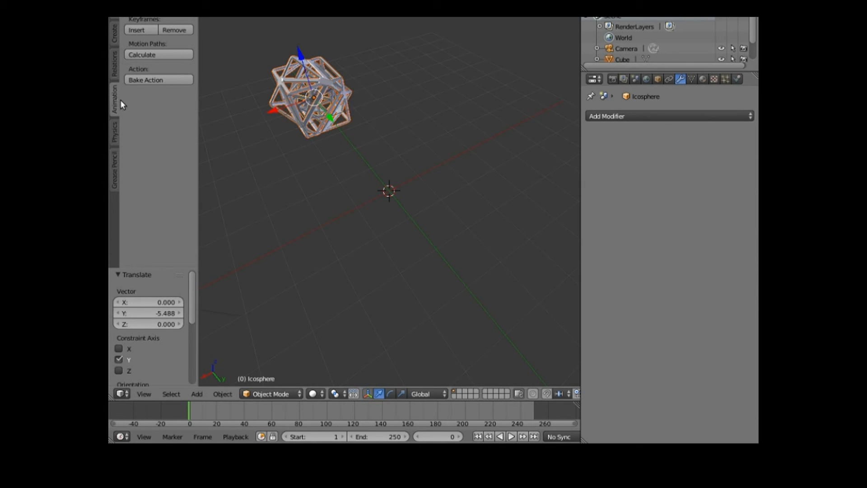
{"action": "left_click", "coordinate": [146, 29]}
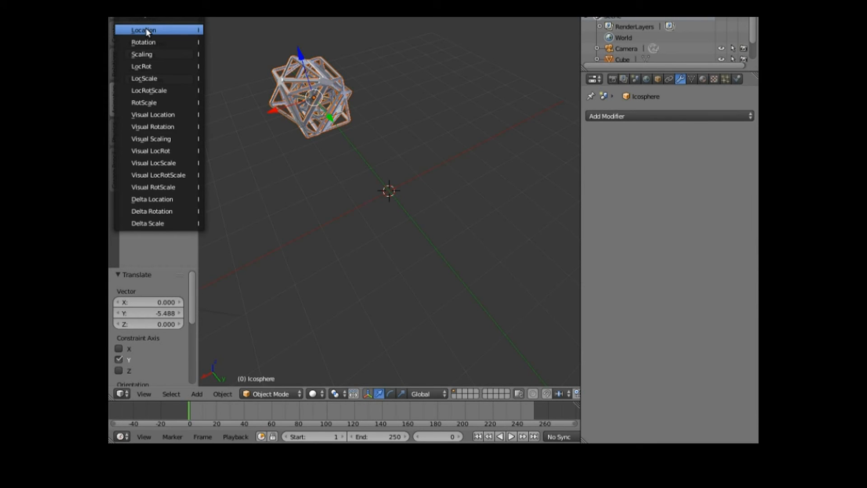
{"action": "left_click", "coordinate": [151, 66]}
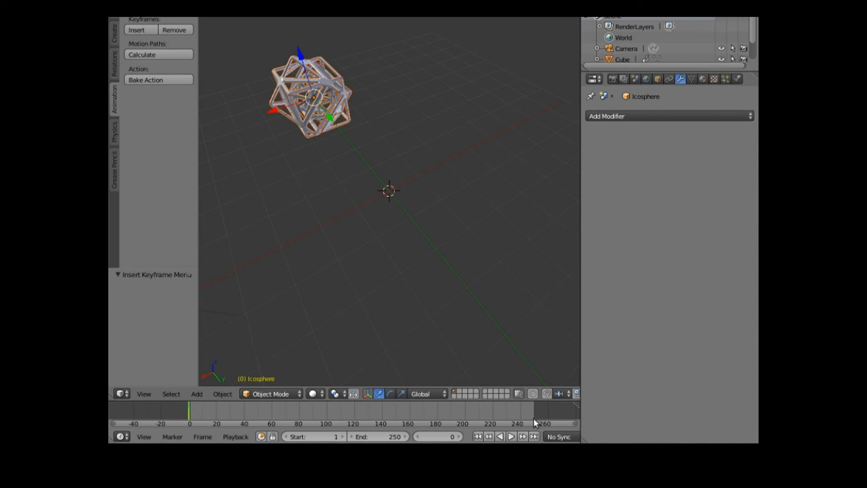
Step: At frame 250, move both nested frames about 11.580 along the Y axis and insert a LocRot keyframe
{"action": "left_click", "coordinate": [534, 436]}
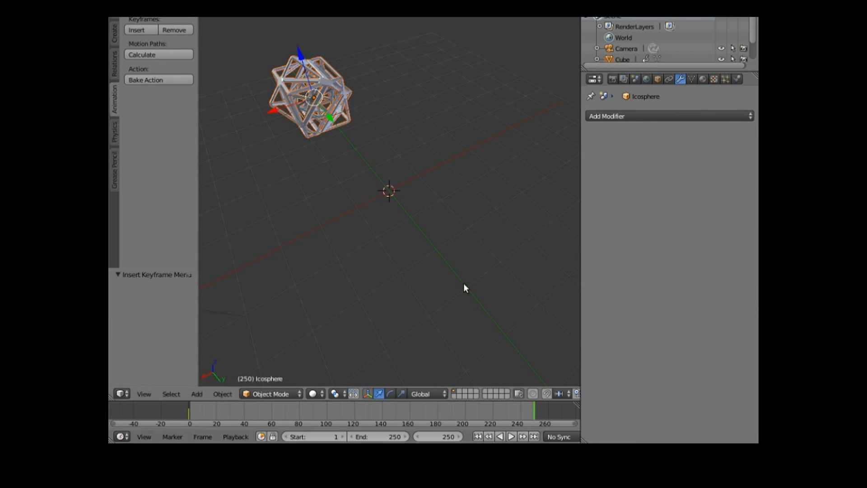
{"action": "scroll", "coordinate": [454, 277], "scroll_direction": "down", "scroll_amount": 1}
{"action": "scroll", "coordinate": [443, 278], "scroll_direction": "down", "scroll_amount": 1}
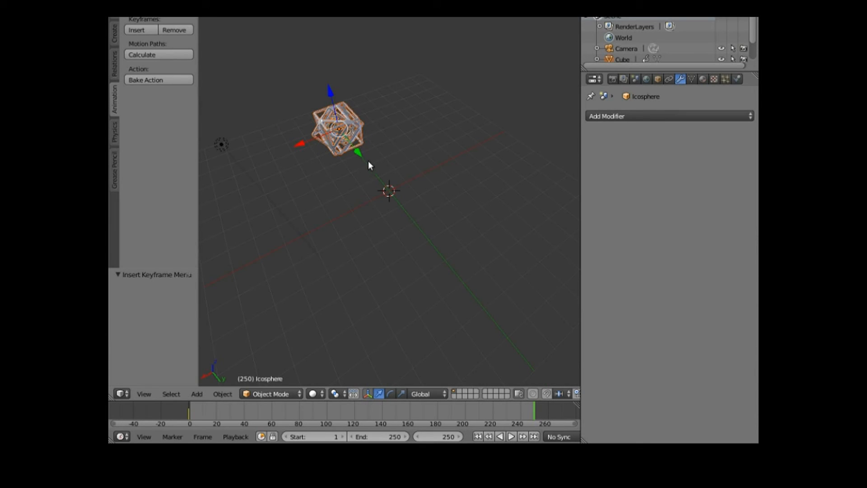
{"action": "left_click_drag", "start_coordinate": [367, 161], "coordinate": [478, 313]}
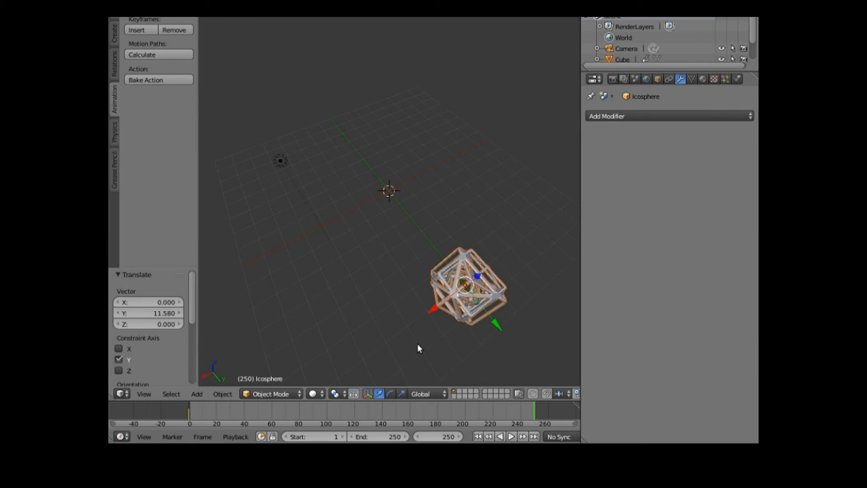
{"action": "left_click", "coordinate": [142, 31]}
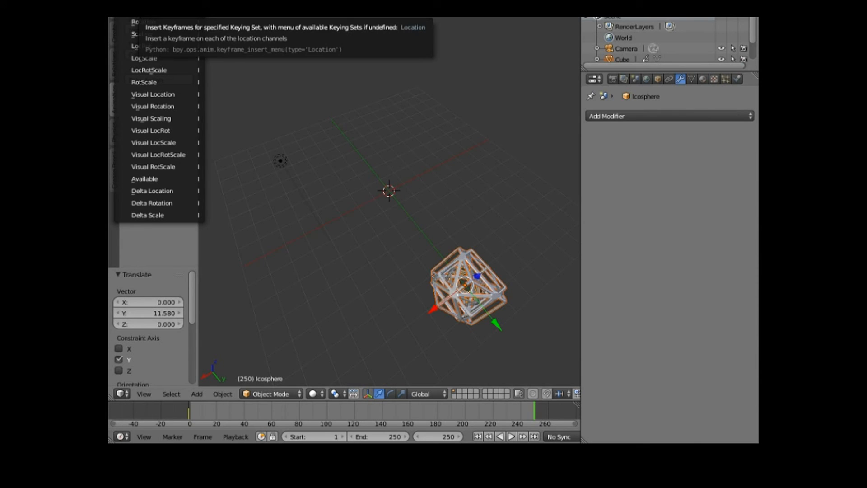
{"action": "left_click", "coordinate": [144, 46]}
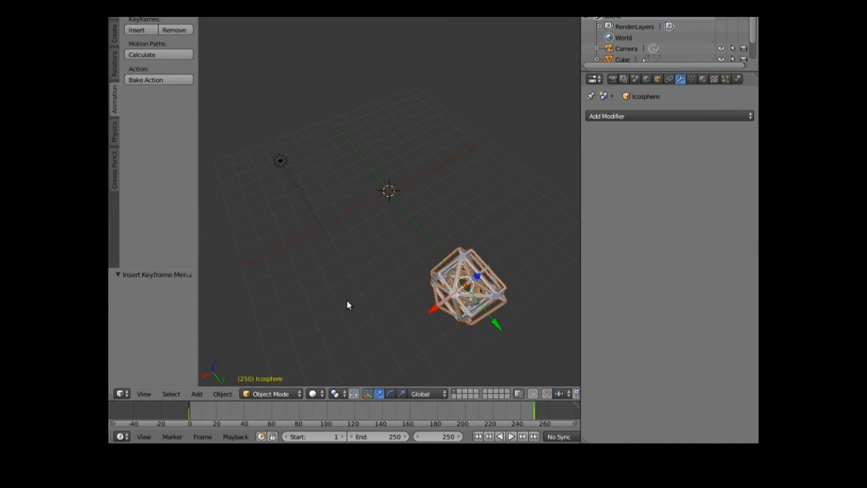
Step: Fit the view to the two selected nested frames
{"action": "scroll", "coordinate": [413, 309], "scroll_direction": "up", "scroll_amount": 3}
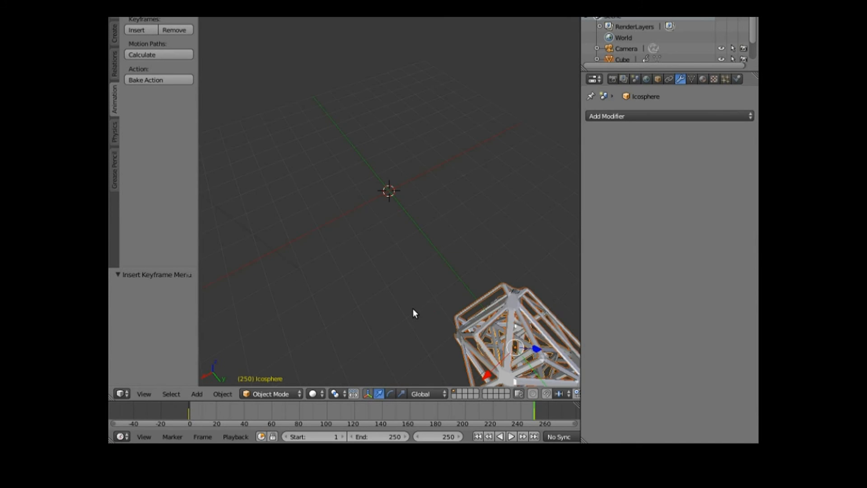
{"action": "scroll", "coordinate": [414, 326], "scroll_direction": "down", "scroll_amount": 2}
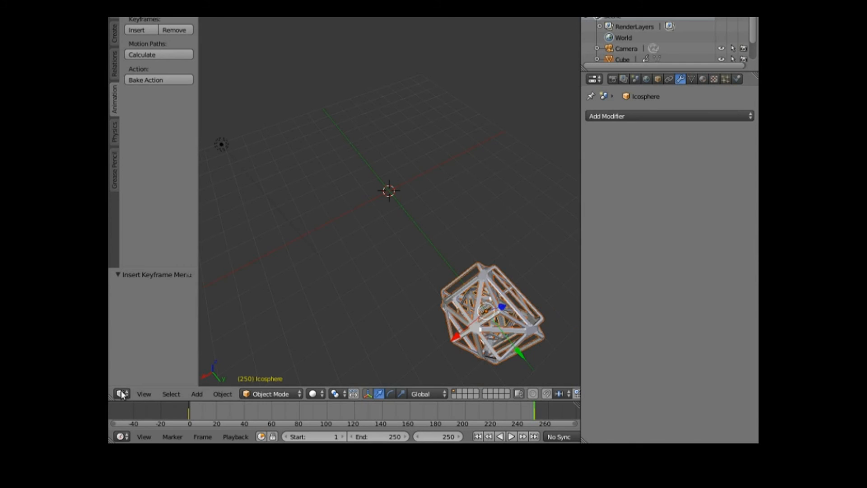
{"action": "left_click", "coordinate": [144, 394]}
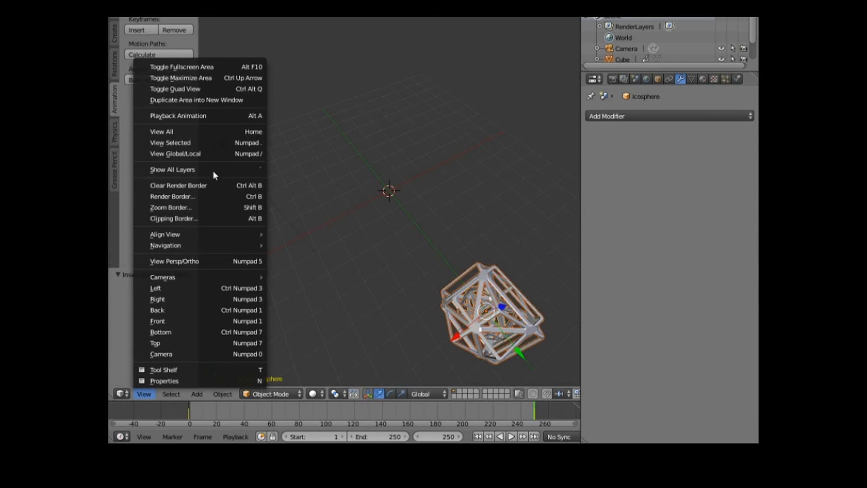
{"action": "left_click", "coordinate": [218, 142]}
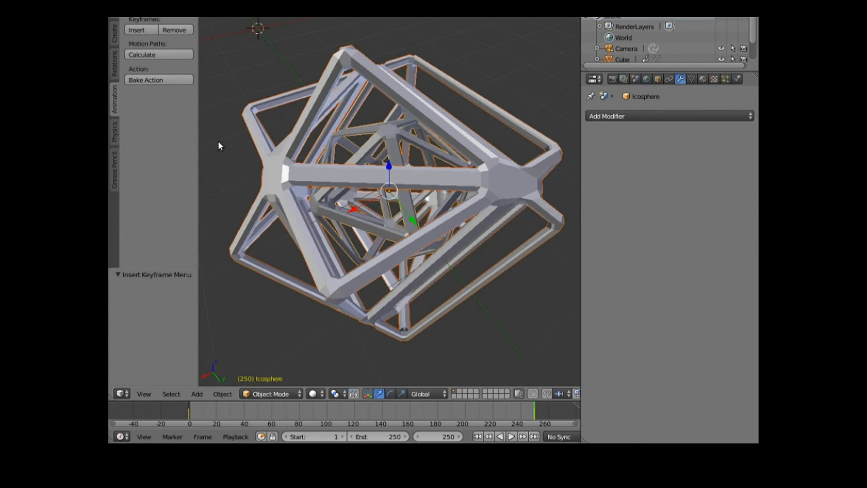
Step: Select only the outer cube frame and rotate it 300° about the global Z axis
{"action": "right_click", "coordinate": [351, 279]}
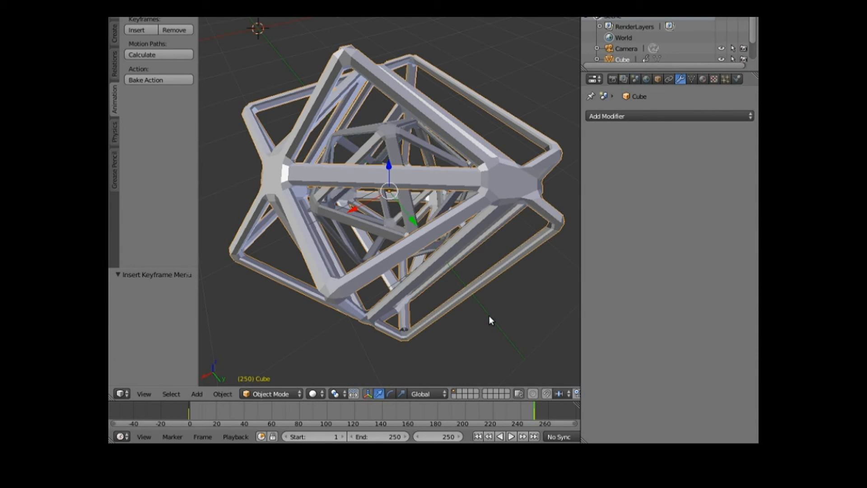
{"action": "key", "text": "r"}
{"action": "key", "text": "z"}
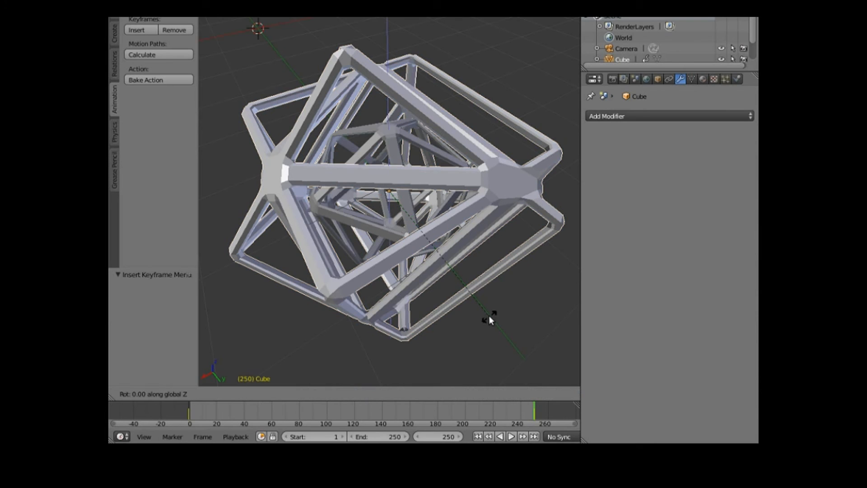
{"action": "type", "text": "30"}
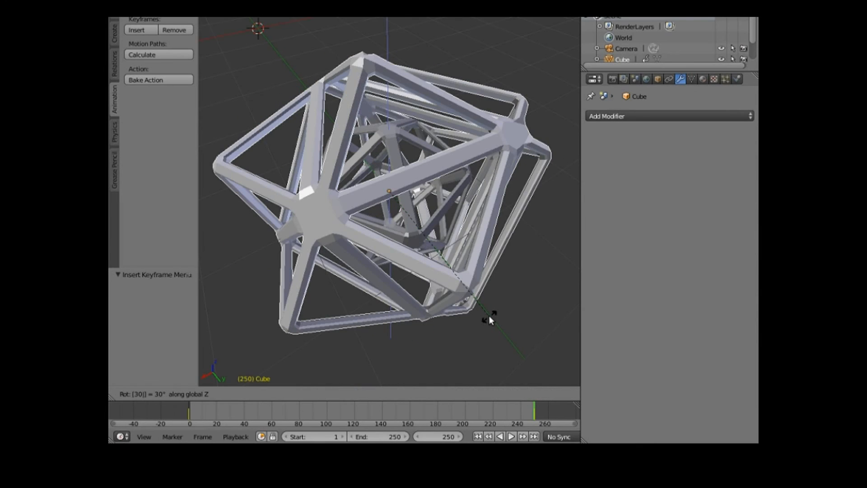
{"action": "type", "text": "0"}
{"action": "key", "text": "Return"}
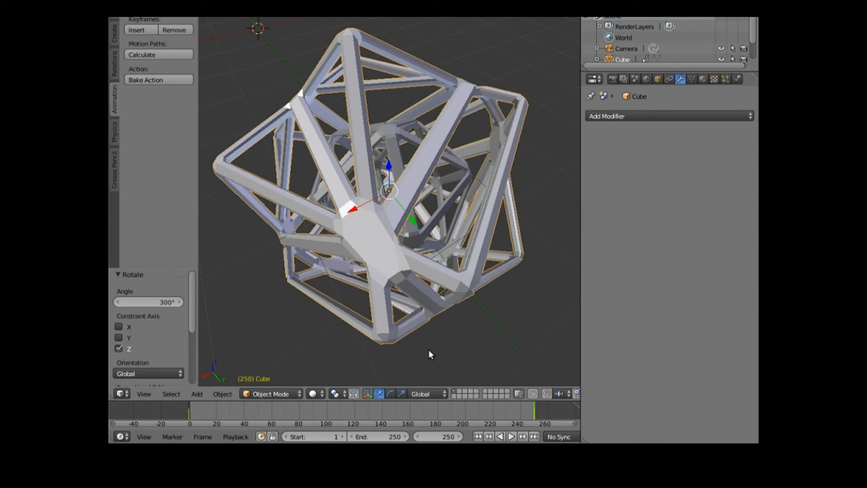
Step: Insert a Rotation keyframe for the outer cube frame at frame 250
{"action": "right_click", "coordinate": [387, 129]}
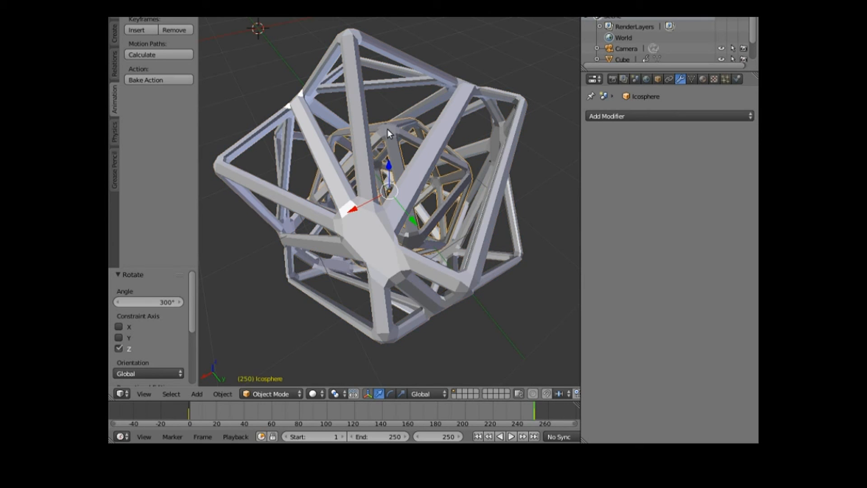
{"action": "right_click", "coordinate": [360, 229]}
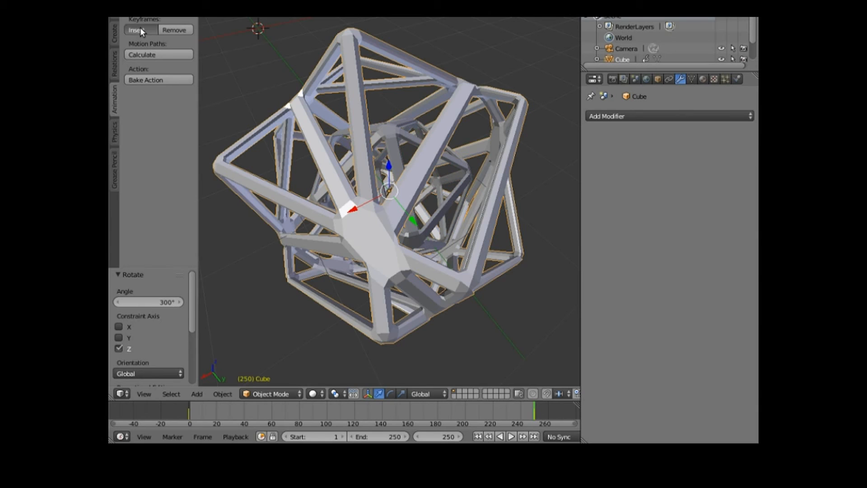
{"action": "left_click", "coordinate": [140, 29]}
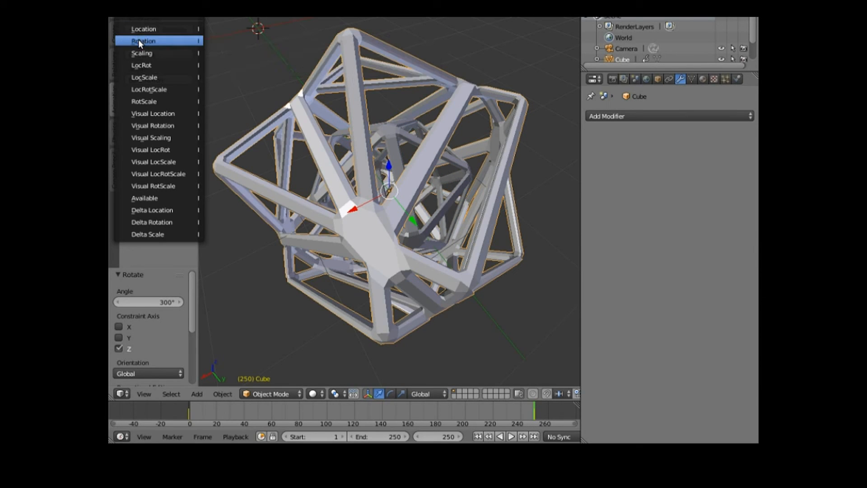
{"action": "left_click", "coordinate": [138, 41]}
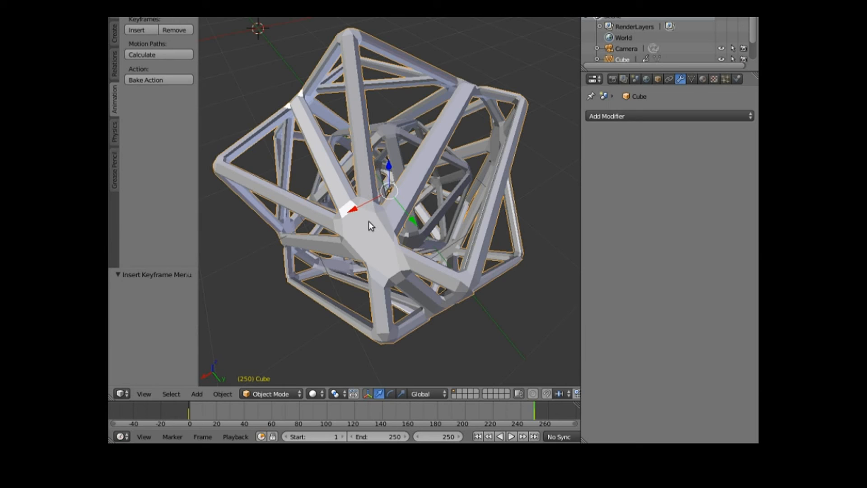
Step: Select the inner icosphere frame and rotate it 300° about the global X axis
{"action": "right_click", "coordinate": [392, 134]}
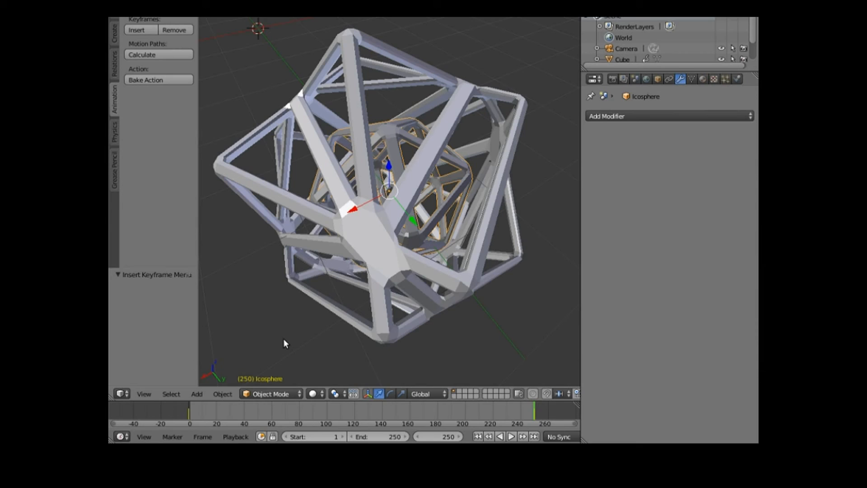
{"action": "key", "text": "r"}
{"action": "key", "text": "x"}
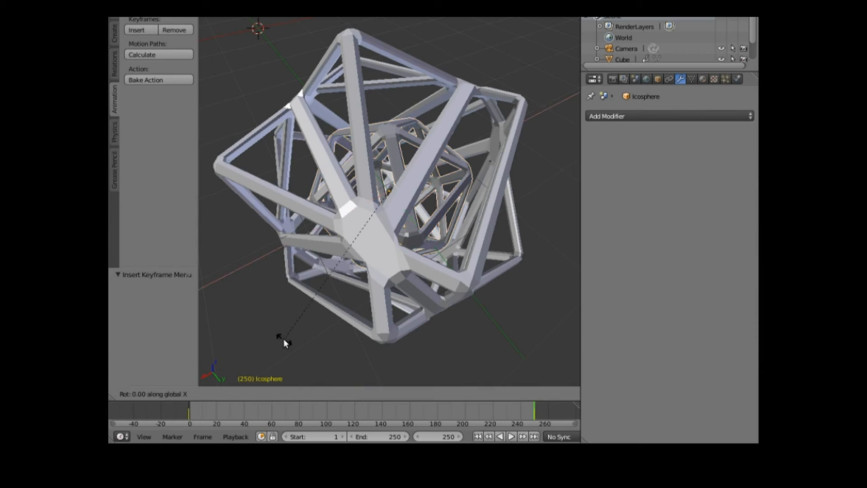
{"action": "type", "text": "30"}
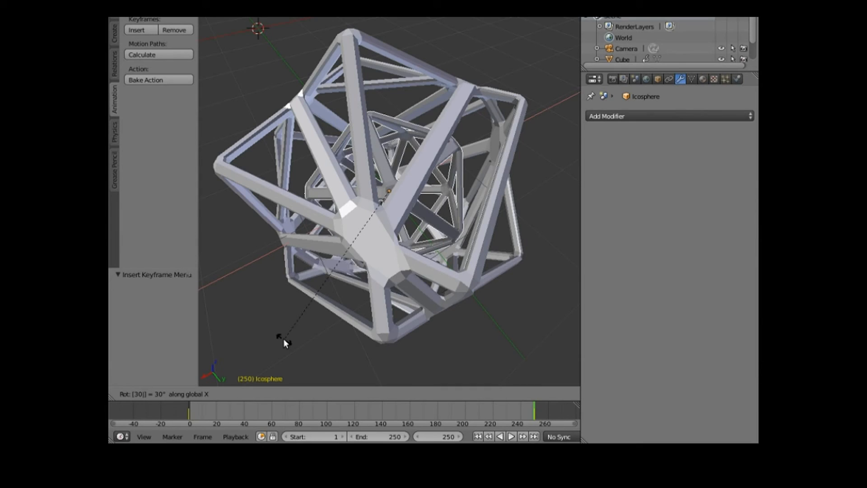
{"action": "type", "text": "0"}
{"action": "key", "text": "Return"}
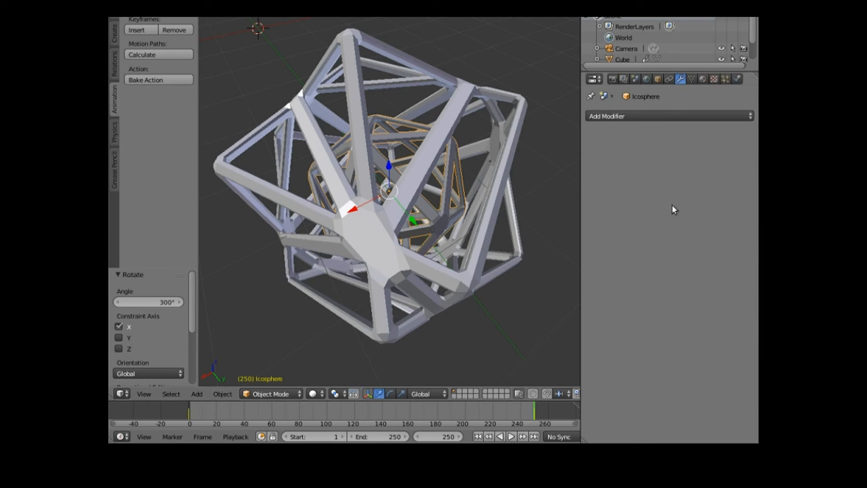
Step: Show the icosphere's object transform settings and insert a Rotation keyframe for it at frame 250
{"action": "left_click", "coordinate": [659, 79]}
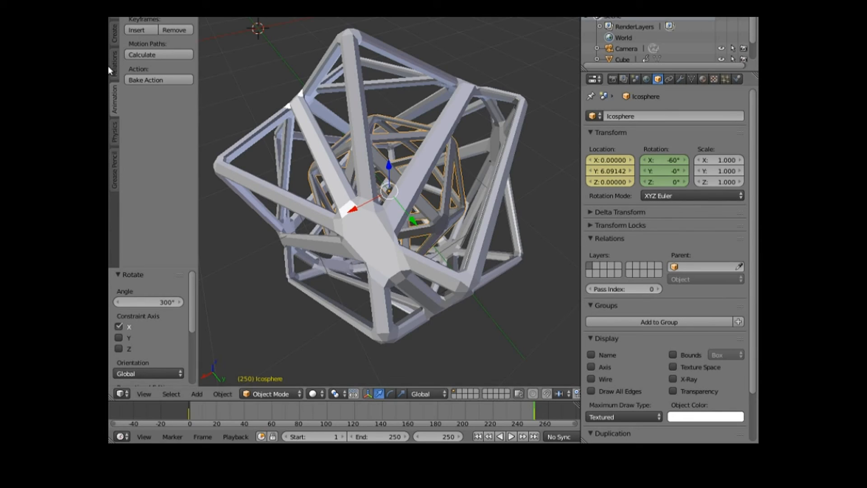
{"action": "left_click", "coordinate": [142, 28]}
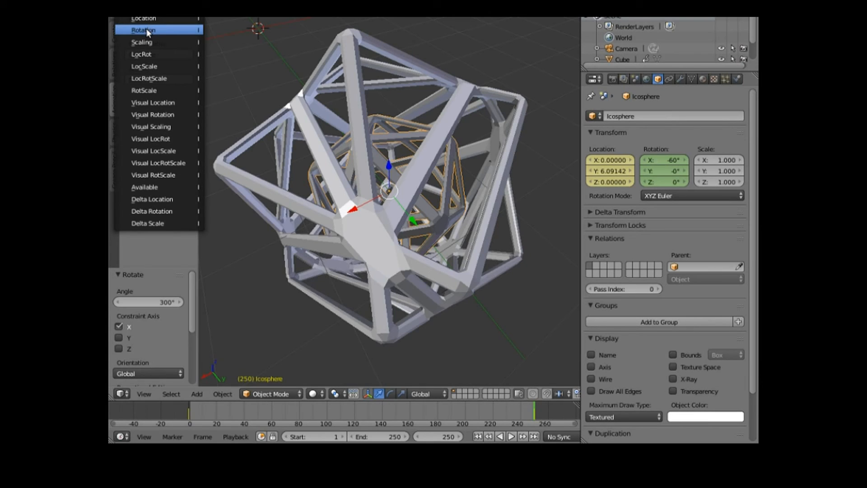
{"action": "left_click", "coordinate": [147, 30]}
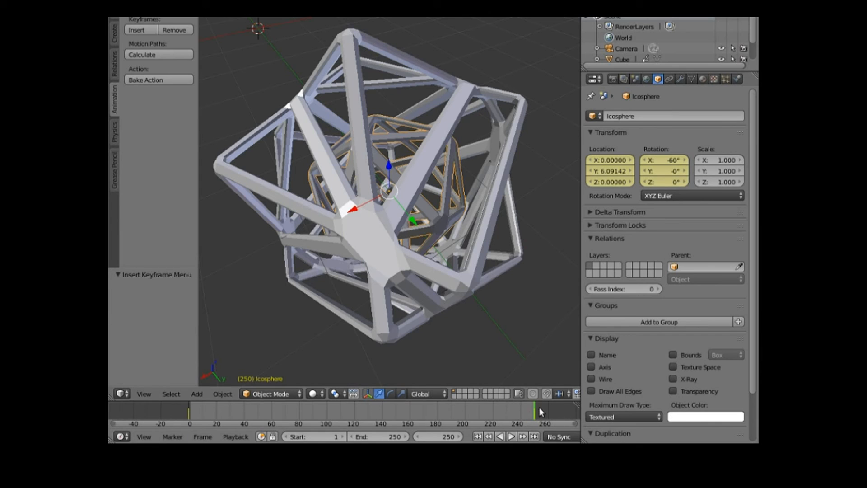
Step: Scrub the animation back to frame 181, look through the camera and select the camera
{"action": "left_click_drag", "start_coordinate": [535, 411], "coordinate": [438, 409]}
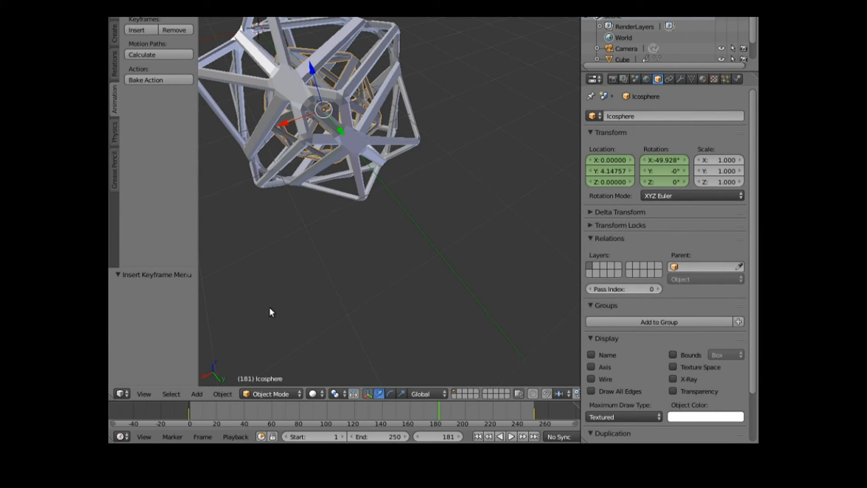
{"action": "left_click", "coordinate": [143, 394]}
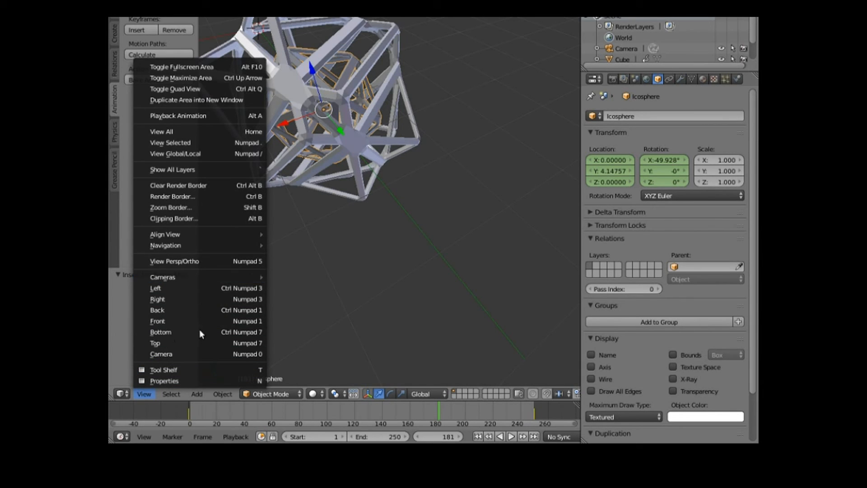
{"action": "left_click", "coordinate": [199, 353]}
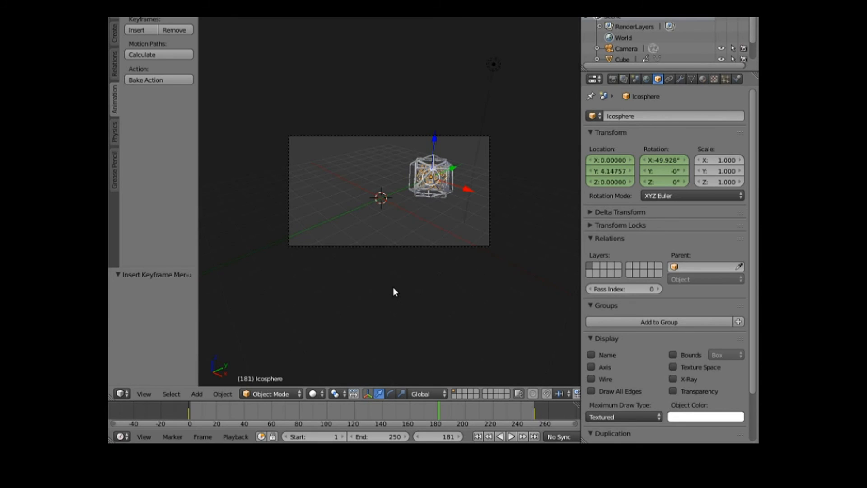
{"action": "right_click", "coordinate": [420, 245]}
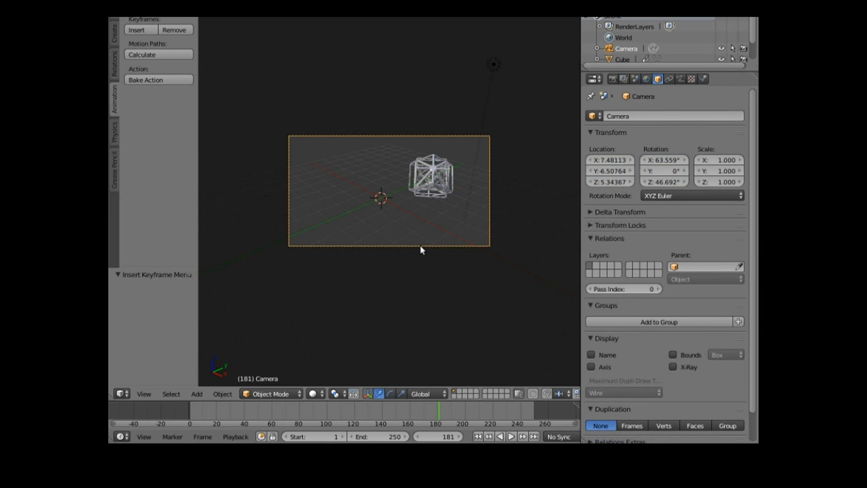
Step: Add a Damped Track constraint to the camera with Icosphere as the target and -Z as the tracking axis
{"action": "left_click", "coordinate": [669, 80]}
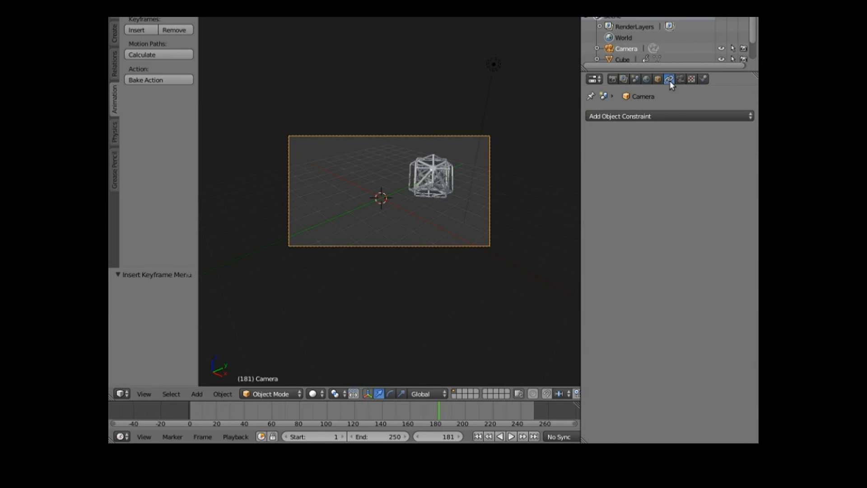
{"action": "left_click", "coordinate": [648, 115]}
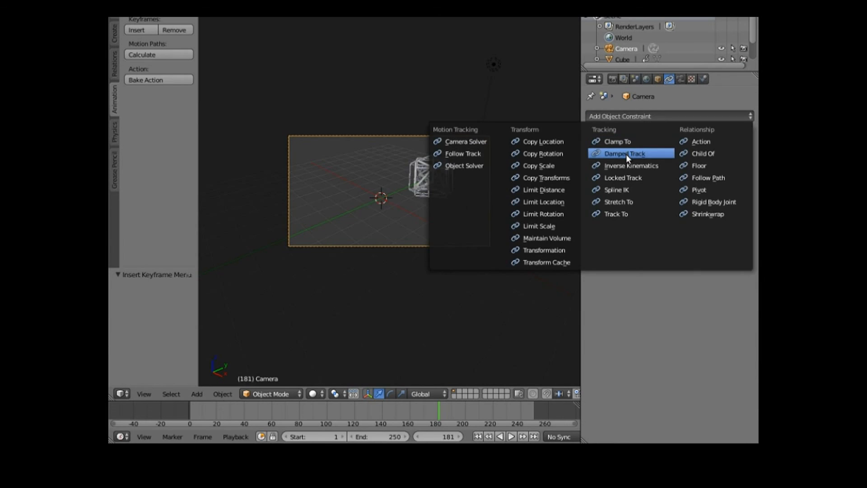
{"action": "left_click", "coordinate": [626, 154]}
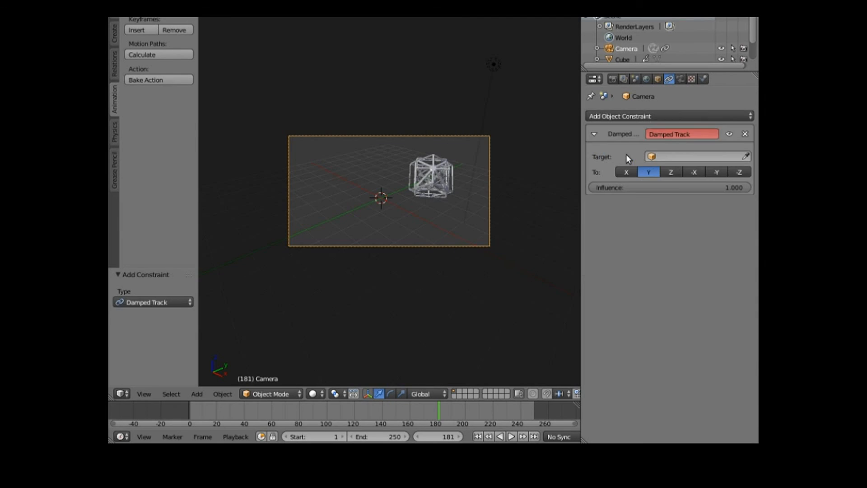
{"action": "left_click", "coordinate": [679, 156]}
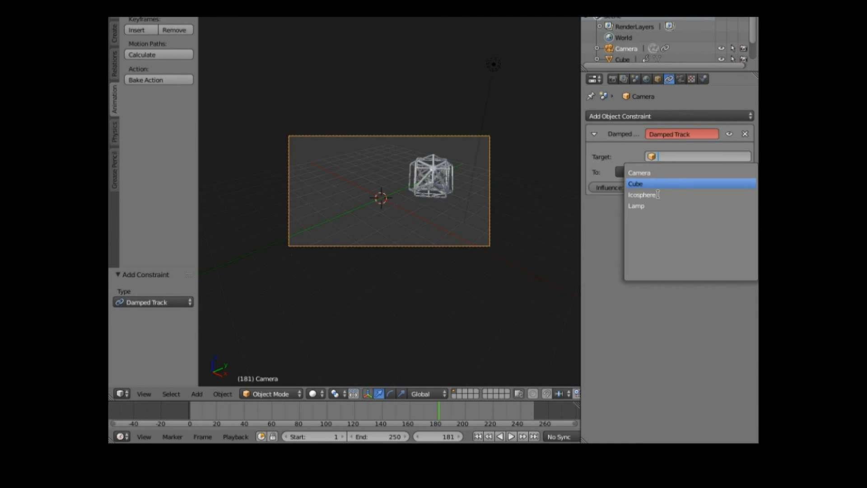
{"action": "left_click", "coordinate": [643, 195]}
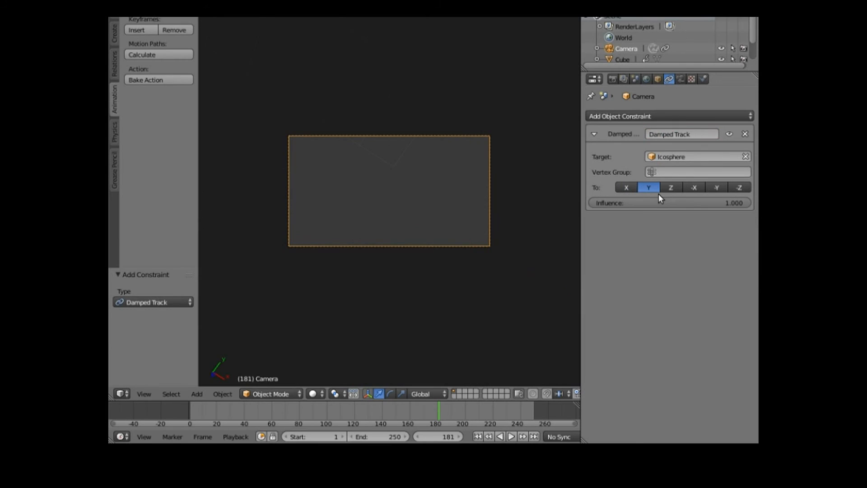
{"action": "left_click", "coordinate": [740, 187]}
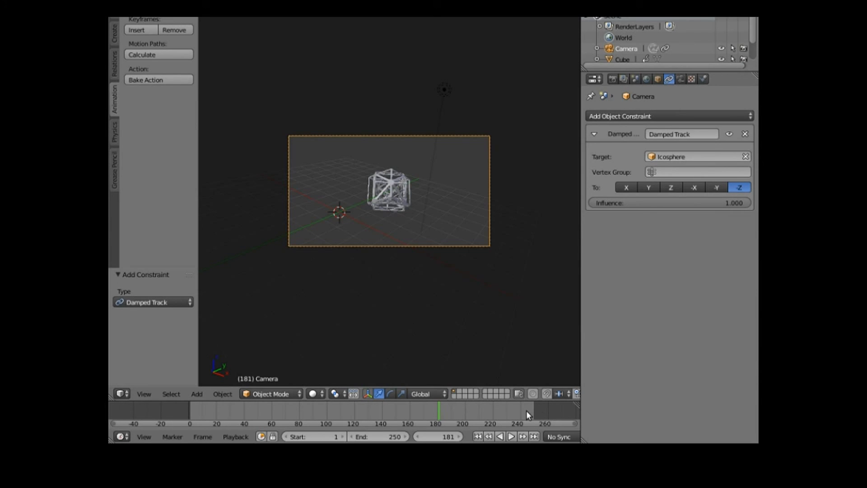
Step: Scrub the animation to frame 118 to check the camera tracking, and leave the camera view
{"action": "key", "text": "alt+a"}
{"action": "left_click_drag", "start_coordinate": [497, 416], "coordinate": [351, 407]}
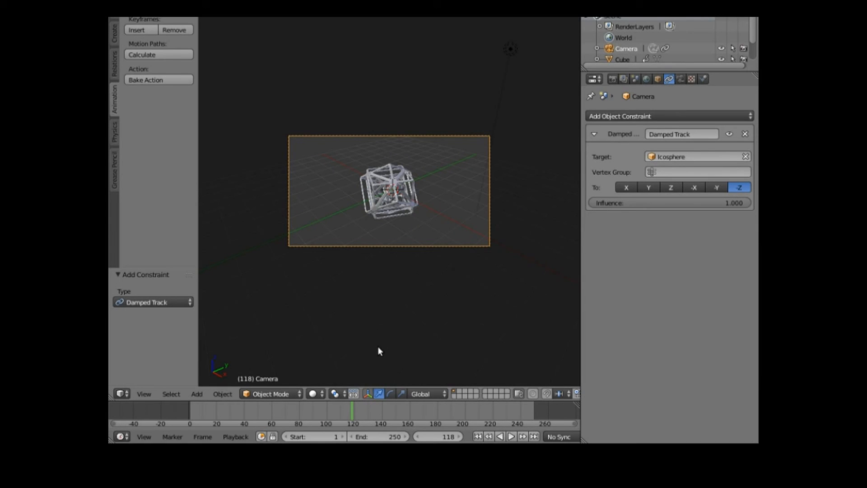
{"action": "key", "text": "KP_0"}
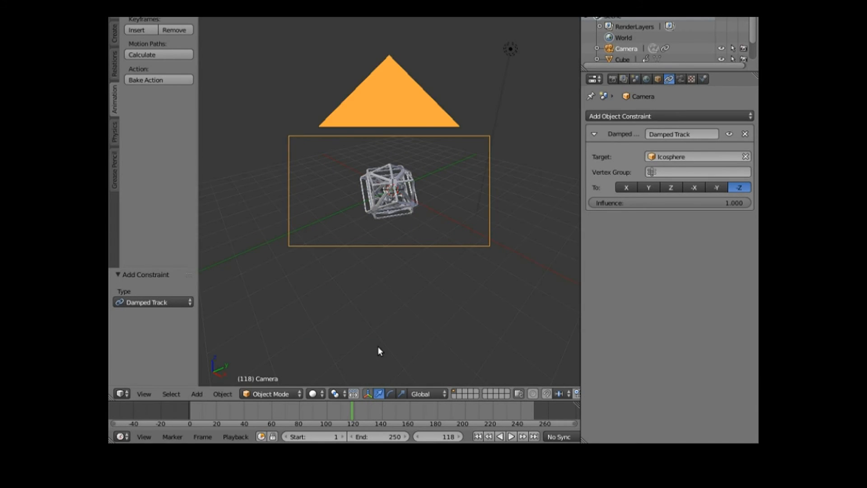
{"action": "middle_click_drag", "start_coordinate": [370, 316], "coordinate": [365, 316]}
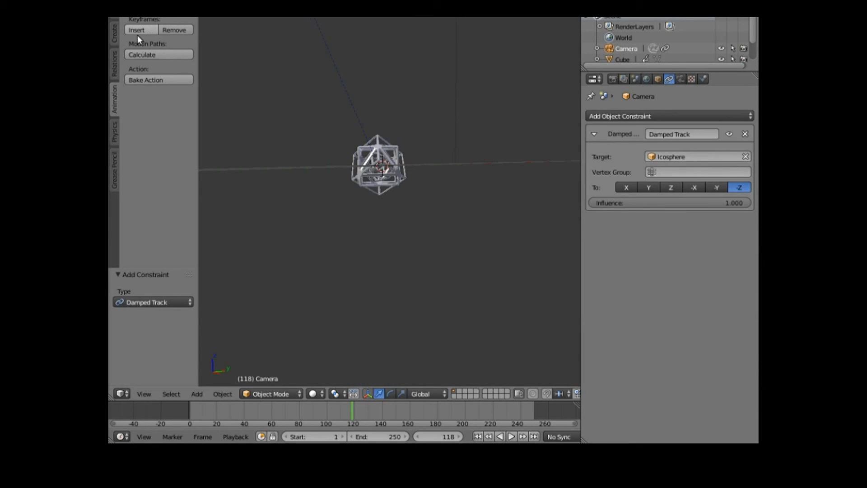
Step: Add a mesh plane at the origin and lower it about 1.918 along the Z axis, below the nested frames
{"action": "left_click", "coordinate": [198, 393]}
{"action": "mouse_move", "coordinate": [219, 381]}
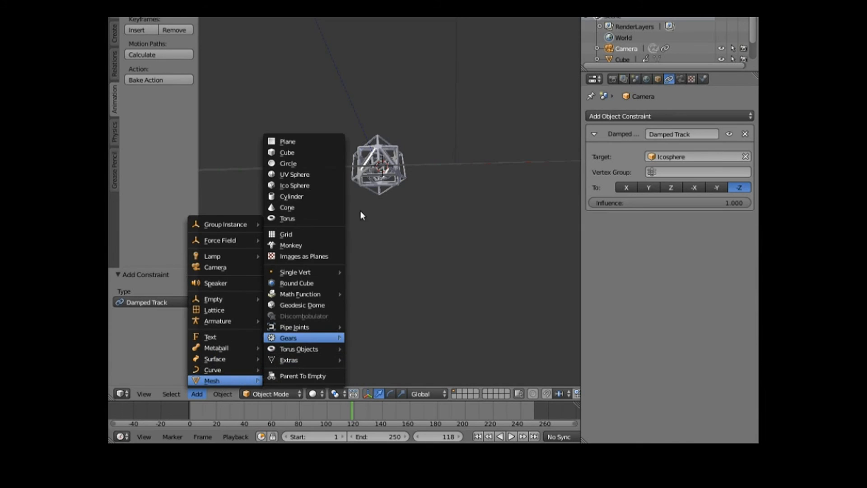
{"action": "left_click", "coordinate": [307, 141]}
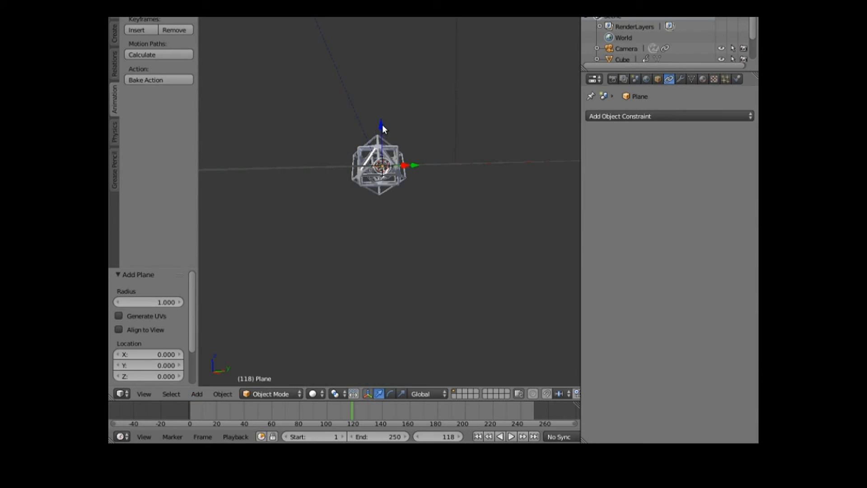
{"action": "left_click_drag", "start_coordinate": [381, 123], "coordinate": [381, 159]}
{"action": "middle_click_drag", "start_coordinate": [372, 253], "coordinate": [362, 320]}
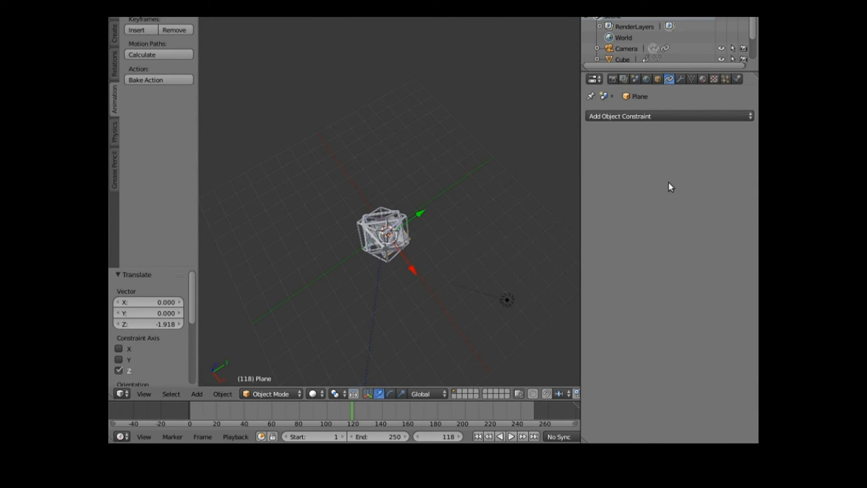
Step: Add an Ocean modifier to the plane
{"action": "left_click", "coordinate": [682, 80]}
{"action": "left_click", "coordinate": [669, 117]}
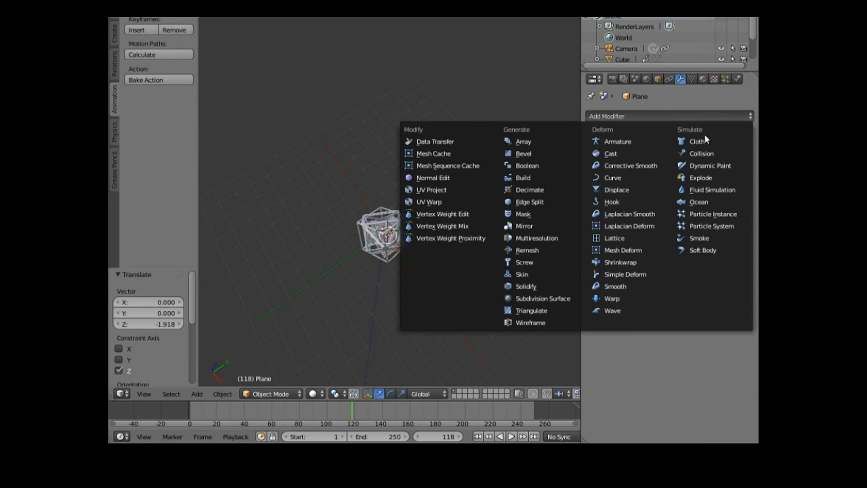
{"action": "left_click", "coordinate": [701, 202]}
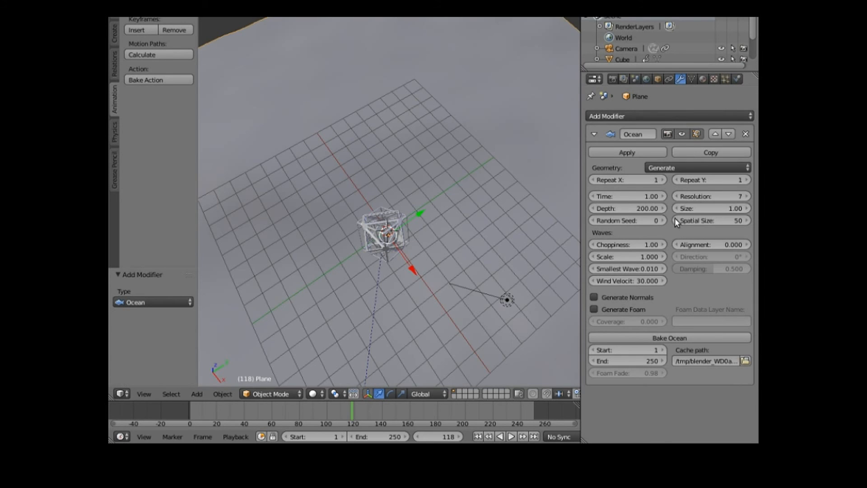
Step: Set the Ocean modifier's wave choppiness to 2.32 and its scale to 0.700
{"action": "middle_click_drag", "start_coordinate": [500, 269], "coordinate": [479, 219]}
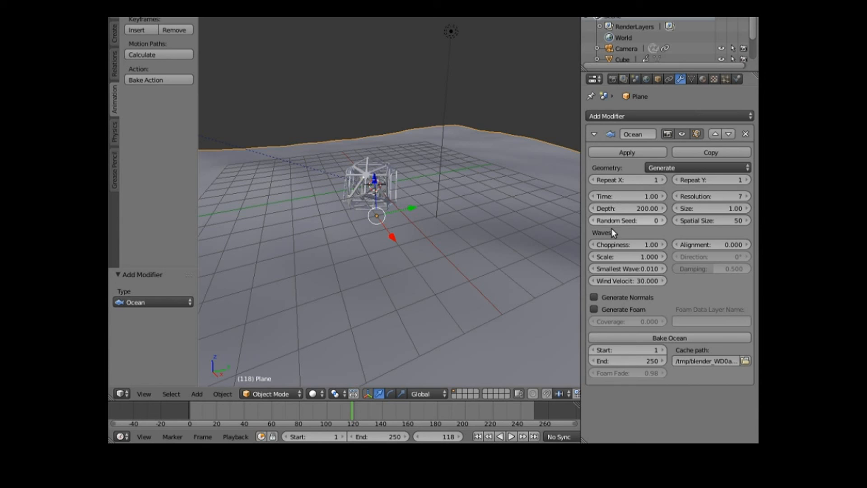
{"action": "left_click_drag", "start_coordinate": [615, 242], "coordinate": [625, 256]}
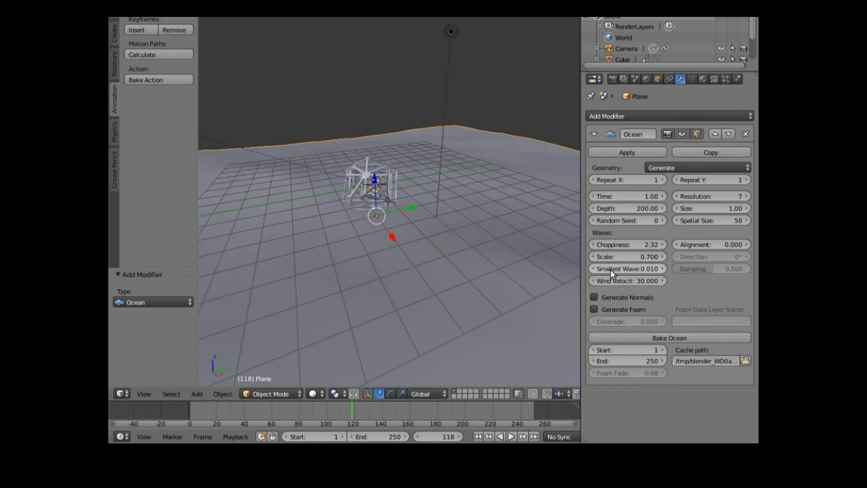
Step: Set the Ocean modifier's smallest wave to 0.001 and its wind velocity to 60
{"action": "left_click", "coordinate": [613, 269]}
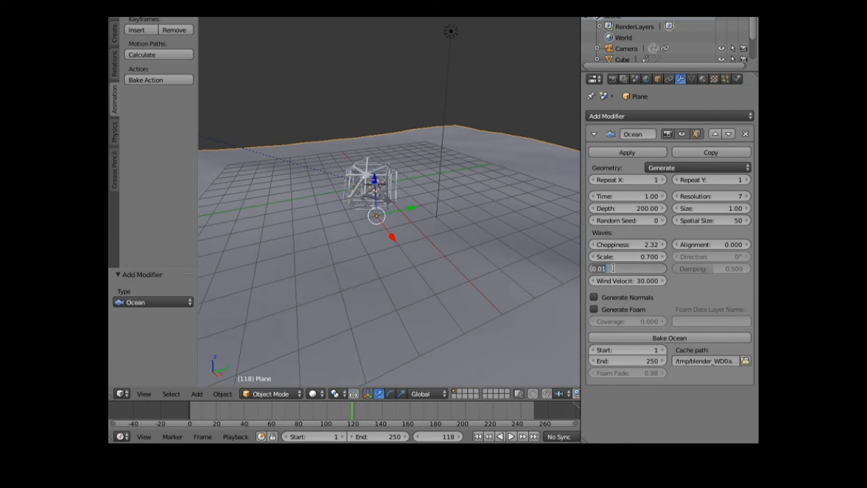
{"action": "type", "text": "0"}
{"action": "type", "text": ".001"}
{"action": "key", "text": "Return"}
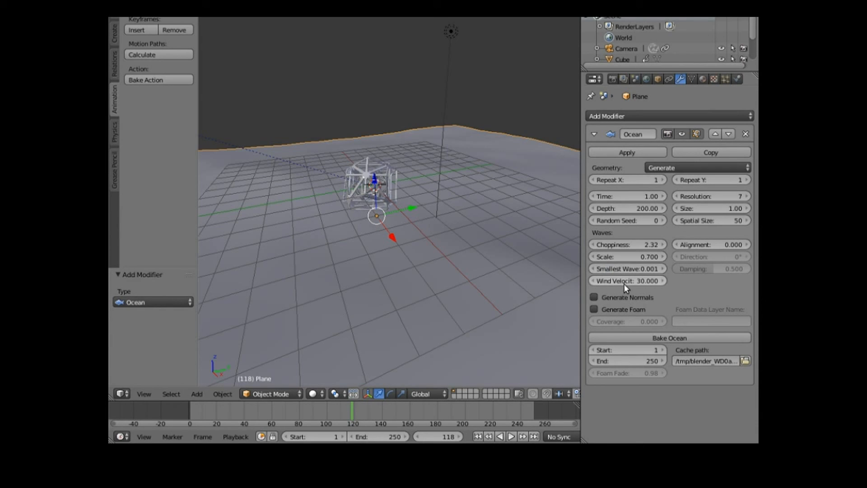
{"action": "left_click", "coordinate": [623, 281]}
{"action": "type", "text": "60"}
{"action": "key", "text": "Return"}
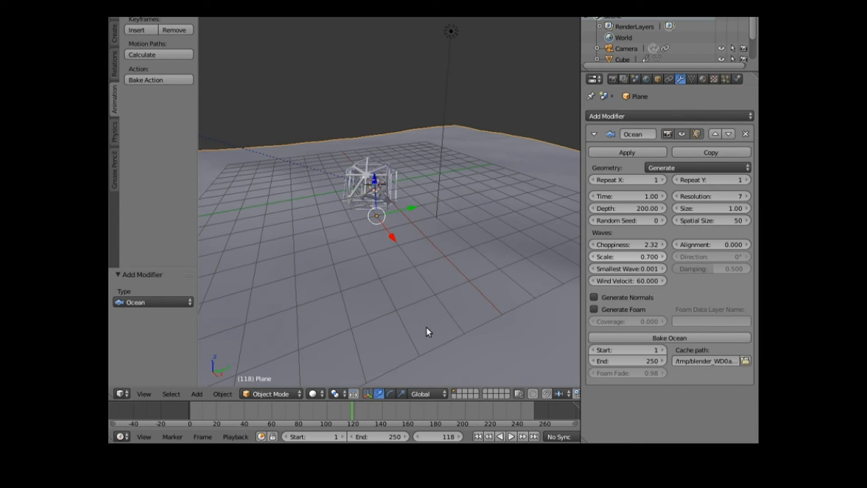
Step: Look through the camera and move it by about 0.160 in X, -0.831 in Y and -2.448 in Z
{"action": "left_click", "coordinate": [143, 393]}
{"action": "left_click", "coordinate": [162, 356]}
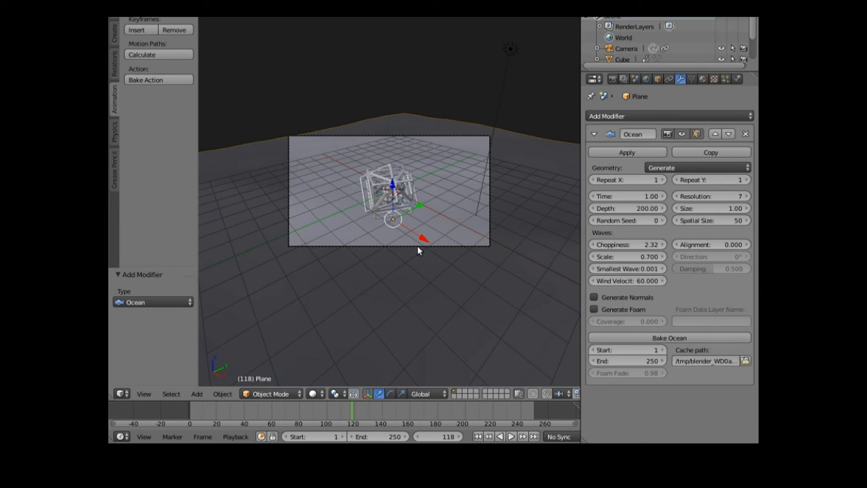
{"action": "right_click", "coordinate": [417, 246]}
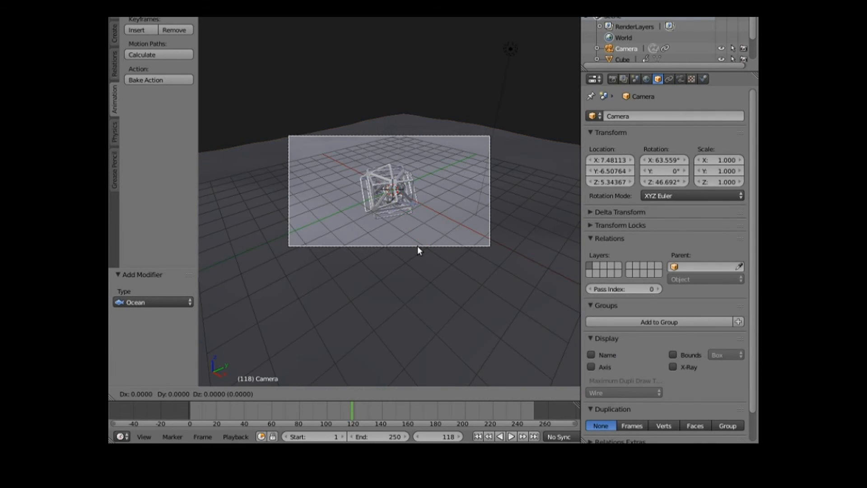
{"action": "key", "text": "g"}
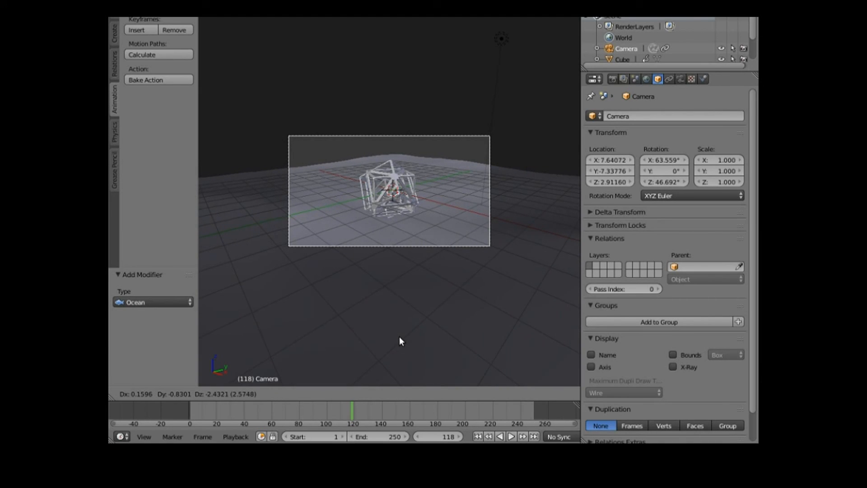
{"action": "left_click", "coordinate": [400, 337]}
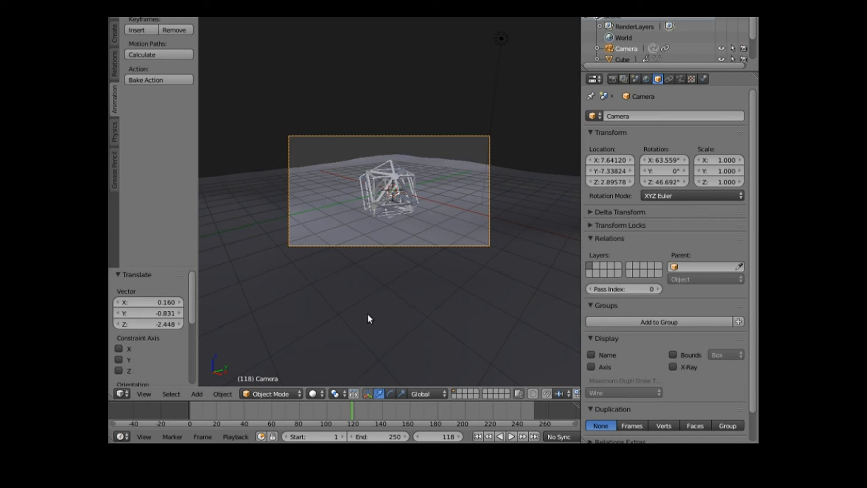
Step: Switch the render engine to Cycles Render and add a new material to the ocean plane
{"action": "right_click", "coordinate": [429, 291]}
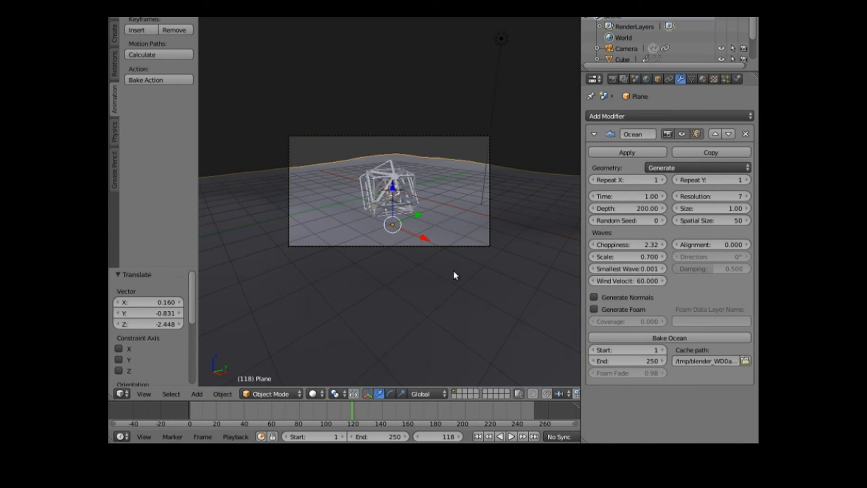
{"action": "left_click", "coordinate": [703, 79]}
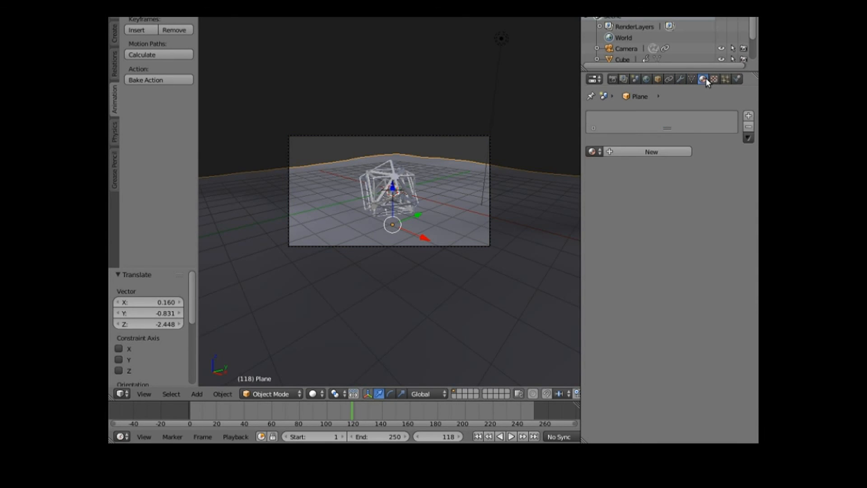
{"action": "left_click", "coordinate": [593, 151]}
{"action": "left_click", "coordinate": [628, 139]}
{"action": "left_click", "coordinate": [615, 151]}
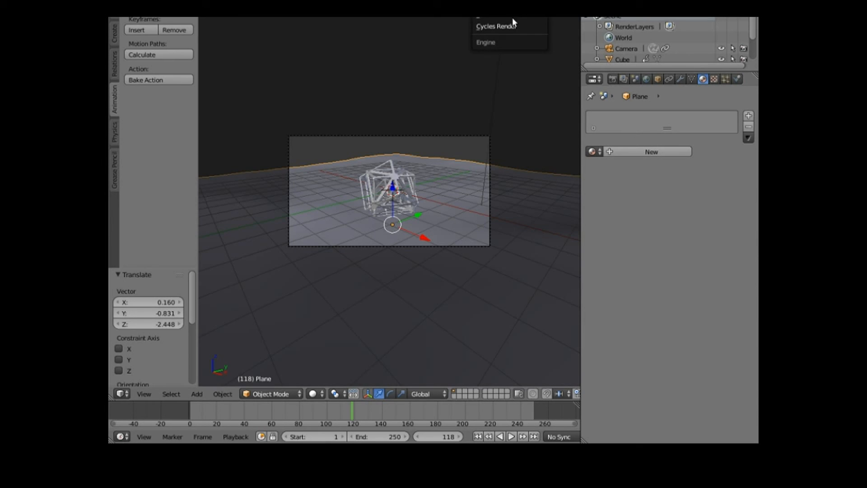
{"action": "left_click", "coordinate": [611, 154]}
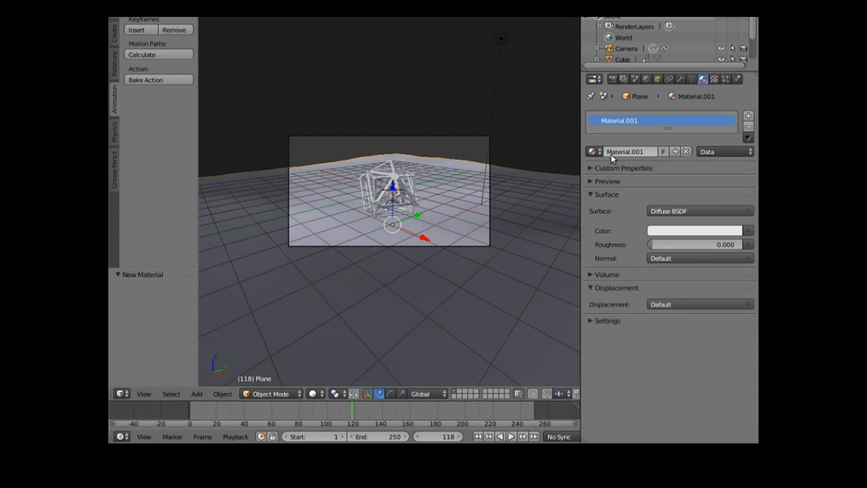
Step: Make the ocean material's surface a Glass BSDF with an IOR of 1.250
{"action": "left_click", "coordinate": [679, 211]}
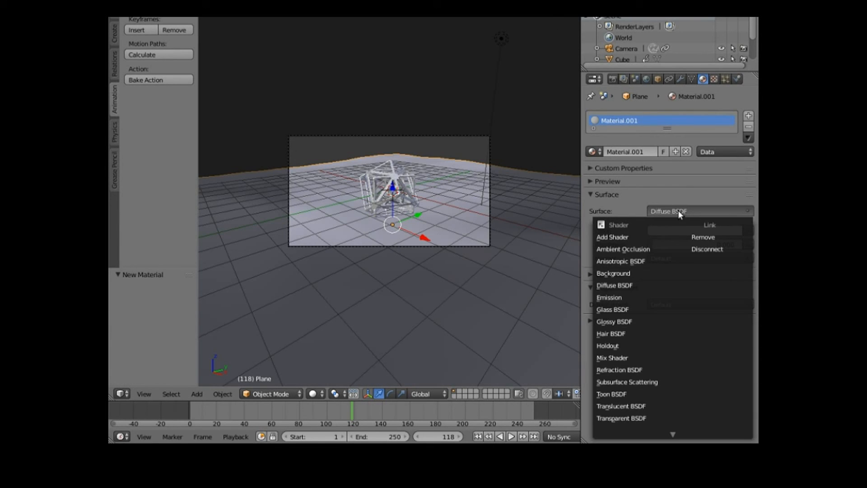
{"action": "left_click", "coordinate": [636, 311]}
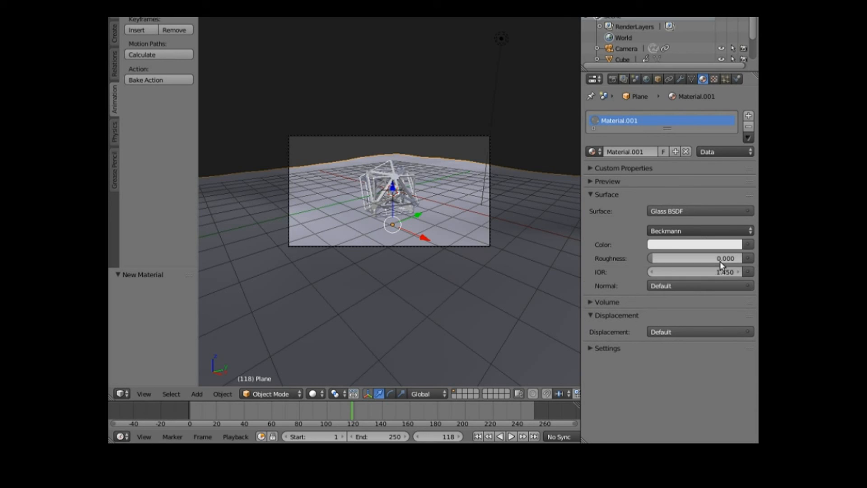
{"action": "left_click_drag", "start_coordinate": [717, 270], "coordinate": [691, 270]}
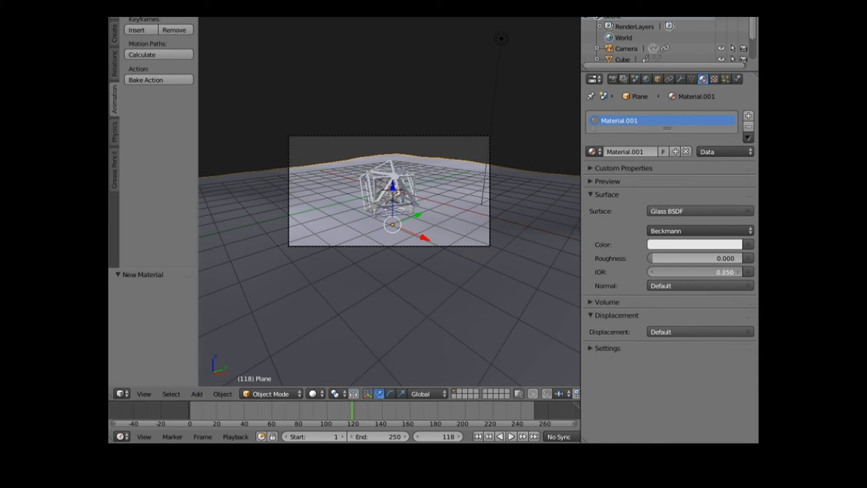
{"action": "left_click", "coordinate": [737, 272]}
{"action": "left_click", "coordinate": [738, 272]}
{"action": "left_click", "coordinate": [738, 272]}
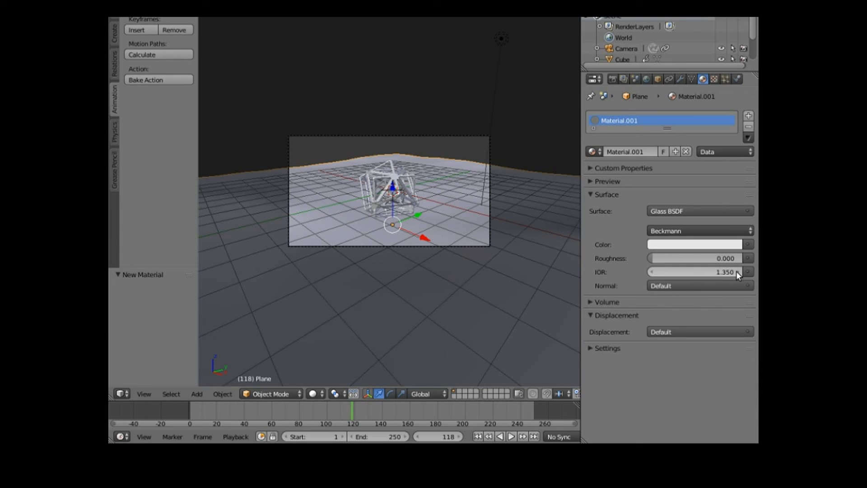
{"action": "left_click", "coordinate": [652, 272]}
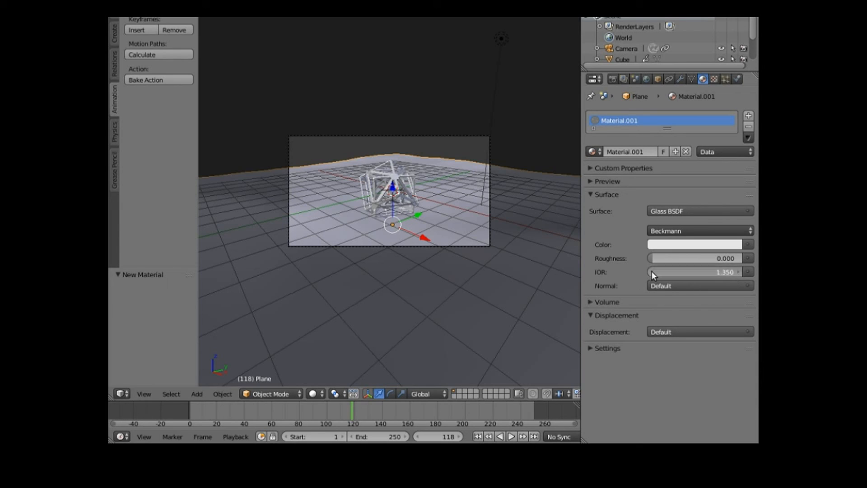
Step: Change the ocean glass colour to a dark, muted grey-green
{"action": "left_click", "coordinate": [680, 248]}
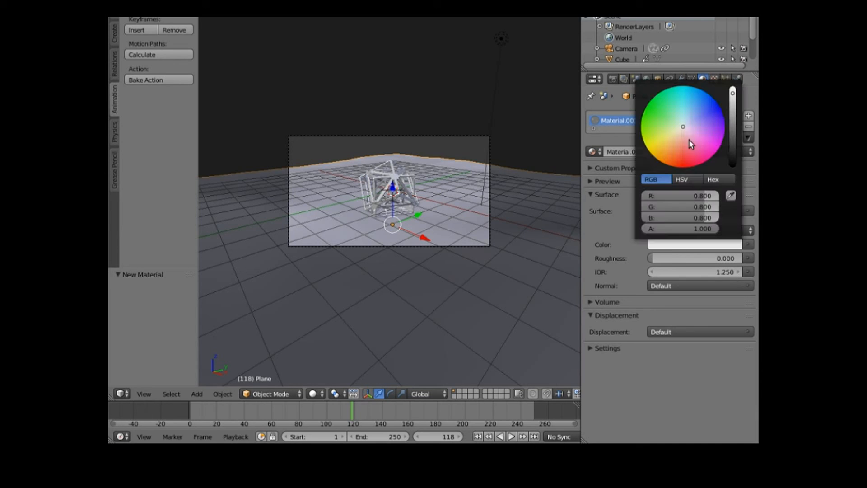
{"action": "left_click", "coordinate": [677, 120]}
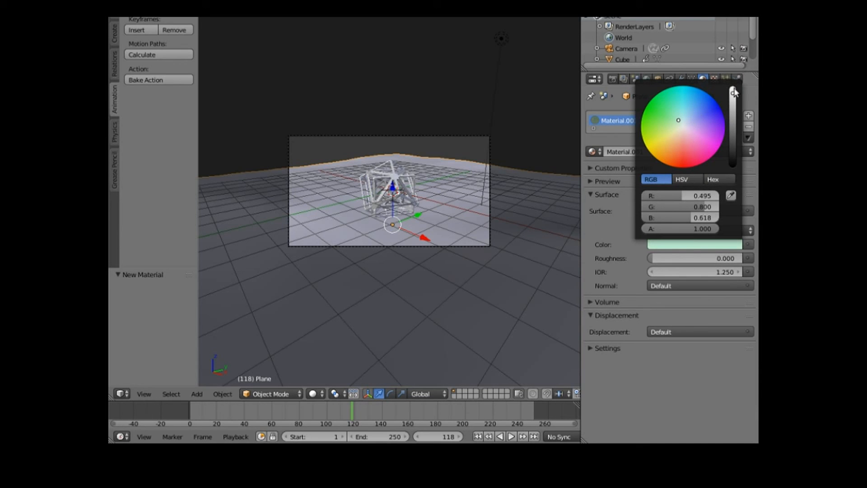
{"action": "left_click_drag", "start_coordinate": [733, 92], "coordinate": [733, 134]}
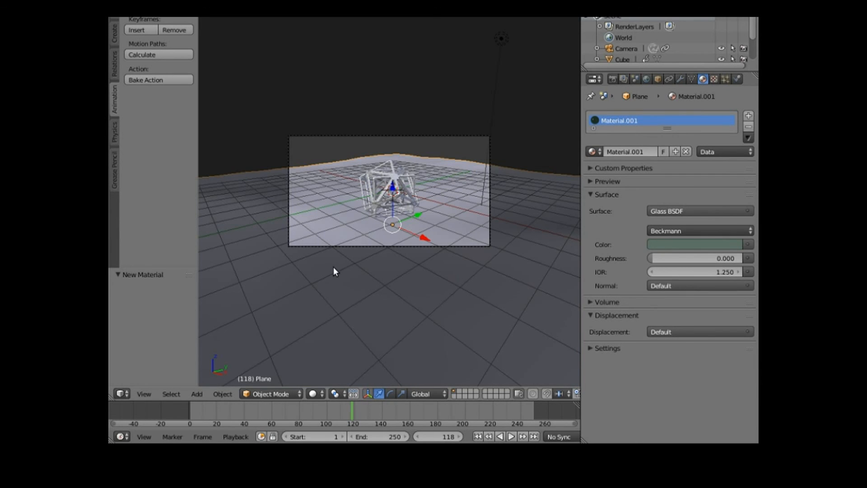
Step: Enable nodes on the outer cube frame's material and set its surface to Glossy BSDF
{"action": "middle_click_drag", "start_coordinate": [333, 267], "coordinate": [457, 210]}
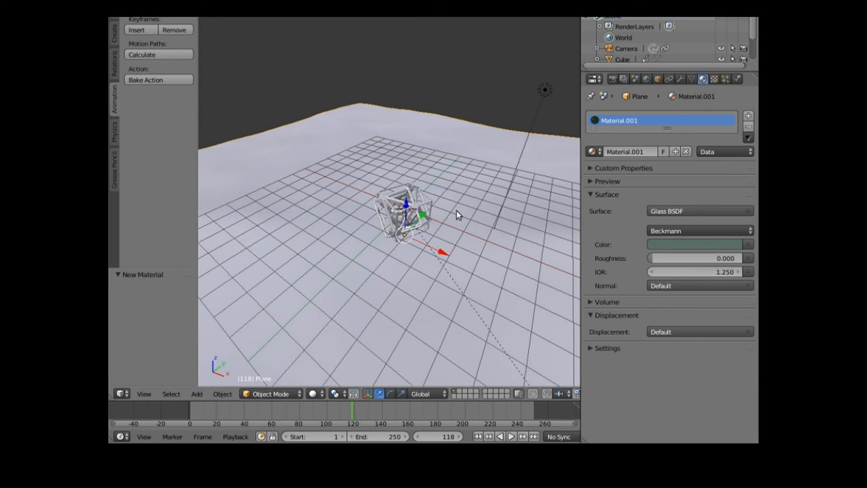
{"action": "right_click", "coordinate": [415, 207]}
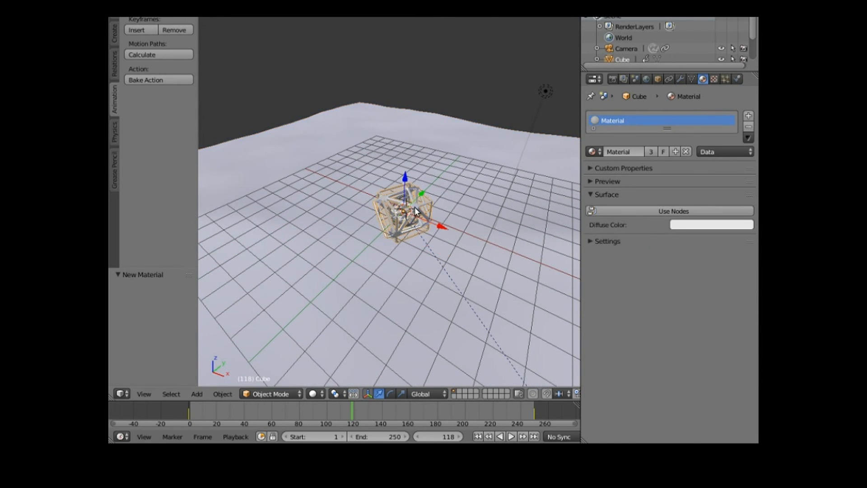
{"action": "left_click", "coordinate": [633, 210]}
{"action": "left_click", "coordinate": [671, 211]}
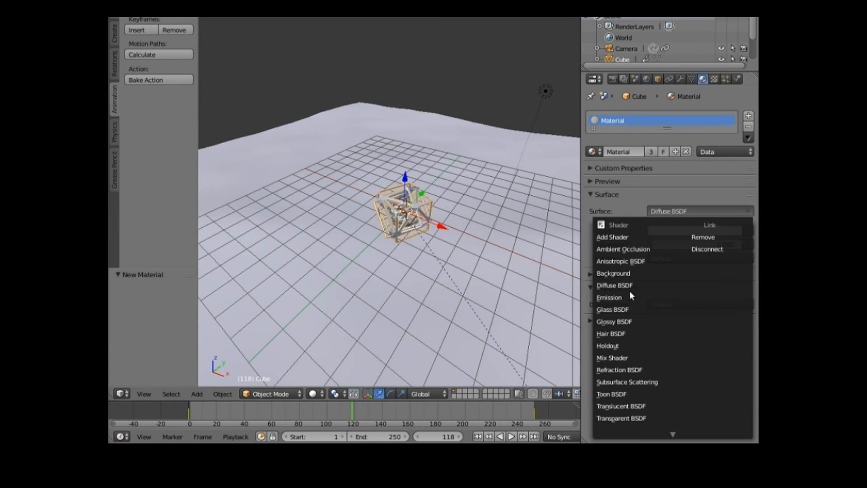
{"action": "left_click", "coordinate": [622, 322]}
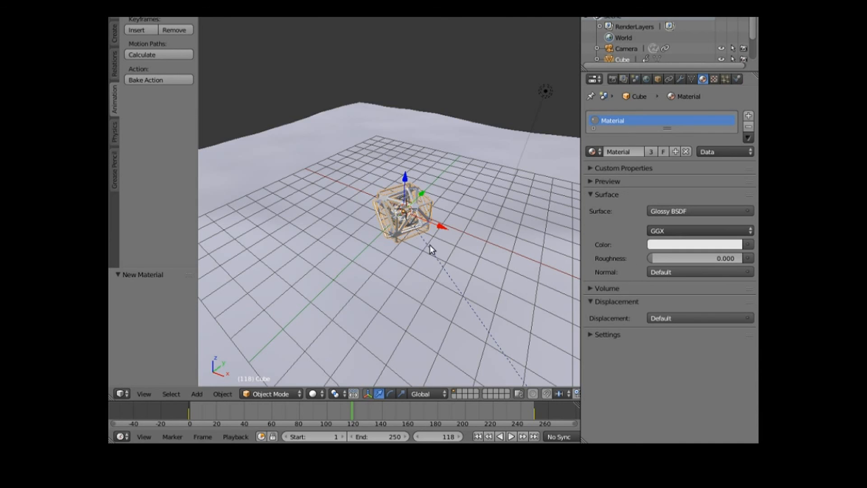
Step: Give the inner icosphere frame a new Glossy BSDF material with an orange colour
{"action": "scroll", "coordinate": [419, 234], "scroll_direction": "up", "scroll_amount": 5}
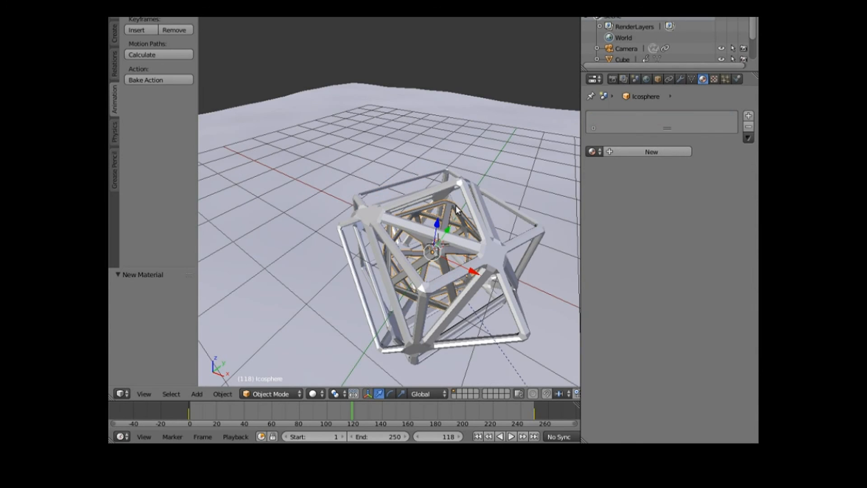
{"action": "left_click", "coordinate": [623, 152]}
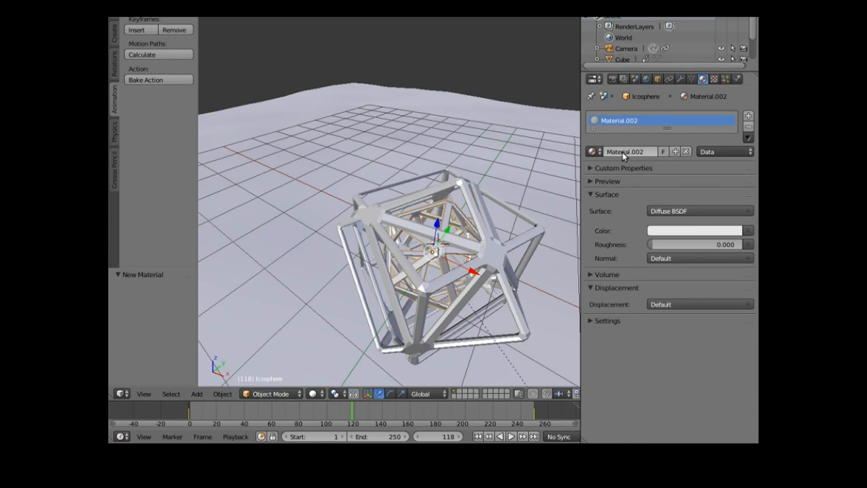
{"action": "left_click", "coordinate": [663, 211]}
{"action": "left_click", "coordinate": [633, 321]}
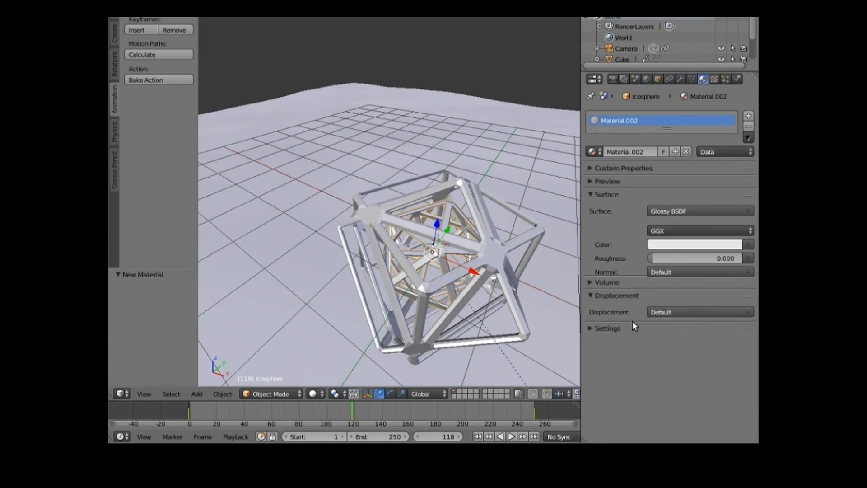
{"action": "left_click", "coordinate": [686, 246]}
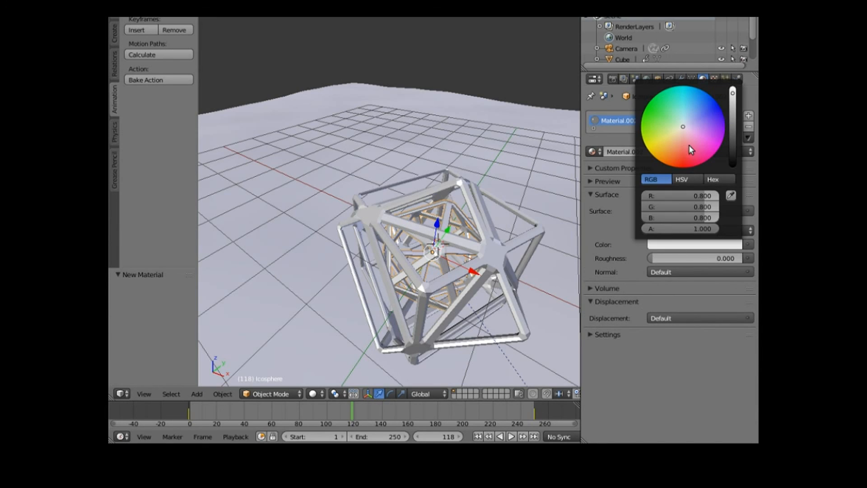
{"action": "left_click", "coordinate": [671, 148]}
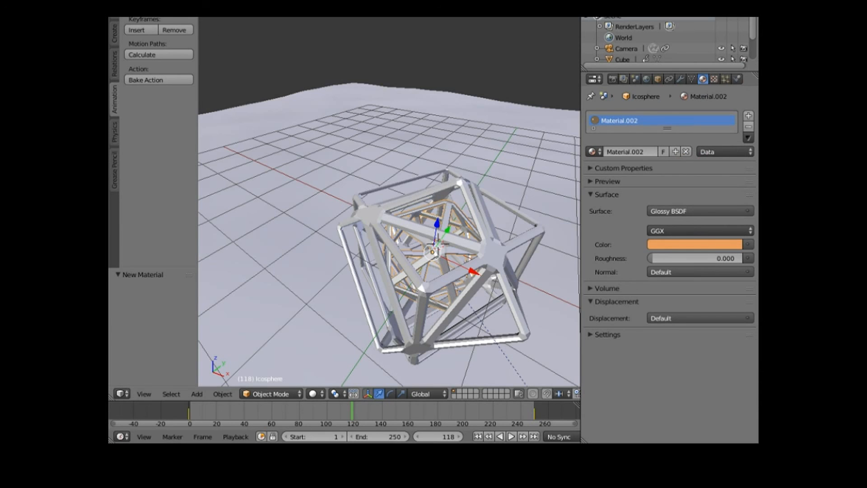
Step: Render frame 118 to check the materials, and hide the render view
{"action": "key", "text": "F12"}
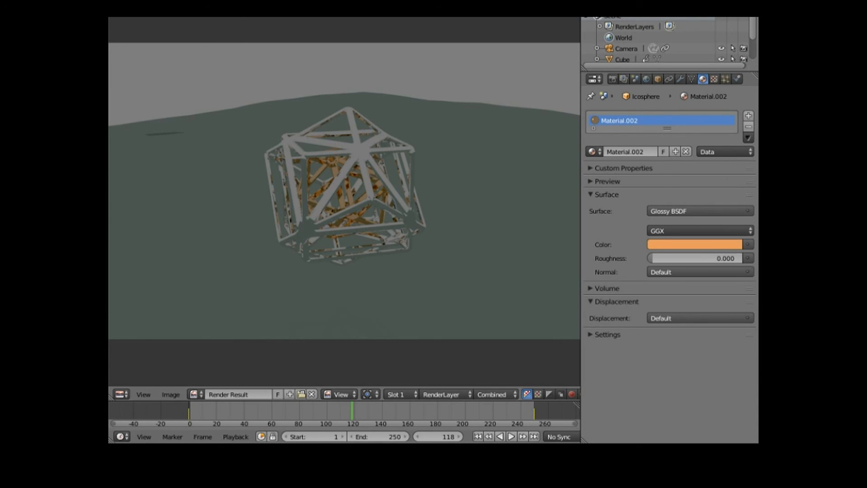
{"action": "left_click", "coordinate": [168, 17]}
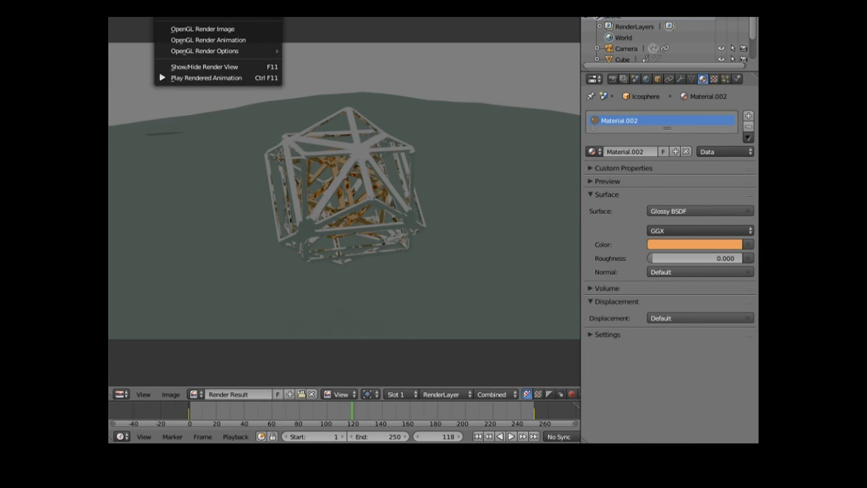
{"action": "left_click", "coordinate": [201, 68]}
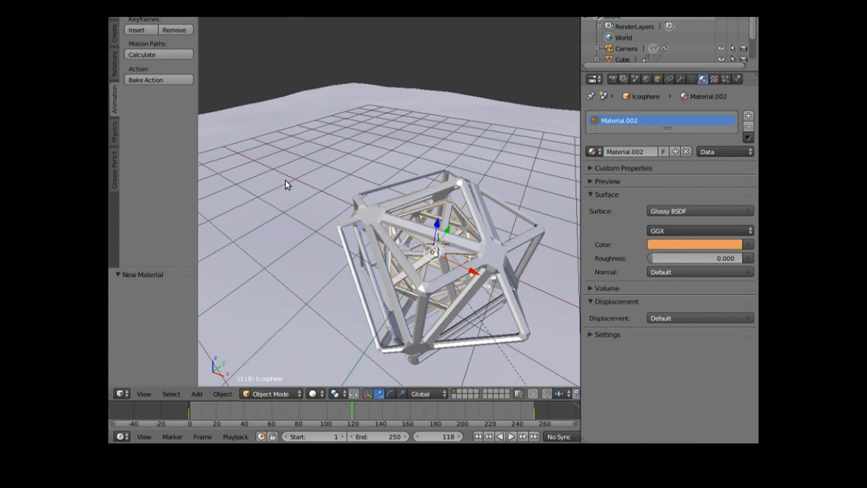
{"action": "scroll", "coordinate": [284, 180], "scroll_direction": "down", "scroll_amount": 2}
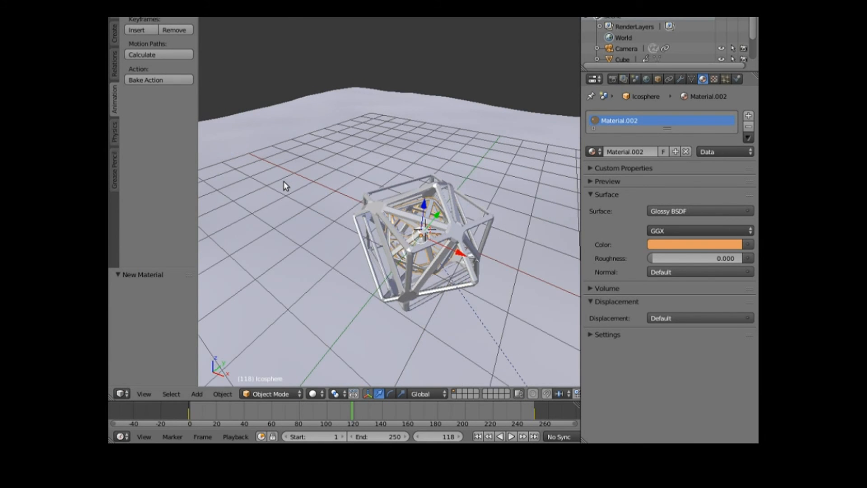
{"action": "scroll", "coordinate": [283, 202], "scroll_direction": "down", "scroll_amount": 2}
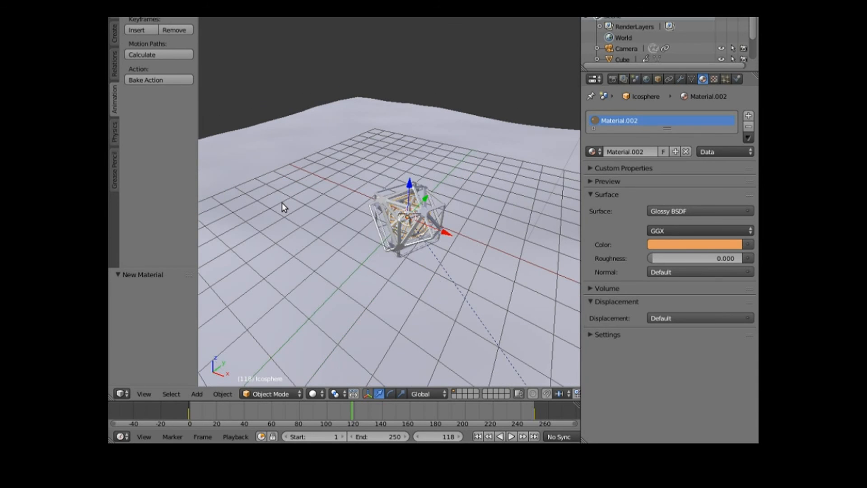
{"action": "scroll", "coordinate": [282, 202], "scroll_direction": "down", "scroll_amount": 2}
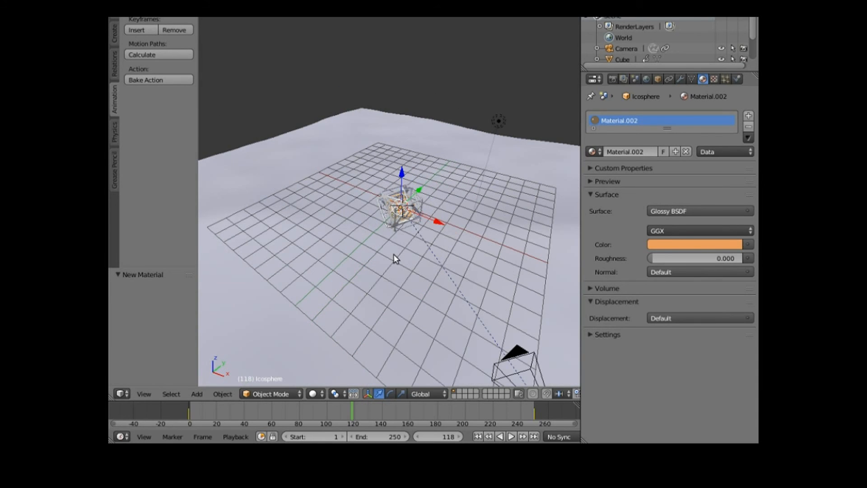
{"action": "middle_click_drag", "start_coordinate": [388, 284], "coordinate": [370, 313]}
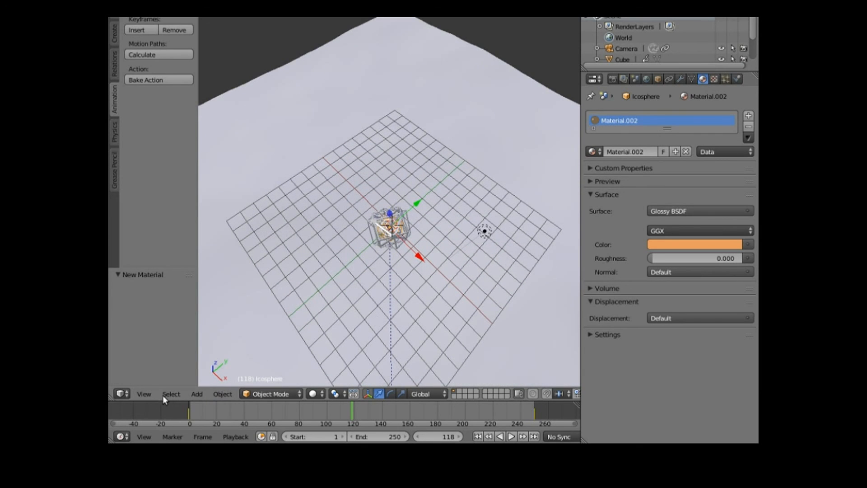
Step: Add a Bezier circle at the scene origin and scale it up by about 11.29 so it surrounds the grid
{"action": "left_click", "coordinate": [197, 394]}
{"action": "mouse_move", "coordinate": [213, 369]}
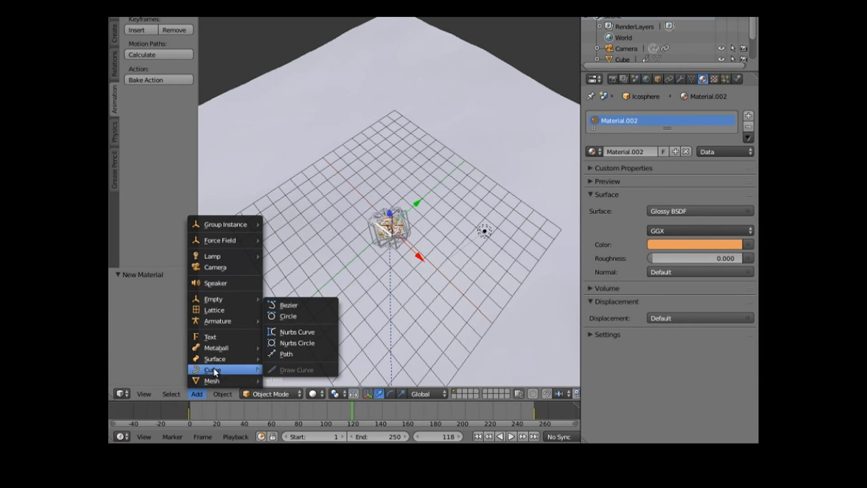
{"action": "left_click", "coordinate": [310, 317]}
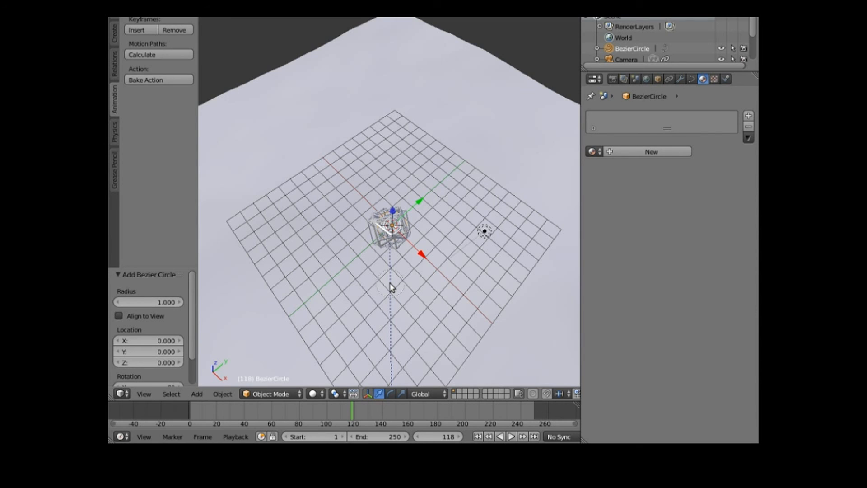
{"action": "key", "text": "s"}
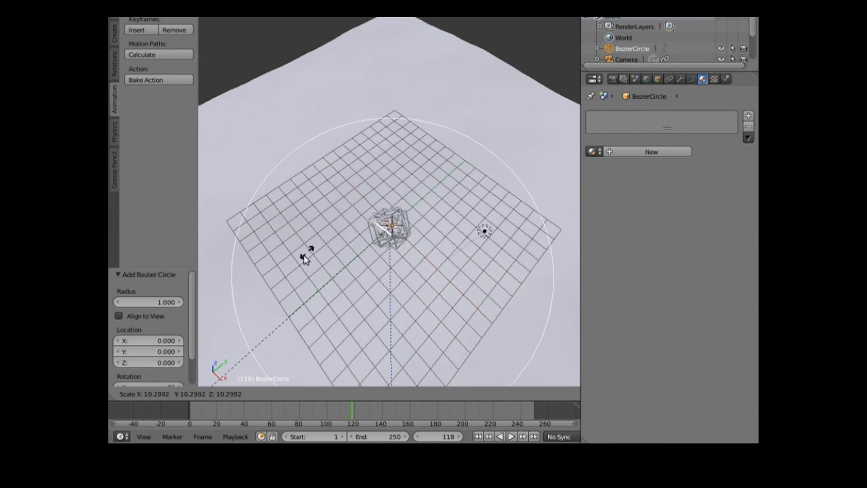
{"action": "left_click", "coordinate": [265, 294]}
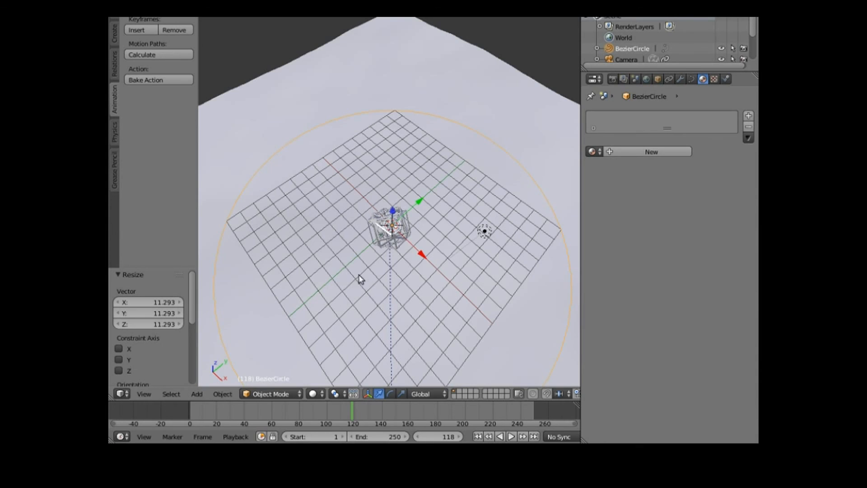
Step: Parent the camera to the Bezier circle using the Follow Path option
{"action": "middle_click_drag", "start_coordinate": [363, 272], "coordinate": [315, 265]}
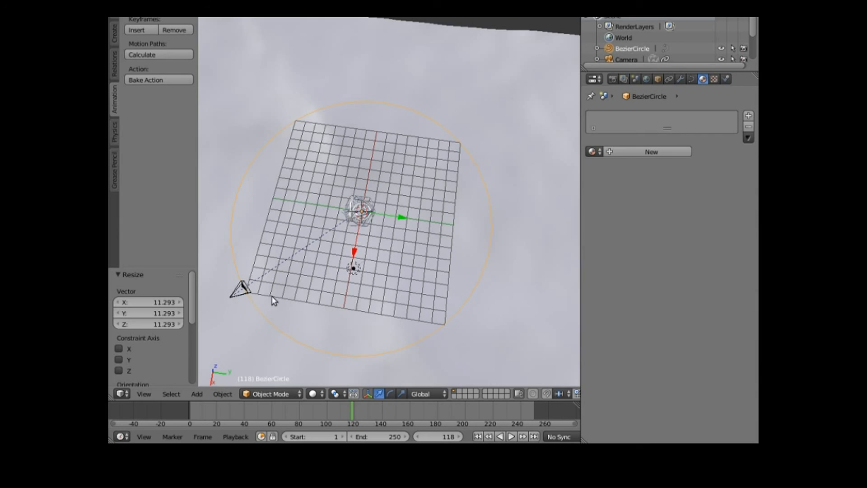
{"action": "right_click", "coordinate": [264, 319]}
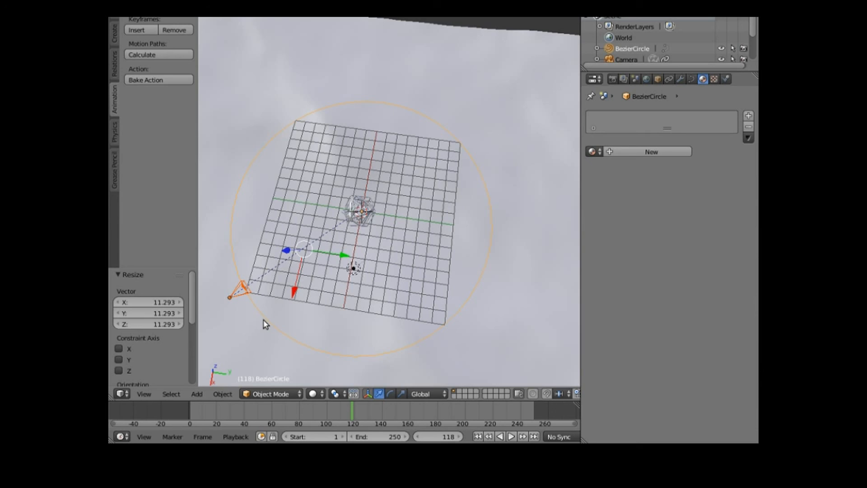
{"action": "key", "text": "ctrl+p"}
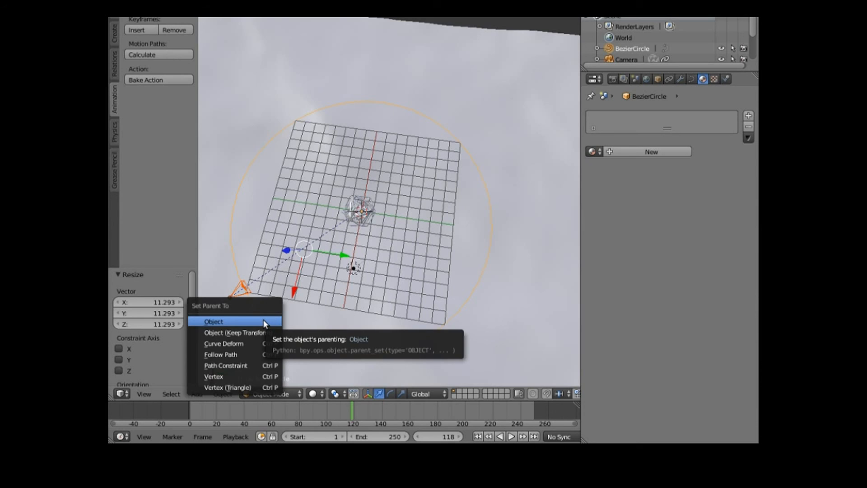
{"action": "left_click", "coordinate": [243, 355]}
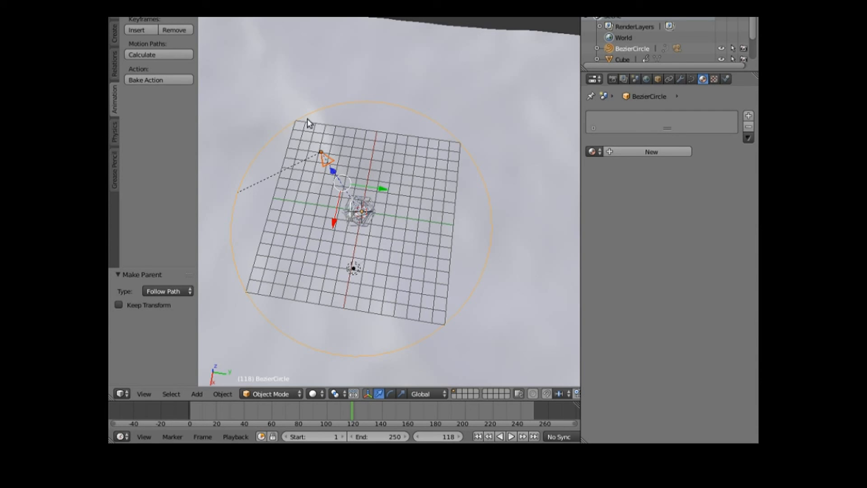
Step: Move the camera about 4.16 along X and about -5.41 along Y to place it on the circle path
{"action": "right_click", "coordinate": [319, 153]}
{"action": "left_click_drag", "start_coordinate": [311, 195], "coordinate": [291, 240]}
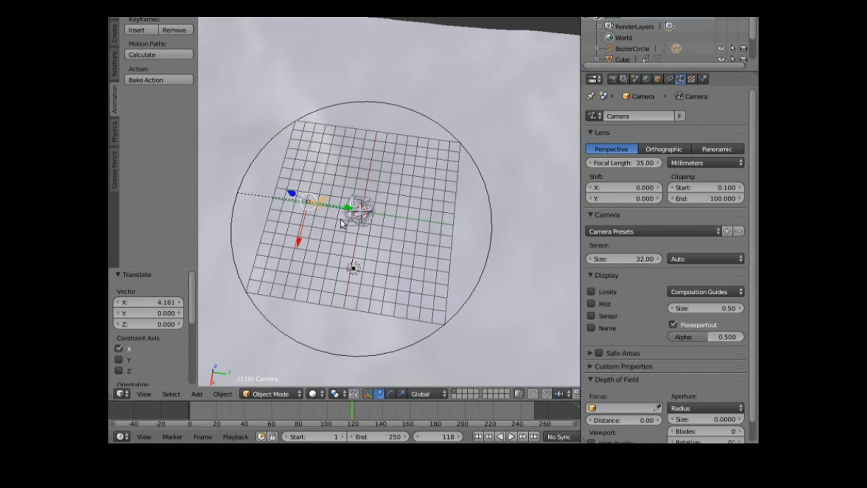
{"action": "left_click_drag", "start_coordinate": [348, 211], "coordinate": [276, 204]}
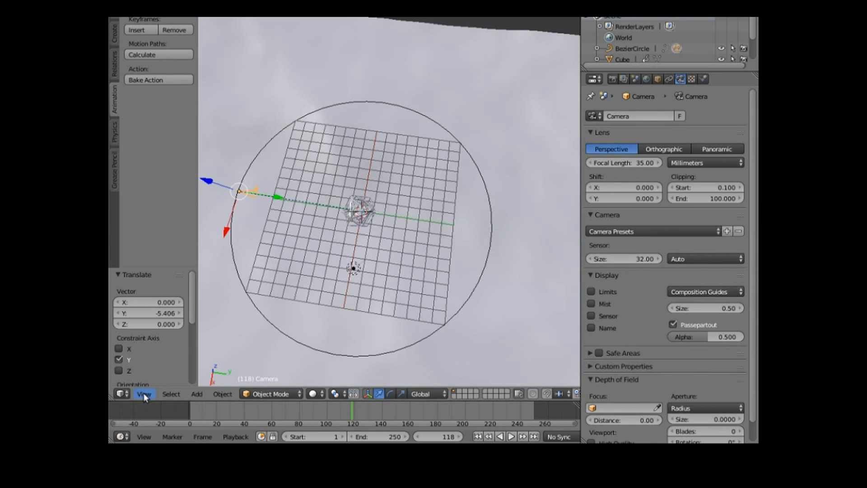
Step: Look through the camera and set its Z rotation to about -91.6° so the horizon is level
{"action": "left_click", "coordinate": [144, 394]}
{"action": "left_click", "coordinate": [172, 354]}
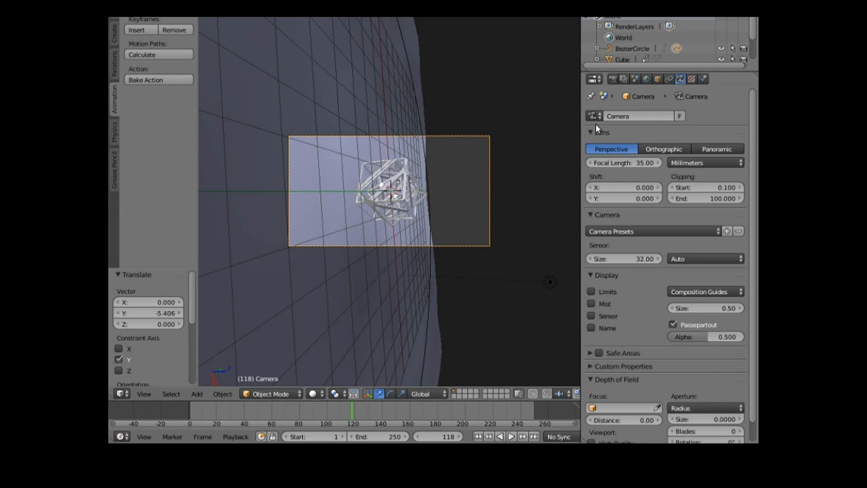
{"action": "left_click", "coordinate": [658, 80]}
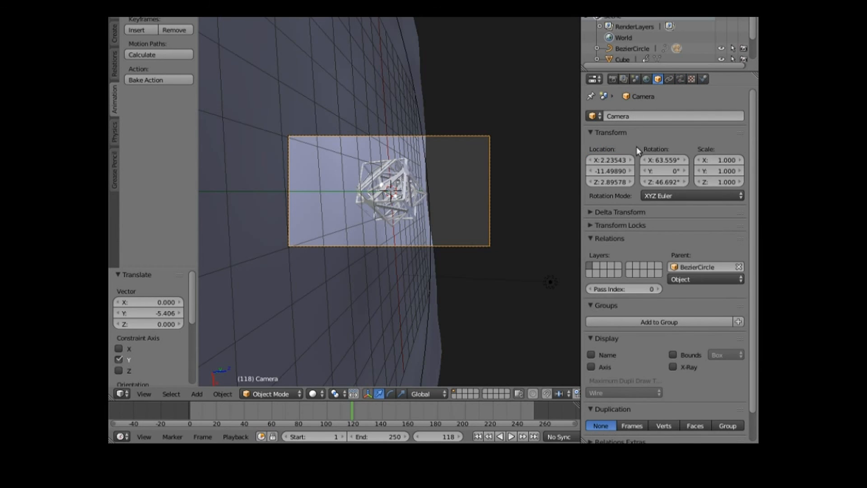
{"action": "left_click", "coordinate": [671, 182]}
{"action": "left_click_drag", "start_coordinate": [670, 183], "coordinate": [707, 182]}
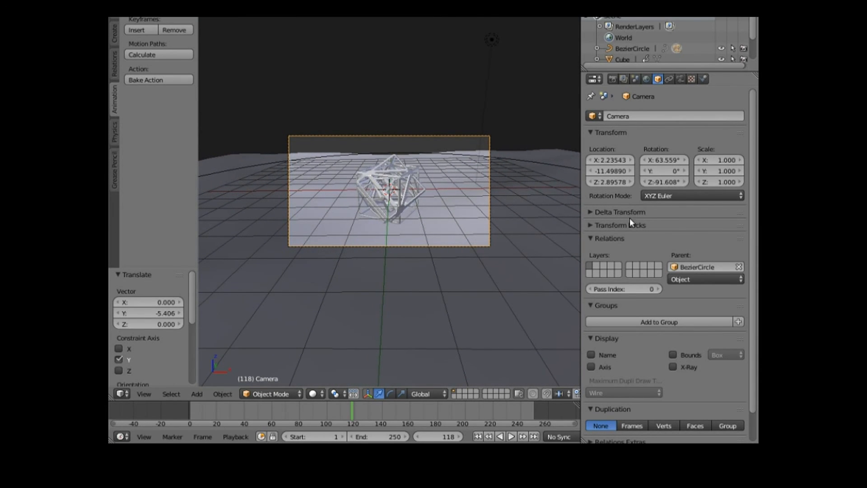
Step: Play the animation from the first frame in camera view to check the camera's motion along the path
{"action": "left_click", "coordinate": [481, 437]}
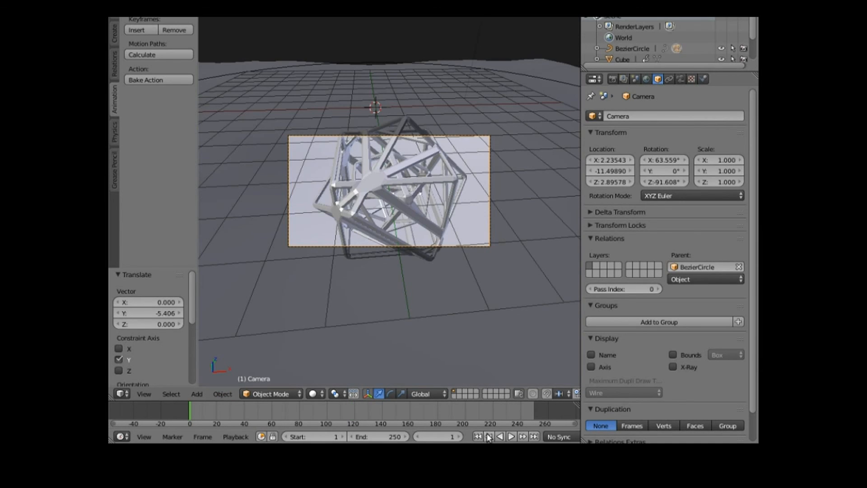
{"action": "left_click", "coordinate": [513, 435]}
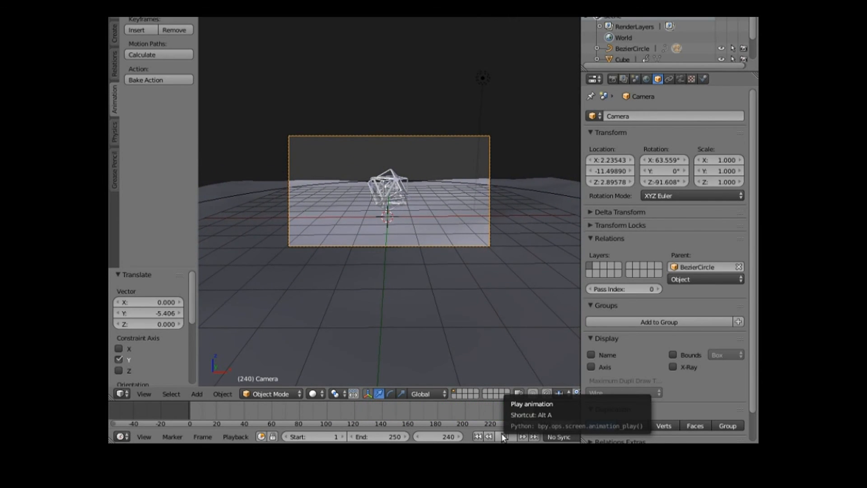
{"action": "key", "text": "alt+a"}
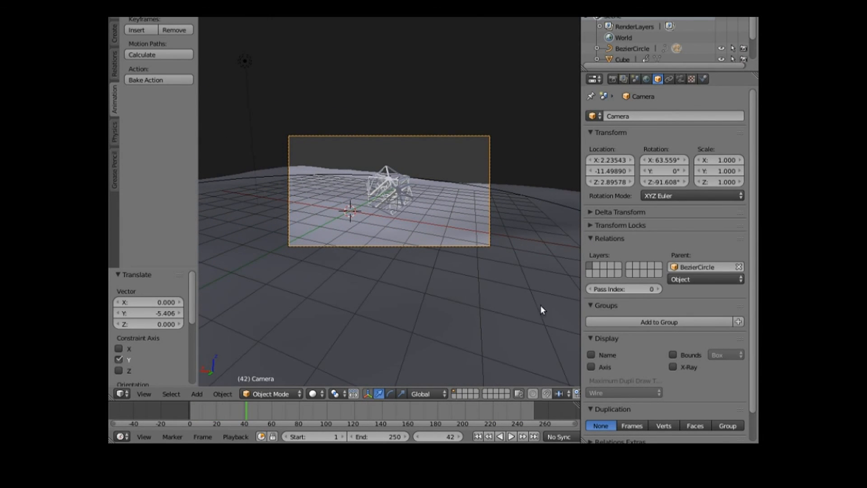
Step: Set the Bezier circle's path animation length to 250 frames
{"action": "middle_click_drag", "start_coordinate": [434, 309], "coordinate": [400, 324]}
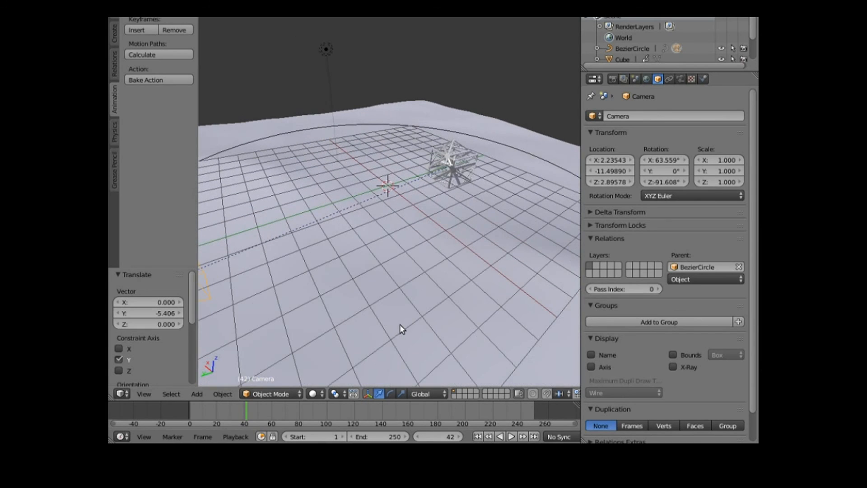
{"action": "scroll", "coordinate": [525, 161], "scroll_direction": "down", "scroll_amount": 1}
{"action": "right_click", "coordinate": [525, 161]}
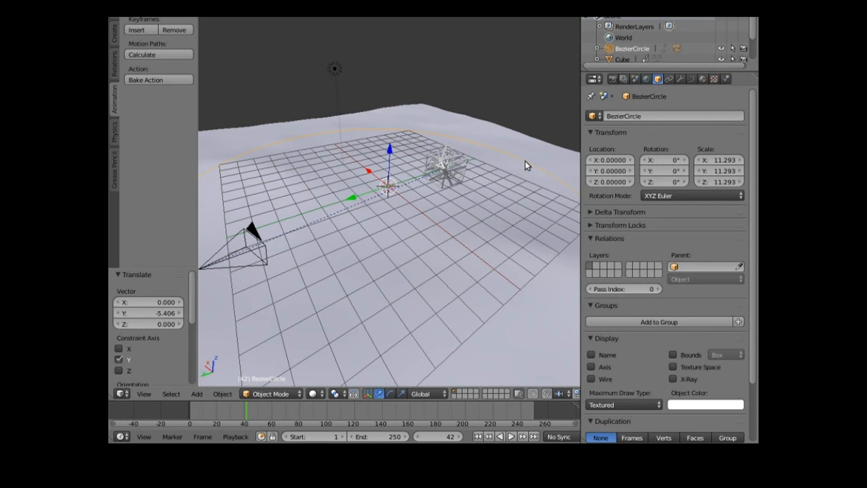
{"action": "left_click", "coordinate": [691, 80]}
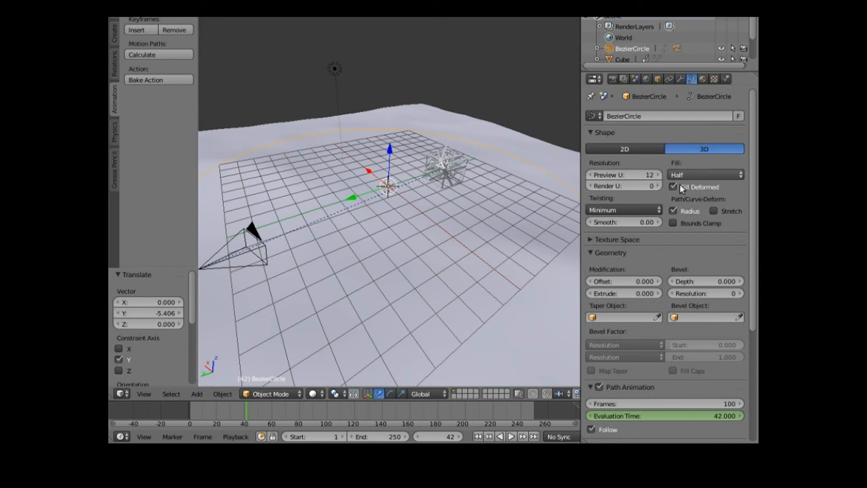
{"action": "scroll", "coordinate": [686, 232], "scroll_direction": "down", "scroll_amount": 7}
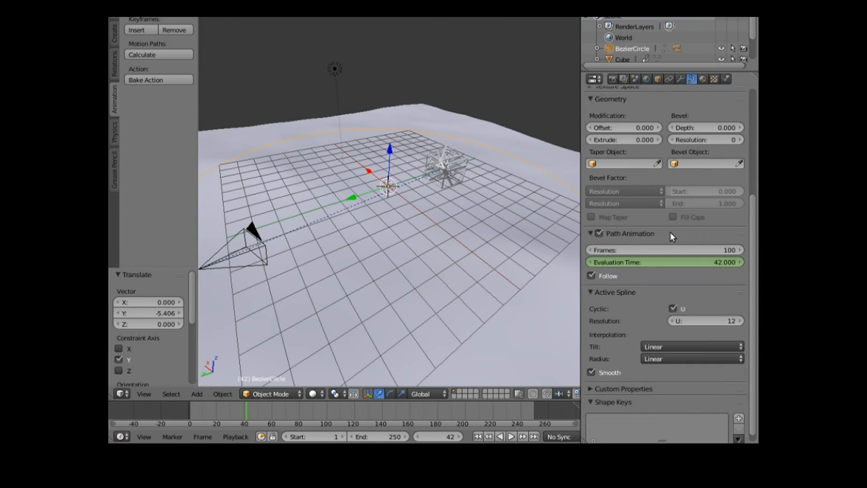
{"action": "scroll", "coordinate": [670, 233], "scroll_direction": "down", "scroll_amount": 1}
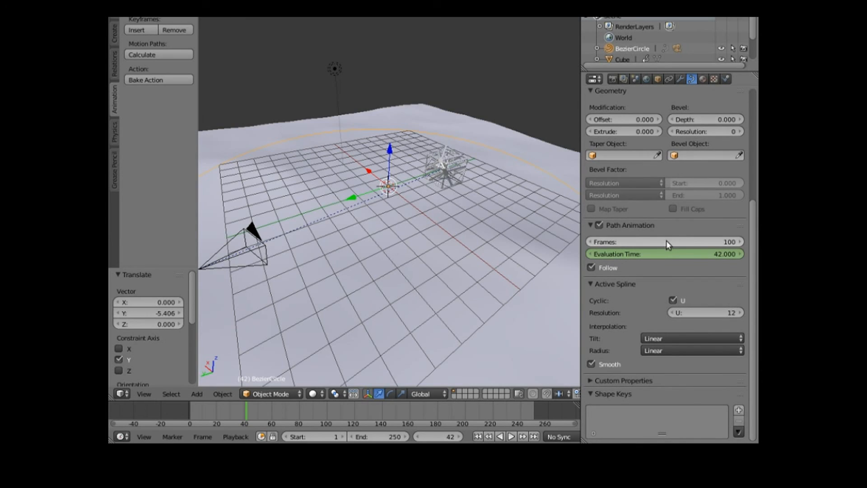
{"action": "left_click", "coordinate": [667, 242]}
{"action": "left_click", "coordinate": [665, 241]}
{"action": "type", "text": "250"}
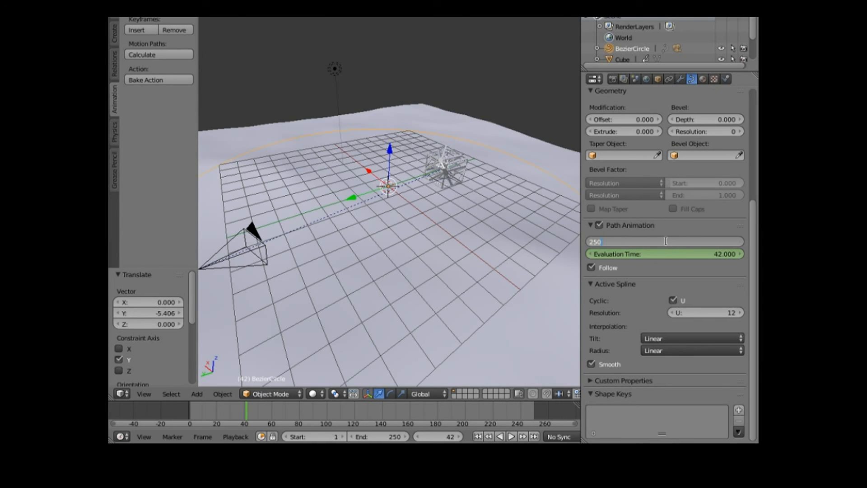
{"action": "key", "text": "Return"}
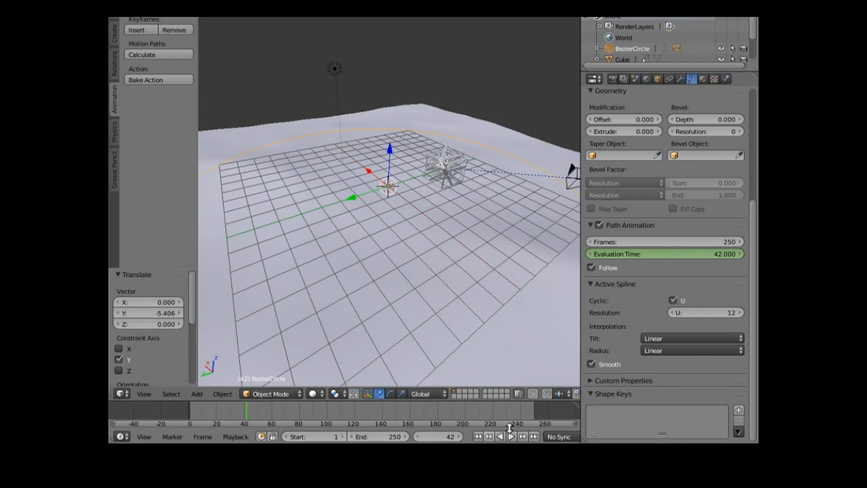
Step: Play the animation through the camera to check the slower orbit around the frames
{"action": "left_click", "coordinate": [146, 391]}
{"action": "left_click", "coordinate": [171, 354]}
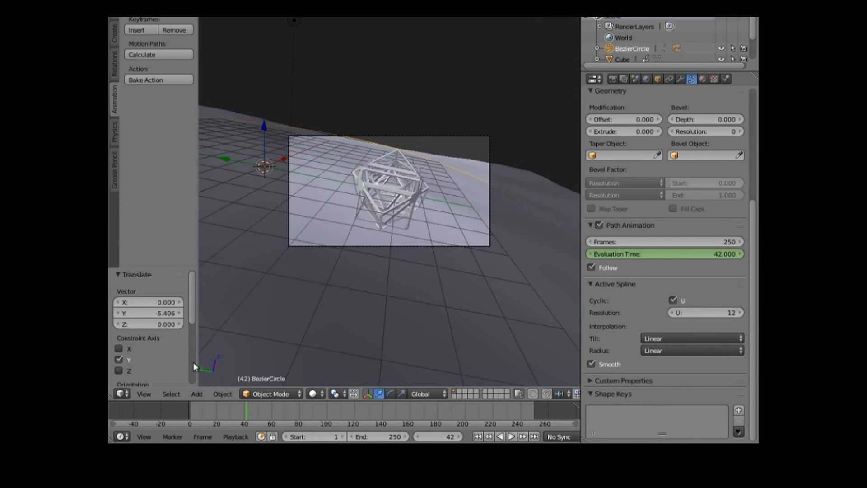
{"action": "left_click", "coordinate": [512, 437]}
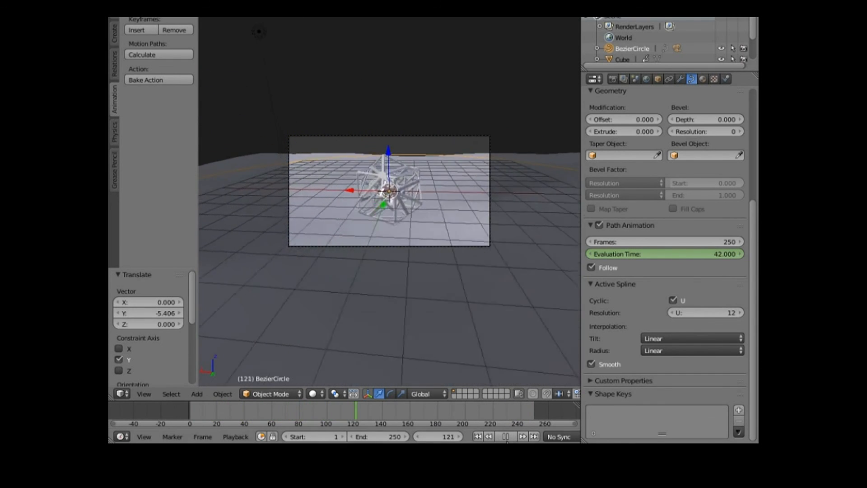
{"action": "left_click", "coordinate": [506, 436]}
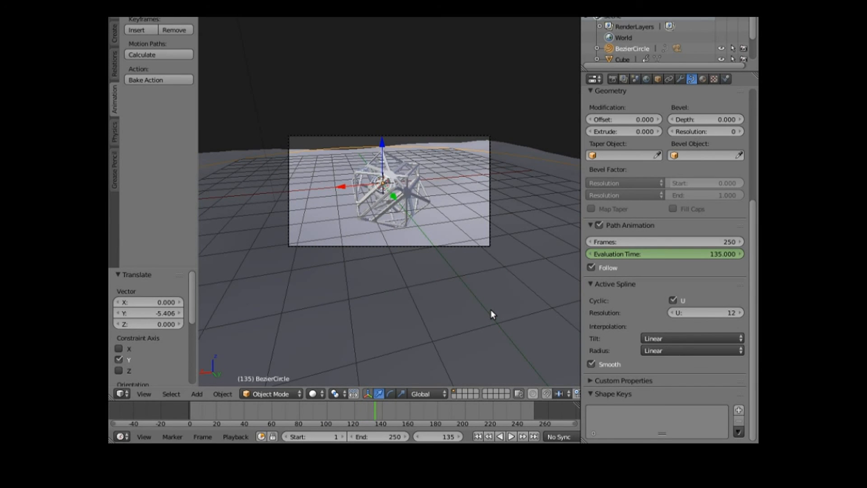
Step: Tilt the Bezier circle about 9° around the global Y axis and raise it about 1.55 along Z
{"action": "scroll", "coordinate": [490, 310], "scroll_direction": "down", "scroll_amount": 3}
{"action": "middle_click_drag", "start_coordinate": [479, 308], "coordinate": [456, 288]}
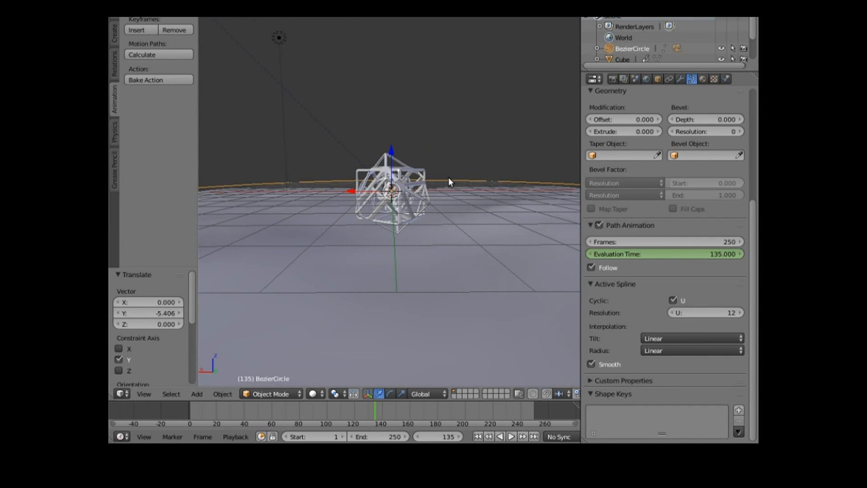
{"action": "middle_click_drag", "start_coordinate": [448, 177], "coordinate": [435, 224]}
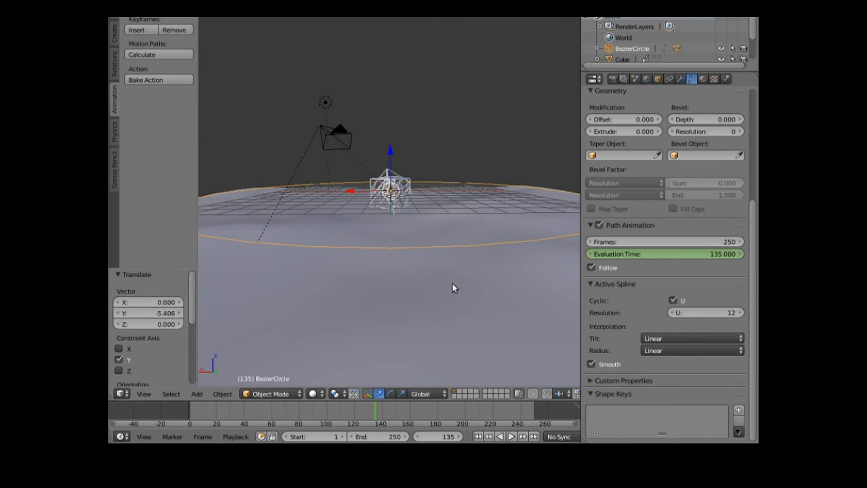
{"action": "key", "text": "r"}
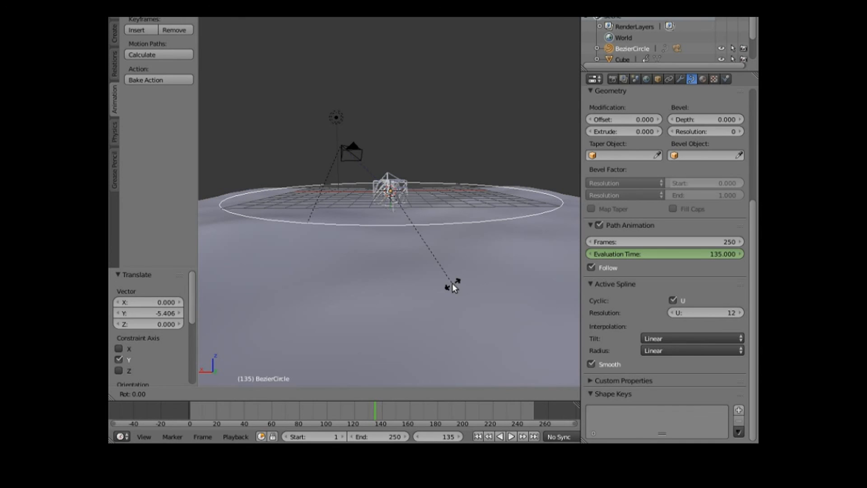
{"action": "key", "text": "y"}
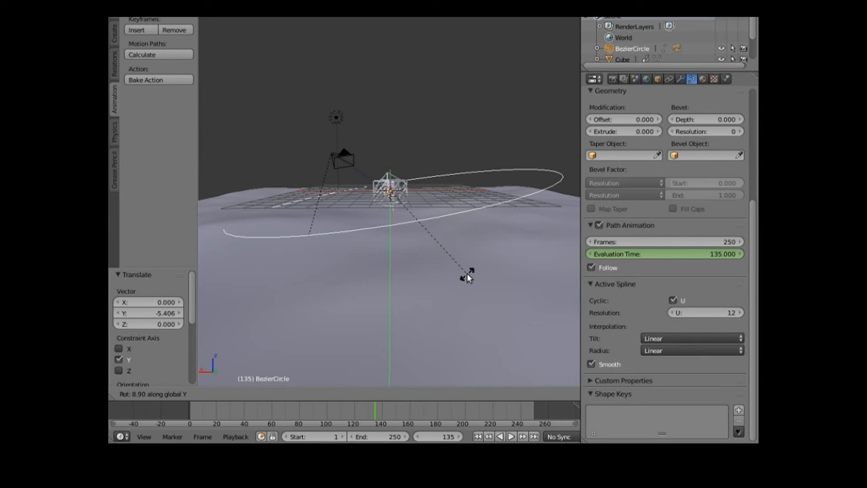
{"action": "left_click", "coordinate": [467, 273]}
{"action": "left_click_drag", "start_coordinate": [391, 150], "coordinate": [389, 131]}
{"action": "middle_click_drag", "start_coordinate": [313, 242], "coordinate": [340, 263]}
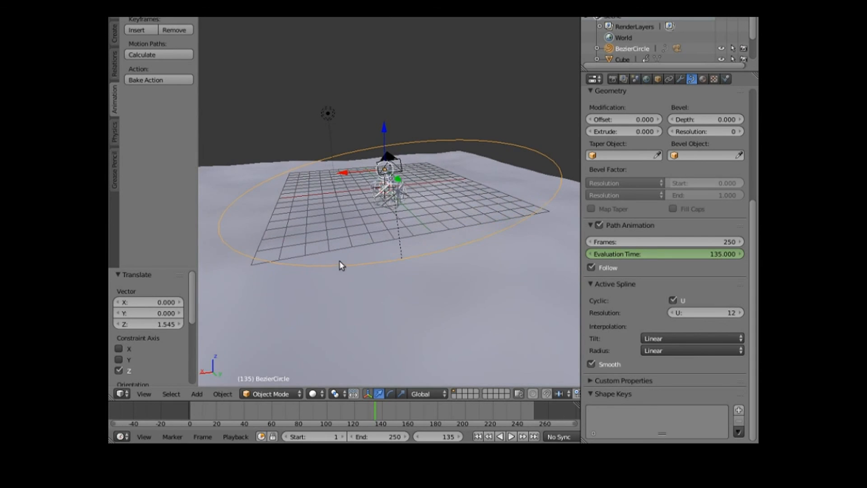
Step: At frame 1, lower the camera about 2.89 along Z and move it about -2.21 along Y
{"action": "left_click", "coordinate": [478, 436]}
{"action": "middle_click_drag", "start_coordinate": [309, 357], "coordinate": [508, 355]}
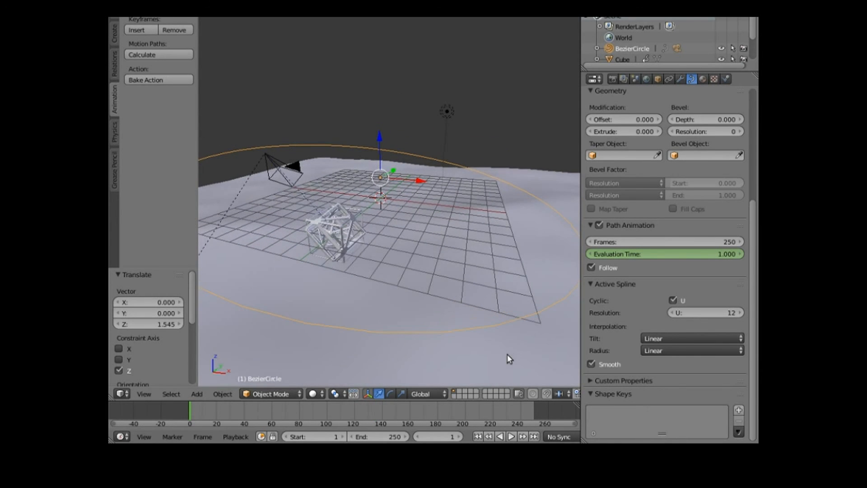
{"action": "right_click", "coordinate": [265, 155]}
{"action": "key", "text": "g"}
{"action": "key", "text": "z"}
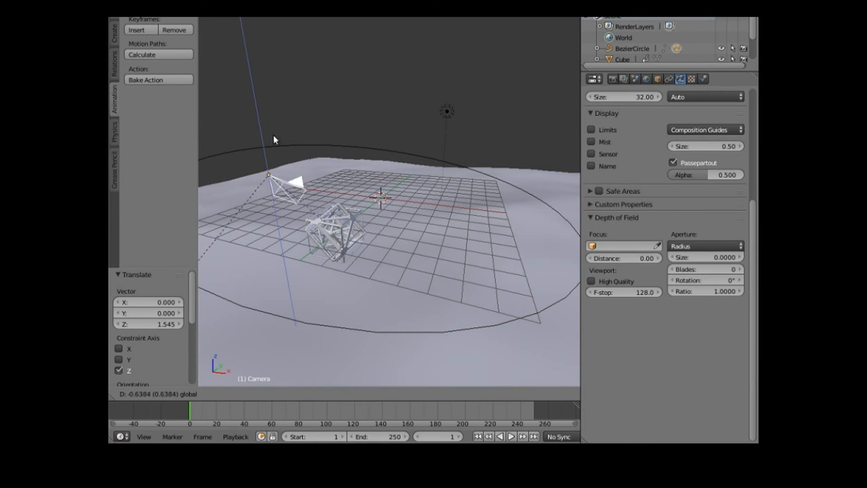
{"action": "left_click", "coordinate": [307, 225]}
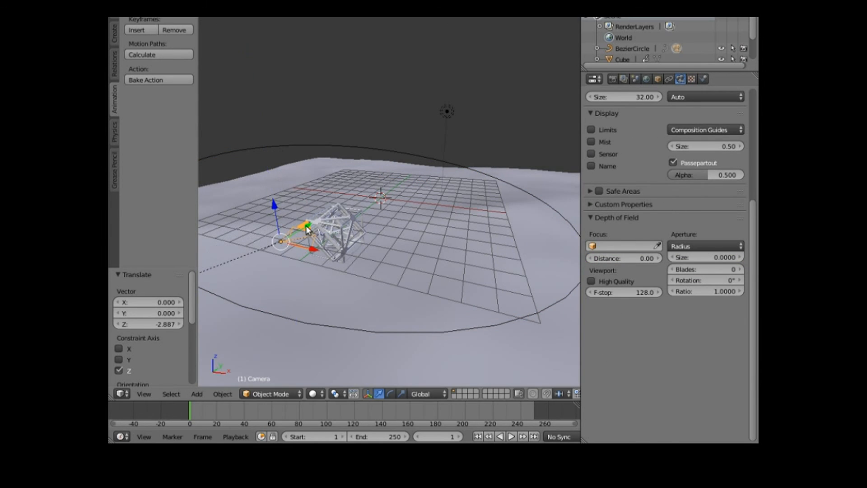
{"action": "key", "text": "g"}
{"action": "key", "text": "y"}
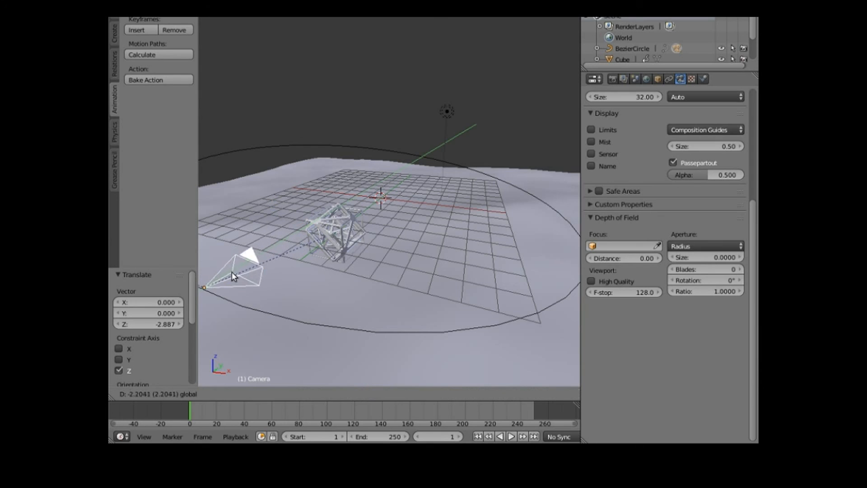
{"action": "left_click", "coordinate": [232, 273]}
Step: Raise the camera about 0.26 along Z and shift it about -0.45 along X
{"action": "middle_click_drag", "start_coordinate": [203, 327], "coordinate": [218, 322]}
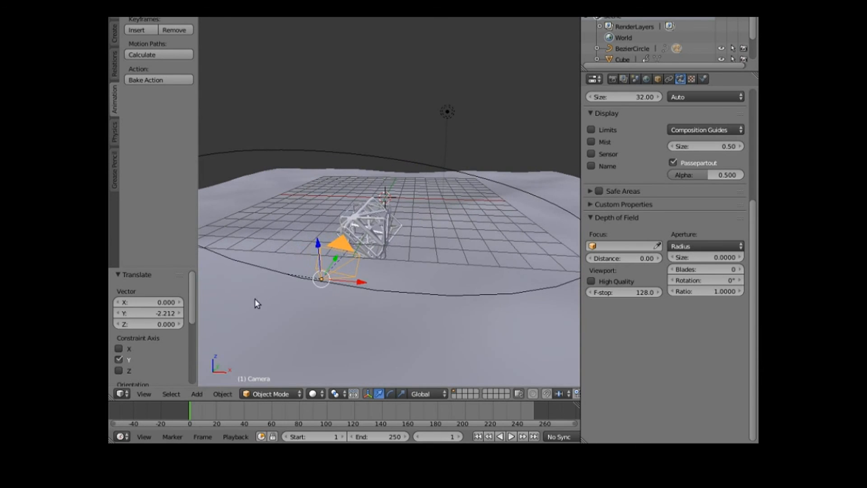
{"action": "key", "text": "g"}
{"action": "key", "text": "z"}
{"action": "left_click", "coordinate": [311, 236]}
{"action": "key", "text": "g"}
{"action": "key", "text": "x"}
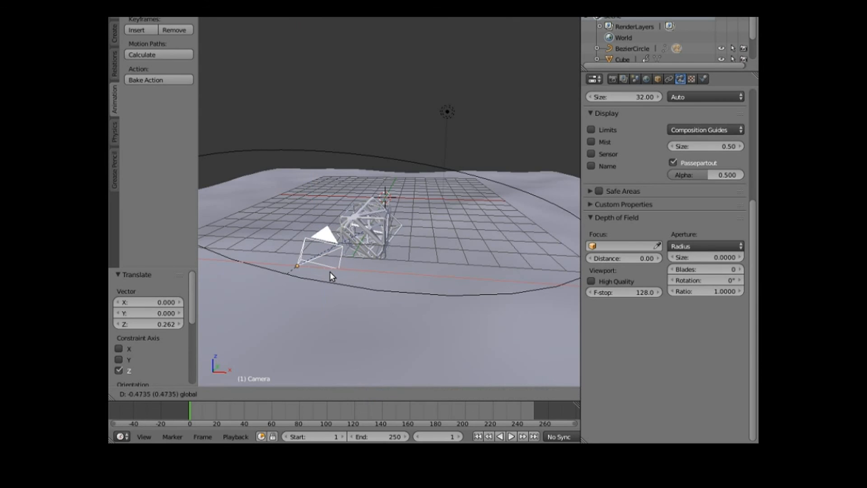
{"action": "left_click", "coordinate": [332, 272]}
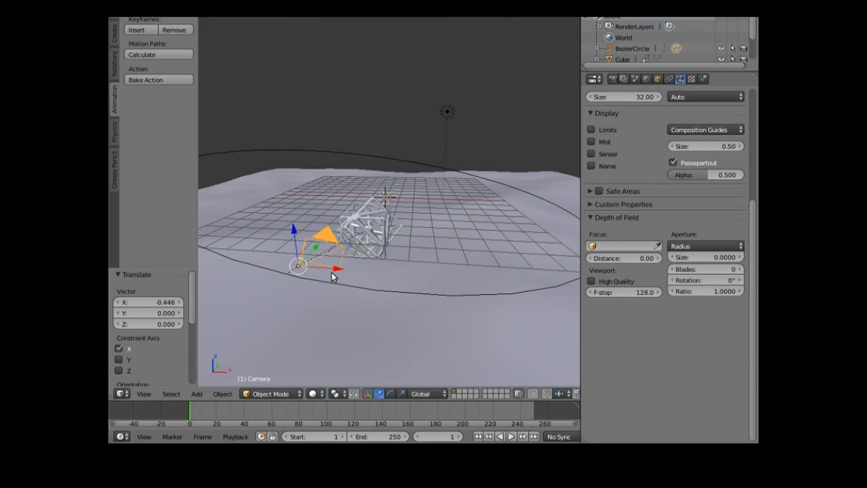
Step: Switch to camera view and play the animation to check the closer orbit around the frames
{"action": "left_click", "coordinate": [144, 393]}
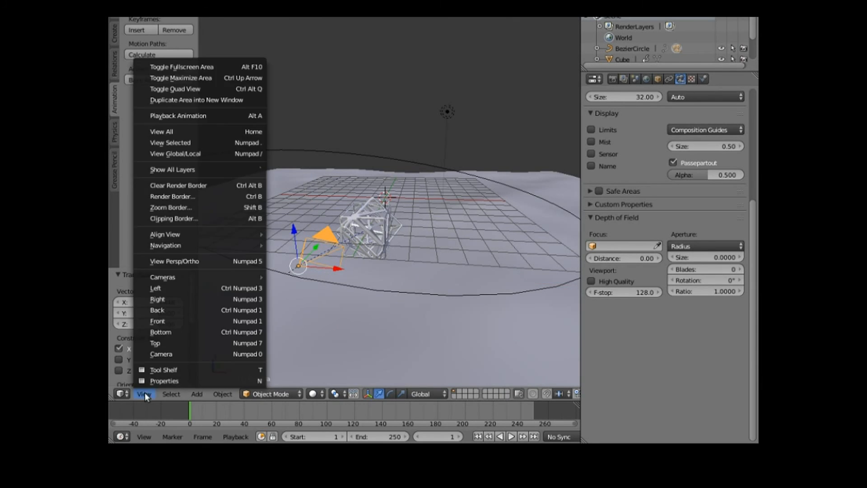
{"action": "left_click", "coordinate": [167, 352]}
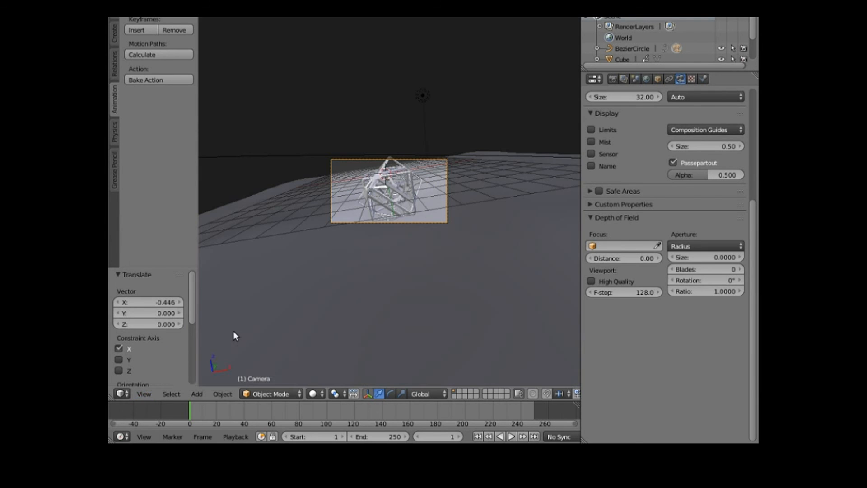
{"action": "left_click", "coordinate": [512, 437]}
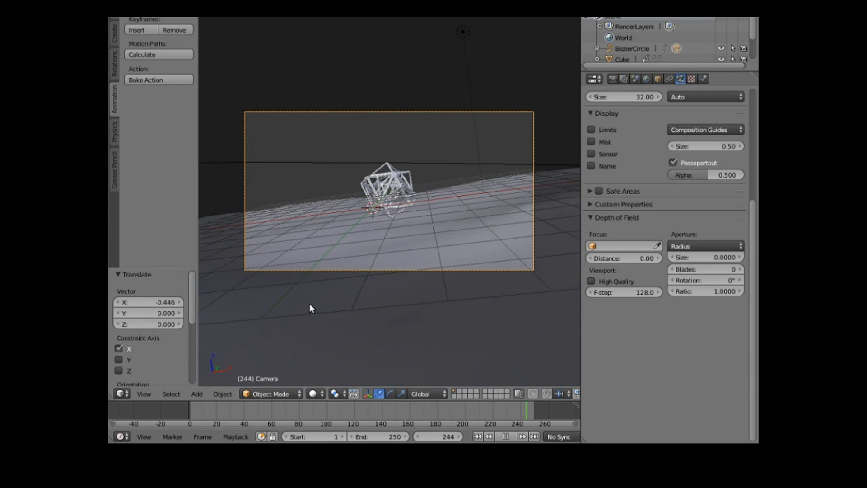
{"action": "key", "text": "Escape"}
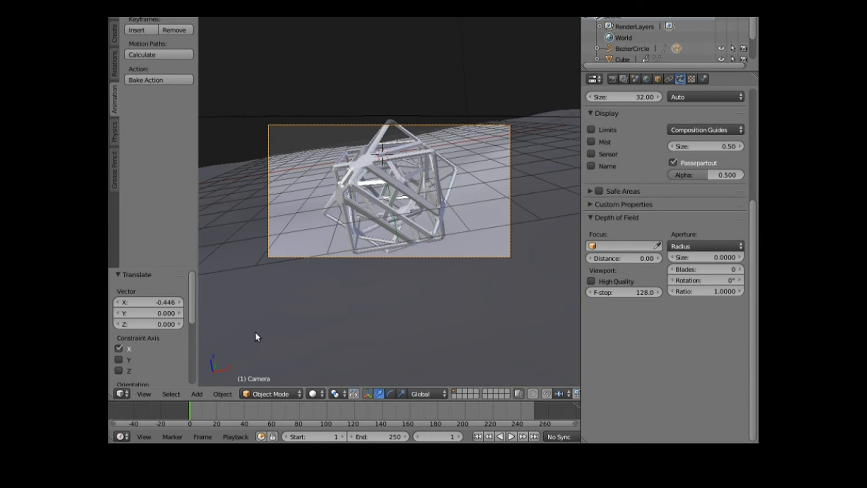
Step: Switch to the Firefox browser and search Google Images for "mountain panorama"
{"action": "mouse_move", "coordinate": [109, 245]}
{"action": "left_click", "coordinate": [122, 43]}
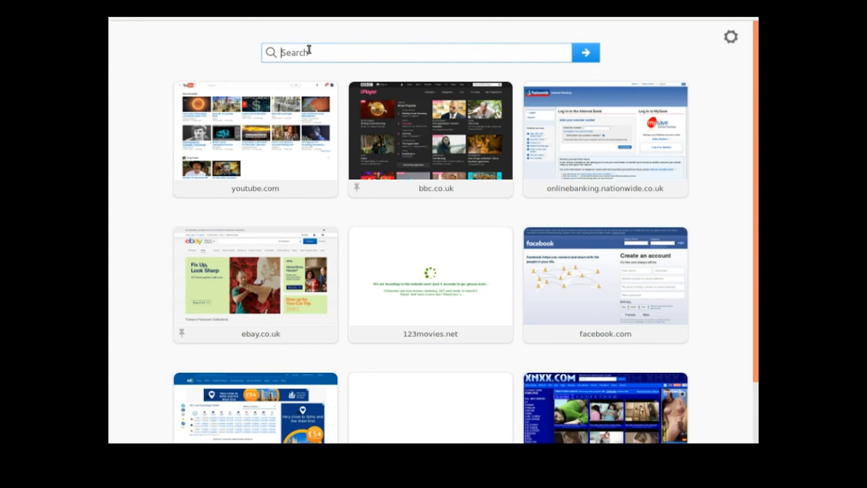
{"action": "type", "text": "moun"}
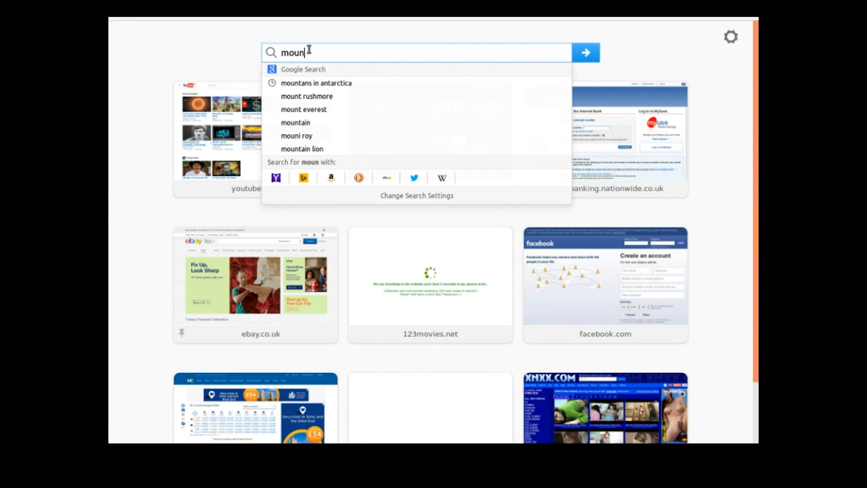
{"action": "type", "text": "tain "}
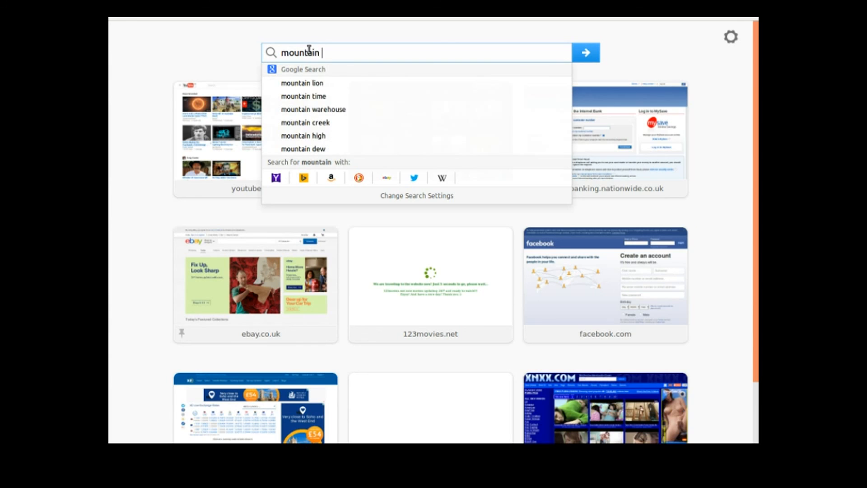
{"action": "type", "text": "panorama"}
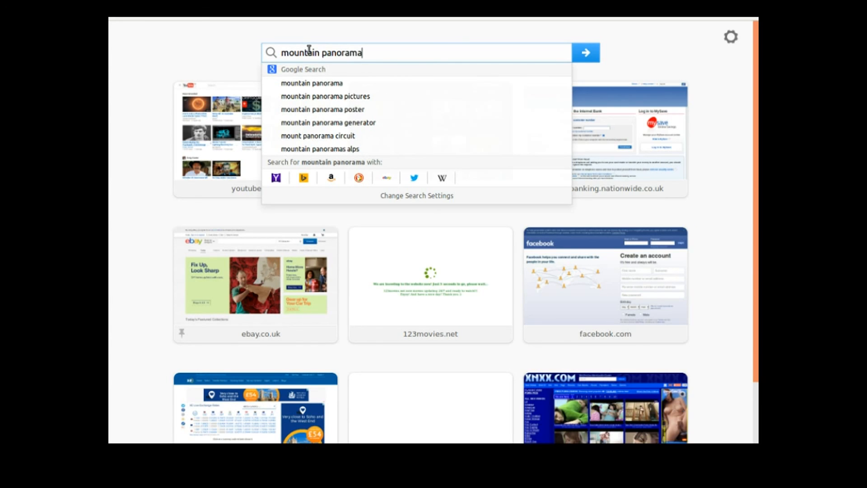
{"action": "key", "text": "Return"}
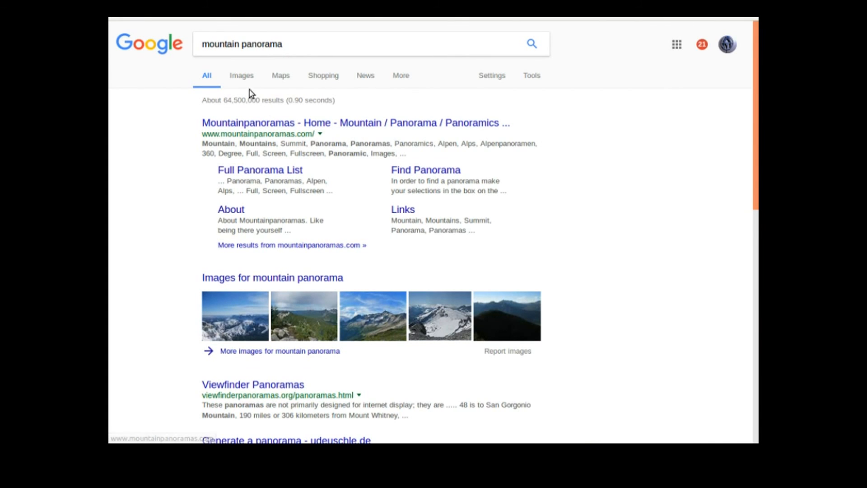
{"action": "left_click", "coordinate": [244, 76]}
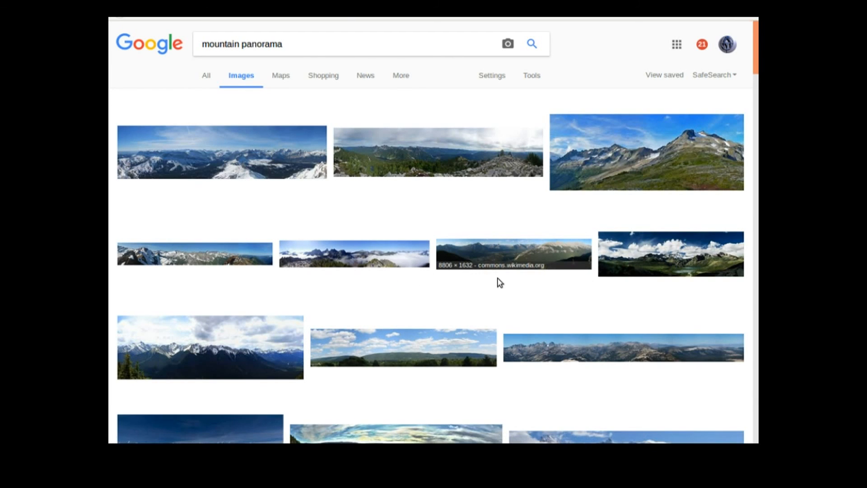
Step: Browse the mountain panorama images and open the 8554 × 600 Raspberry Mountain panorama at full size
{"action": "scroll", "coordinate": [472, 287], "scroll_direction": "down", "scroll_amount": 5}
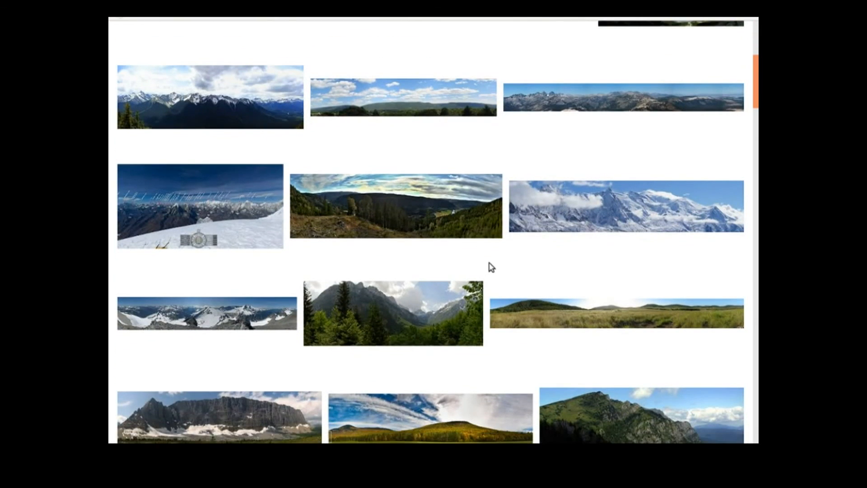
{"action": "scroll", "coordinate": [490, 267], "scroll_direction": "down", "scroll_amount": 2}
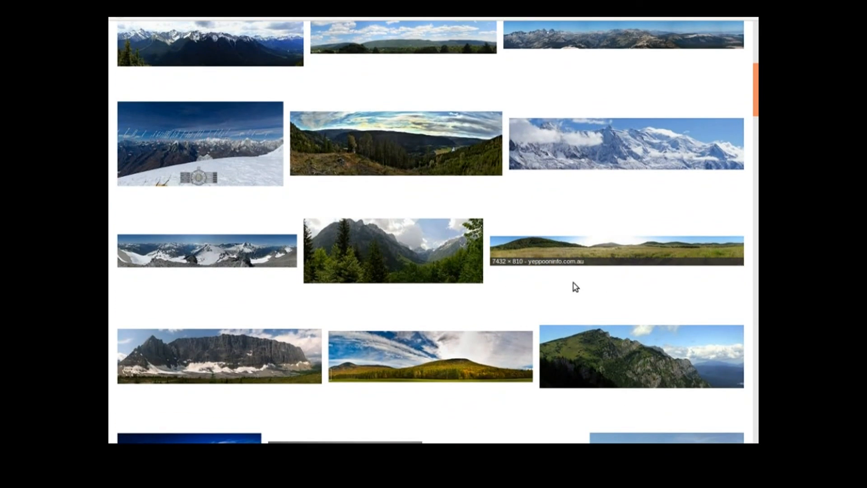
{"action": "scroll", "coordinate": [576, 286], "scroll_direction": "down", "scroll_amount": 2}
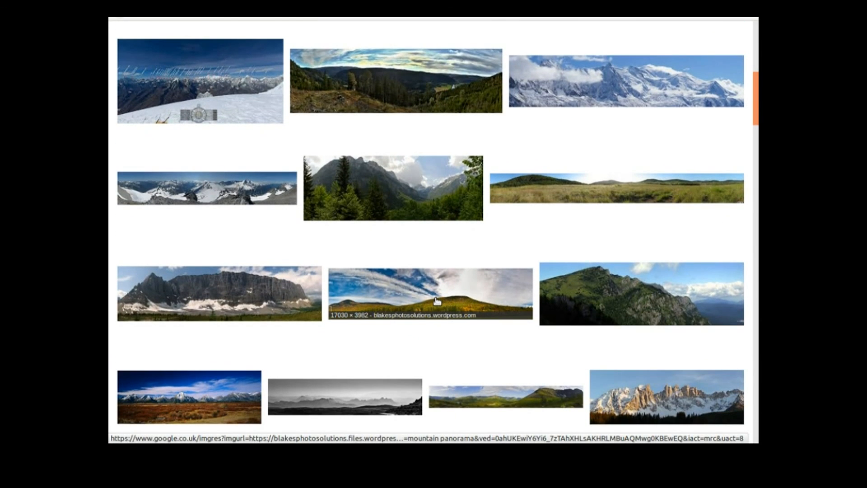
{"action": "scroll", "coordinate": [437, 301], "scroll_direction": "down", "scroll_amount": 3}
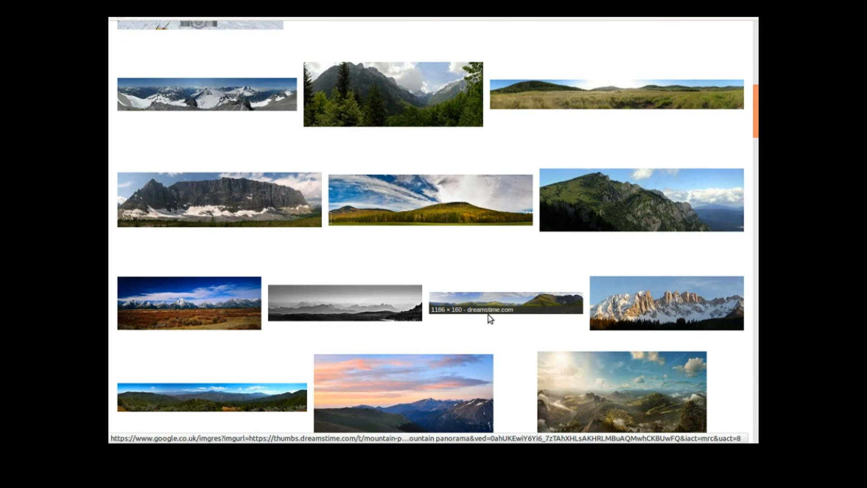
{"action": "scroll", "coordinate": [489, 320], "scroll_direction": "down", "scroll_amount": 3}
{"action": "scroll", "coordinate": [489, 320], "scroll_direction": "down", "scroll_amount": 3}
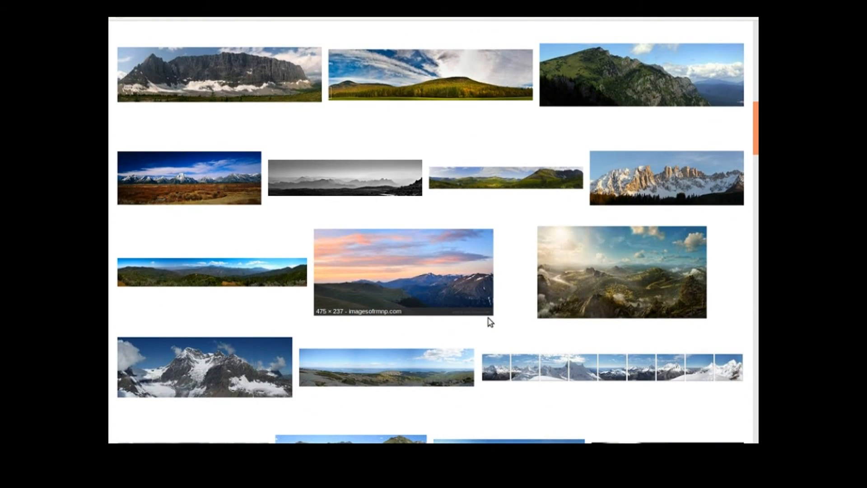
{"action": "scroll", "coordinate": [489, 320], "scroll_direction": "down", "scroll_amount": 5}
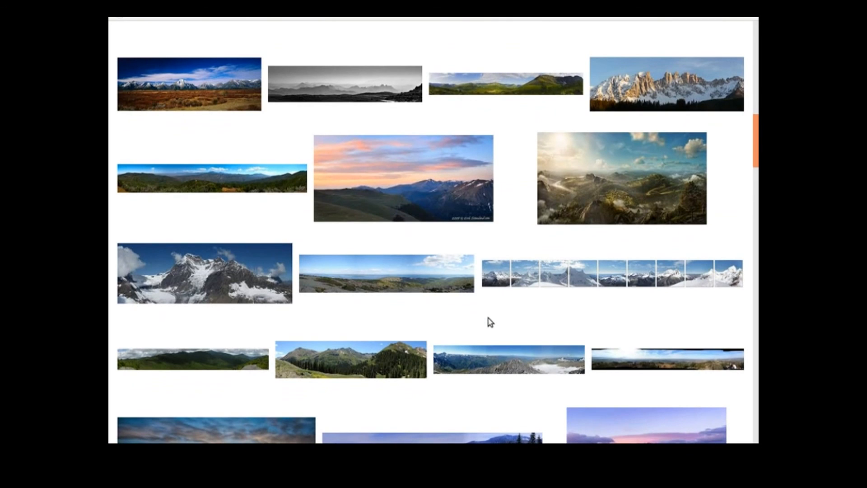
{"action": "scroll", "coordinate": [490, 322], "scroll_direction": "down", "scroll_amount": 6}
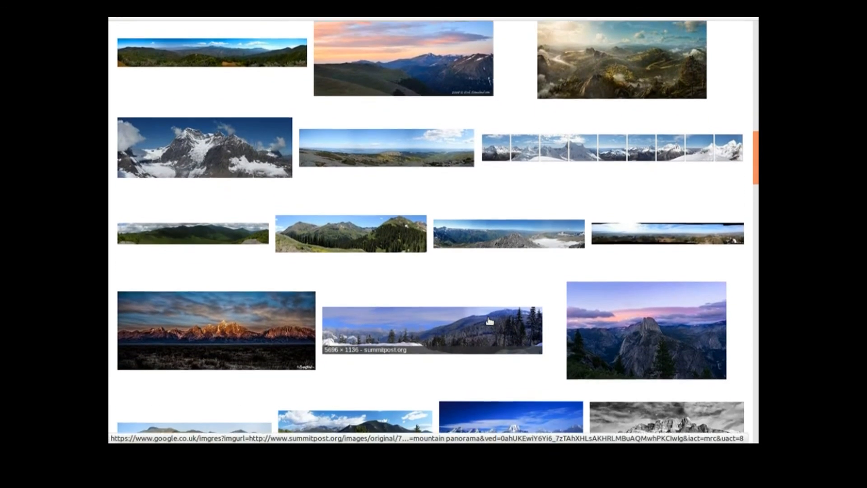
{"action": "scroll", "coordinate": [489, 321], "scroll_direction": "down", "scroll_amount": 3}
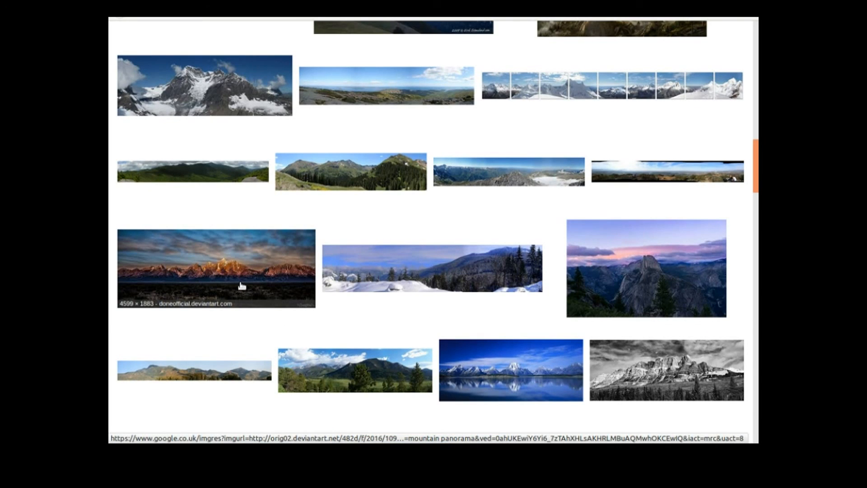
{"action": "scroll", "coordinate": [395, 314], "scroll_direction": "down", "scroll_amount": 2}
{"action": "left_click", "coordinate": [527, 139]}
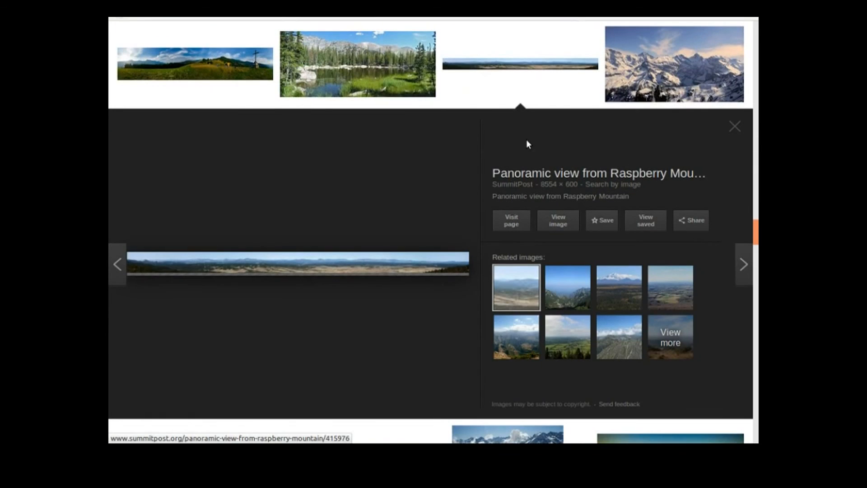
{"action": "left_click", "coordinate": [556, 224]}
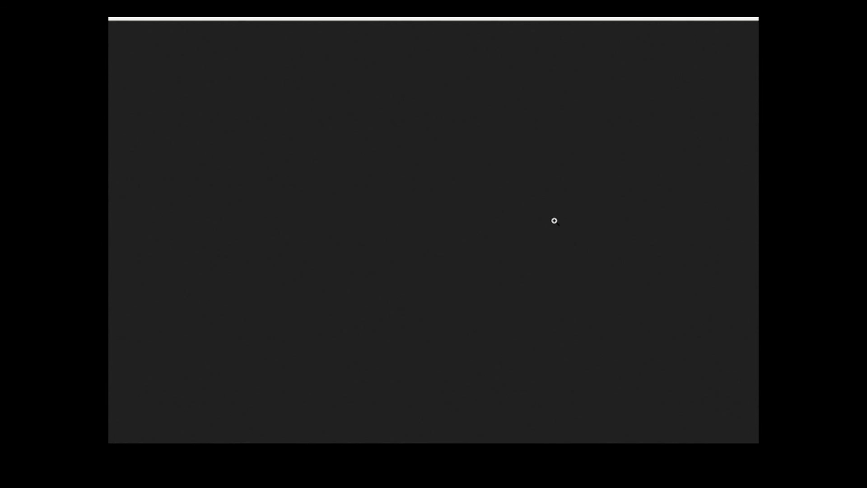
Step: Save the panorama image as panorama.jpg in the Desktop's 3d folder and switch back to Blender
{"action": "right_click", "coordinate": [497, 234]}
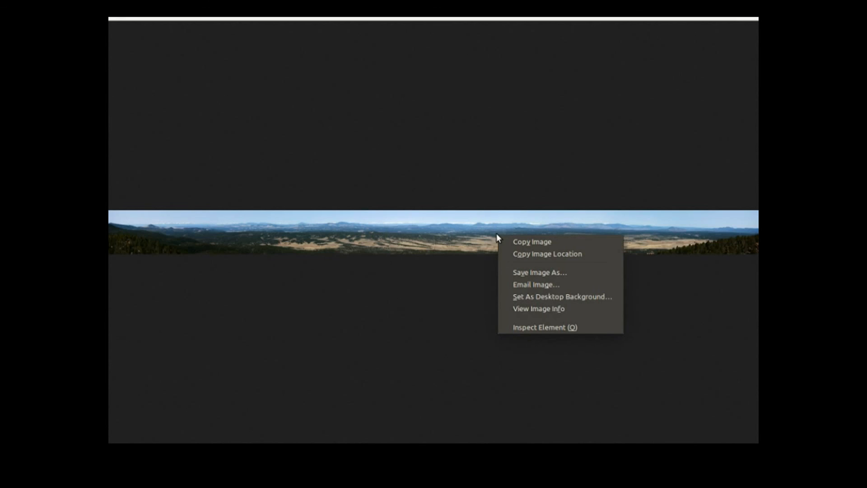
{"action": "left_click", "coordinate": [550, 272]}
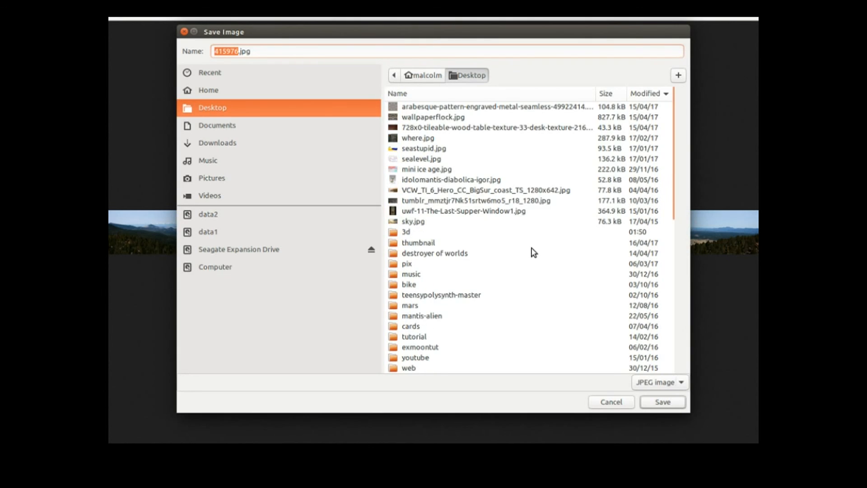
{"action": "type", "text": "pano"}
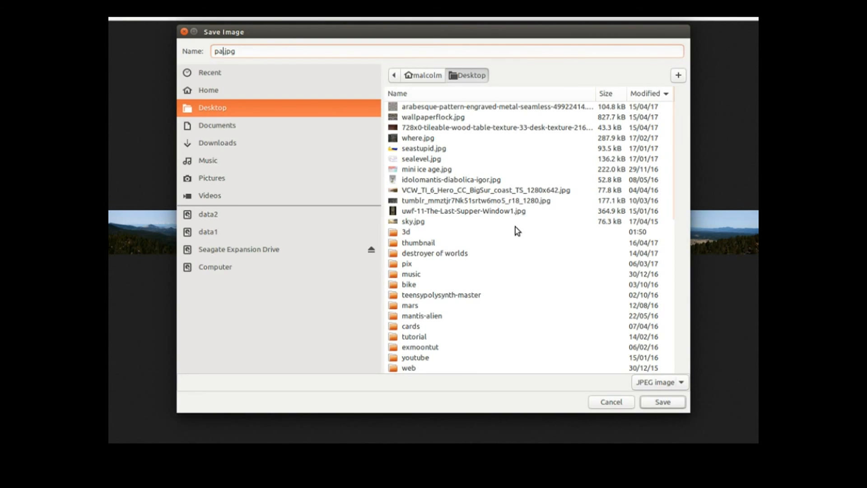
{"action": "type", "text": "rama"}
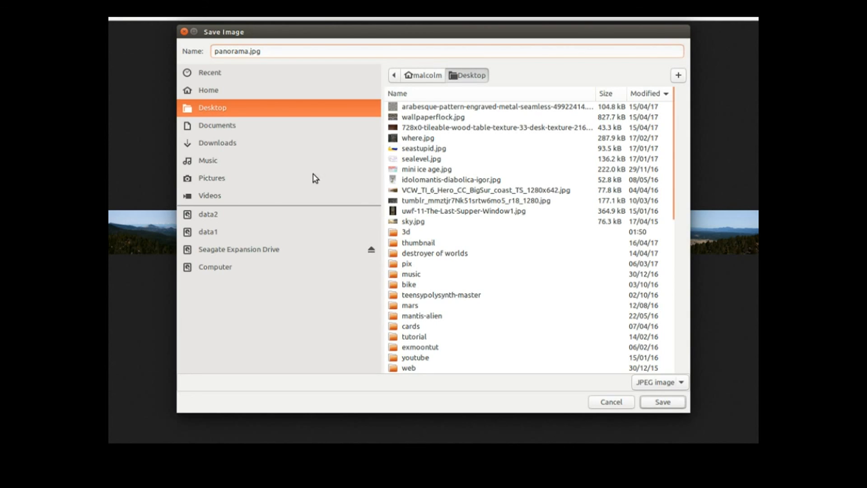
{"action": "left_click", "coordinate": [413, 232]}
{"action": "double_click", "coordinate": [414, 232]}
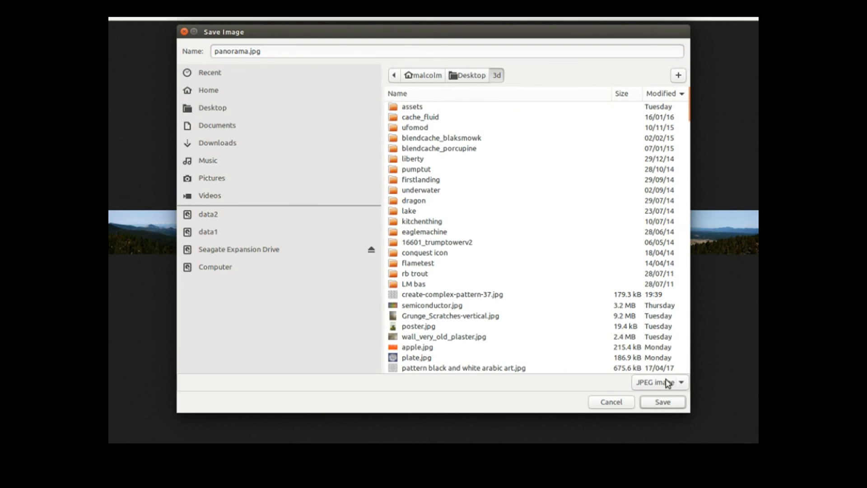
{"action": "left_click", "coordinate": [662, 402]}
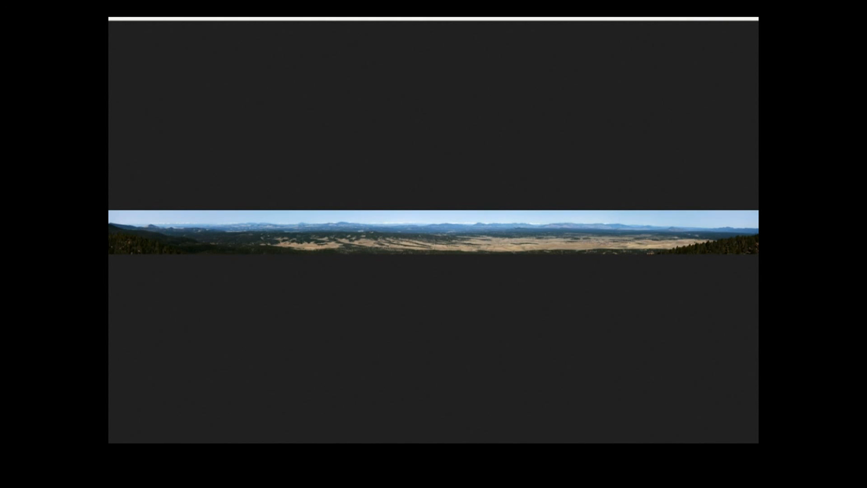
{"action": "key", "text": "alt+Left"}
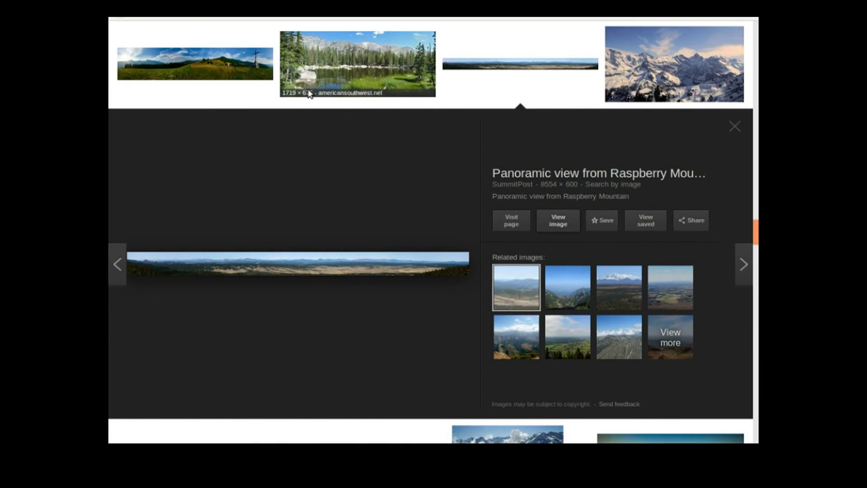
{"action": "key", "text": "alt+Tab"}
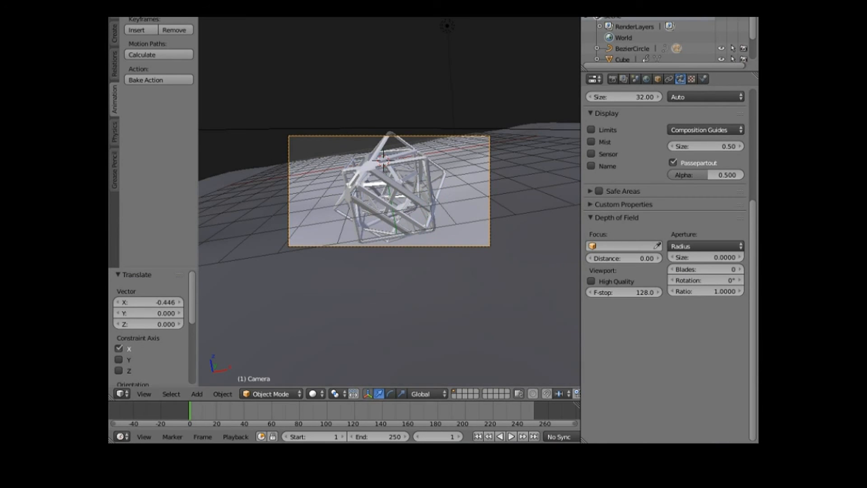
Step: Start an Images as Planes import and browse the Desktop's 3d folder to the panorama.jpg file
{"action": "left_click", "coordinate": [164, 18]}
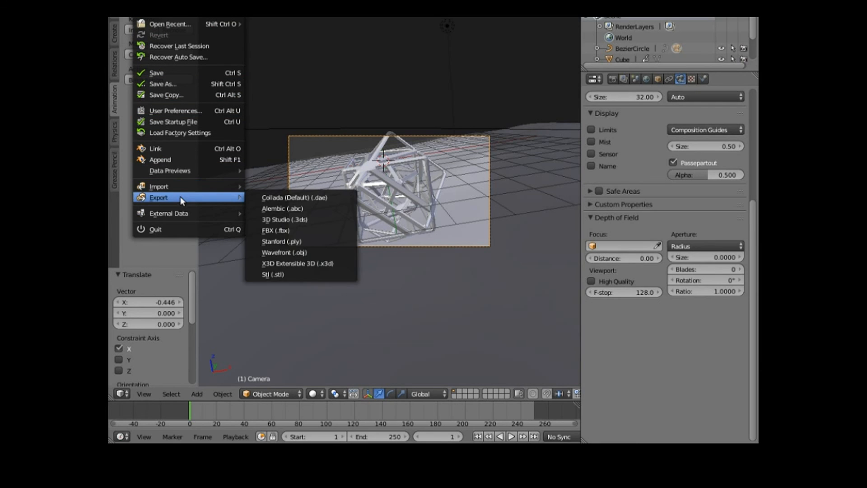
{"action": "mouse_move", "coordinate": [188, 186]}
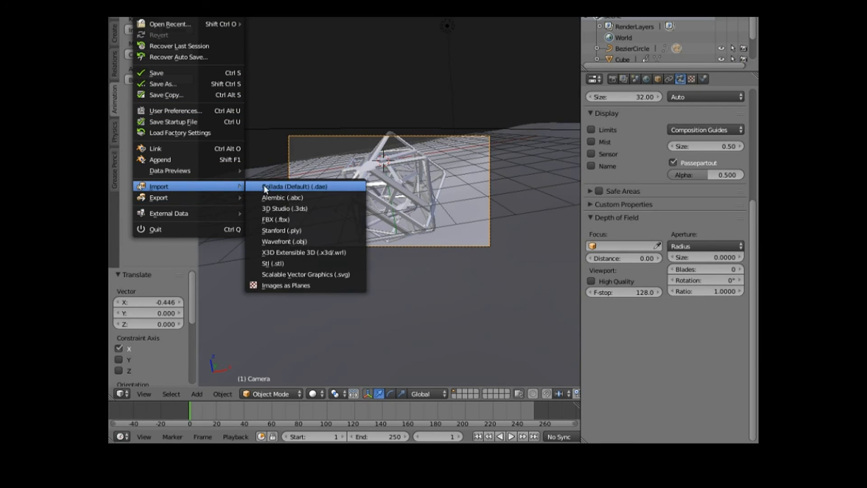
{"action": "left_click", "coordinate": [297, 286]}
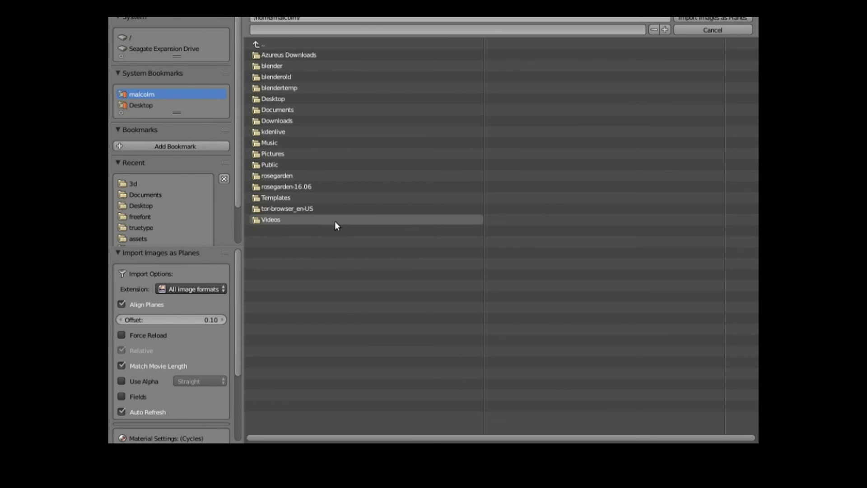
{"action": "left_click", "coordinate": [274, 99]}
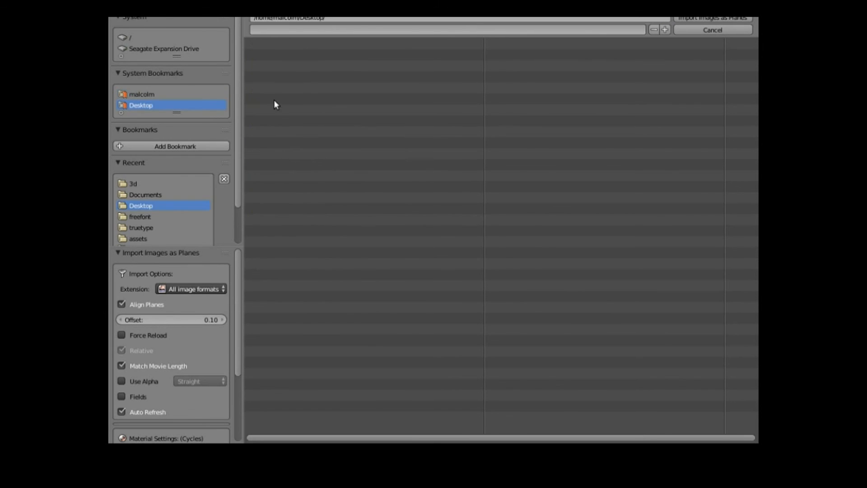
{"action": "left_click", "coordinate": [132, 183]}
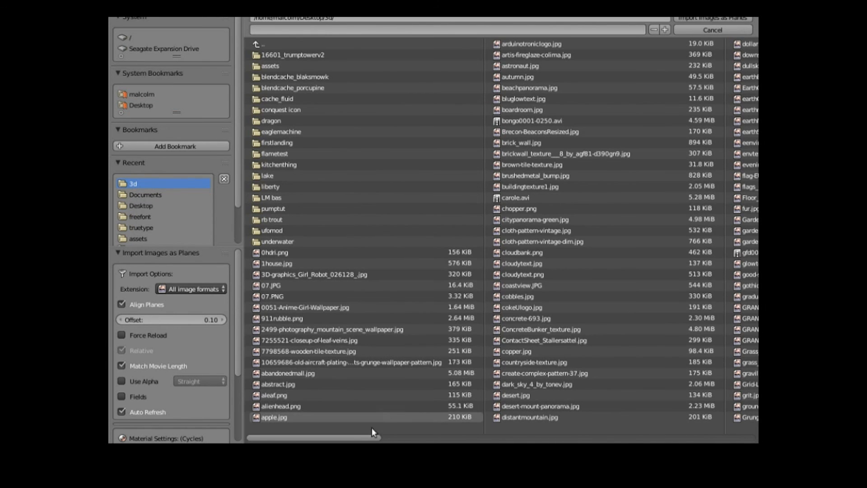
{"action": "scroll", "coordinate": [393, 439], "scroll_direction": "down", "scroll_amount": 2}
{"action": "scroll", "coordinate": [399, 439], "scroll_direction": "down", "scroll_amount": 6}
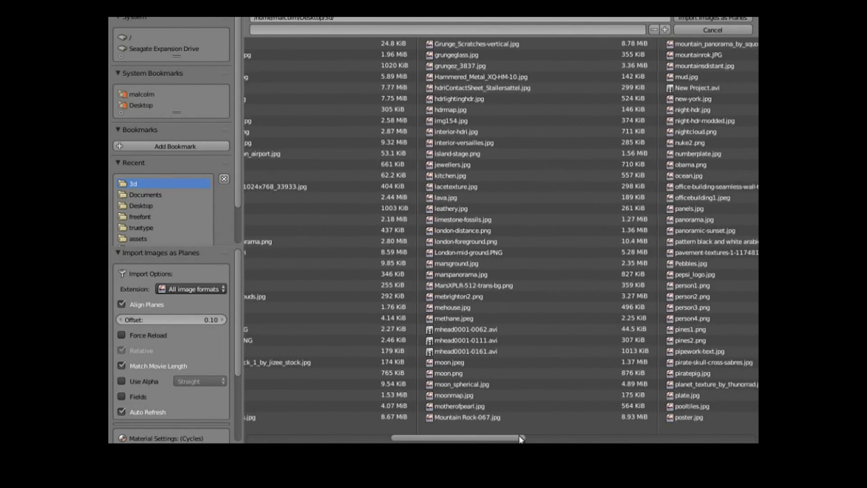
{"action": "scroll", "coordinate": [524, 439], "scroll_direction": "down", "scroll_amount": 2}
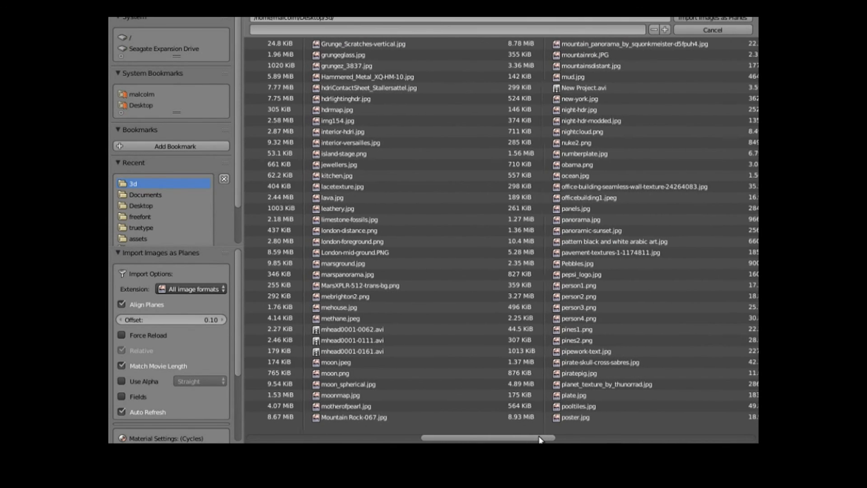
Step: Import panorama.jpg as an image plane and set its X rotation to 90°
{"action": "double_click", "coordinate": [588, 219]}
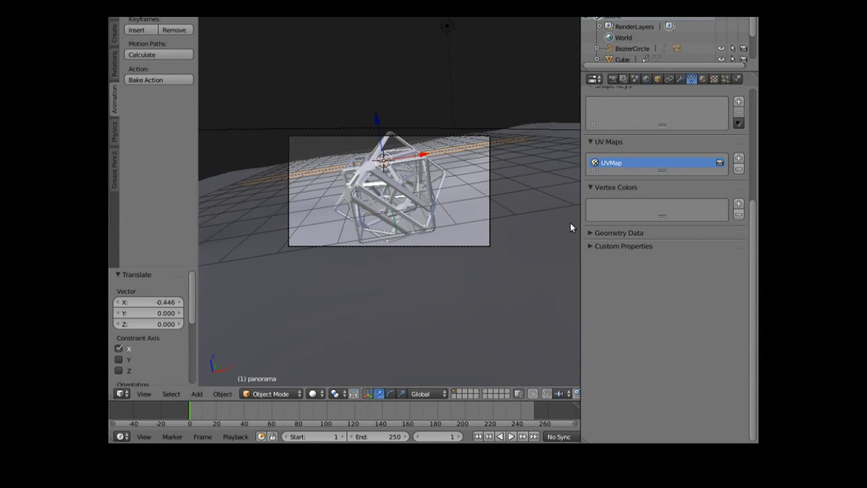
{"action": "left_click", "coordinate": [659, 80]}
{"action": "left_click", "coordinate": [668, 161]}
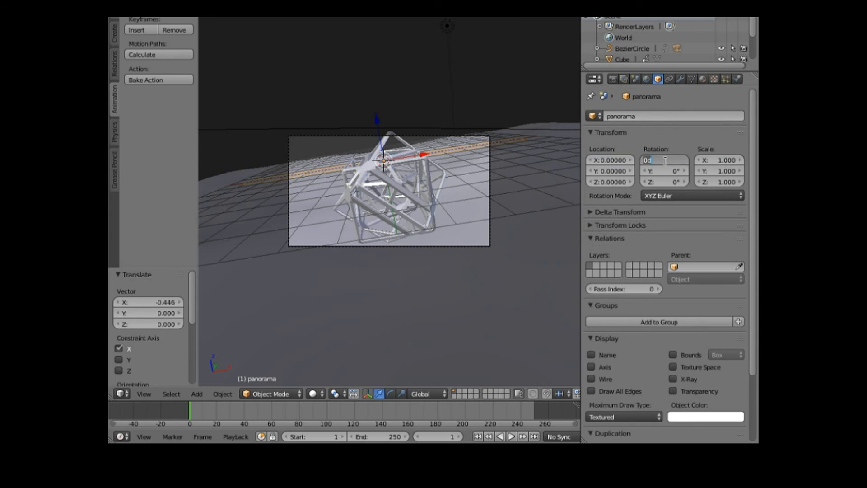
{"action": "type", "text": "90"}
{"action": "key", "text": "Return"}
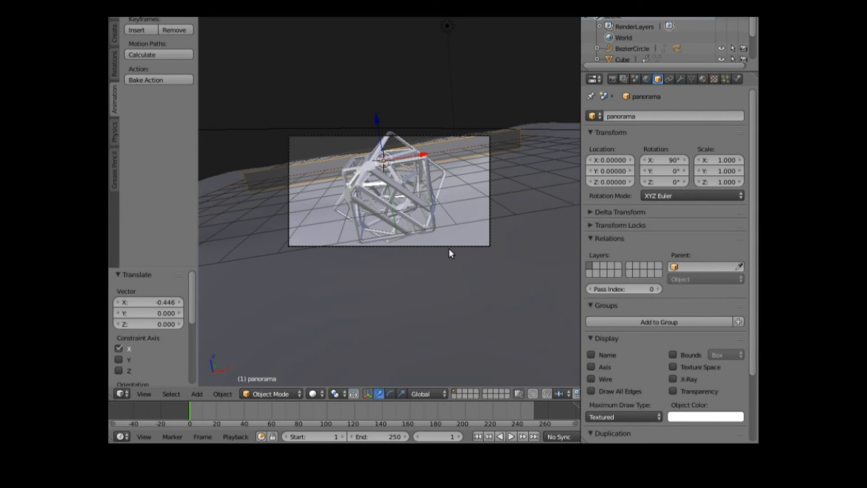
Step: Scale the panorama plane up to about 1.96 and raise it about 1.58 along the Z axis
{"action": "key", "text": "s"}
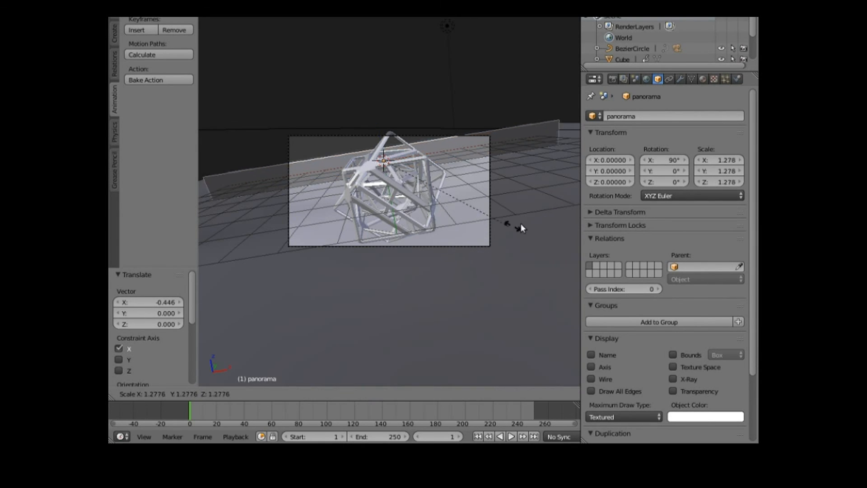
{"action": "left_click", "coordinate": [214, 242]}
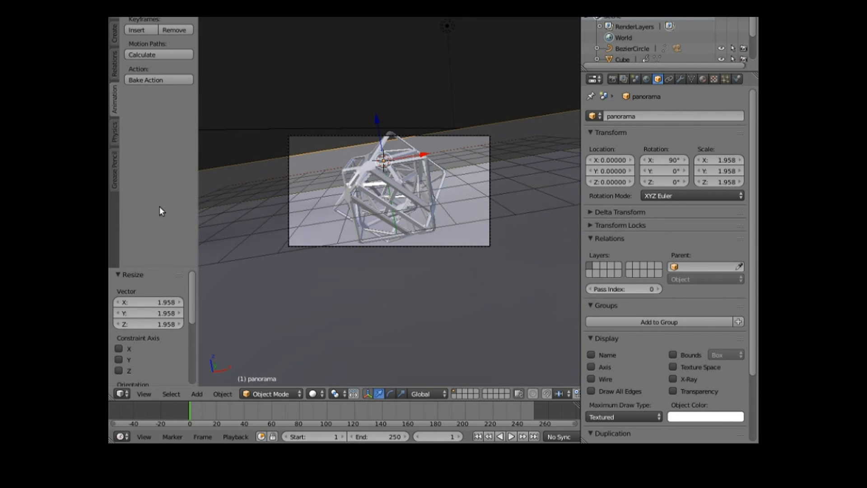
{"action": "left_click_drag", "start_coordinate": [375, 120], "coordinate": [370, 91]}
Step: Enlarge the panorama plane to a scale of about 6.9 and raise it to about 2.99 on Z
{"action": "middle_click_drag", "start_coordinate": [344, 228], "coordinate": [326, 224]}
{"action": "scroll", "coordinate": [438, 258], "scroll_direction": "down", "scroll_amount": 5}
{"action": "key", "text": "s"}
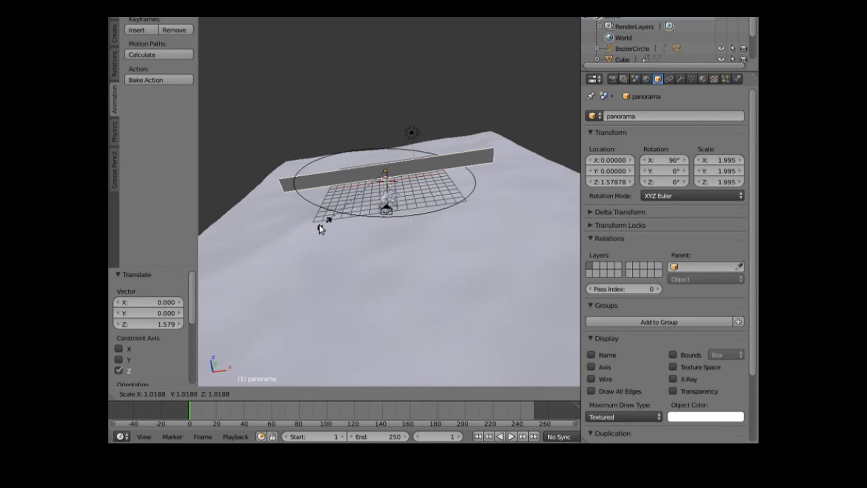
{"action": "left_click", "coordinate": [508, 297]}
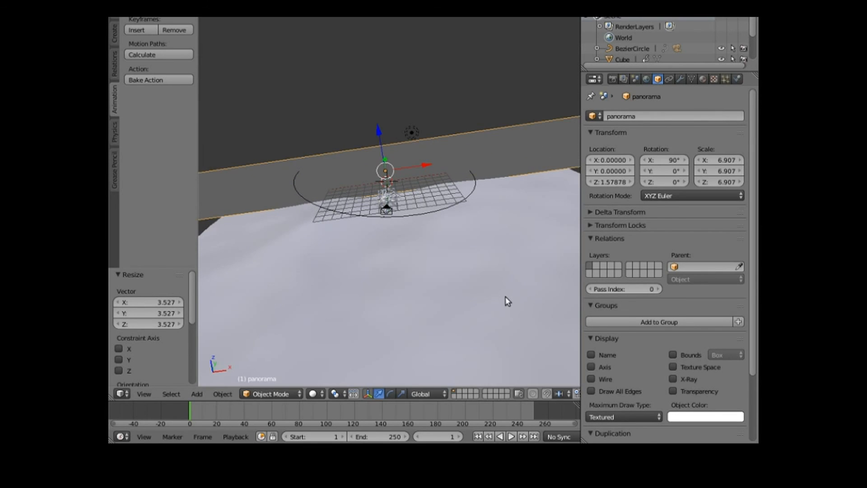
{"action": "left_click_drag", "start_coordinate": [381, 133], "coordinate": [373, 123]}
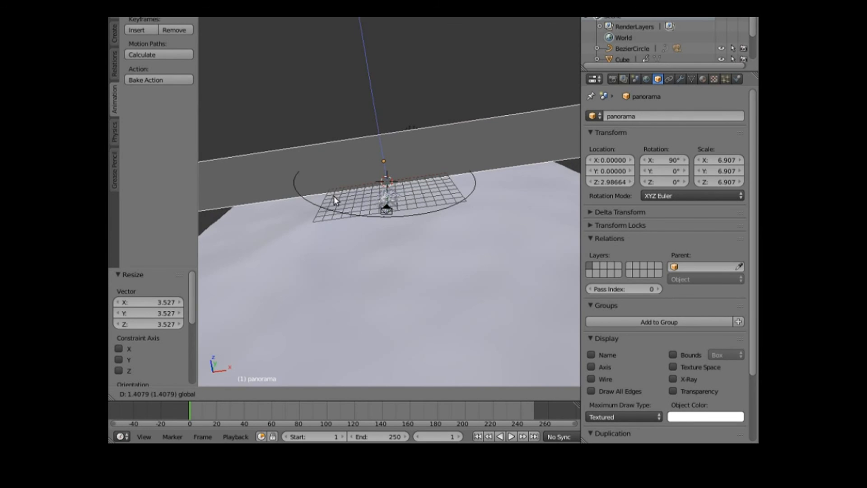
{"action": "left_click_drag", "start_coordinate": [332, 216], "coordinate": [333, 217]}
Step: Divide the panorama plane with 18 evenly spaced vertical loop cuts in Edit Mode, leaving them unslid
{"action": "scroll", "coordinate": [333, 217], "scroll_direction": "down", "scroll_amount": 6}
{"action": "middle_click_drag", "start_coordinate": [333, 216], "coordinate": [350, 220]}
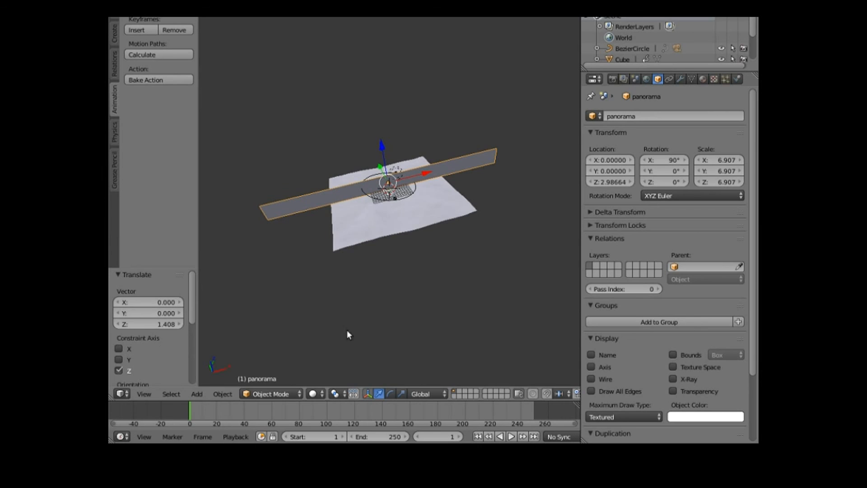
{"action": "left_click", "coordinate": [283, 392]}
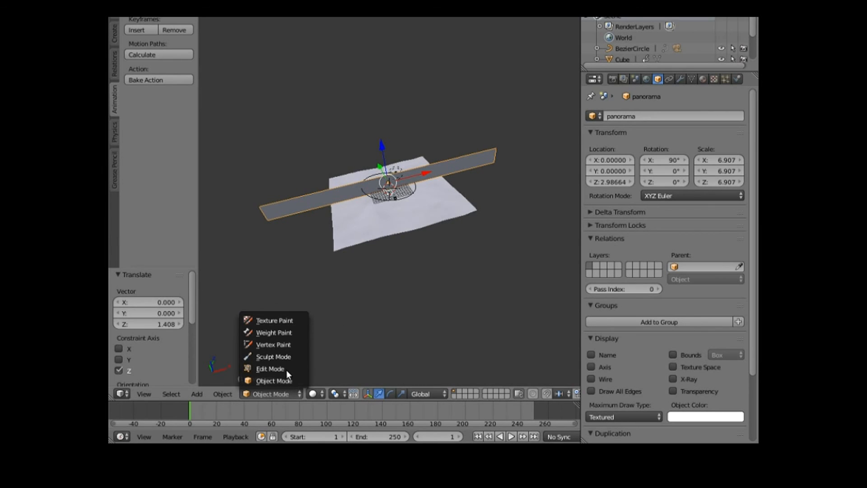
{"action": "left_click", "coordinate": [286, 368]}
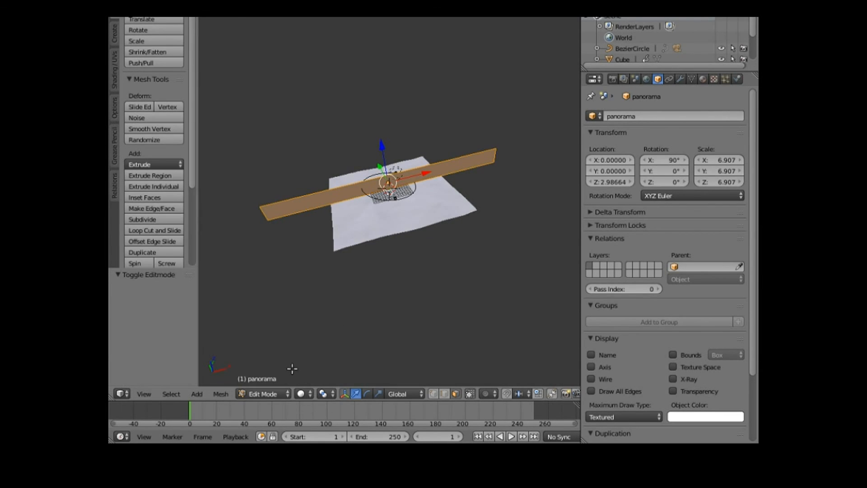
{"action": "left_click", "coordinate": [156, 231]}
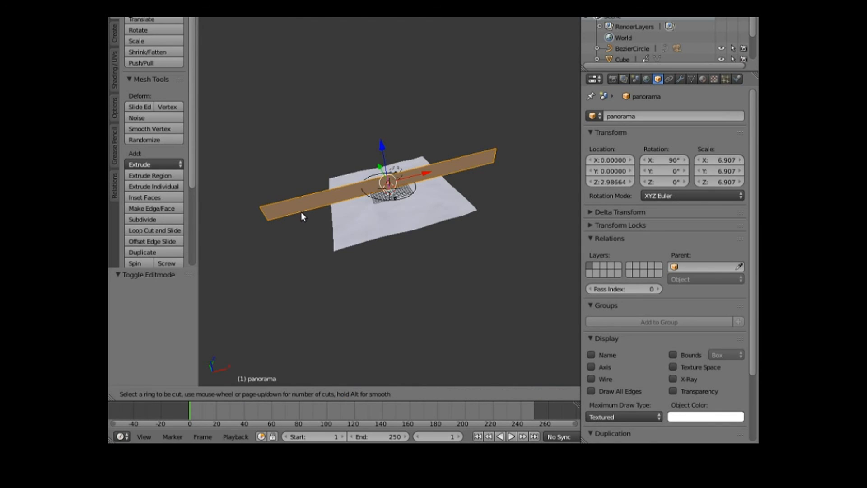
{"action": "scroll", "coordinate": [300, 214], "scroll_direction": "up", "scroll_amount": 1}
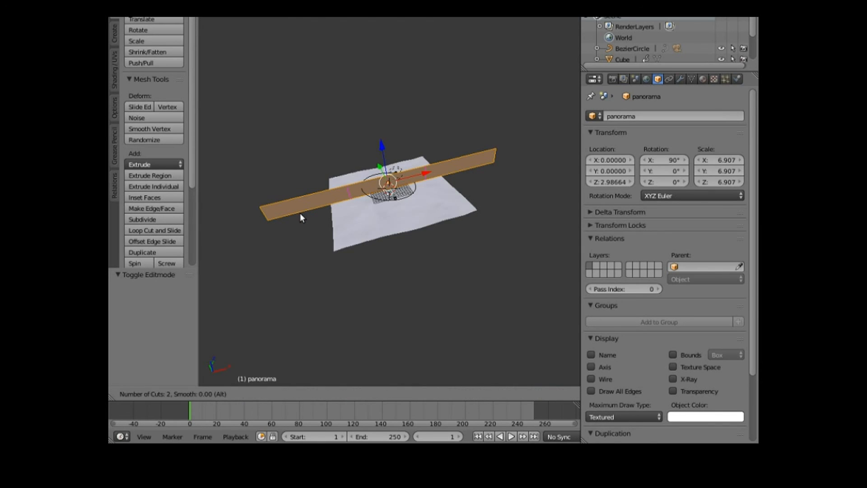
{"action": "scroll", "coordinate": [300, 214], "scroll_direction": "up", "scroll_amount": 4}
{"action": "left_click", "coordinate": [300, 214]}
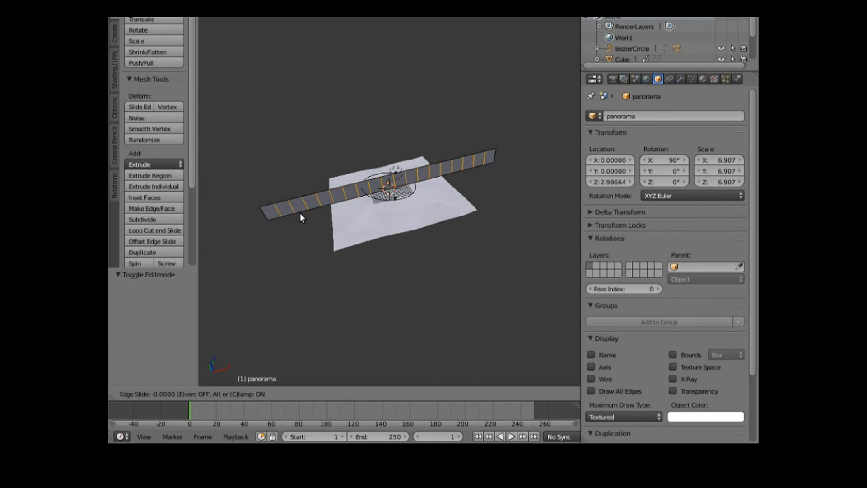
{"action": "right_click", "coordinate": [301, 214]}
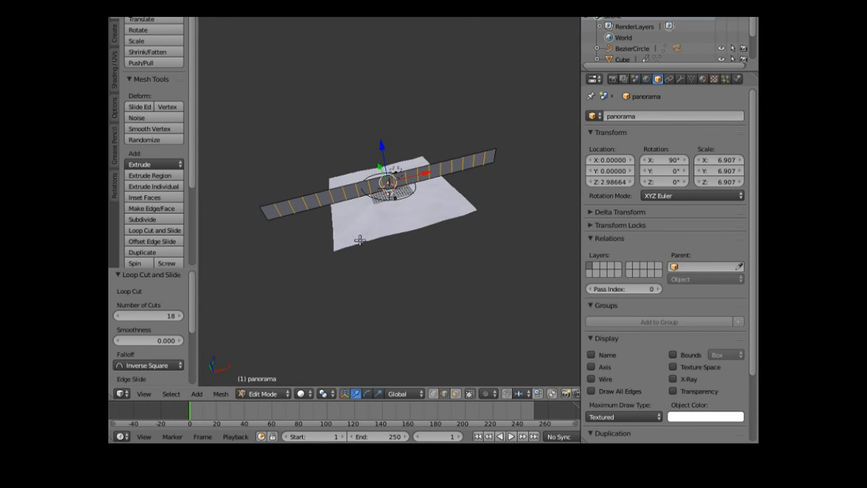
Step: Select all of the panorama strip's geometry and move it about 24.4 along the Y axis, behind the terrain
{"action": "mouse_move", "coordinate": [382, 166]}
{"action": "left_mouse_down"}
{"action": "mouse_move", "coordinate": [369, 144]}
{"action": "mouse_move", "coordinate": [373, 158]}
{"action": "left_mouse_up"}
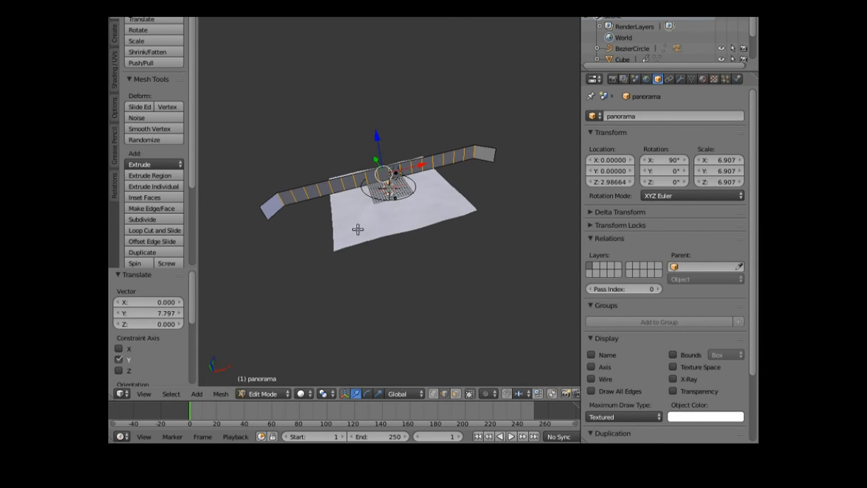
{"action": "key", "text": "ctrl+z"}
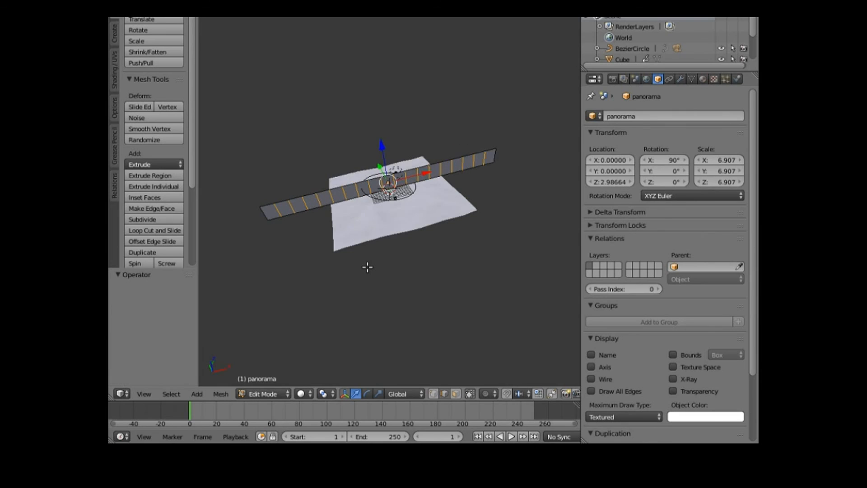
{"action": "key", "text": "a"}
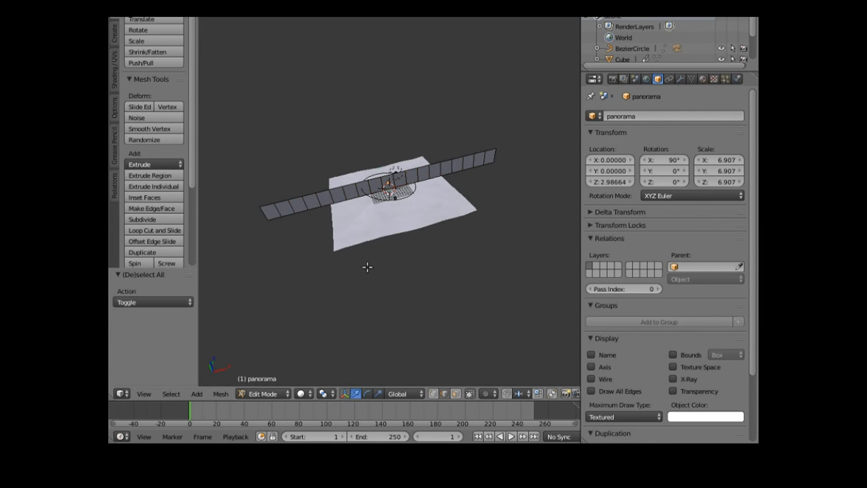
{"action": "key", "text": "a"}
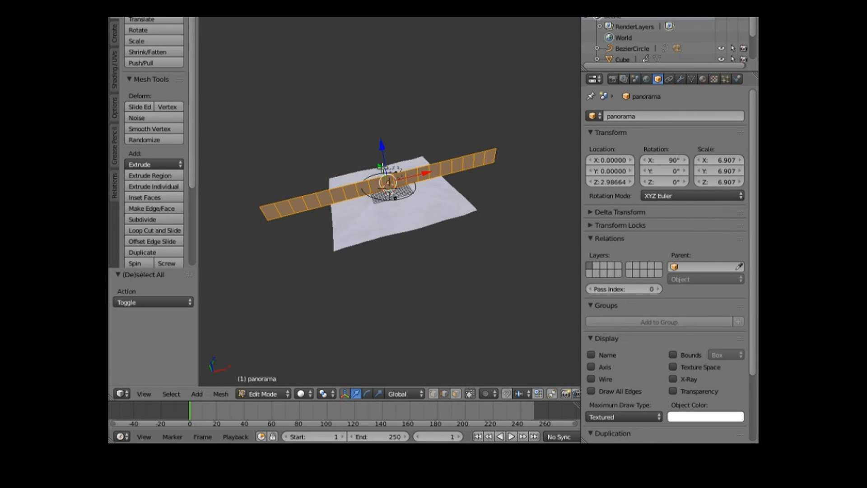
{"action": "key", "text": "g"}
{"action": "key", "text": "y"}
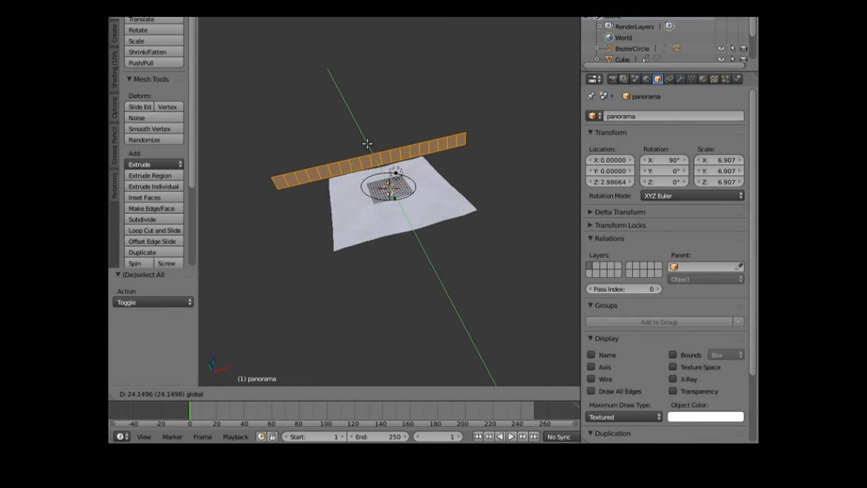
{"action": "left_click", "coordinate": [367, 143]}
{"action": "middle_click_drag", "start_coordinate": [353, 318], "coordinate": [385, 334]}
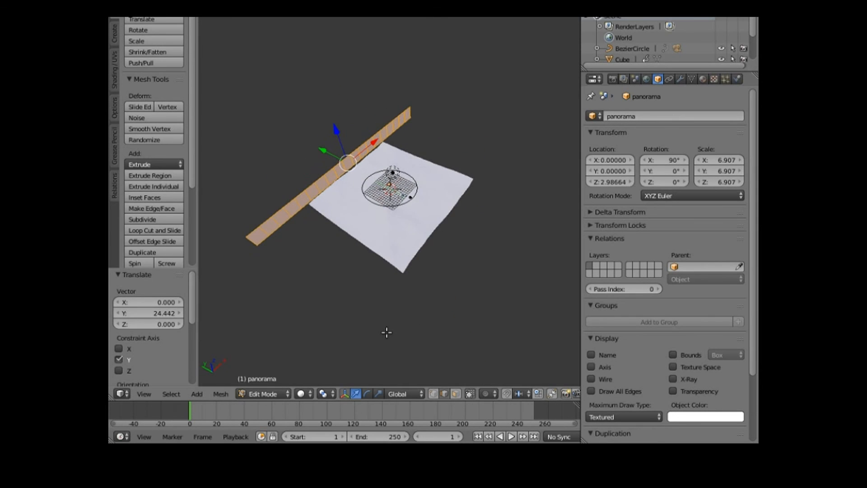
{"action": "left_click", "coordinate": [197, 394]}
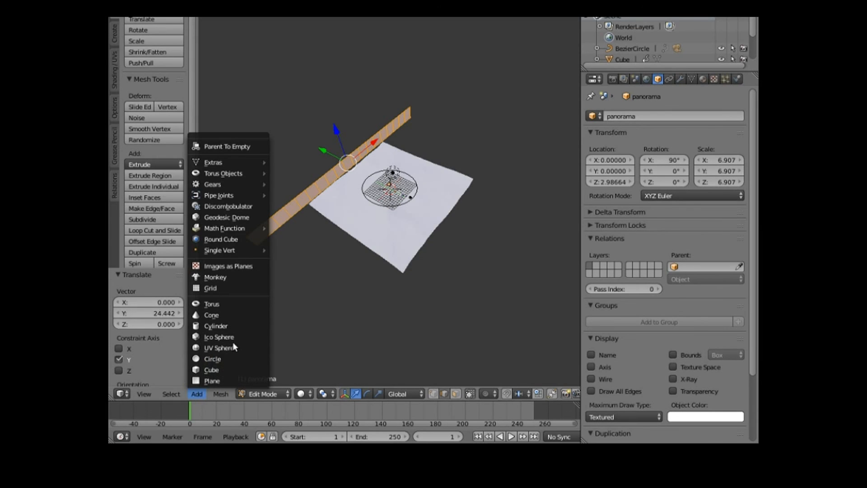
{"action": "left_click", "coordinate": [235, 325]}
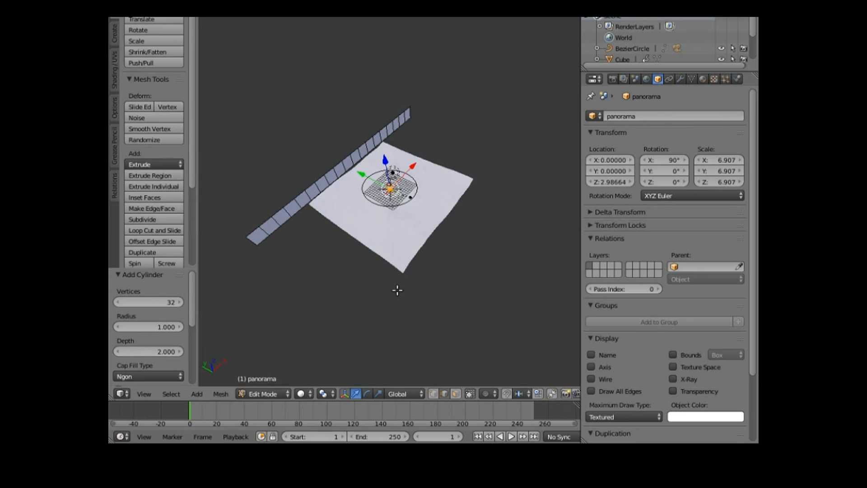
{"action": "key", "text": "s"}
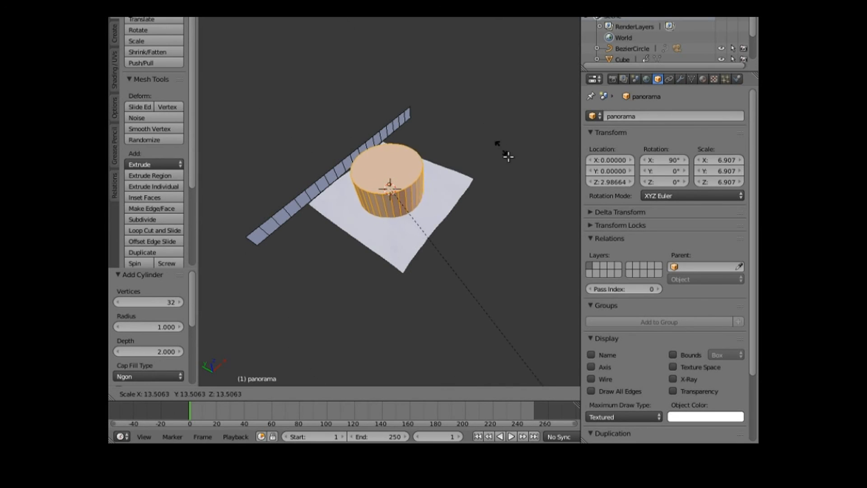
{"action": "left_click", "coordinate": [563, 281]}
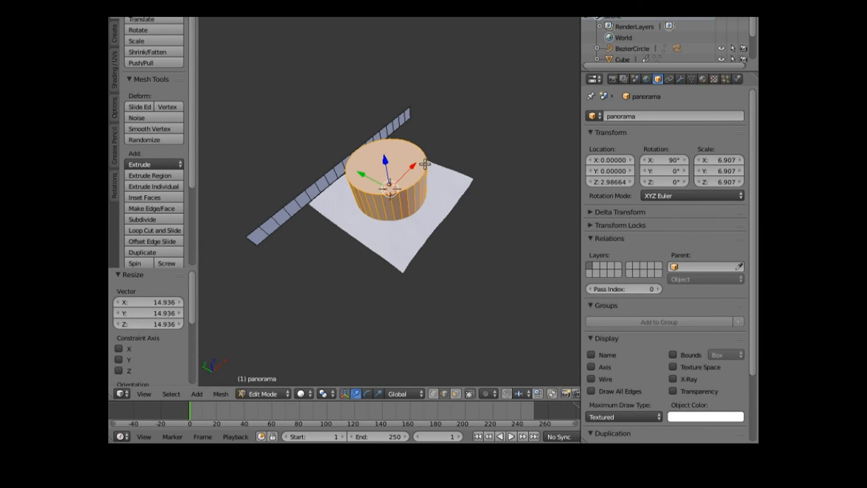
{"action": "key", "text": "s"}
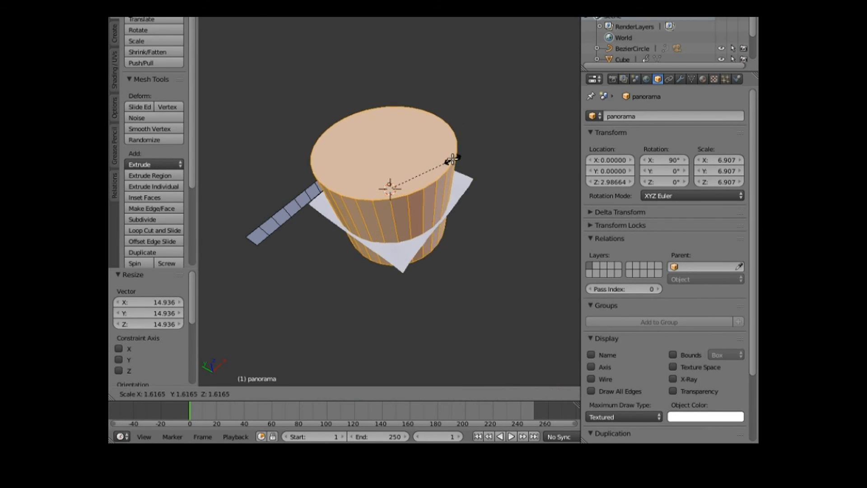
{"action": "left_click", "coordinate": [454, 157]}
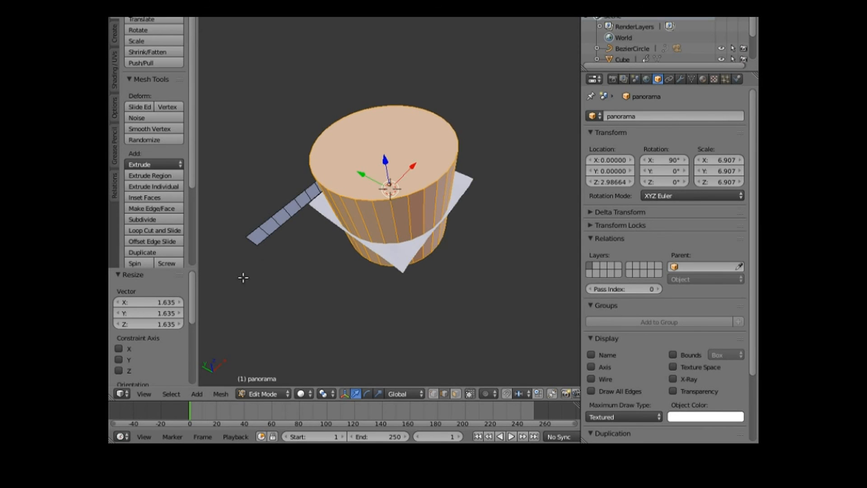
{"action": "middle_click_drag", "start_coordinate": [257, 285], "coordinate": [325, 262]}
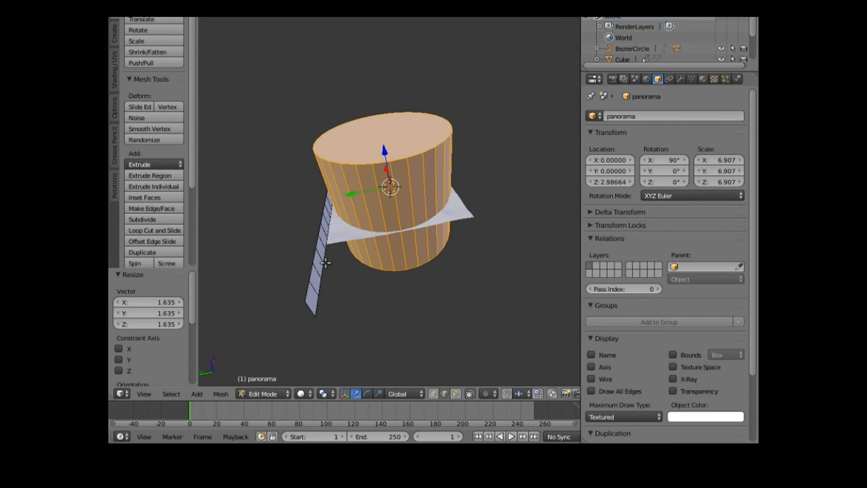
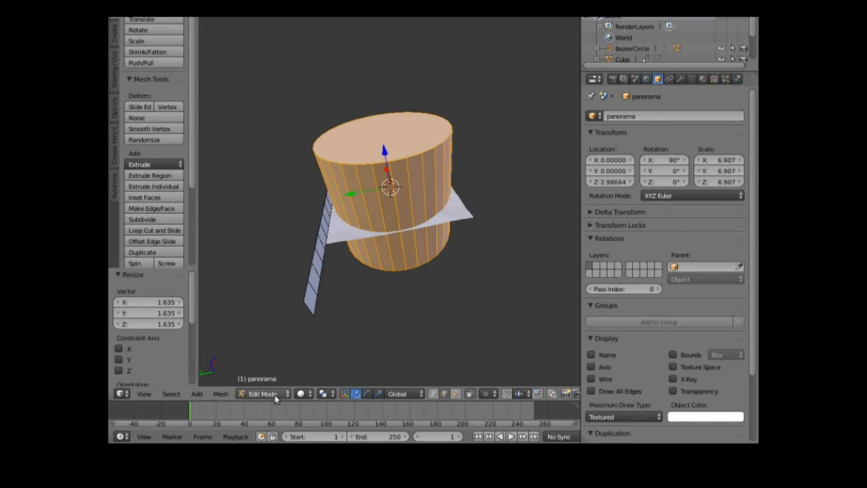
{"action": "key", "text": "x"}
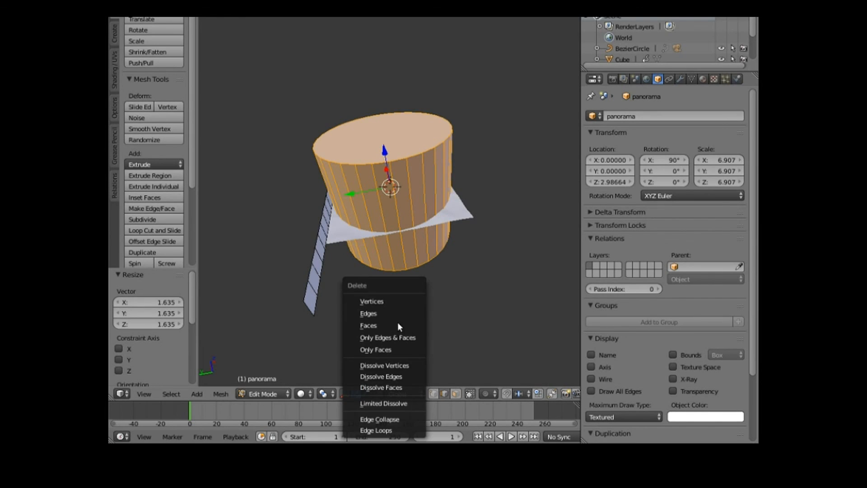
{"action": "left_click", "coordinate": [389, 300]}
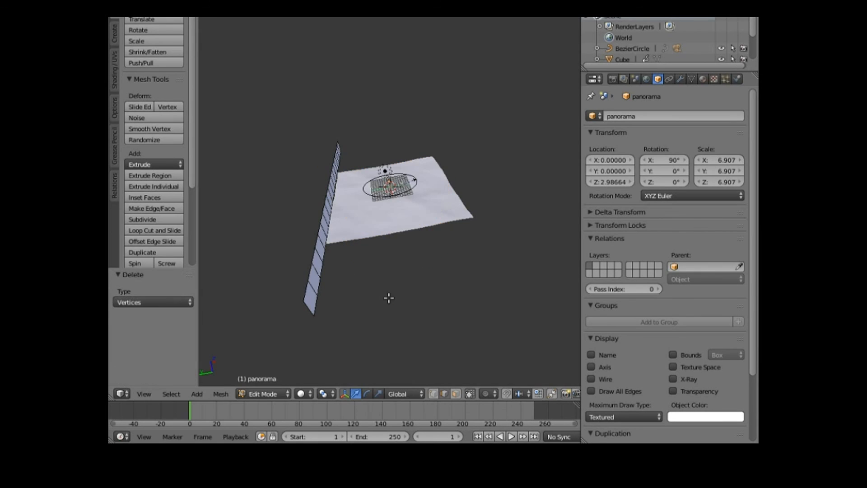
Step: Return to Object Mode and add a mesh cylinder as a separate object
{"action": "left_click", "coordinate": [271, 395]}
{"action": "left_click", "coordinate": [263, 382]}
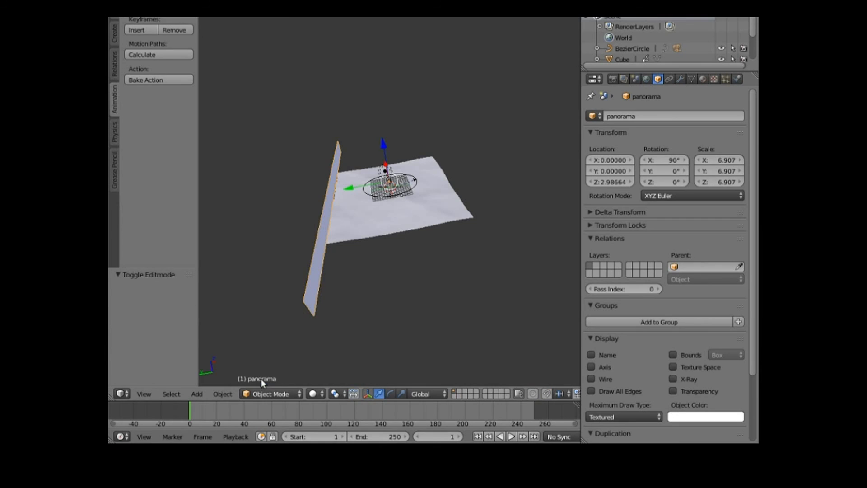
{"action": "left_click", "coordinate": [197, 392]}
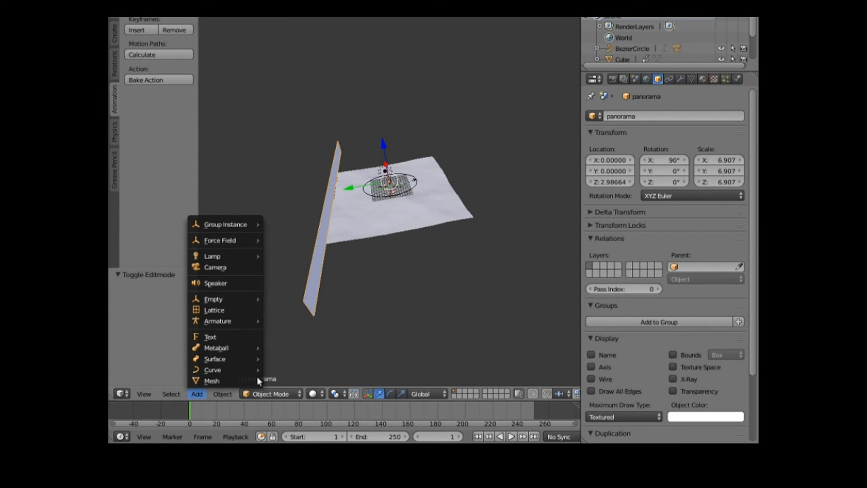
{"action": "mouse_move", "coordinate": [258, 381]}
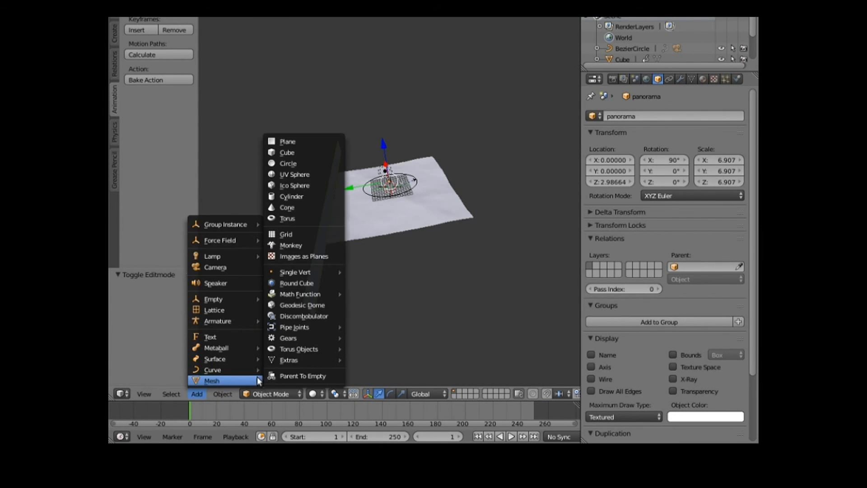
{"action": "left_click", "coordinate": [310, 196]}
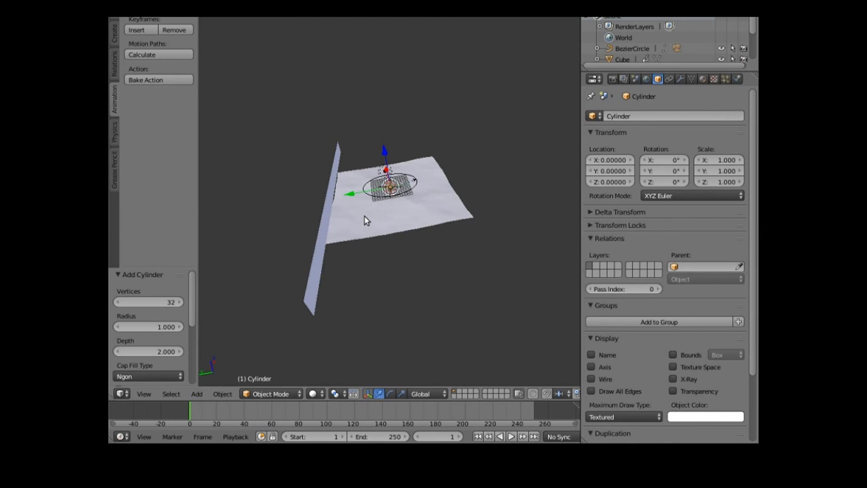
Step: Scale the new cylinder up by a factor of about 24.8
{"action": "key", "text": "s"}
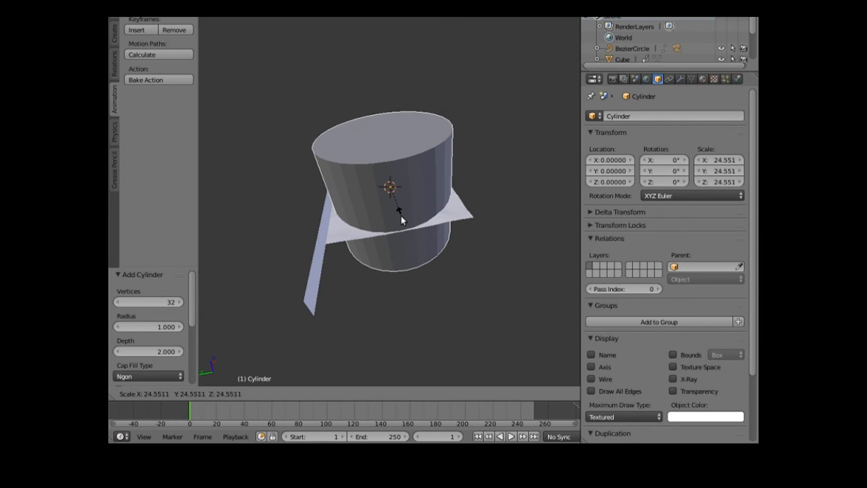
{"action": "left_click", "coordinate": [399, 217]}
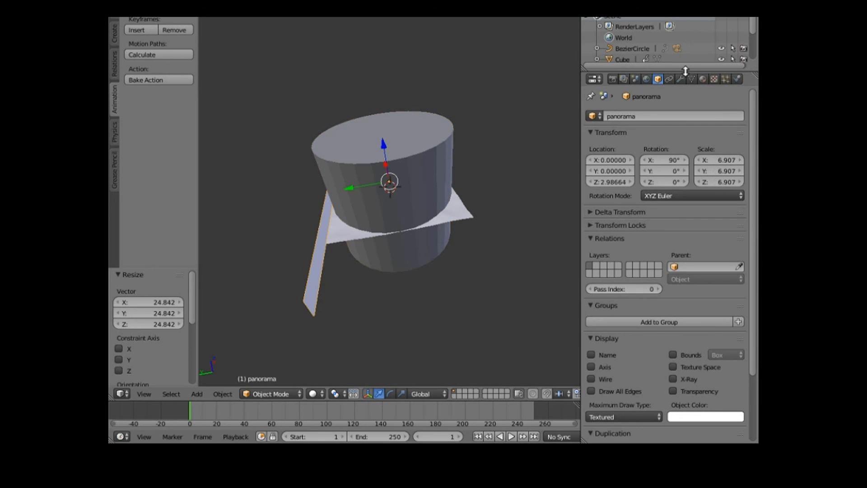
Step: Add a Simple Deform modifier to the panorama strip and use Cylinder as its axis and origin object
{"action": "left_click", "coordinate": [680, 79]}
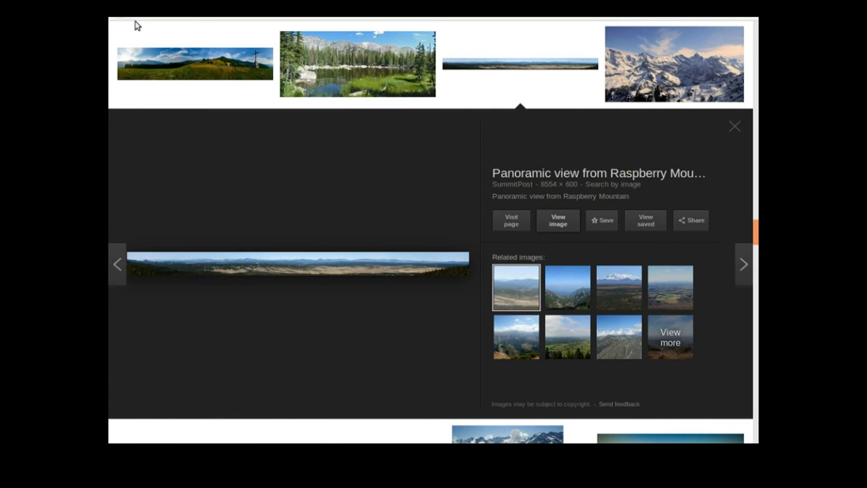
{"action": "mouse_move", "coordinate": [112, 232]}
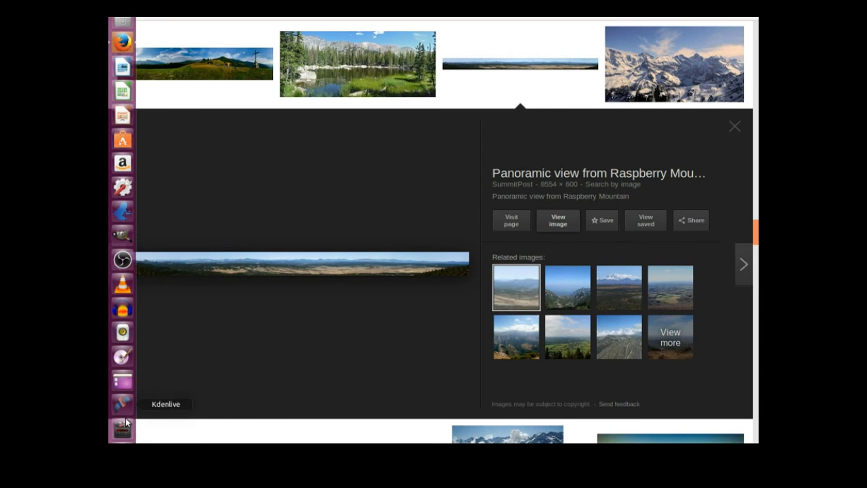
{"action": "left_click", "coordinate": [123, 332]}
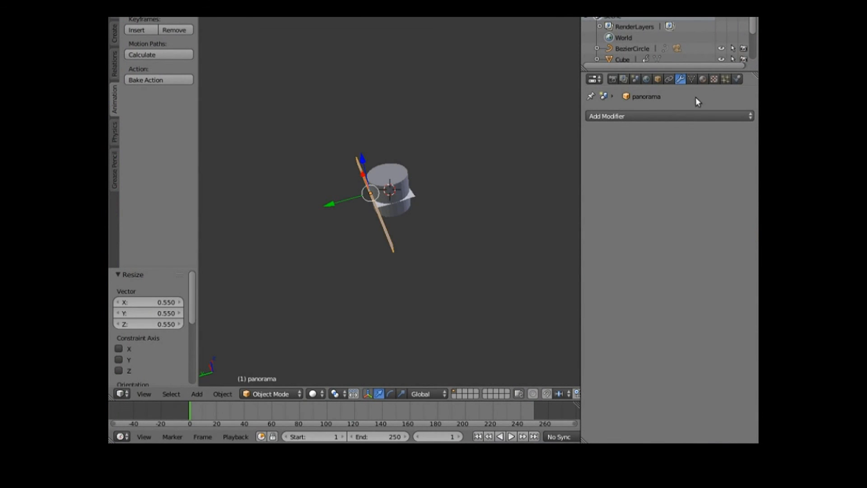
{"action": "left_click", "coordinate": [690, 117]}
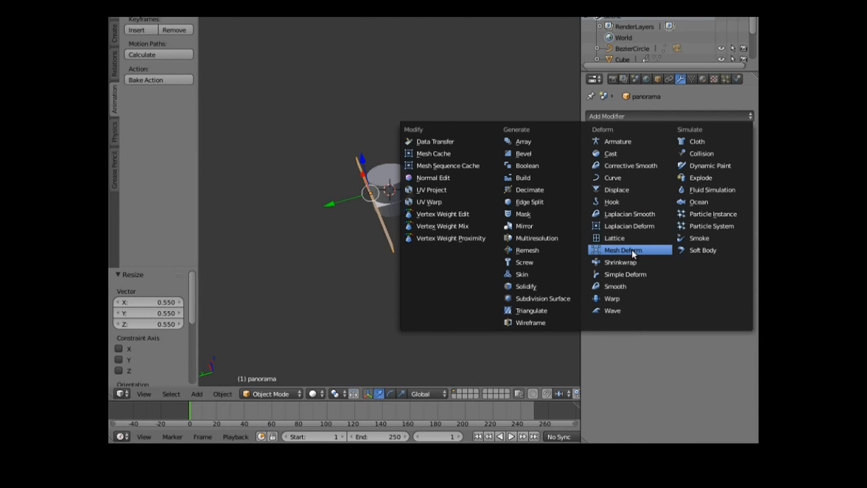
{"action": "left_click", "coordinate": [625, 274]}
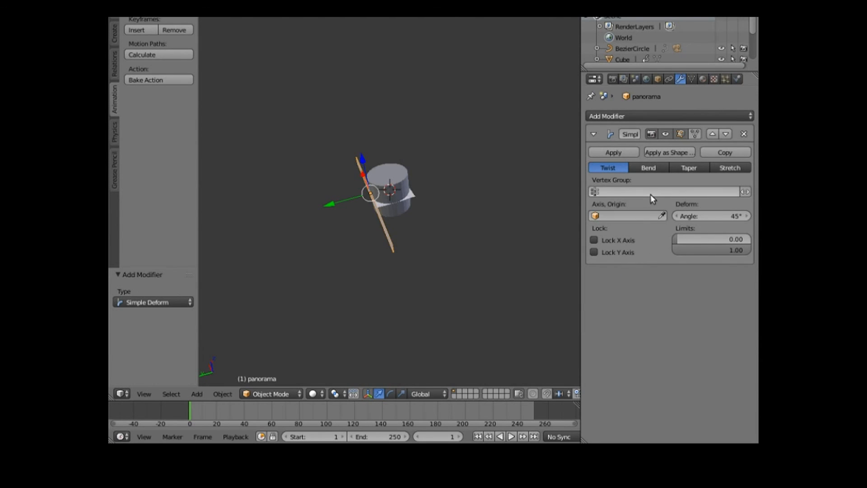
{"action": "left_click", "coordinate": [633, 218]}
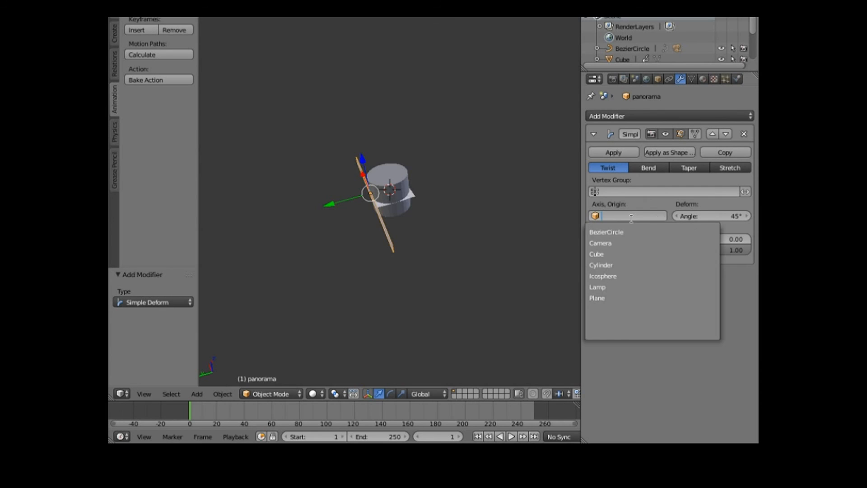
{"action": "left_click", "coordinate": [614, 265]}
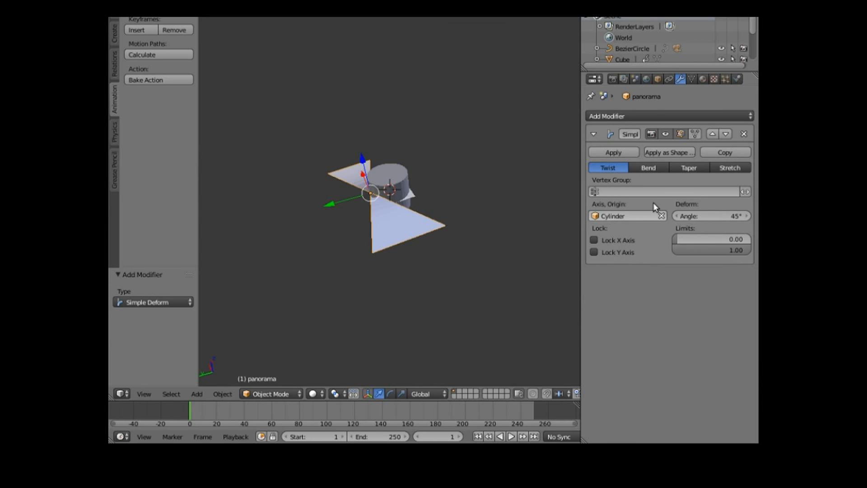
Step: Set the panorama's Simple Deform modifier to Bend with an angle of -360° and apply it
{"action": "left_click_drag", "start_coordinate": [698, 215], "coordinate": [660, 216]}
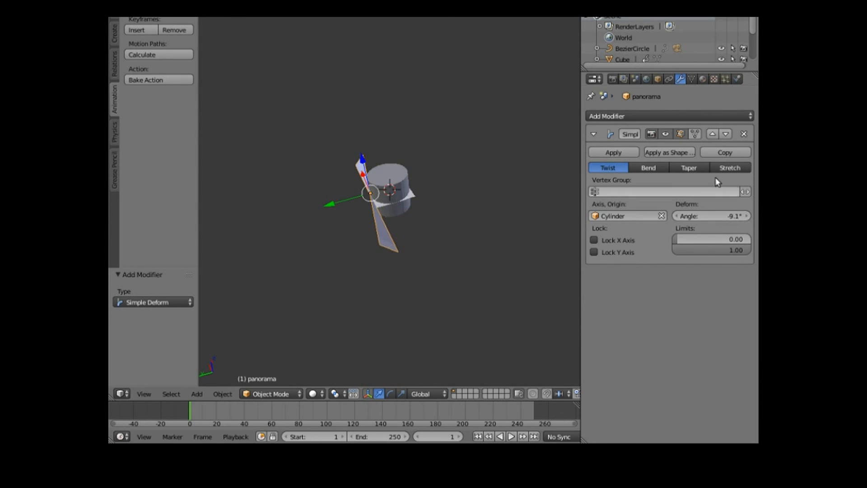
{"action": "left_click", "coordinate": [650, 167]}
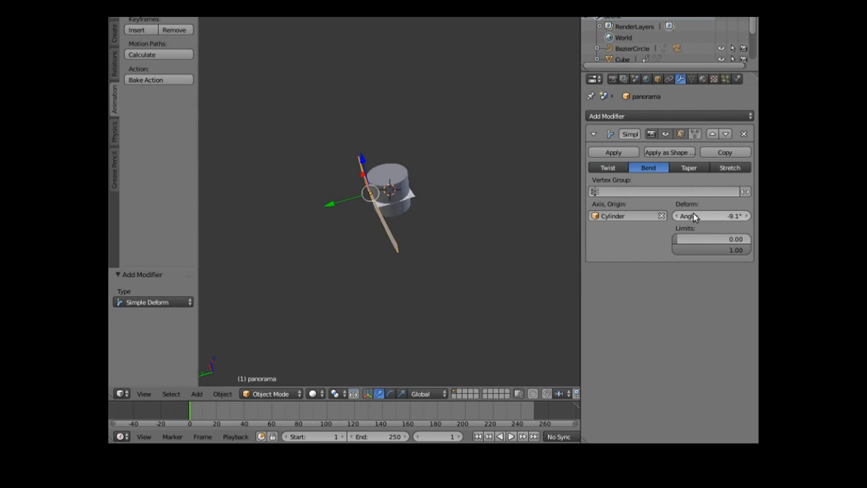
{"action": "left_click_drag", "start_coordinate": [724, 212], "coordinate": [677, 217]}
{"action": "left_click", "coordinate": [715, 216]}
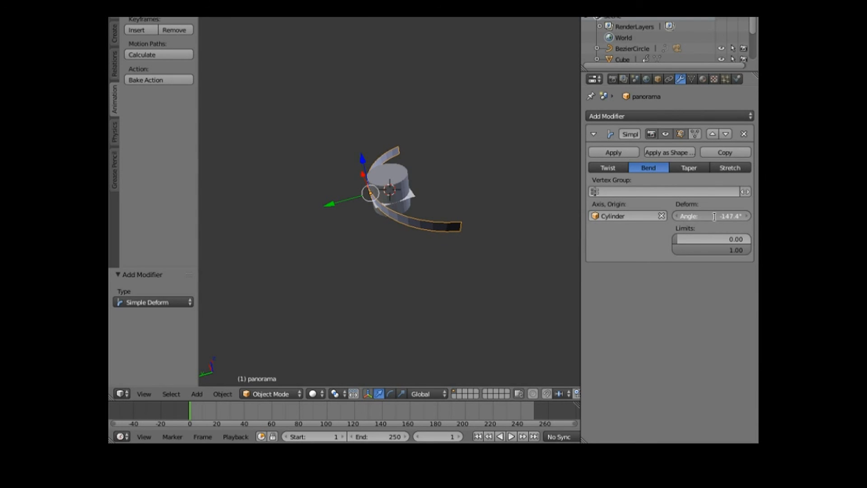
{"action": "left_click", "coordinate": [714, 217]}
{"action": "key", "text": "BackSpace"}
{"action": "type", "text": "-360"}
{"action": "key", "text": "Return"}
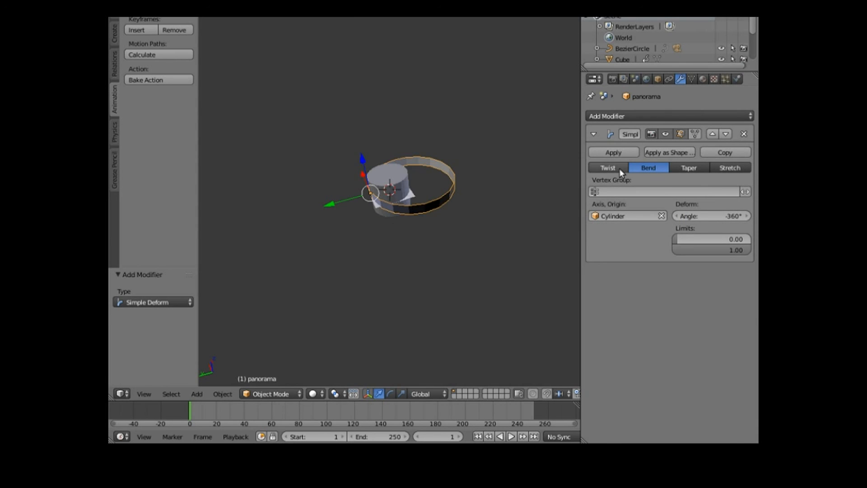
{"action": "left_click", "coordinate": [617, 151]}
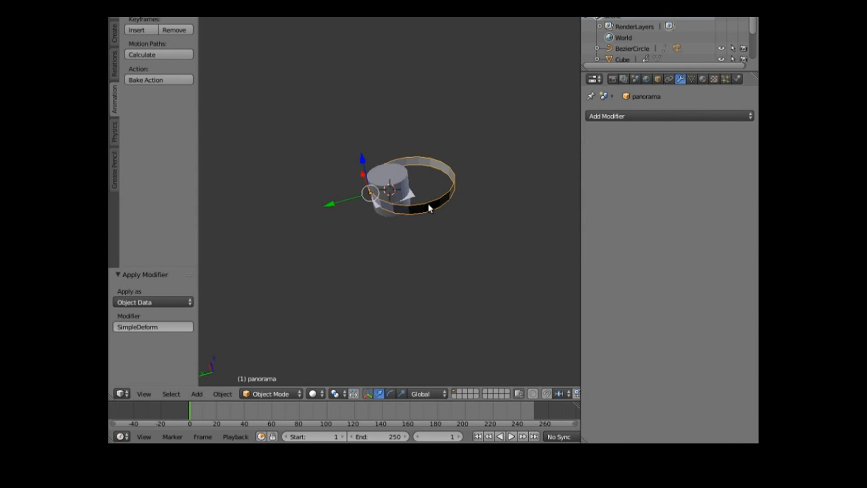
Step: Delete the helper cylinder from the scene
{"action": "right_click", "coordinate": [394, 179]}
{"action": "key", "text": "x"}
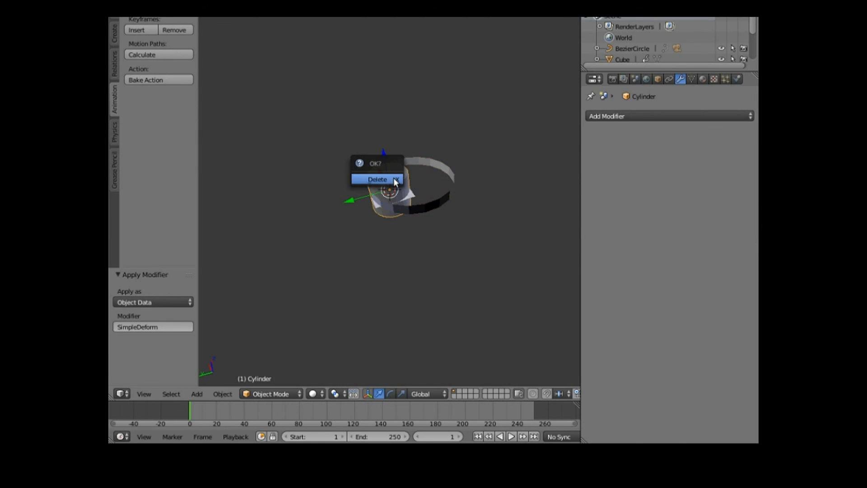
{"action": "left_click", "coordinate": [378, 180]}
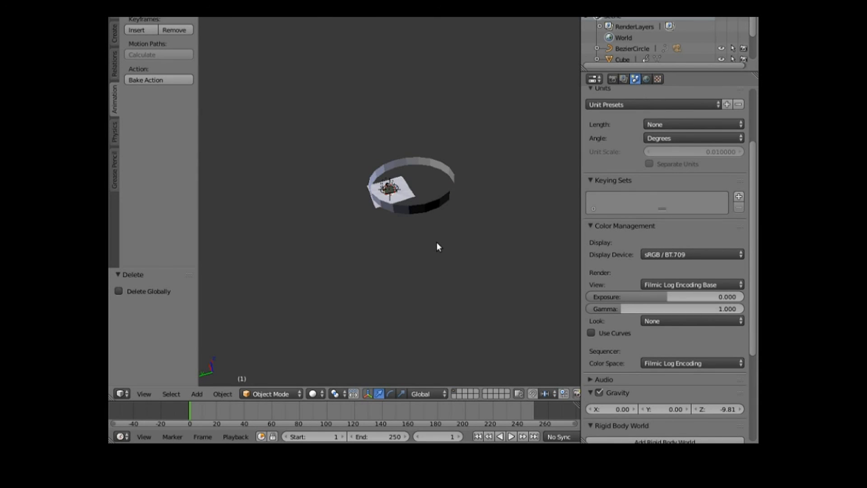
Step: Set the origin of the panorama ring to its geometry
{"action": "middle_click_drag", "start_coordinate": [437, 244], "coordinate": [413, 266]}
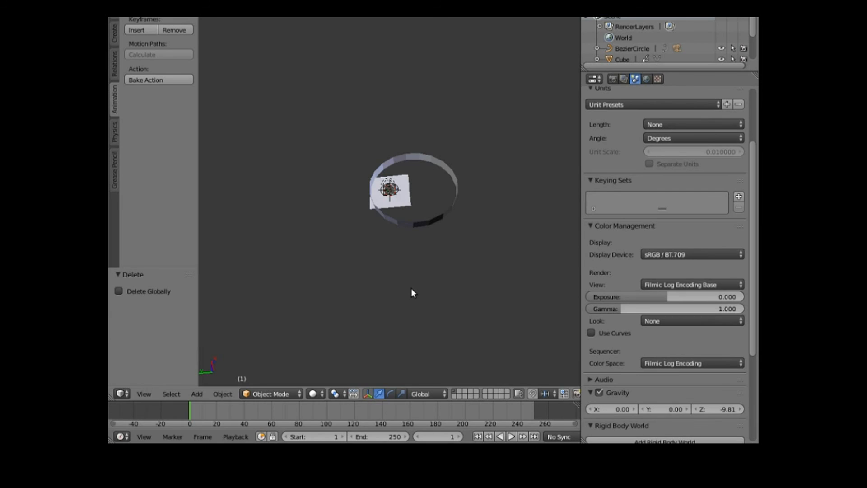
{"action": "right_click", "coordinate": [426, 220]}
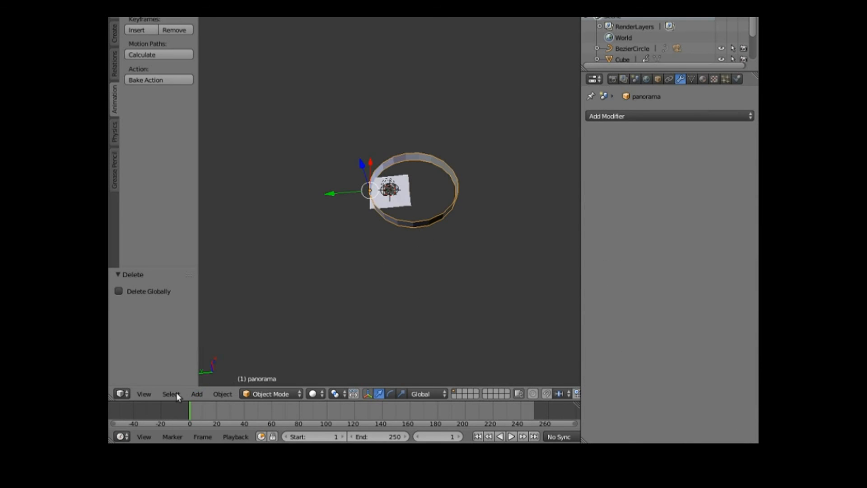
{"action": "left_click", "coordinate": [223, 394]}
{"action": "mouse_move", "coordinate": [263, 342]}
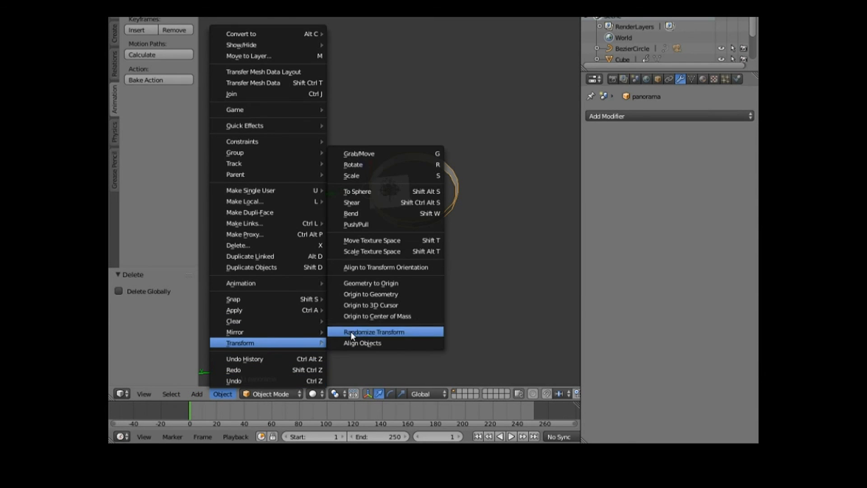
{"action": "left_click", "coordinate": [369, 295]}
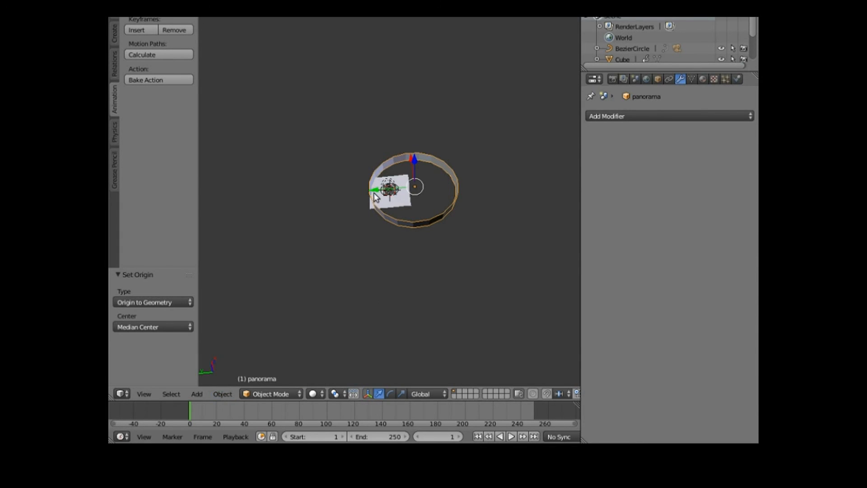
Step: Move the panorama ring about 30.6 along Y to centre it on the terrain, and scale it by about 0.48
{"action": "key", "text": "g"}
{"action": "key", "text": "y"}
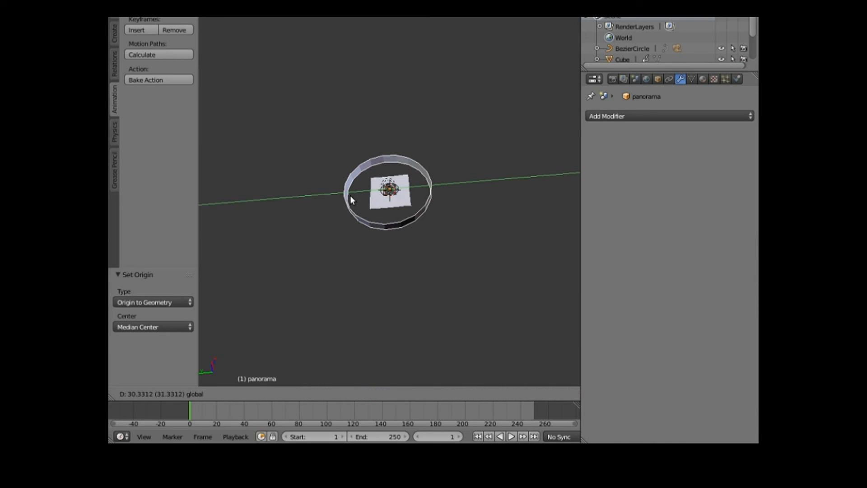
{"action": "left_click", "coordinate": [351, 195]}
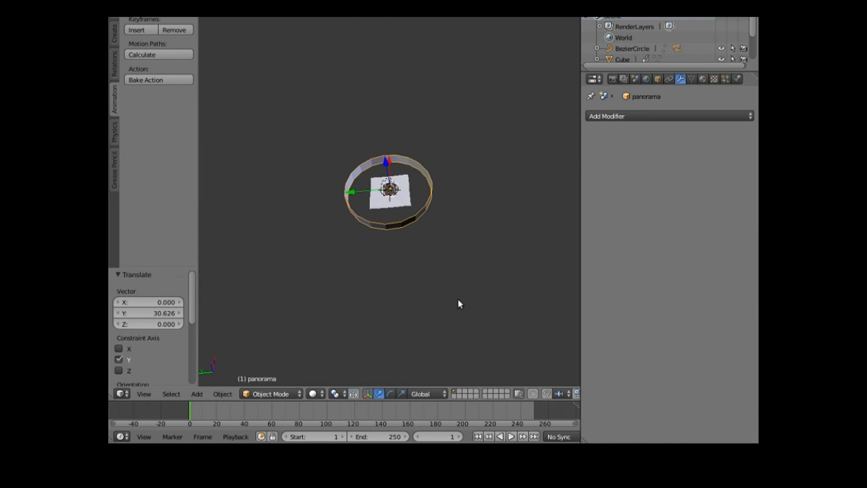
{"action": "key", "text": "s"}
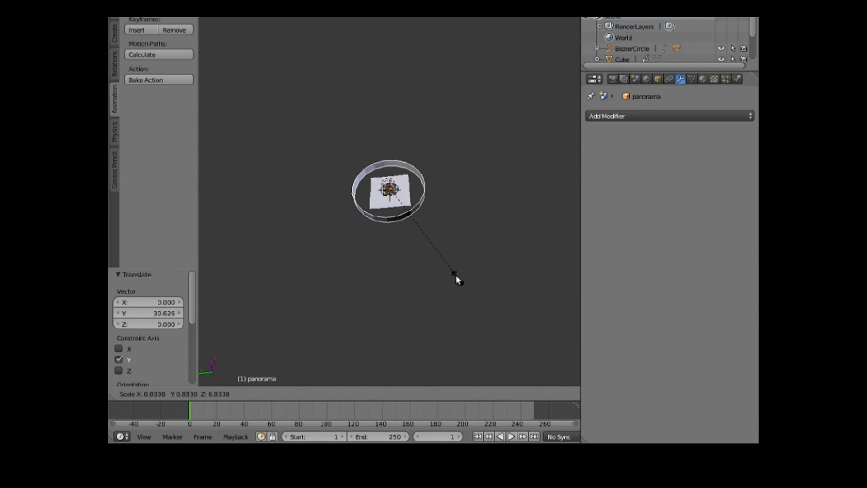
{"action": "left_click", "coordinate": [430, 237]}
Step: Lower the panorama ring by about 2.29 on Z and stretch it along Z by a factor of about 1.59
{"action": "middle_click_drag", "start_coordinate": [416, 258], "coordinate": [322, 207]}
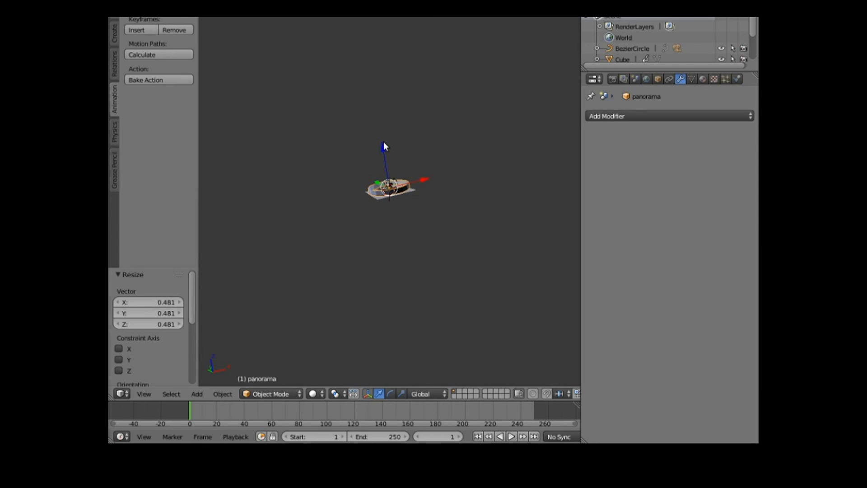
{"action": "left_click_drag", "start_coordinate": [383, 143], "coordinate": [384, 142]}
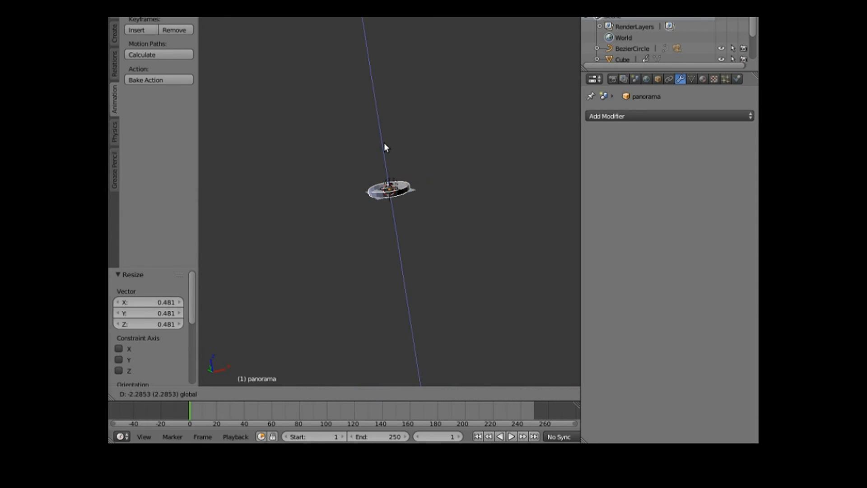
{"action": "left_click_drag", "start_coordinate": [384, 142], "coordinate": [384, 142]}
{"action": "key", "text": "s"}
{"action": "key", "text": "z"}
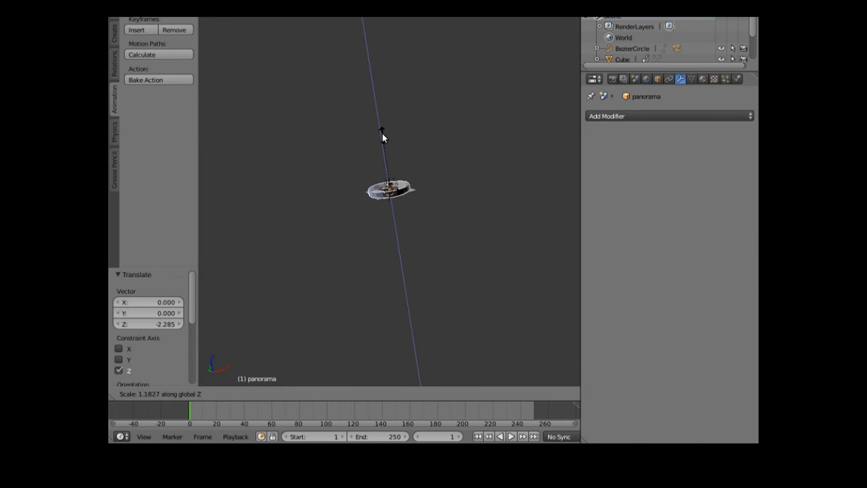
{"action": "left_click", "coordinate": [378, 116]}
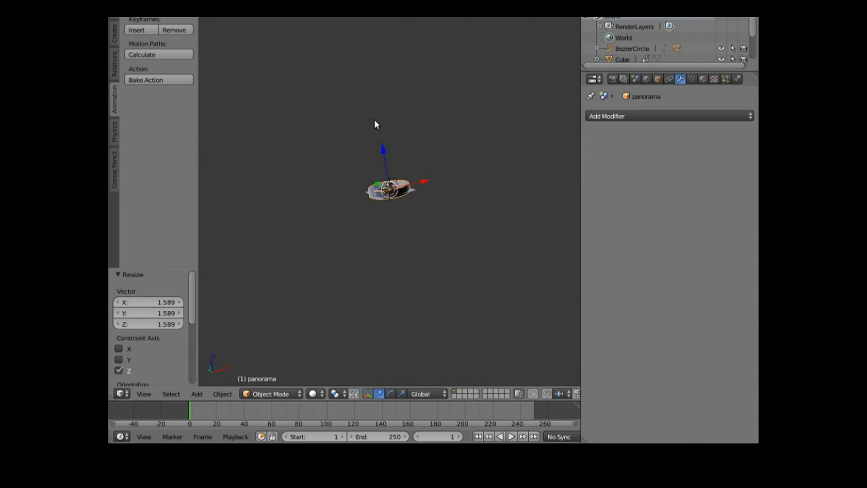
Step: View the scene through the camera with image textures displayed in the viewport
{"action": "left_click", "coordinate": [142, 394]}
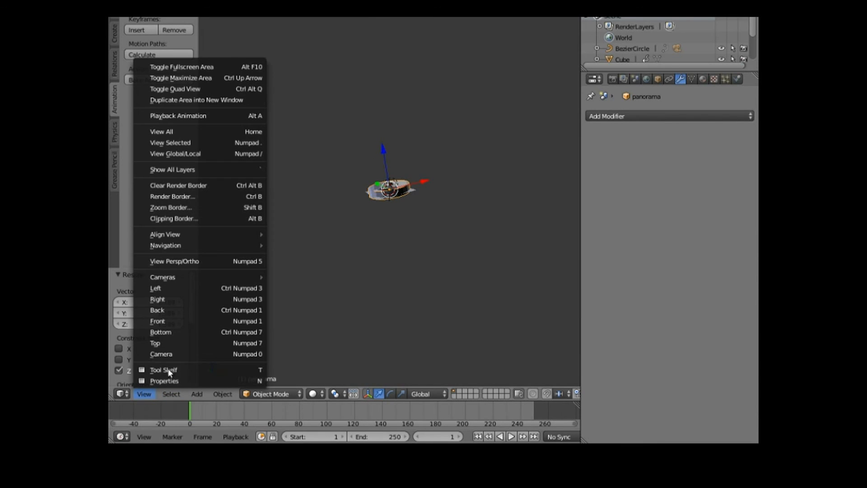
{"action": "left_click", "coordinate": [178, 354]}
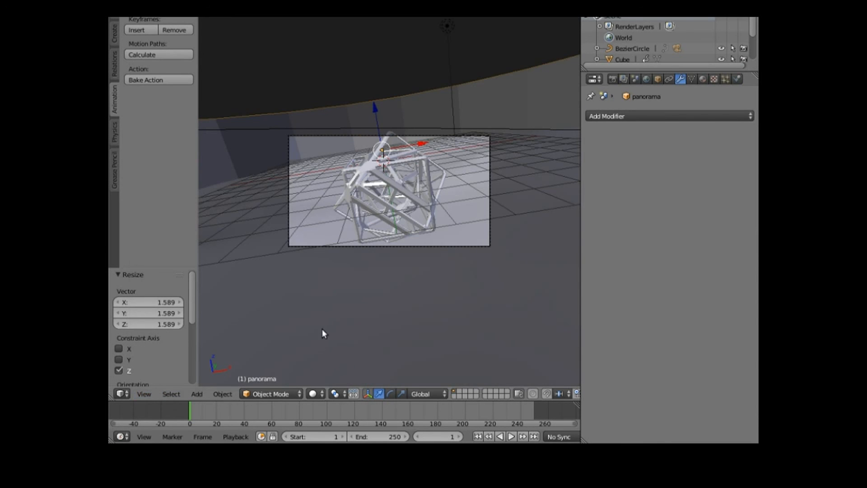
{"action": "left_click", "coordinate": [319, 394]}
{"action": "left_click", "coordinate": [347, 346]}
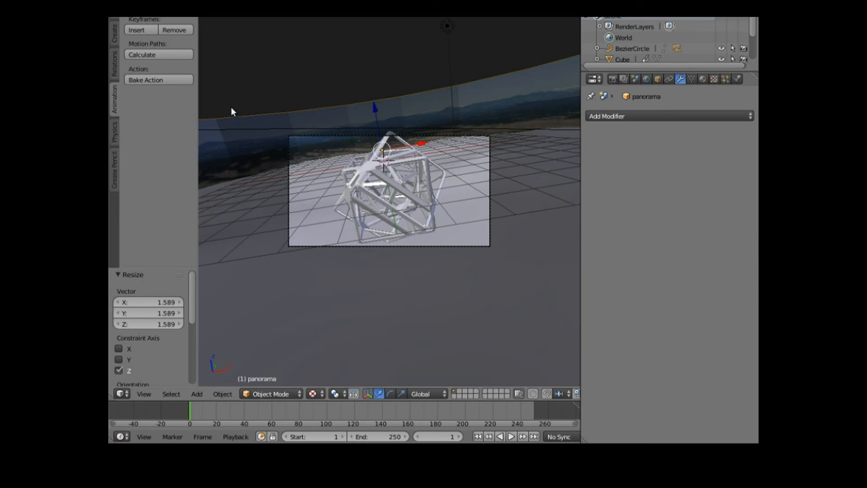
Step: Apply smooth shading to the panorama ring
{"action": "left_click", "coordinate": [116, 20]}
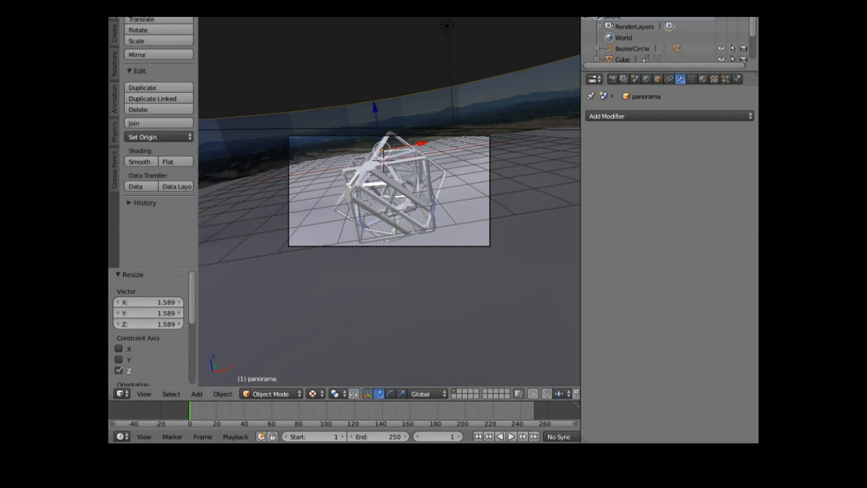
{"action": "left_click", "coordinate": [145, 160]}
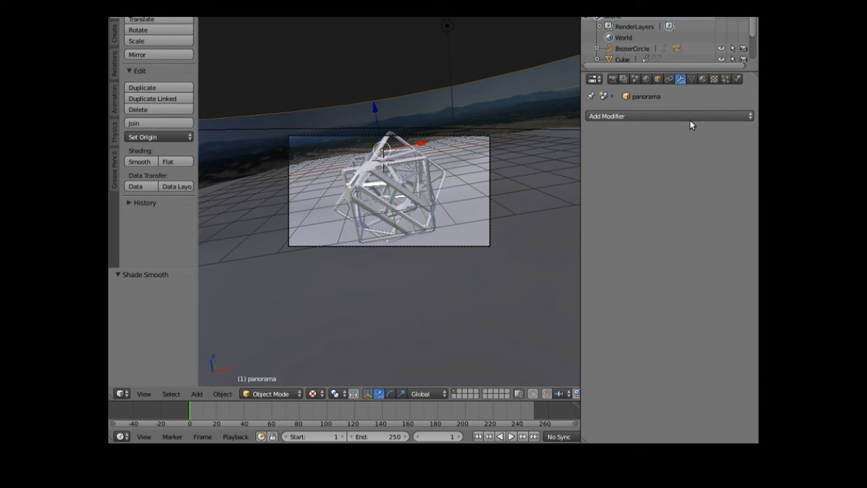
Step: Keyframe the terrain plane's Ocean modifier Time at 1.05 on frame 1, and go to frame 250
{"action": "right_click", "coordinate": [547, 221]}
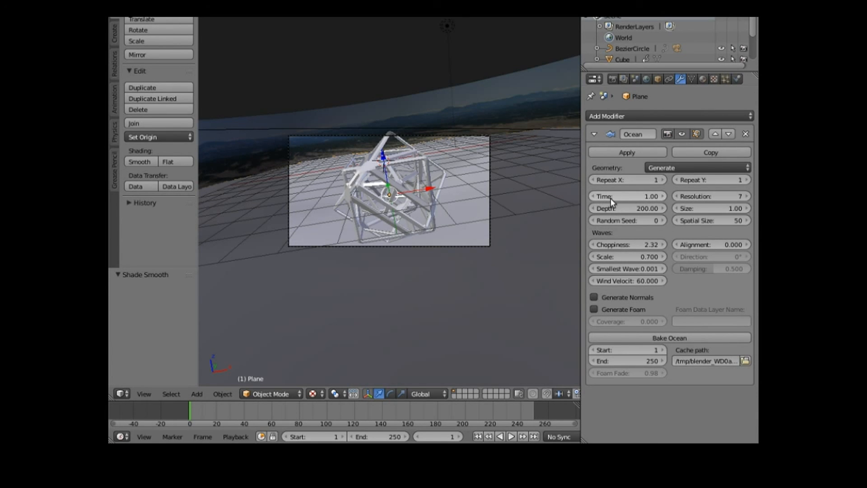
{"action": "mouse_move", "coordinate": [601, 194]}
{"action": "left_mouse_down"}
{"action": "mouse_move", "coordinate": [673, 194]}
{"action": "mouse_move", "coordinate": [578, 195]}
{"action": "mouse_move", "coordinate": [602, 195]}
{"action": "left_mouse_up"}
{"action": "key", "text": "i"}
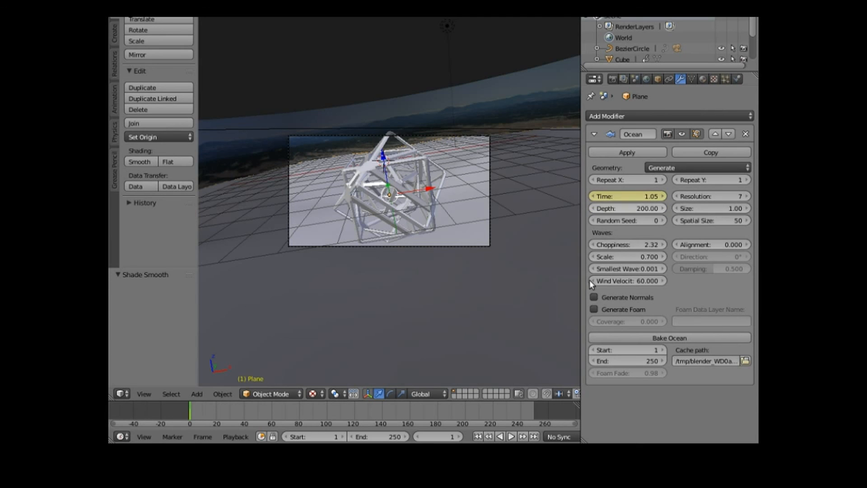
{"action": "left_click", "coordinate": [534, 437]}
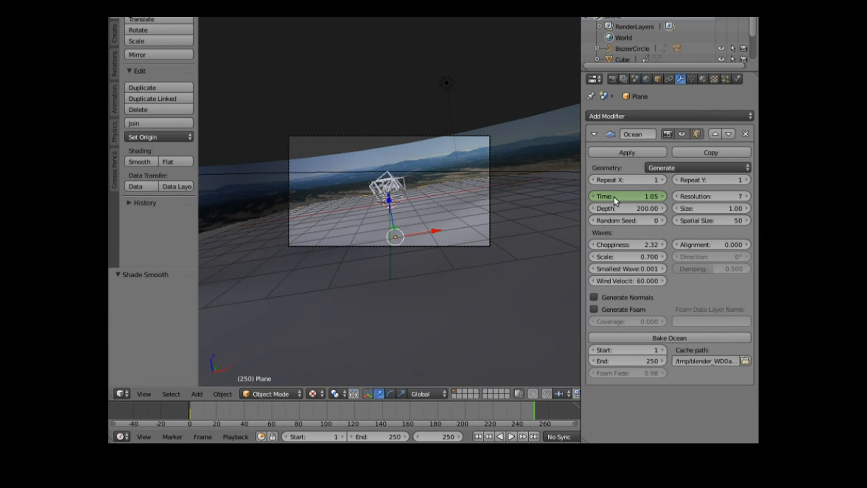
Step: Set the terrain plane's Ocean modifier Time to 11.27 and keyframe it at frame 250
{"action": "left_click_drag", "start_coordinate": [613, 194], "coordinate": [733, 195]}
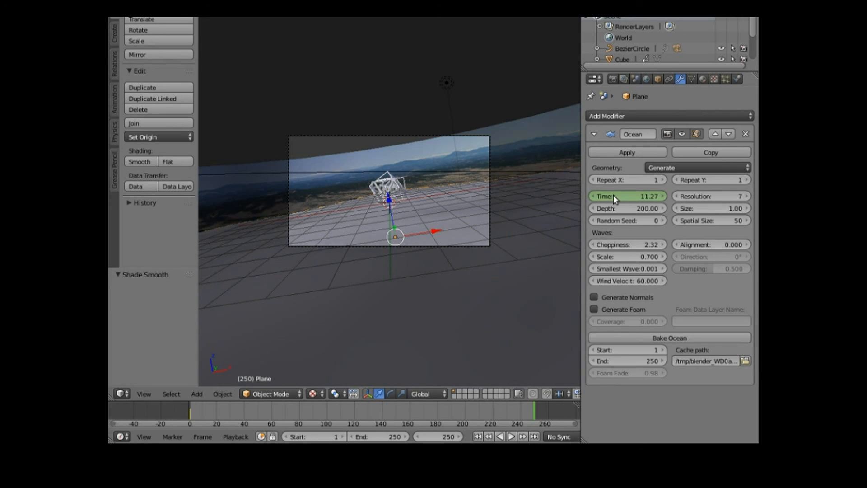
{"action": "key", "text": "i"}
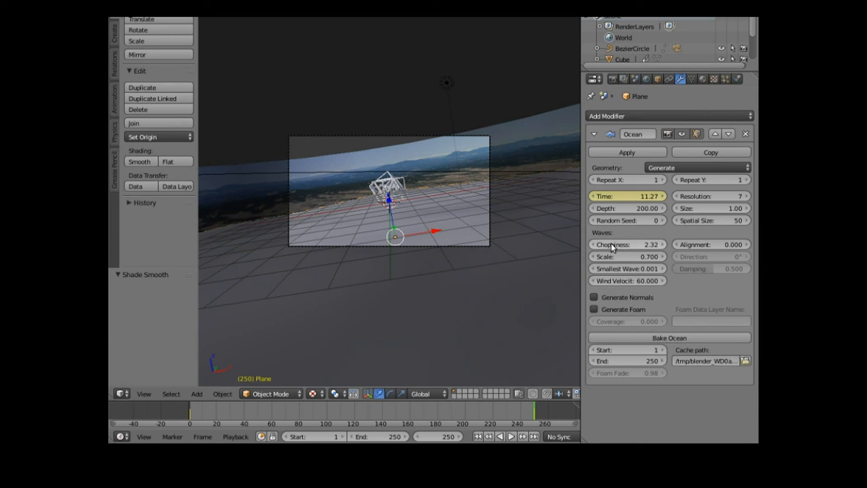
{"action": "mouse_move", "coordinate": [614, 257]}
{"action": "left_mouse_down"}
{"action": "mouse_move", "coordinate": [651, 257]}
{"action": "mouse_move", "coordinate": [613, 257]}
{"action": "left_mouse_up"}
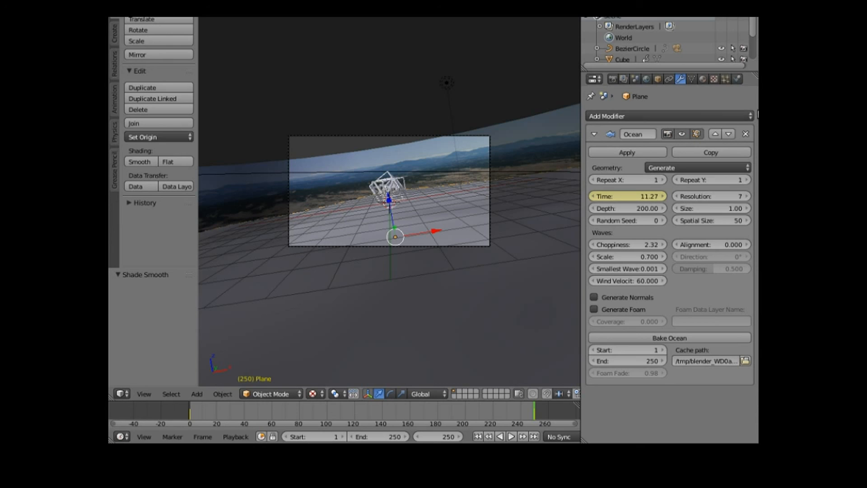
Step: Change the panorama ring's material surface from Diffuse BSDF to an Emission shader
{"action": "right_click", "coordinate": [513, 143]}
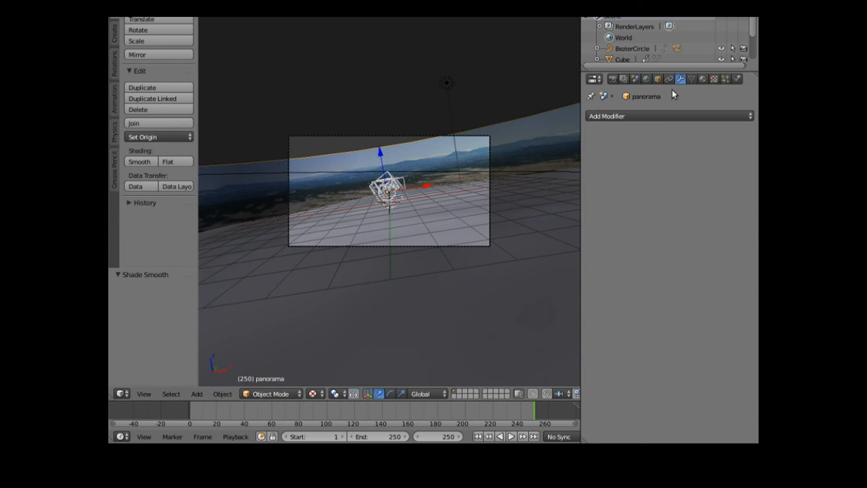
{"action": "left_click", "coordinate": [703, 79]}
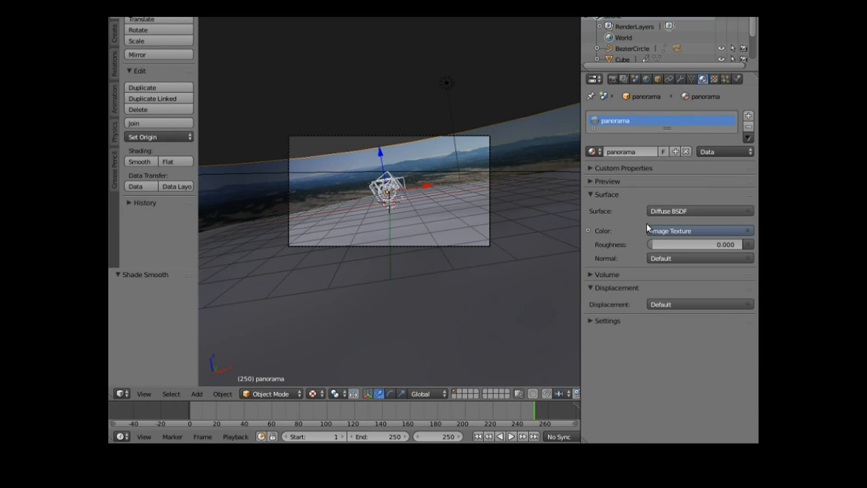
{"action": "left_click", "coordinate": [666, 211]}
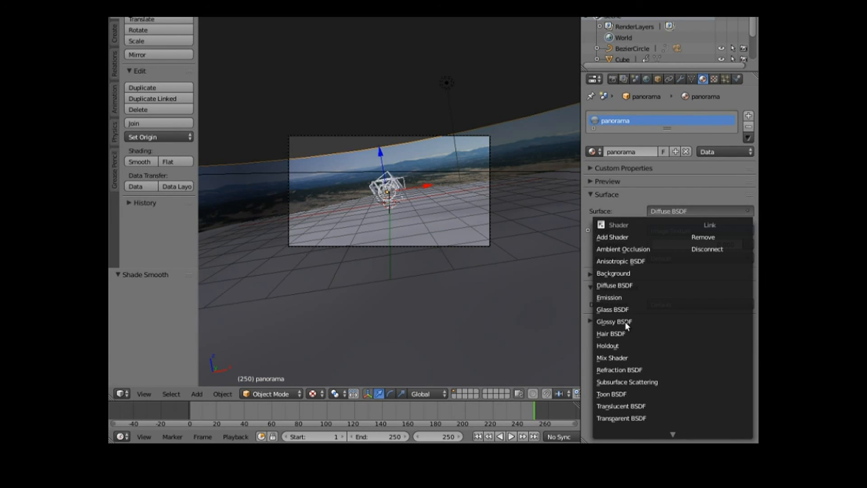
{"action": "left_click", "coordinate": [625, 298]}
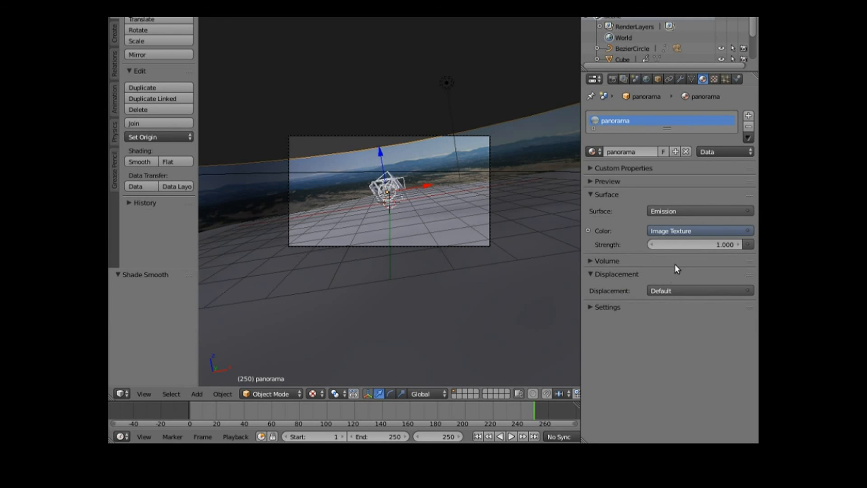
Step: Set the panorama material's emission strength to 0.2 and render the current frame
{"action": "left_click", "coordinate": [701, 245]}
{"action": "key", "text": "BackSpace"}
{"action": "type", "text": "0.2"}
{"action": "key", "text": "Return"}
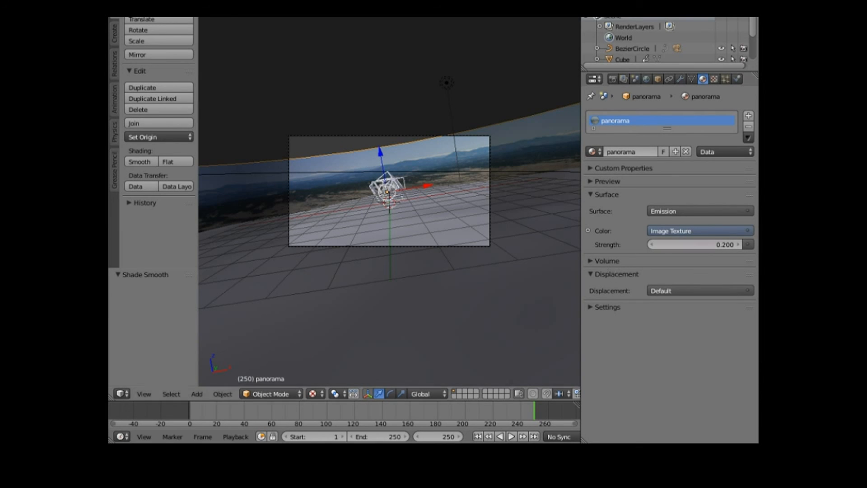
{"action": "left_click", "coordinate": [167, 3]}
{"action": "left_click", "coordinate": [181, 4]}
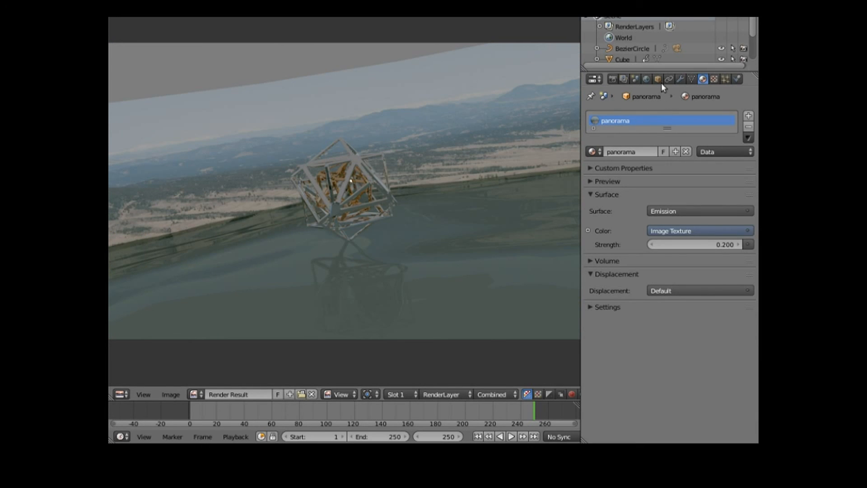
Step: Enable nodes for the world, give its background a light greyish-blue color, and render the frame again
{"action": "left_click", "coordinate": [647, 79]}
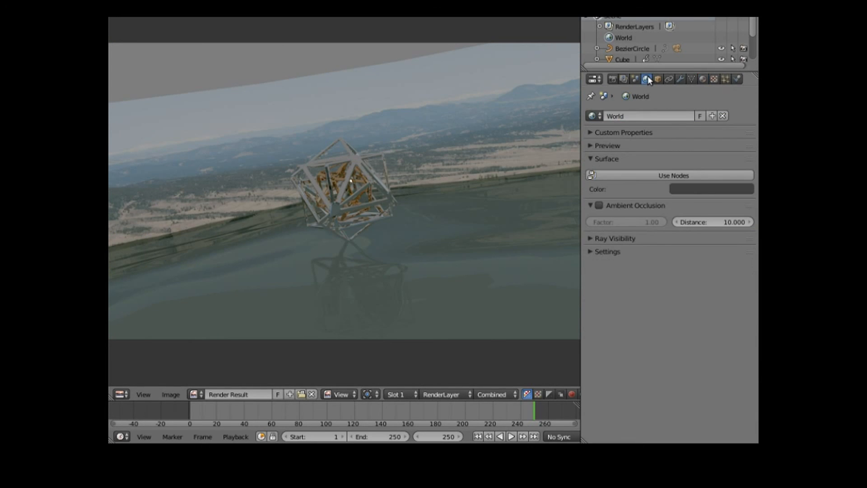
{"action": "left_click", "coordinate": [676, 174]}
{"action": "left_click", "coordinate": [683, 194]}
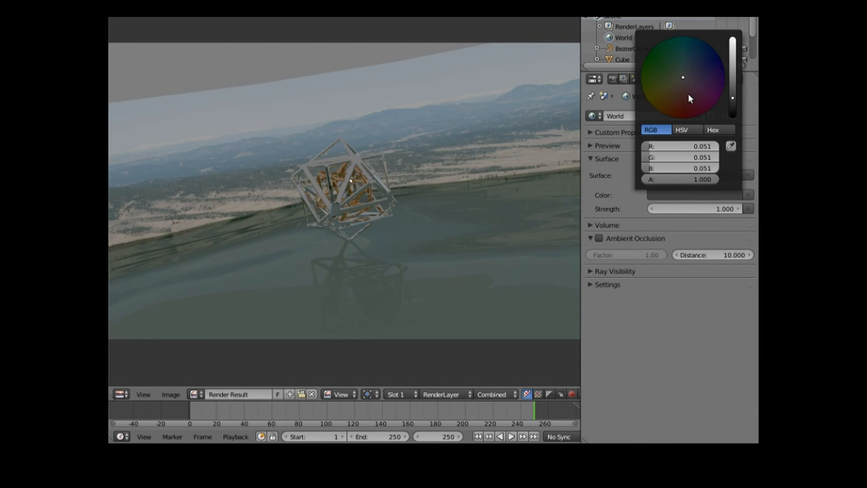
{"action": "left_click_drag", "start_coordinate": [685, 75], "coordinate": [694, 66]}
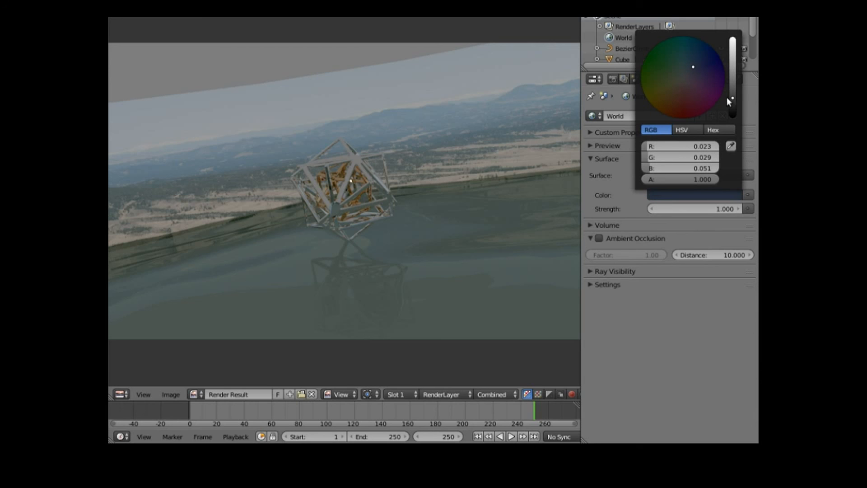
{"action": "left_click_drag", "start_coordinate": [732, 96], "coordinate": [732, 38]}
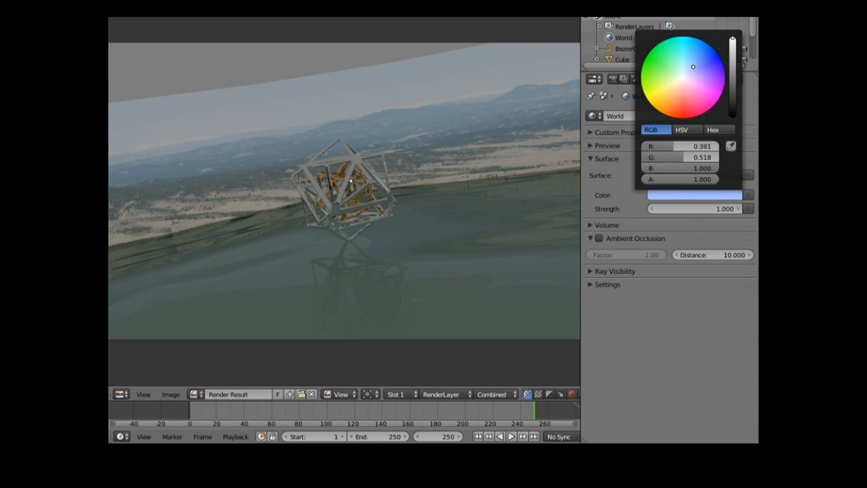
{"action": "left_click_drag", "start_coordinate": [693, 67], "coordinate": [687, 71]}
{"action": "left_click_drag", "start_coordinate": [733, 39], "coordinate": [732, 68]}
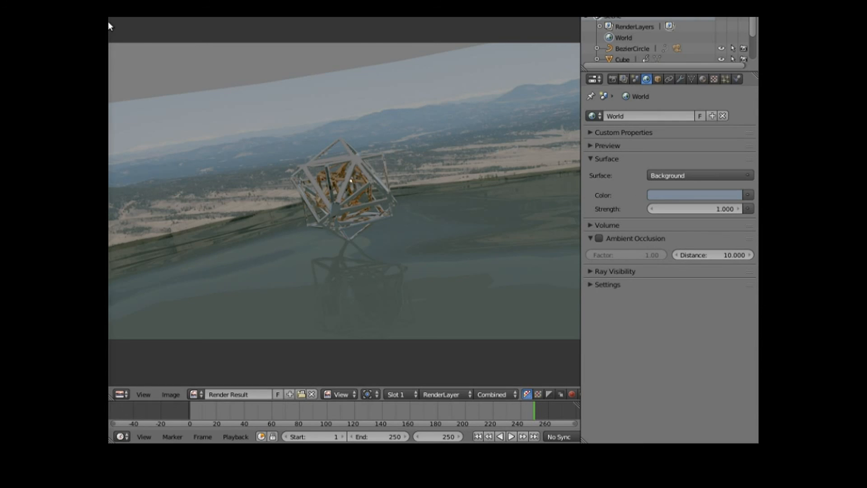
{"action": "left_click", "coordinate": [176, 17]}
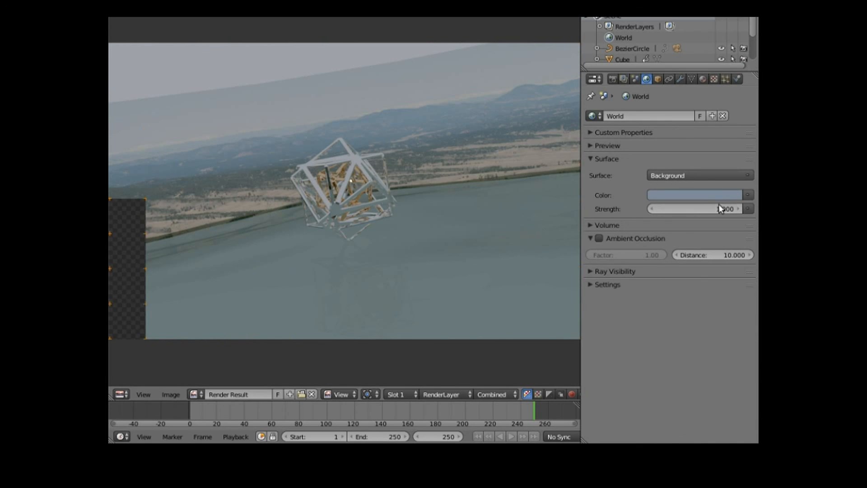
Step: Try a world background strength of 0.2 and render the frame
{"action": "left_click", "coordinate": [738, 209]}
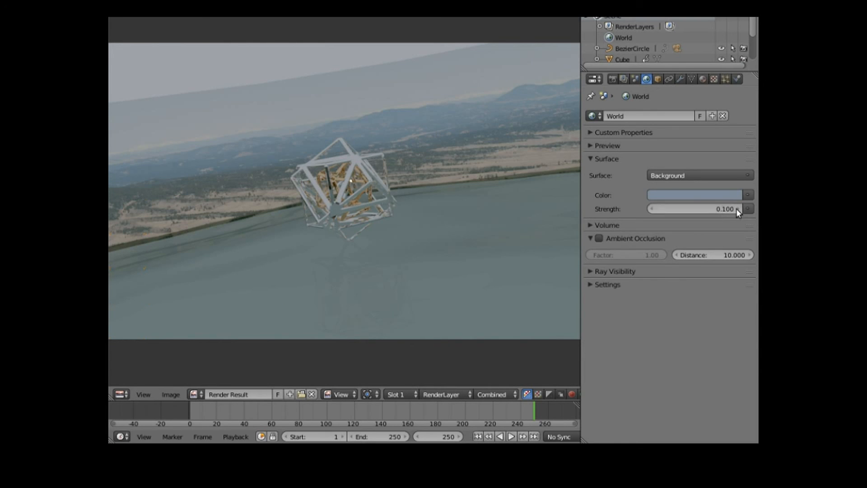
{"action": "left_click", "coordinate": [739, 208]}
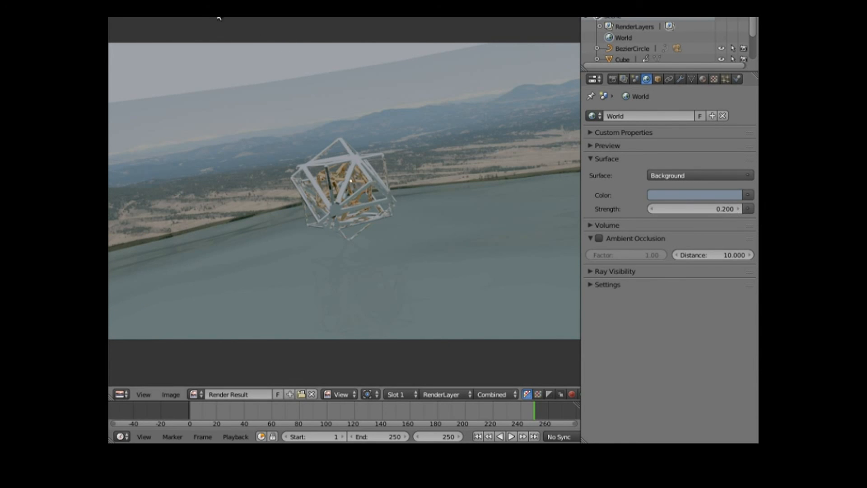
{"action": "key", "text": "F12"}
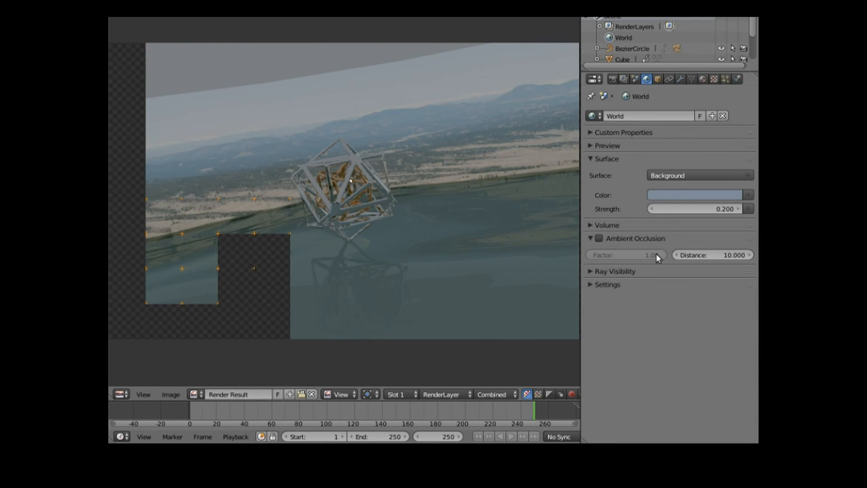
Step: Set the world background strength to 0.9, brighten its blue color slightly, and render the frame
{"action": "left_click", "coordinate": [716, 207]}
{"action": "mouse_move", "coordinate": [715, 206]}
{"action": "left_mouse_down"}
{"action": "mouse_move", "coordinate": [737, 207]}
{"action": "mouse_move", "coordinate": [716, 201]}
{"action": "left_mouse_up"}
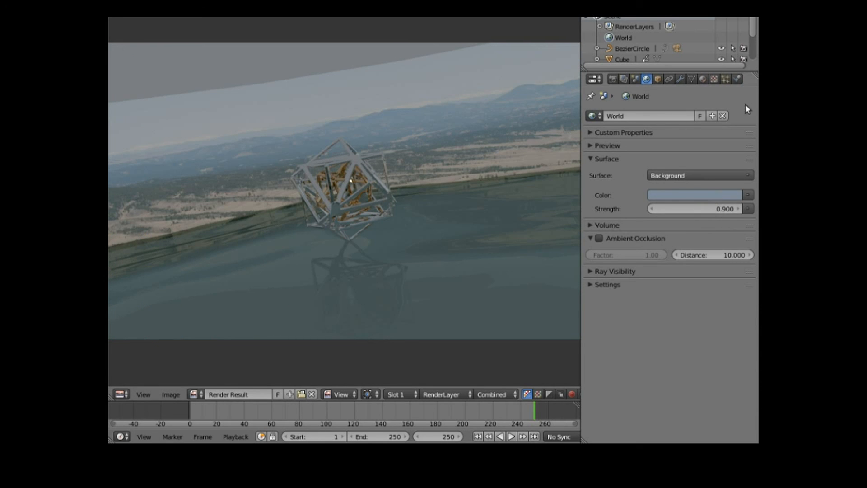
{"action": "left_click_drag", "start_coordinate": [735, 69], "coordinate": [733, 59]}
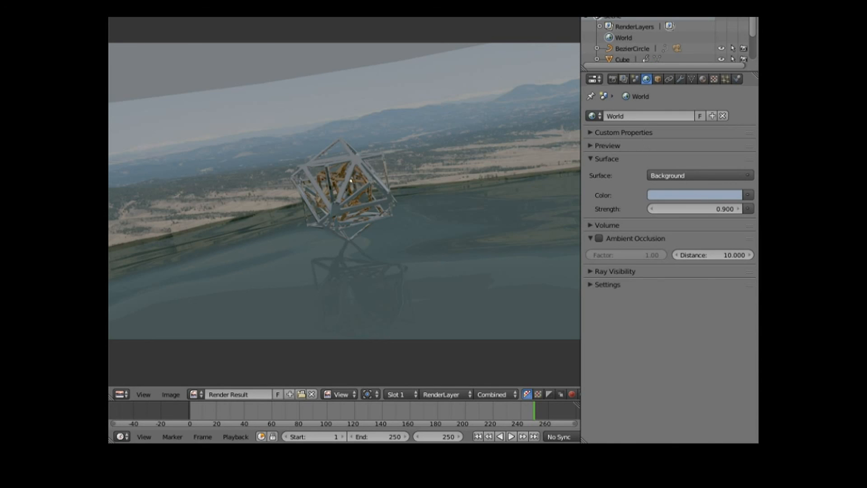
{"action": "left_click", "coordinate": [165, 9]}
{"action": "left_click", "coordinate": [181, 9]}
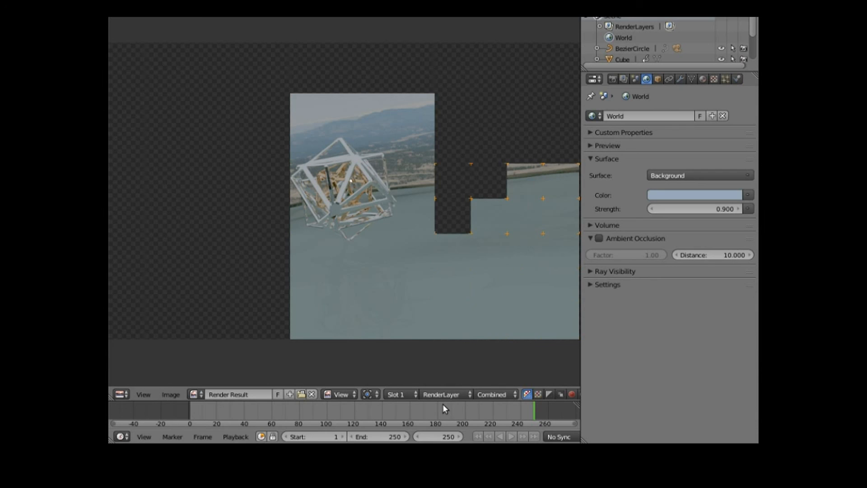
{"action": "left_click", "coordinate": [613, 79]}
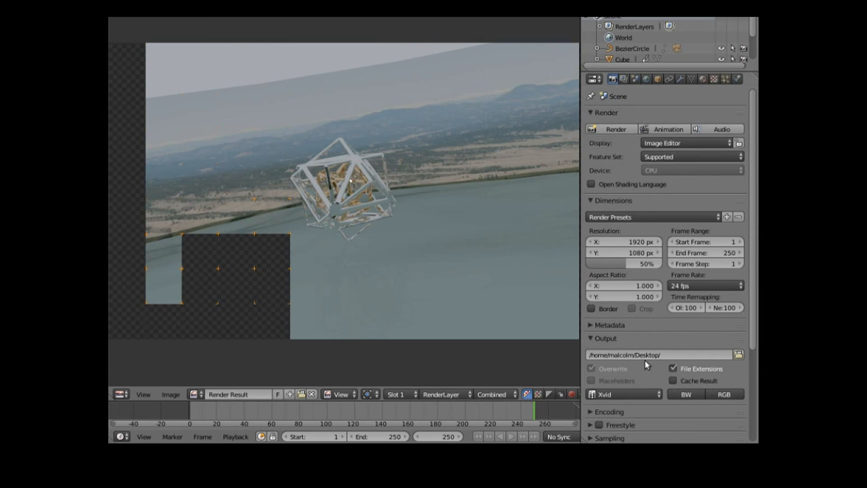
{"action": "scroll", "coordinate": [640, 357], "scroll_direction": "down", "scroll_amount": 5}
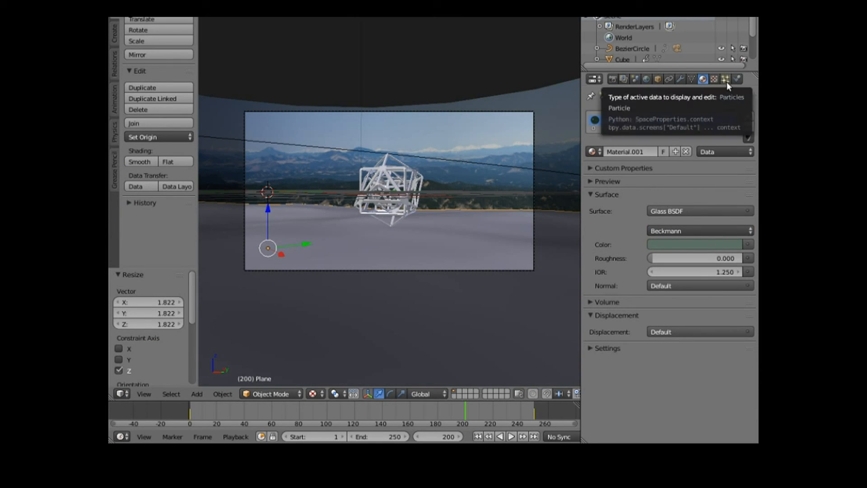
Step: Set the terrain plane's Ocean modifier to Random Seed 5, Choppiness 4.00 and Scale 1.400
{"action": "left_click", "coordinate": [681, 79]}
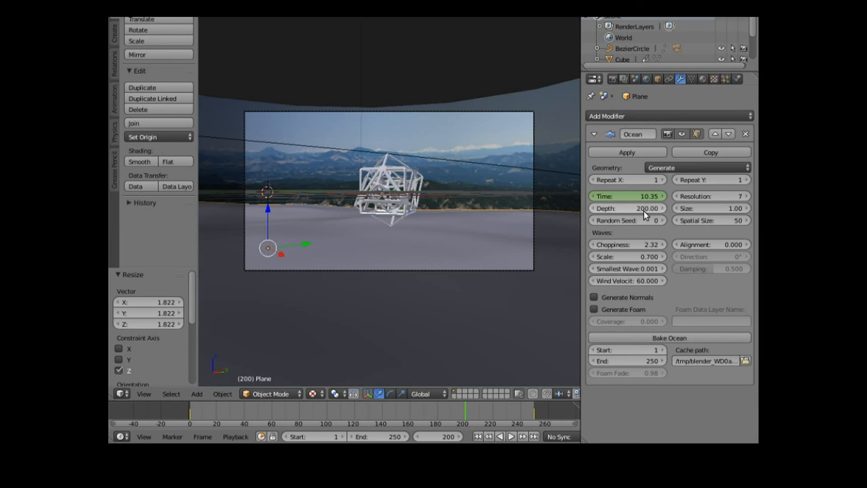
{"action": "left_click_drag", "start_coordinate": [663, 221], "coordinate": [680, 220]}
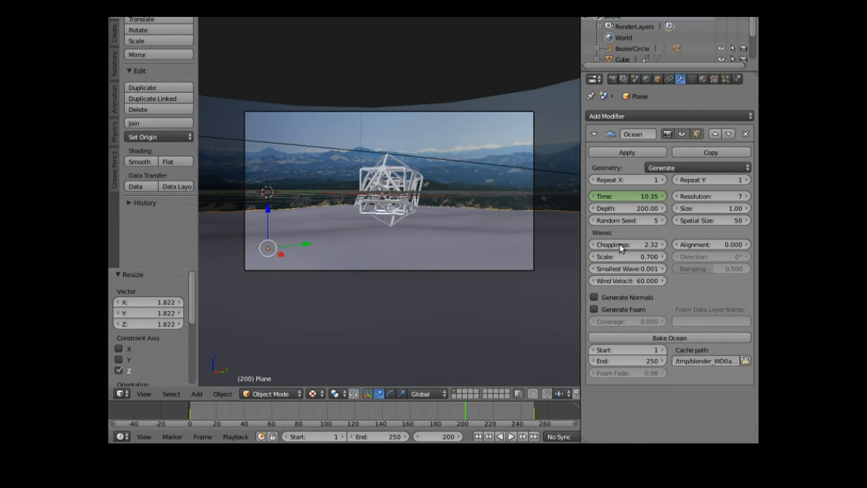
{"action": "left_click_drag", "start_coordinate": [632, 244], "coordinate": [612, 257]}
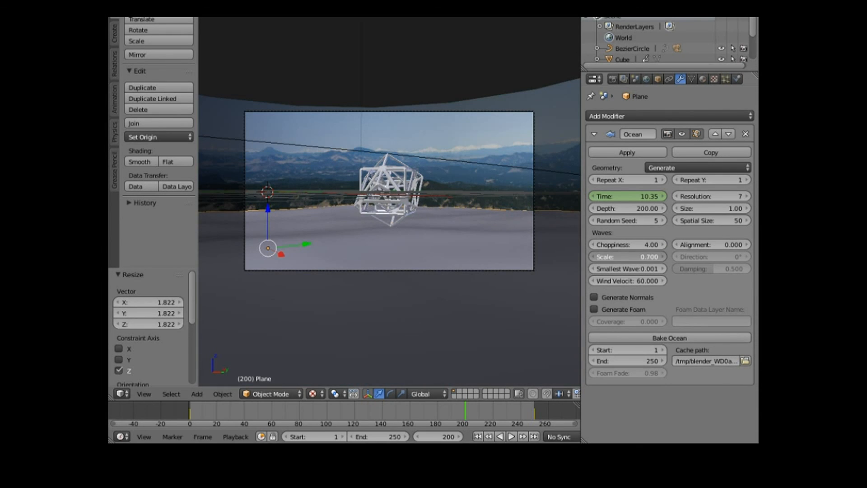
{"action": "left_click_drag", "start_coordinate": [628, 256], "coordinate": [659, 256]}
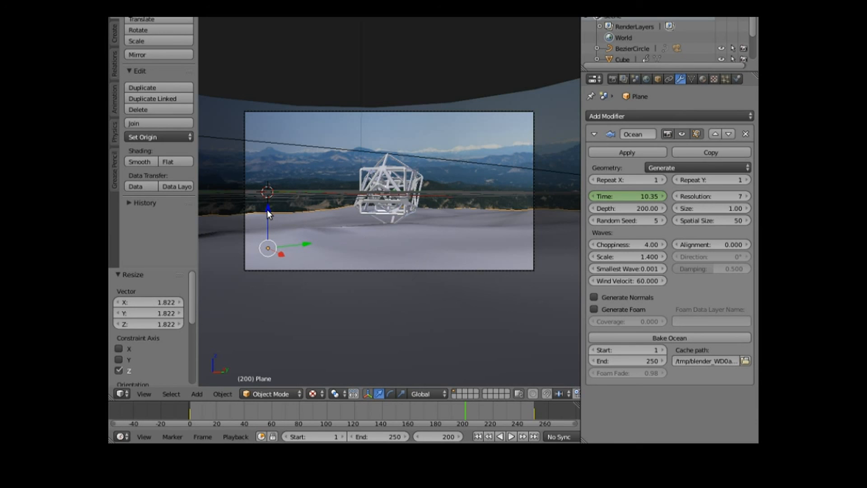
Step: Lower the terrain plane by about 0.298 along Z and return the timeline to frame 1
{"action": "left_click_drag", "start_coordinate": [267, 209], "coordinate": [267, 218]}
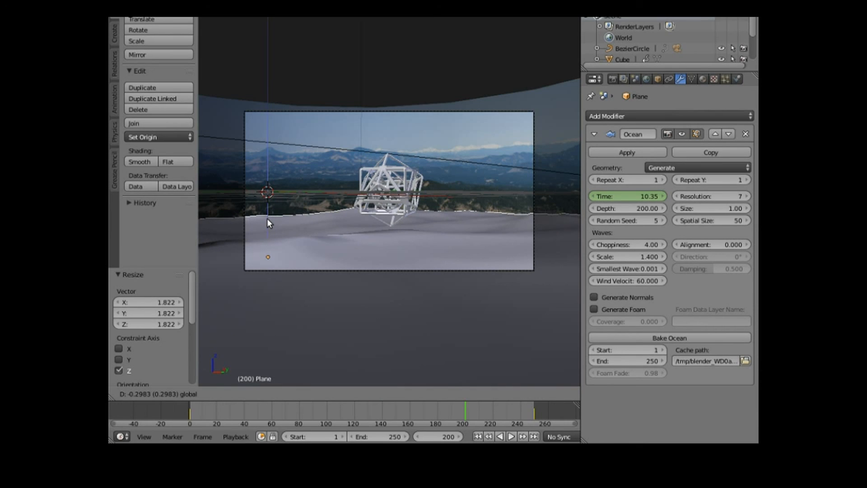
{"action": "left_click", "coordinate": [330, 250]}
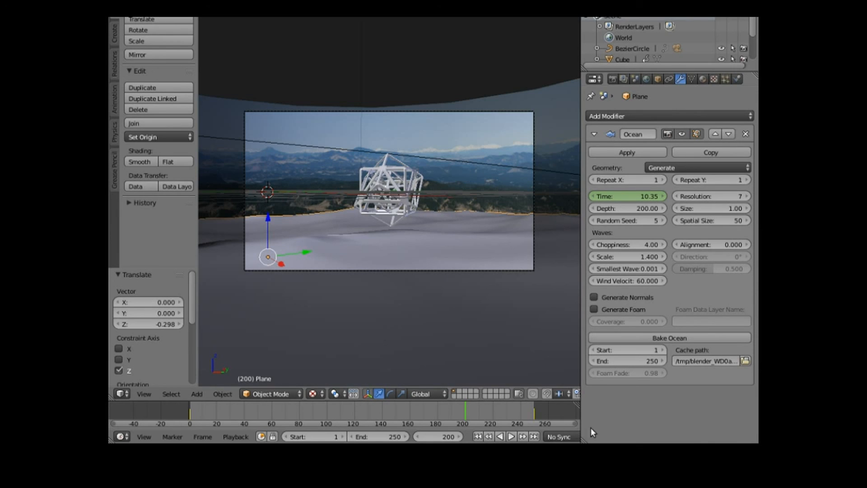
{"action": "left_click", "coordinate": [478, 436]}
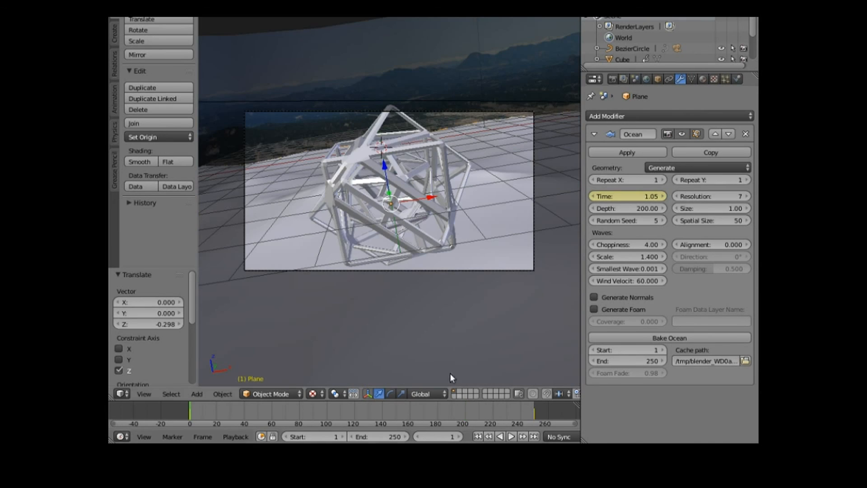
Step: Try the TV PAL 4:3 render preset for the output dimensions, and replace it with TV PAL 16:9
{"action": "left_click", "coordinate": [613, 79]}
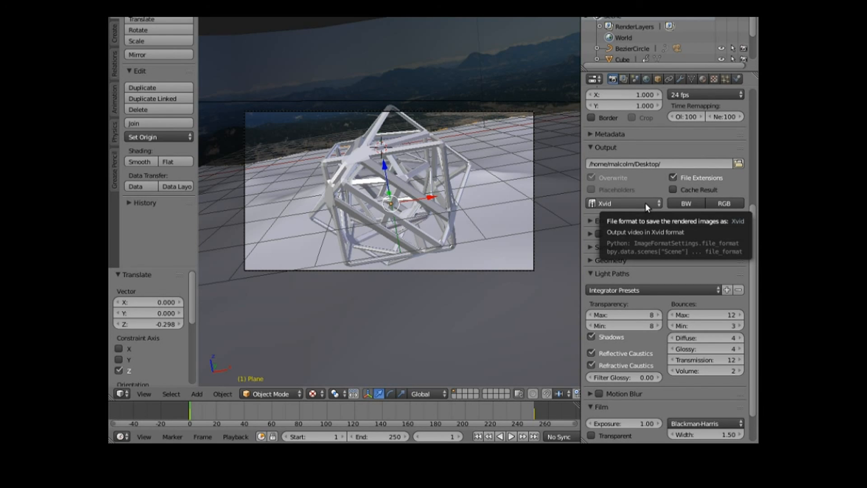
{"action": "left_click_drag", "start_coordinate": [753, 222], "coordinate": [757, 98]}
{"action": "left_click", "coordinate": [716, 200]}
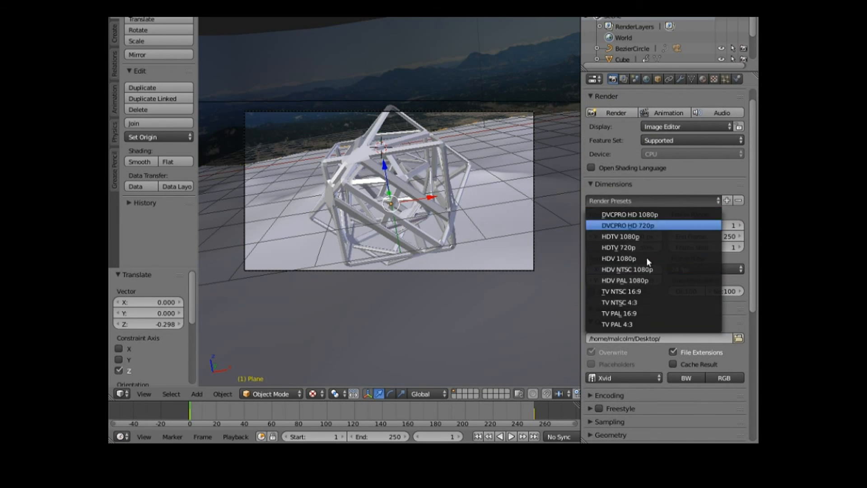
{"action": "left_click", "coordinate": [629, 324]}
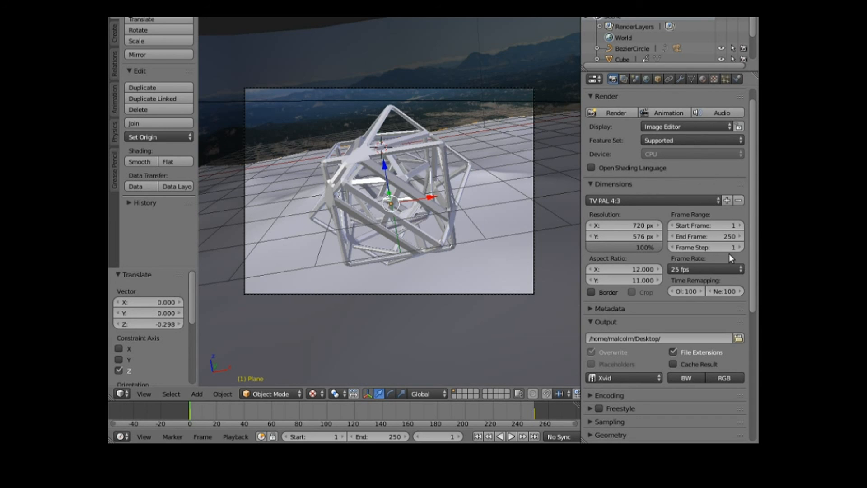
{"action": "left_click", "coordinate": [719, 200]}
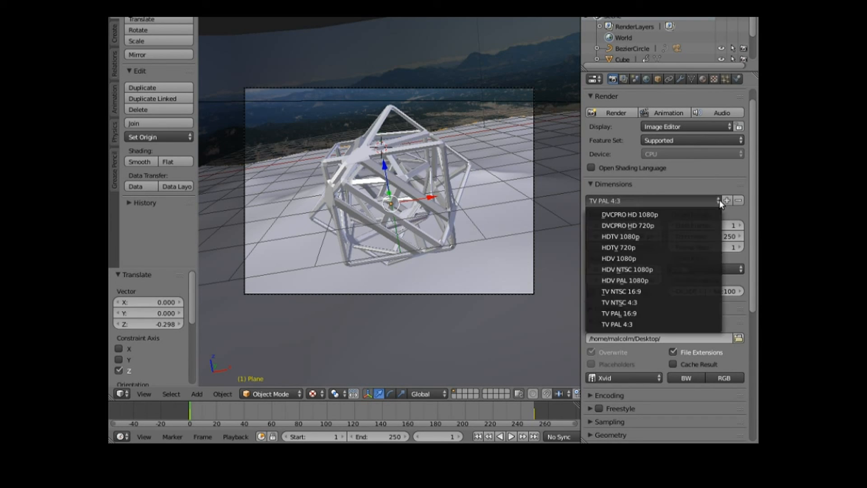
{"action": "left_click", "coordinate": [631, 312]}
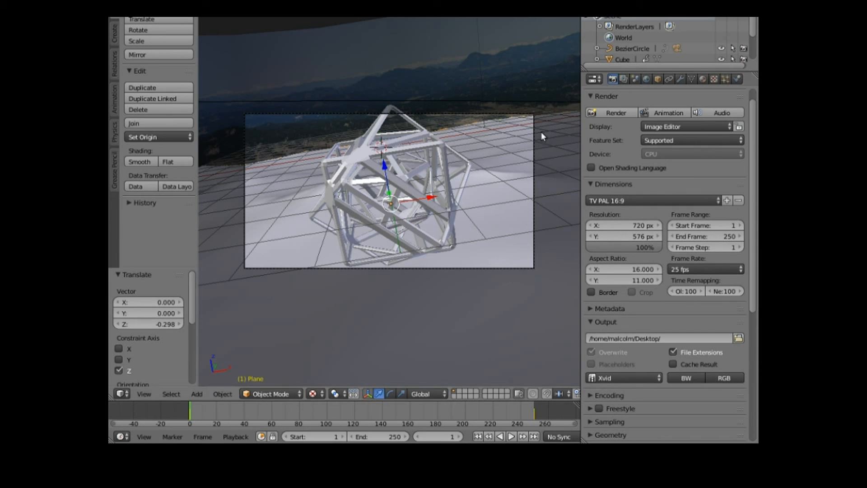
Step: Add the file name sa to the desktop output path and set the output format to H.264
{"action": "scroll", "coordinate": [673, 257], "scroll_direction": "down", "scroll_amount": 3}
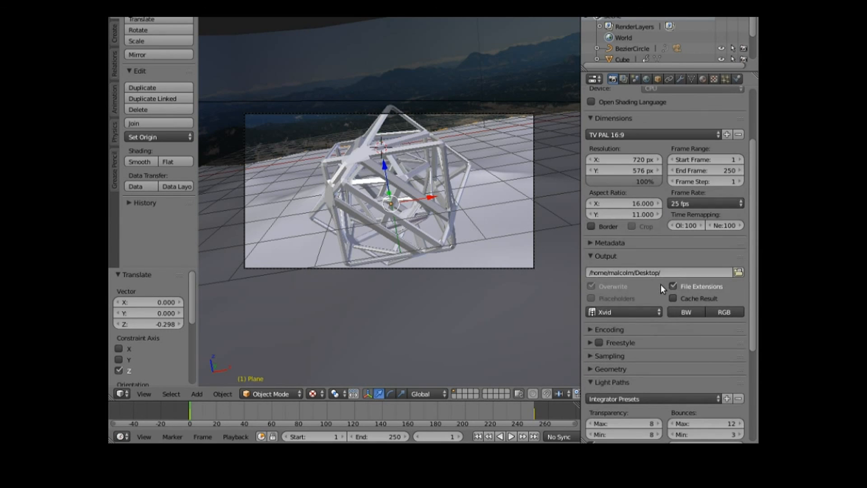
{"action": "left_click", "coordinate": [673, 273]}
{"action": "type", "text": "sa"}
{"action": "key", "text": "Return"}
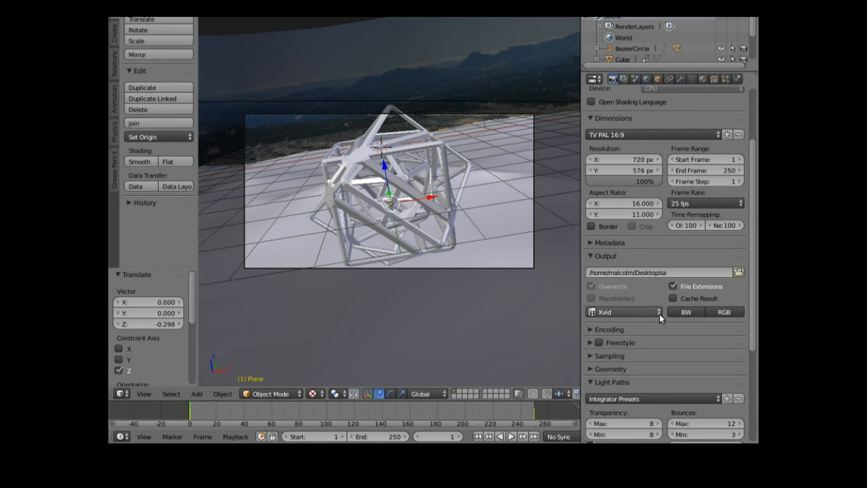
{"action": "left_click", "coordinate": [658, 312]}
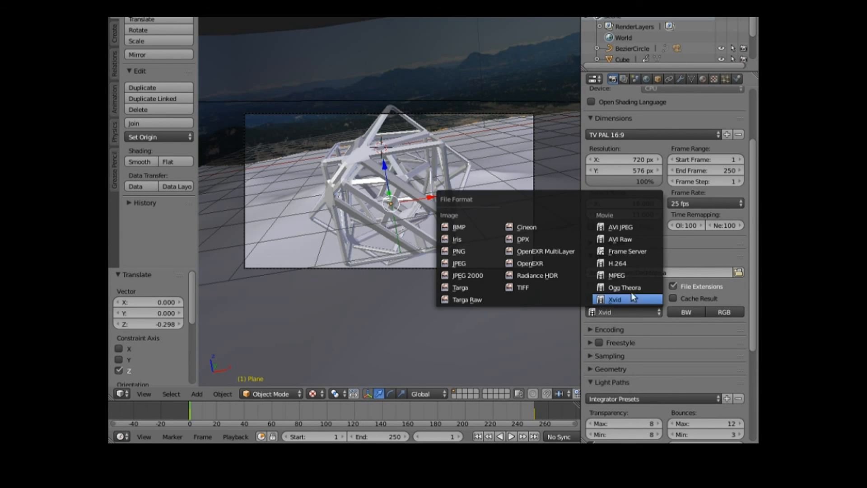
{"action": "left_click", "coordinate": [623, 259]}
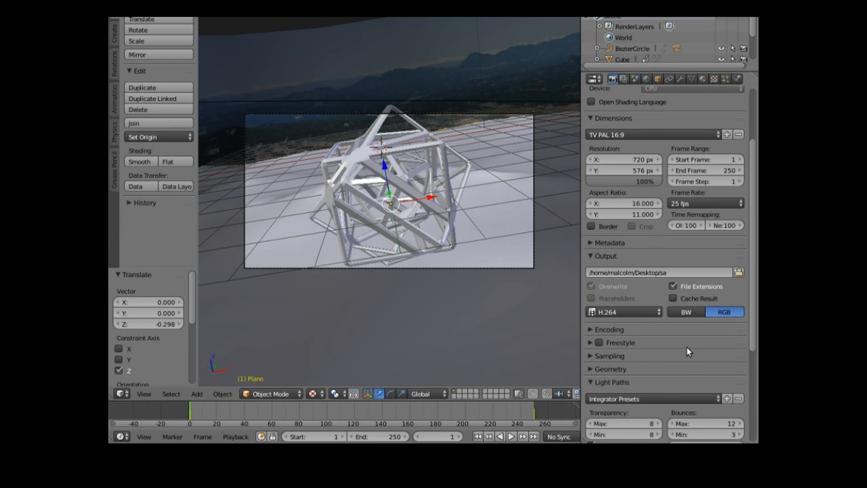
Step: Expand the Sampling settings and set the render samples to 60
{"action": "scroll", "coordinate": [687, 348], "scroll_direction": "down", "scroll_amount": 3}
{"action": "scroll", "coordinate": [673, 321], "scroll_direction": "down", "scroll_amount": 2}
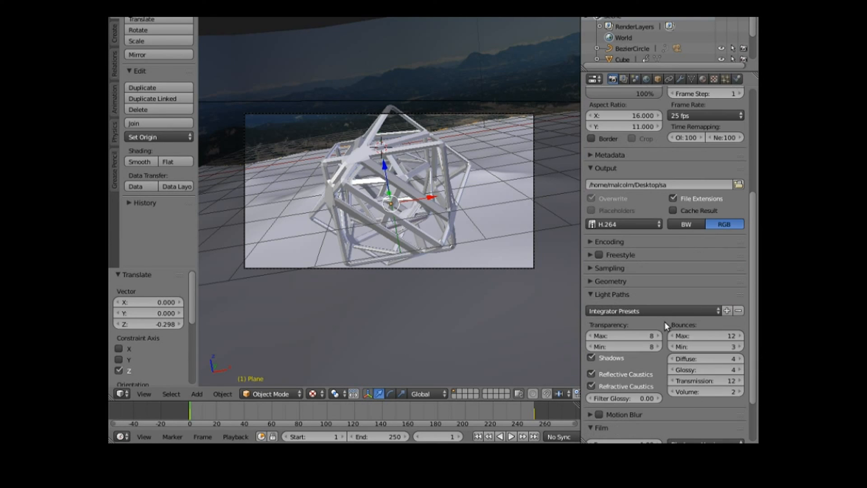
{"action": "scroll", "coordinate": [646, 316], "scroll_direction": "down", "scroll_amount": 3}
{"action": "scroll", "coordinate": [646, 319], "scroll_direction": "down", "scroll_amount": 2}
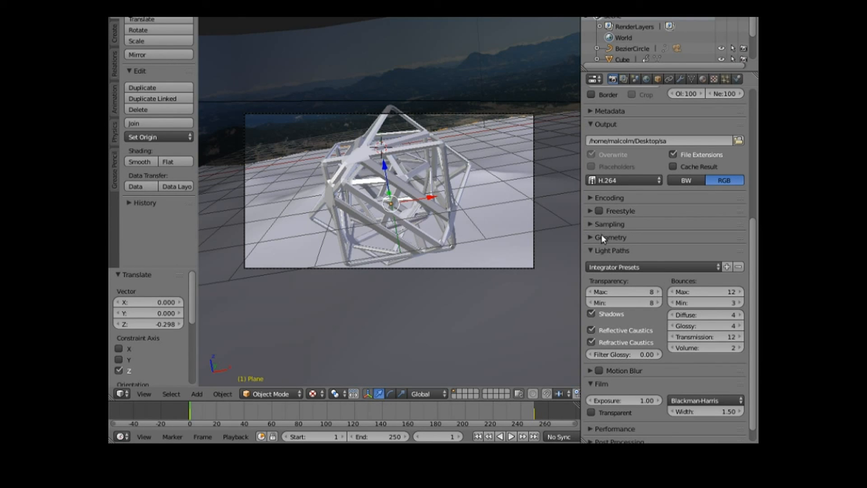
{"action": "left_click", "coordinate": [593, 224]}
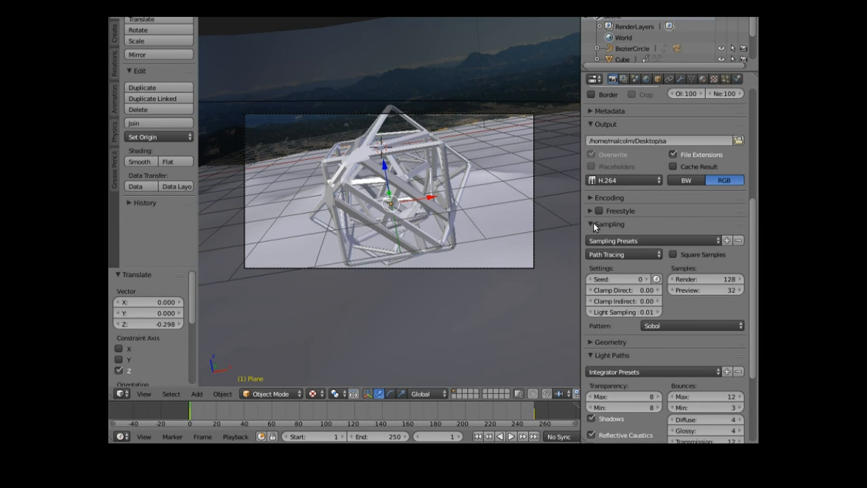
{"action": "left_click", "coordinate": [716, 279]}
{"action": "type", "text": "6"}
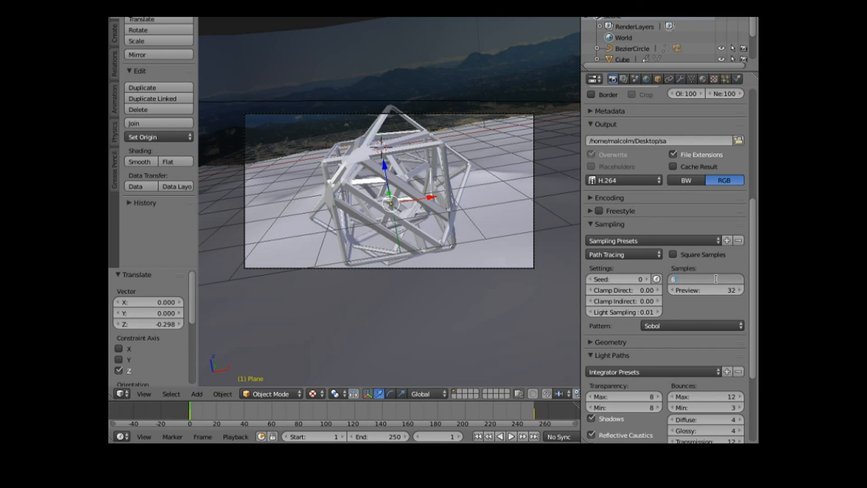
{"action": "type", "text": "0"}
{"action": "key", "text": "Return"}
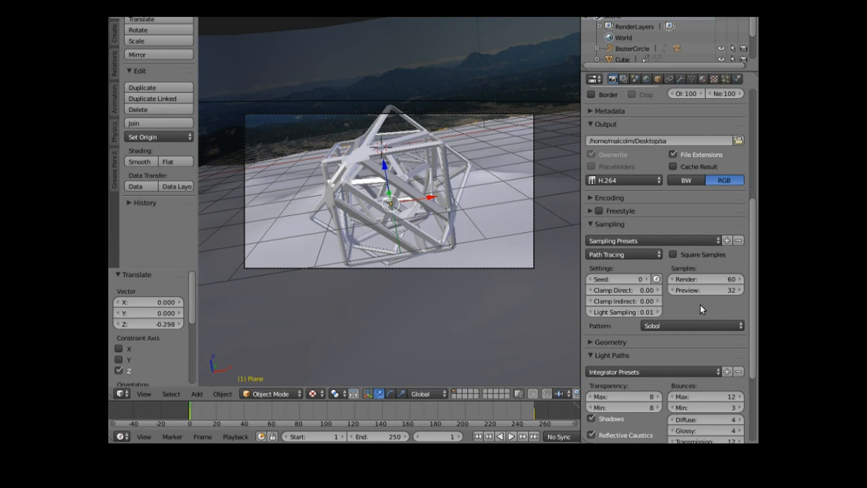
Step: Set the Volume bounces to 0 and the minimum Transparency to 2 in the Light Paths settings
{"action": "scroll", "coordinate": [708, 403], "scroll_direction": "down", "scroll_amount": 4}
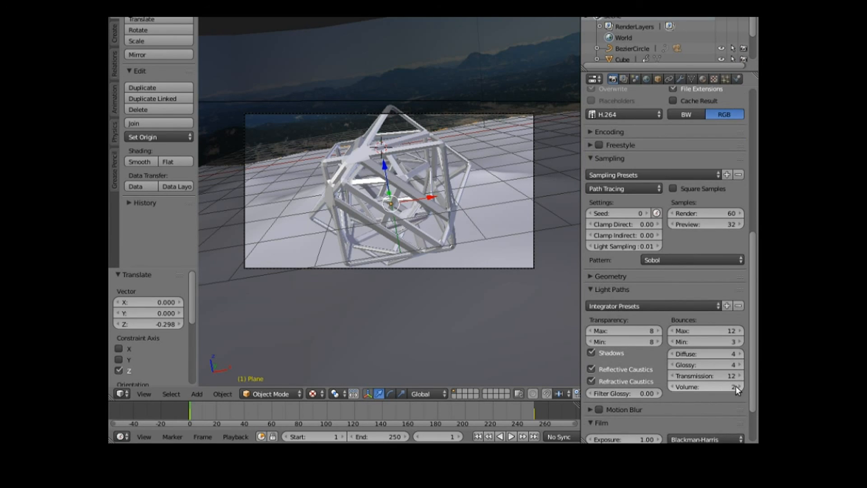
{"action": "left_click", "coordinate": [673, 387]}
{"action": "left_click", "coordinate": [673, 386]}
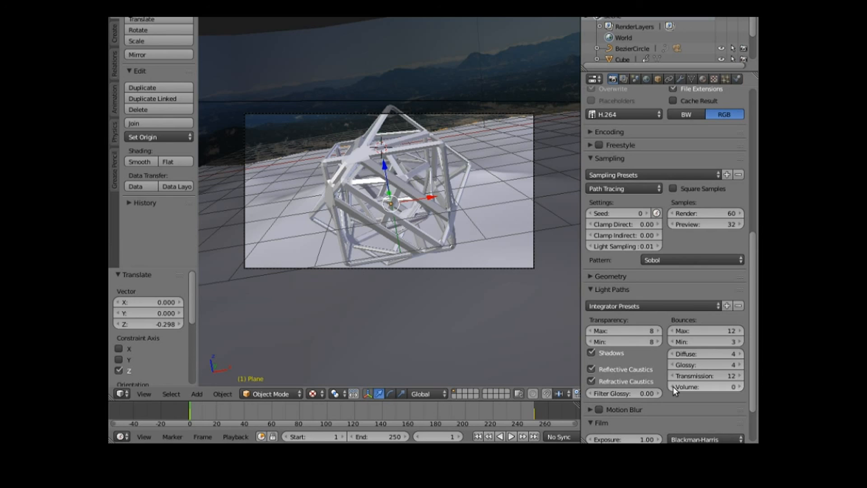
{"action": "left_click", "coordinate": [592, 342]}
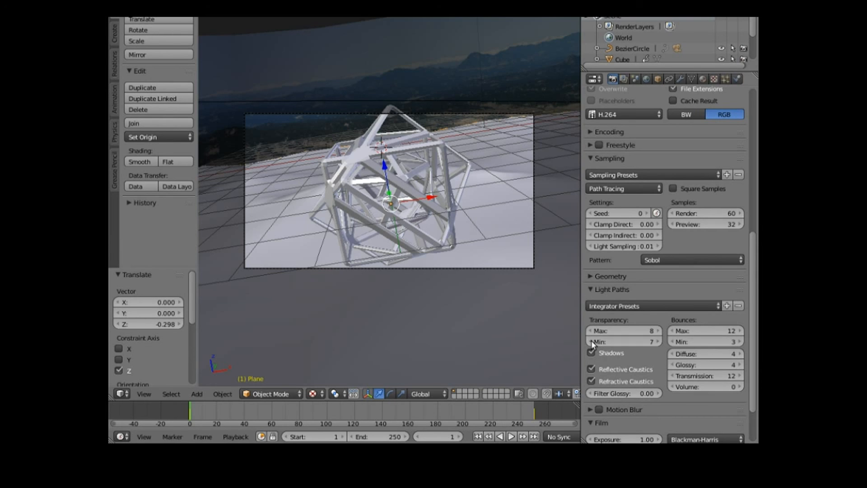
{"action": "left_click", "coordinate": [592, 342]}
{"action": "left_click", "coordinate": [592, 342]}
{"action": "left_click", "coordinate": [592, 342]}
{"action": "left_click", "coordinate": [591, 342]}
{"action": "left_click", "coordinate": [592, 342]}
Step: Set the Transmission bounces to 8 and disable Refractive Caustics
{"action": "left_click", "coordinate": [672, 376]}
{"action": "left_click", "coordinate": [673, 376]}
{"action": "left_click", "coordinate": [672, 375]}
{"action": "left_click", "coordinate": [673, 376]}
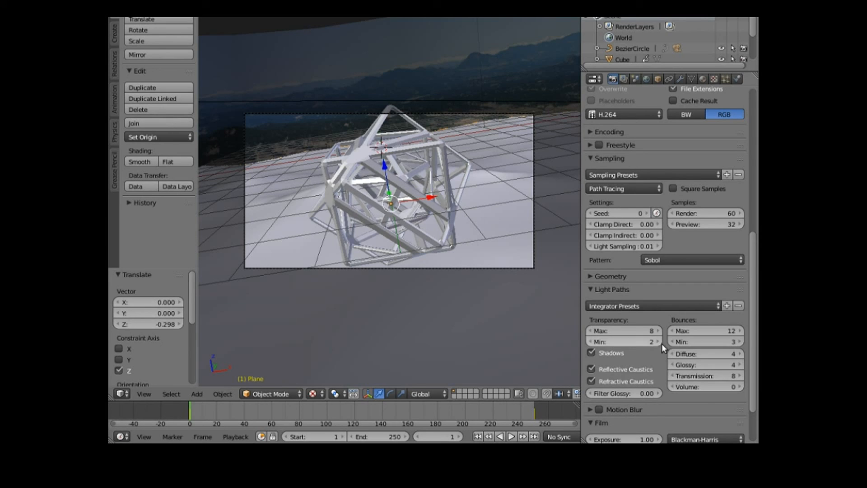
{"action": "left_click", "coordinate": [592, 381]}
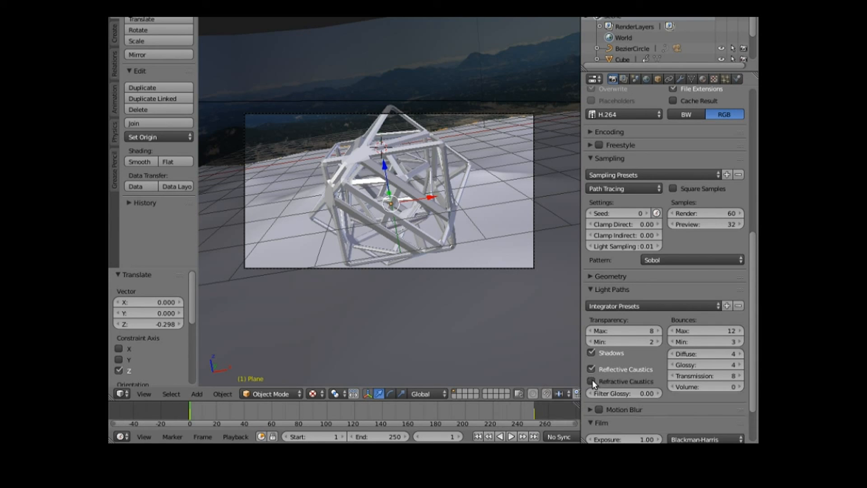
{"action": "scroll", "coordinate": [619, 367], "scroll_direction": "down", "scroll_amount": 5}
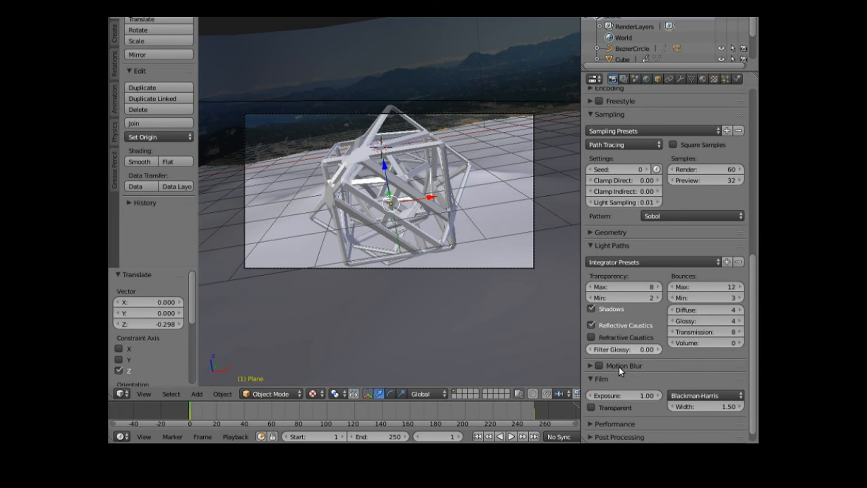
{"action": "scroll", "coordinate": [625, 379], "scroll_direction": "up", "scroll_amount": 8}
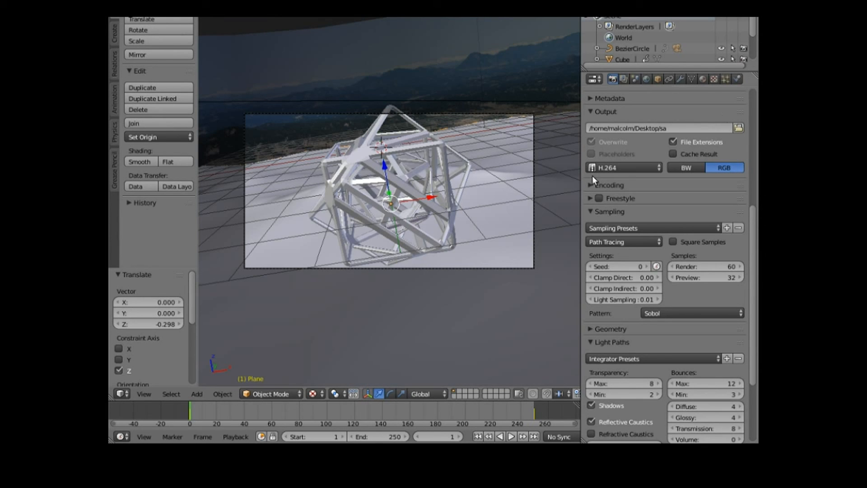
Step: Apply the Canon C300 preset to the camera and reduce its focal length to about 26.82 mm
{"action": "right_click", "coordinate": [533, 197]}
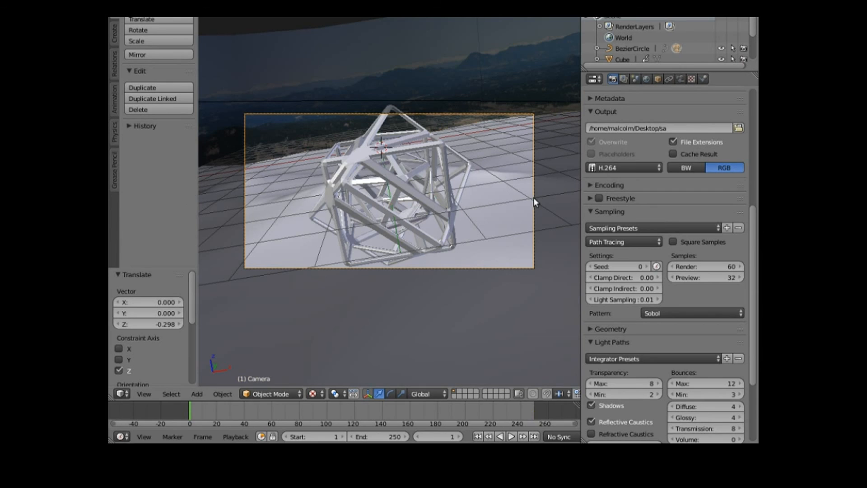
{"action": "left_click", "coordinate": [681, 79]}
{"action": "scroll", "coordinate": [639, 152], "scroll_direction": "up", "scroll_amount": 2}
{"action": "scroll", "coordinate": [639, 153], "scroll_direction": "up", "scroll_amount": 5}
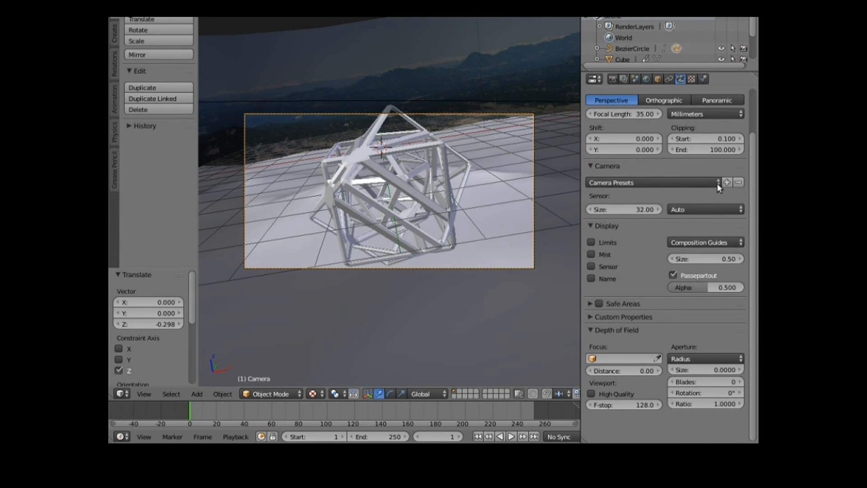
{"action": "left_click", "coordinate": [718, 183]}
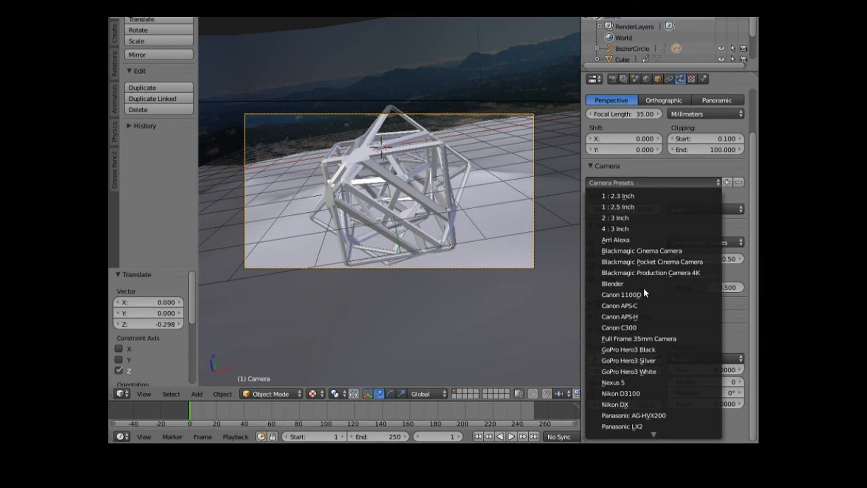
{"action": "left_click", "coordinate": [637, 327]}
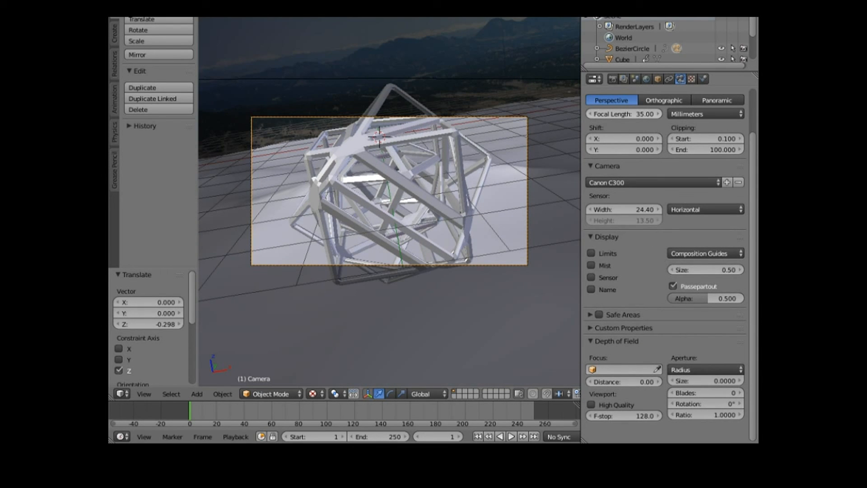
{"action": "left_click_drag", "start_coordinate": [624, 114], "coordinate": [593, 114]}
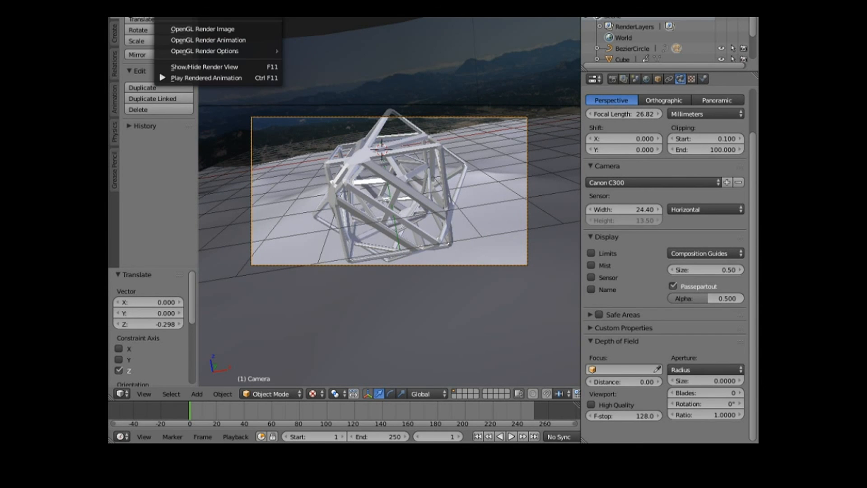
Step: Render the current frame to check the camera framing, and return to the 3D view
{"action": "left_click", "coordinate": [182, 19]}
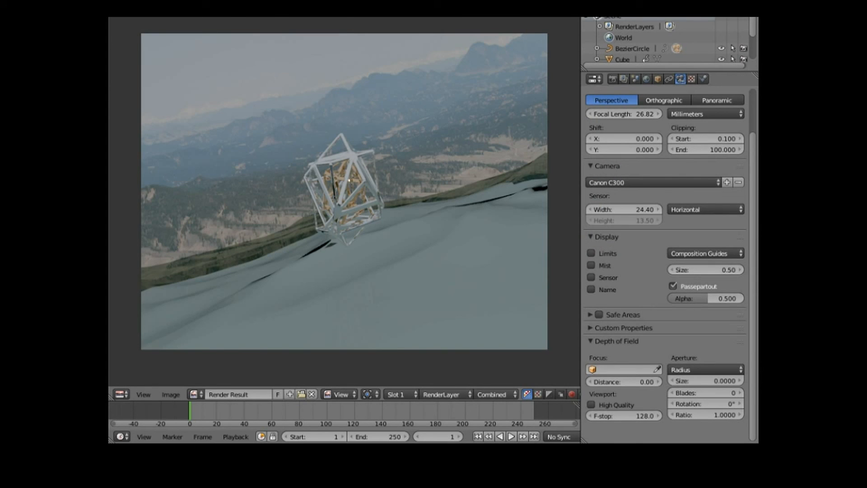
{"action": "left_click", "coordinate": [168, 14]}
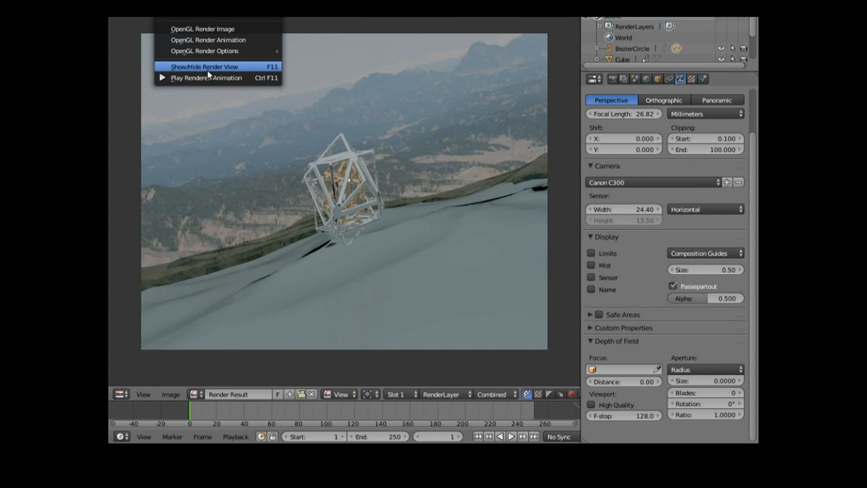
{"action": "left_click", "coordinate": [207, 69]}
Step: Set both Repeat X and Repeat Y of the terrain plane's Ocean modifier to 3
{"action": "scroll", "coordinate": [320, 226], "scroll_direction": "down", "scroll_amount": 8}
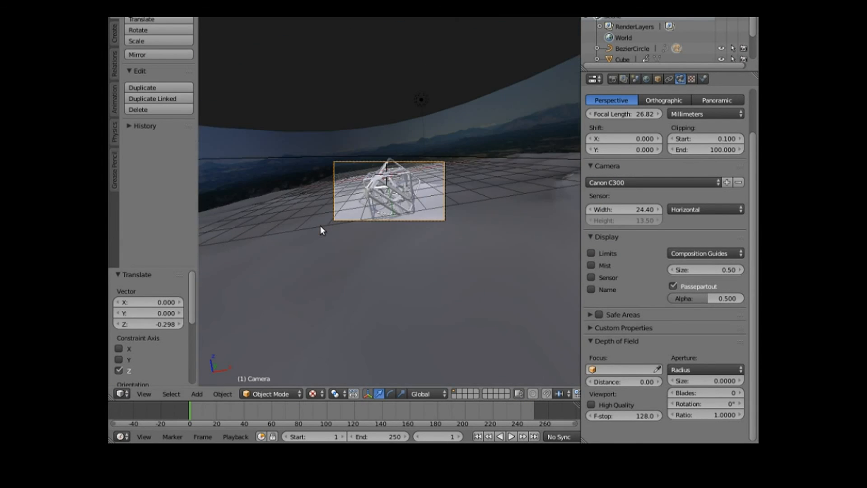
{"action": "right_click", "coordinate": [368, 268]}
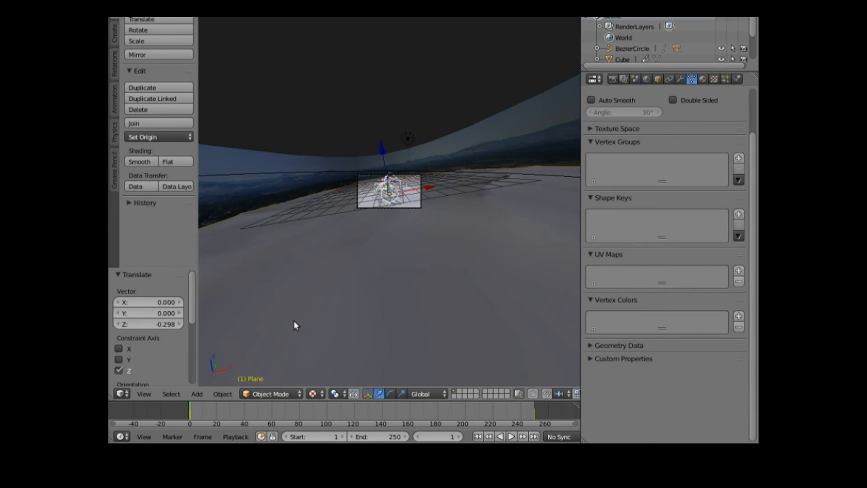
{"action": "middle_click_drag", "start_coordinate": [301, 338], "coordinate": [323, 338]}
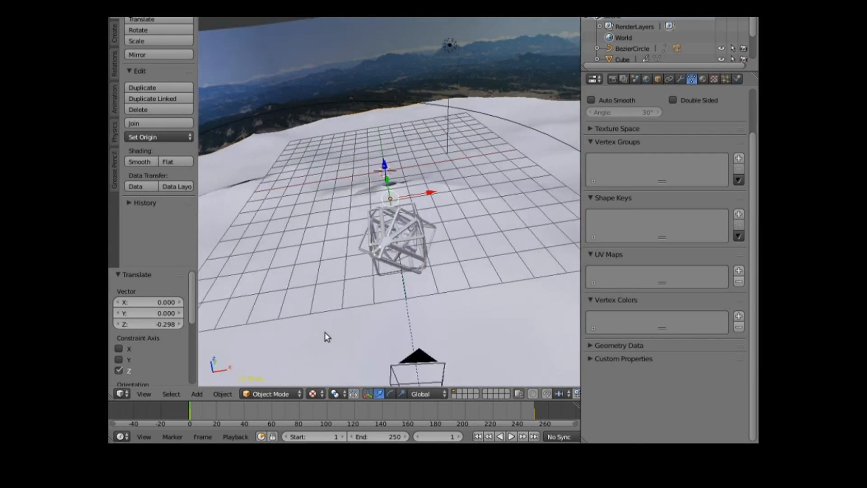
{"action": "scroll", "coordinate": [323, 338], "scroll_direction": "down", "scroll_amount": 8}
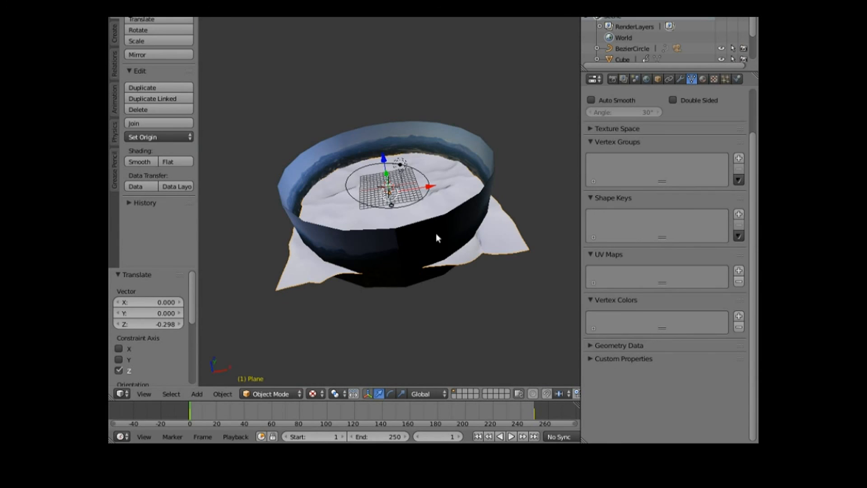
{"action": "scroll", "coordinate": [471, 233], "scroll_direction": "down", "scroll_amount": 1}
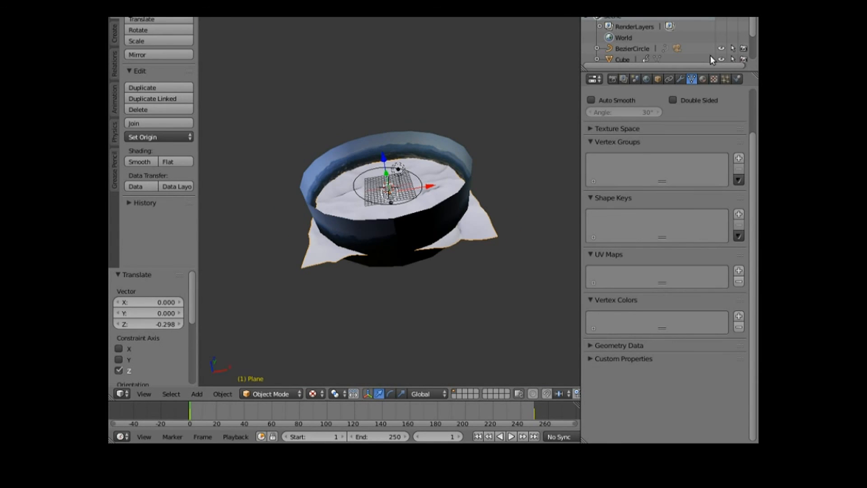
{"action": "left_click", "coordinate": [680, 78]}
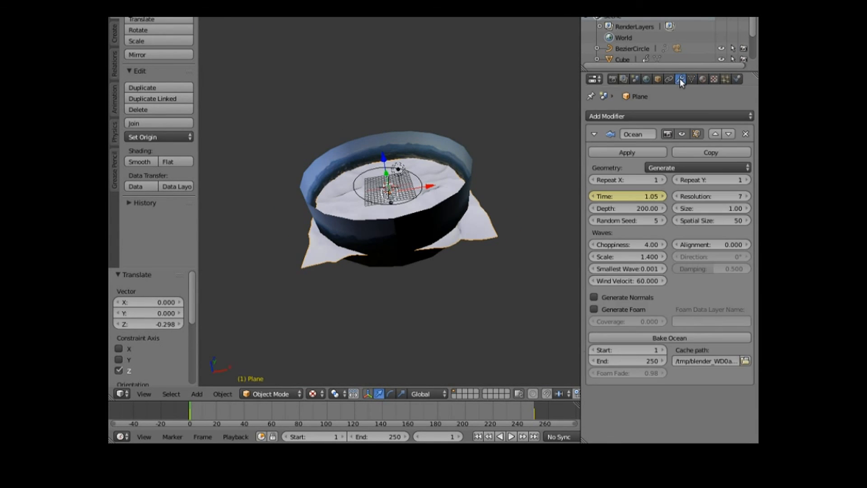
{"action": "left_click", "coordinate": [663, 179]}
{"action": "left_click", "coordinate": [663, 179]}
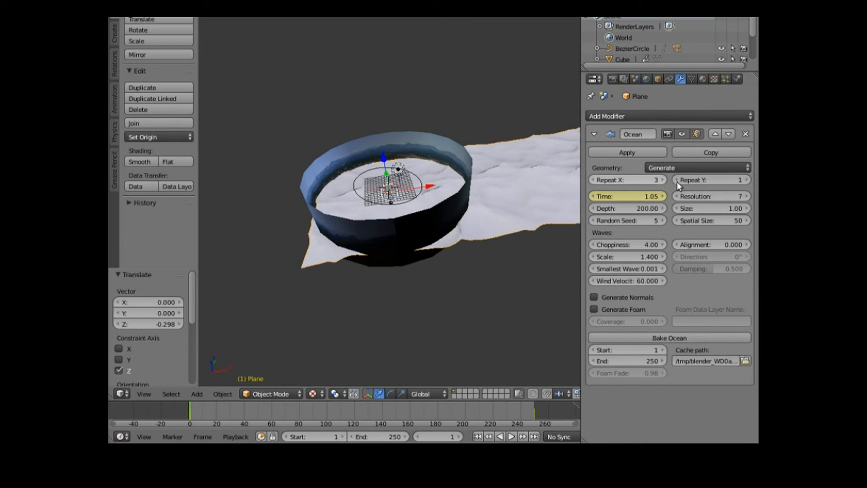
{"action": "left_click", "coordinate": [748, 180]}
{"action": "left_click", "coordinate": [747, 180]}
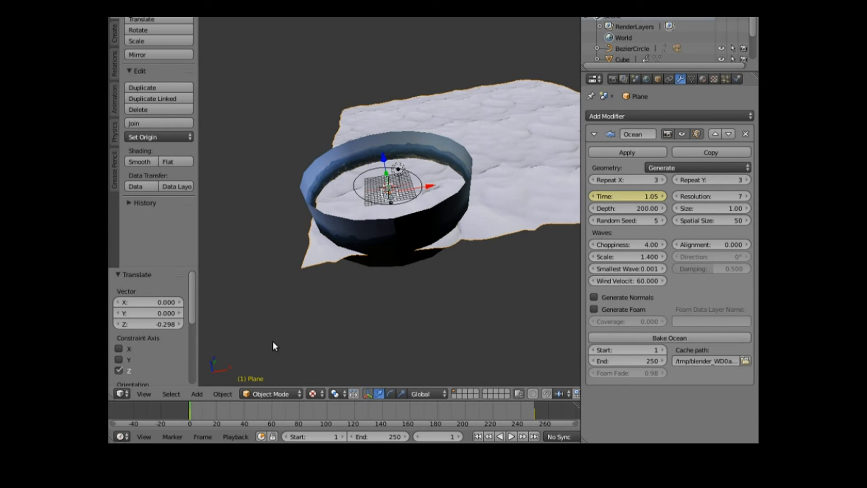
Step: Scale the ocean plane to about 0.286 and move it about -14.6 along X and -13.2 along Y across the panorama ring
{"action": "key", "text": "s"}
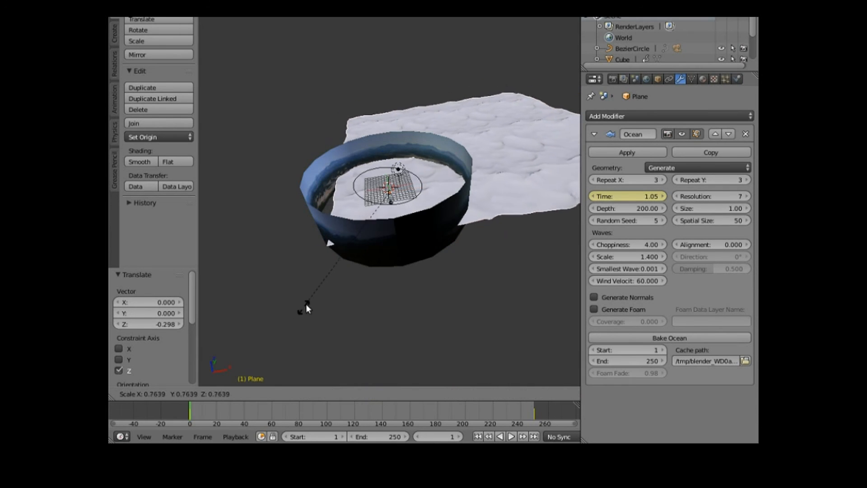
{"action": "left_click", "coordinate": [361, 239]}
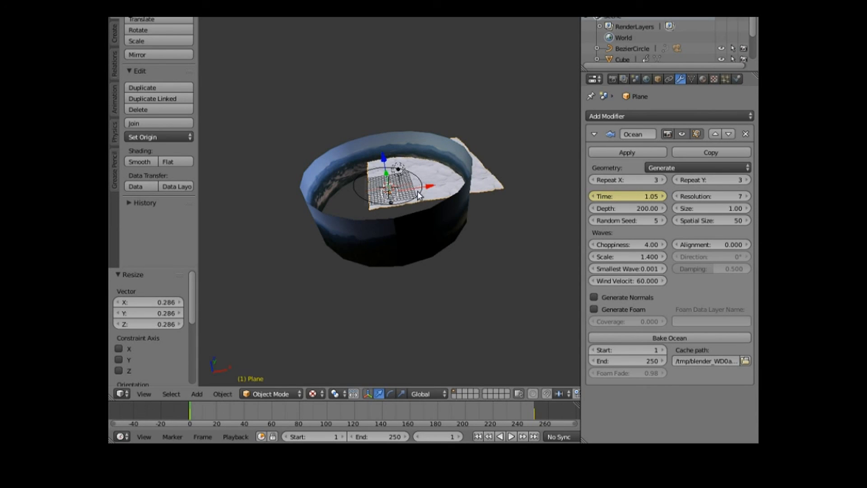
{"action": "key", "text": "g"}
{"action": "key", "text": "x"}
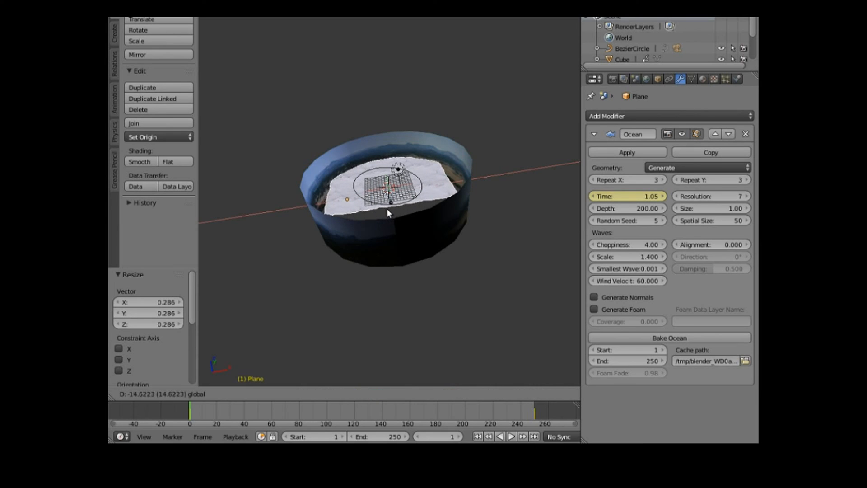
{"action": "left_click", "coordinate": [394, 190]}
{"action": "key", "text": "g"}
{"action": "key", "text": "y"}
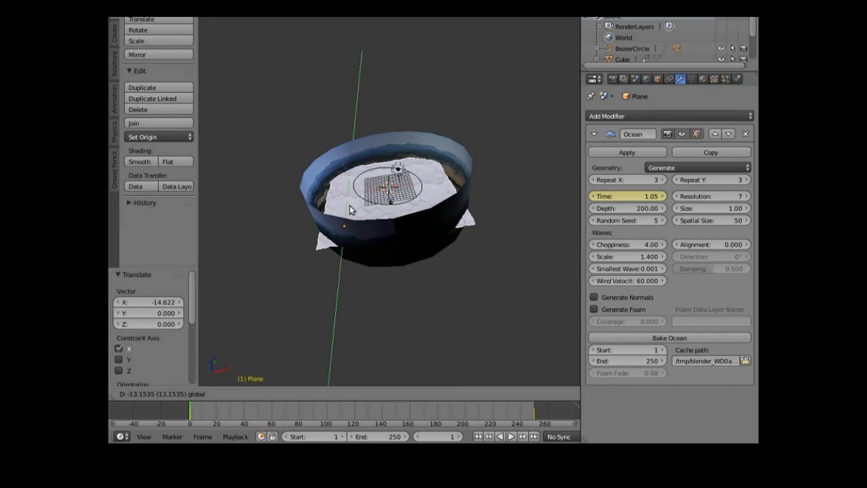
{"action": "left_click", "coordinate": [412, 264]}
Step: Enlarge the ocean plane by about 1.188 and 1.162, shifting it along X by about -3.05 and -3.2 to cover the ring's interior
{"action": "key", "text": "s"}
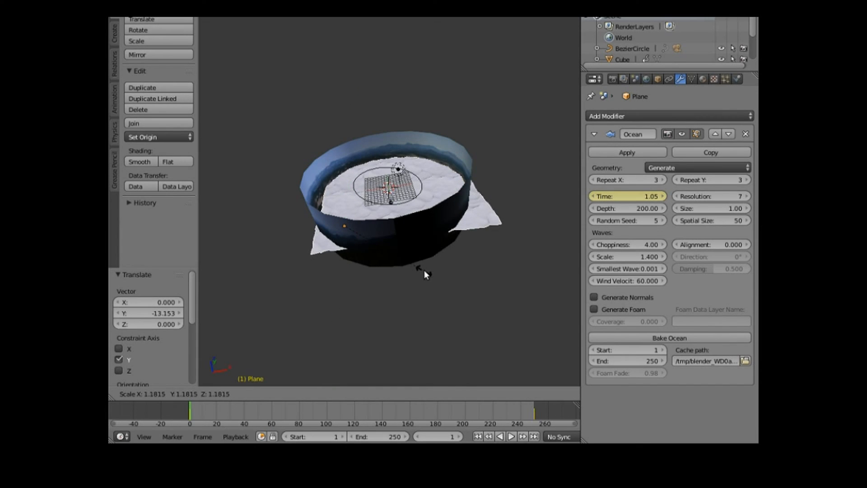
{"action": "left_click", "coordinate": [424, 271]}
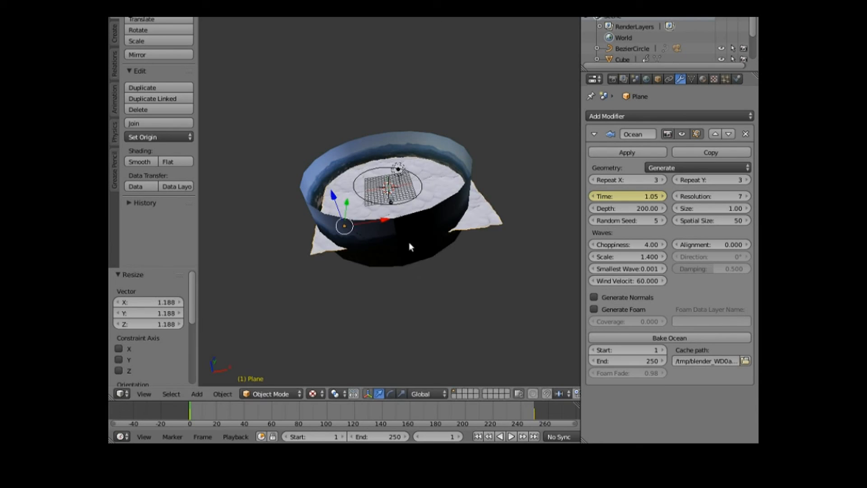
{"action": "left_click_drag", "start_coordinate": [385, 221], "coordinate": [376, 226]}
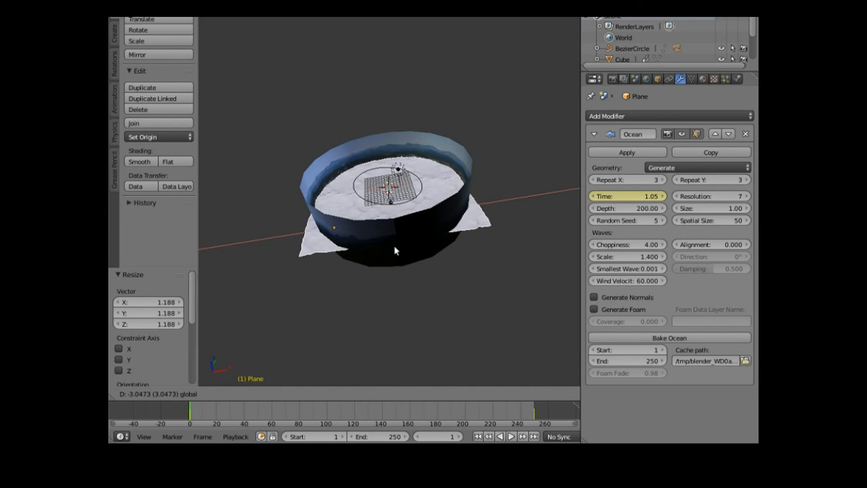
{"action": "left_click_drag", "start_coordinate": [395, 246], "coordinate": [395, 246]}
{"action": "key", "text": "s"}
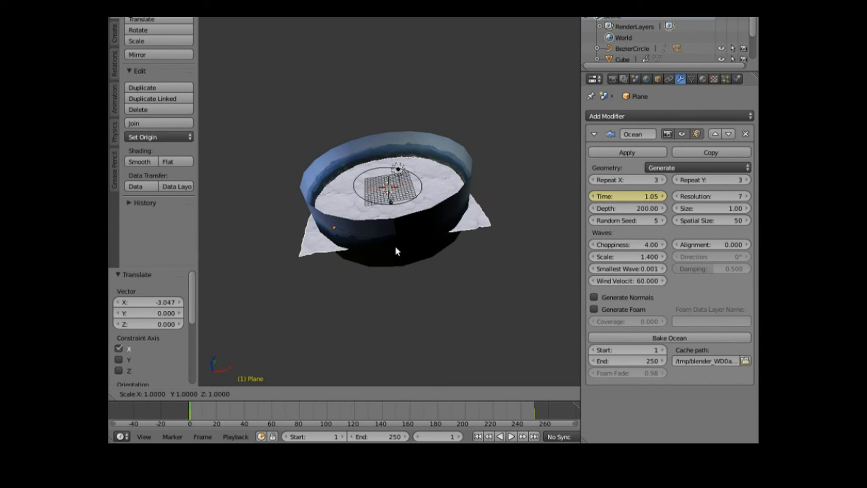
{"action": "left_click", "coordinate": [400, 262]}
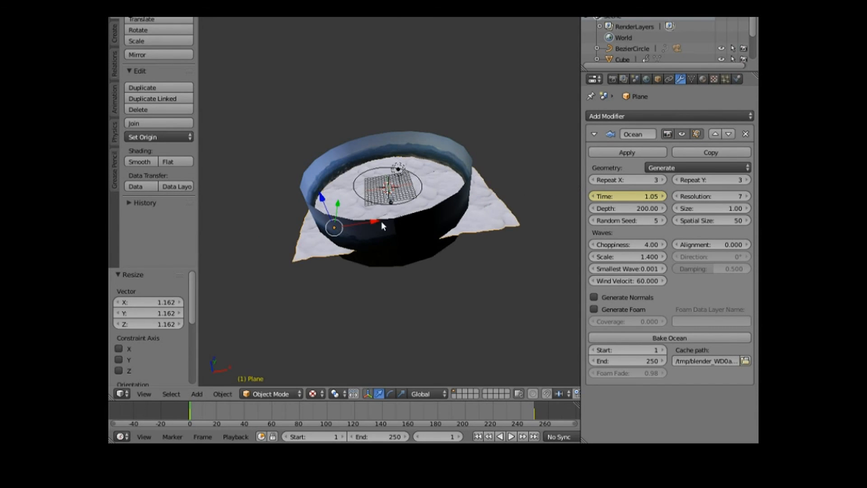
{"action": "left_click_drag", "start_coordinate": [340, 205], "coordinate": [364, 224]}
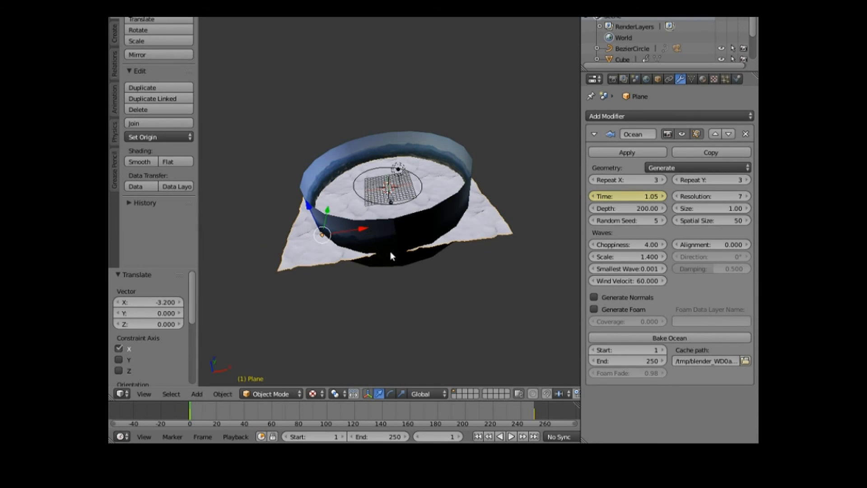
Step: Set the Ocean modifier's Alignment to 2.900, Direction to 39.6°, Damping to 0.164 and Wind Velocity to 50.4, and play the animation
{"action": "middle_click_drag", "start_coordinate": [391, 262], "coordinate": [362, 310]}
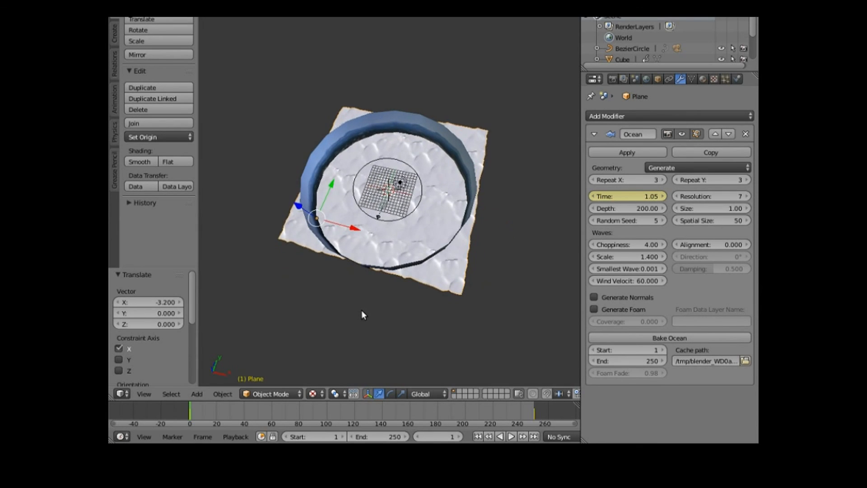
{"action": "scroll", "coordinate": [361, 310], "scroll_direction": "up", "scroll_amount": 3}
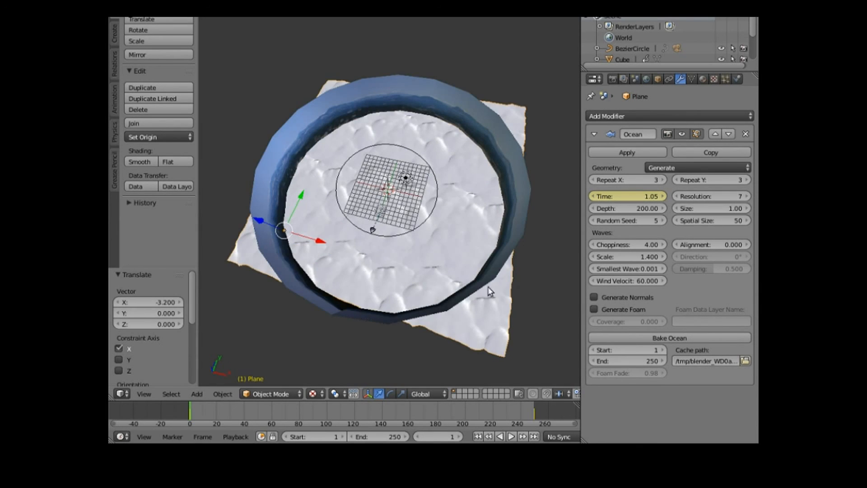
{"action": "scroll", "coordinate": [483, 286], "scroll_direction": "up", "scroll_amount": 1}
{"action": "mouse_move", "coordinate": [693, 246]}
{"action": "left_mouse_down"}
{"action": "mouse_move", "coordinate": [747, 256]}
{"action": "mouse_move", "coordinate": [667, 271]}
{"action": "mouse_move", "coordinate": [690, 269]}
{"action": "left_mouse_up"}
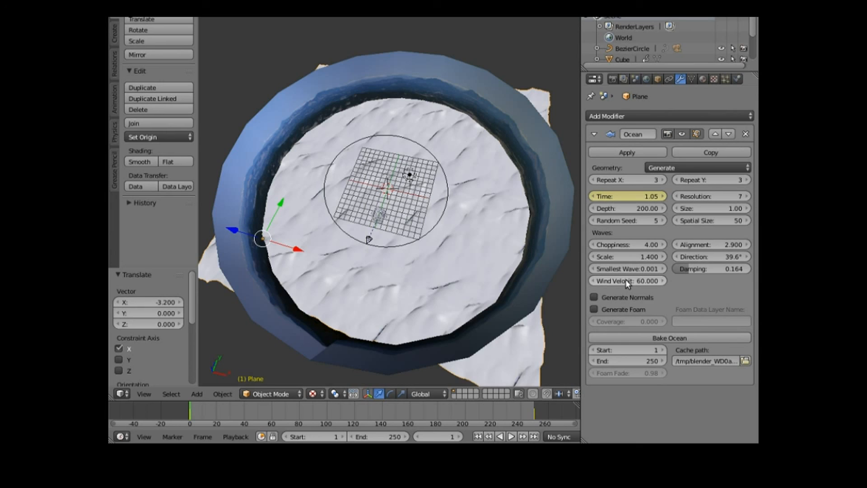
{"action": "left_click_drag", "start_coordinate": [625, 281], "coordinate": [626, 281]}
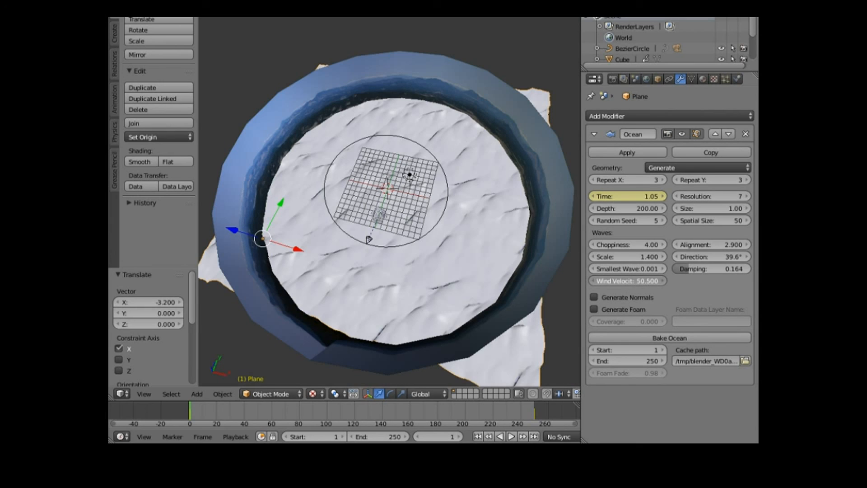
{"action": "left_click_drag", "start_coordinate": [626, 281], "coordinate": [624, 281]}
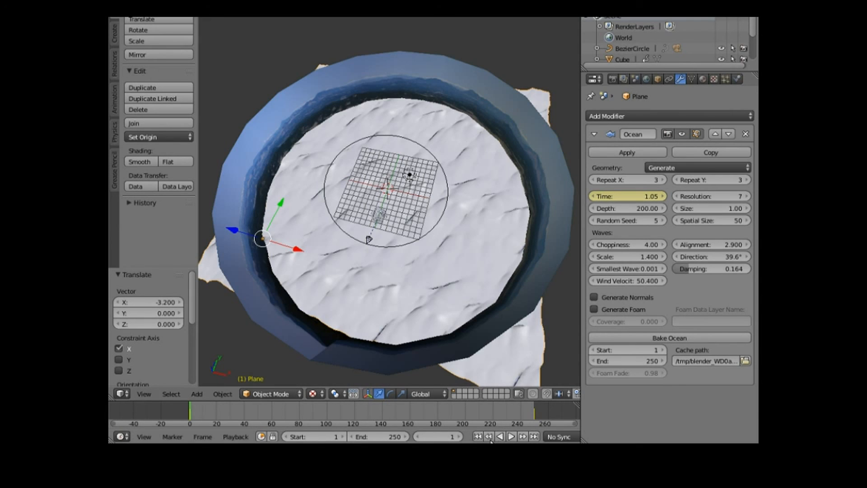
{"action": "left_click", "coordinate": [512, 437]}
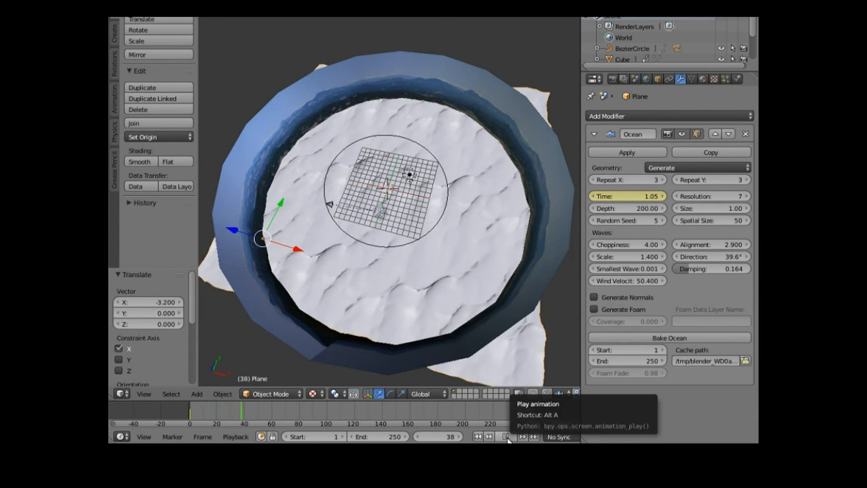
{"action": "left_click", "coordinate": [506, 436]}
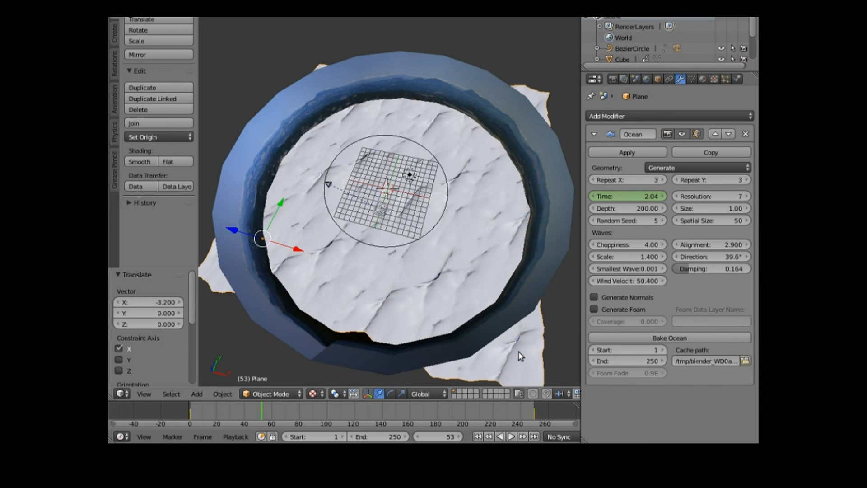
Step: Show the plane's material nodes in the Compositing screen layout and set the Glass BSDF roughness to 0.083
{"action": "left_click", "coordinate": [703, 79]}
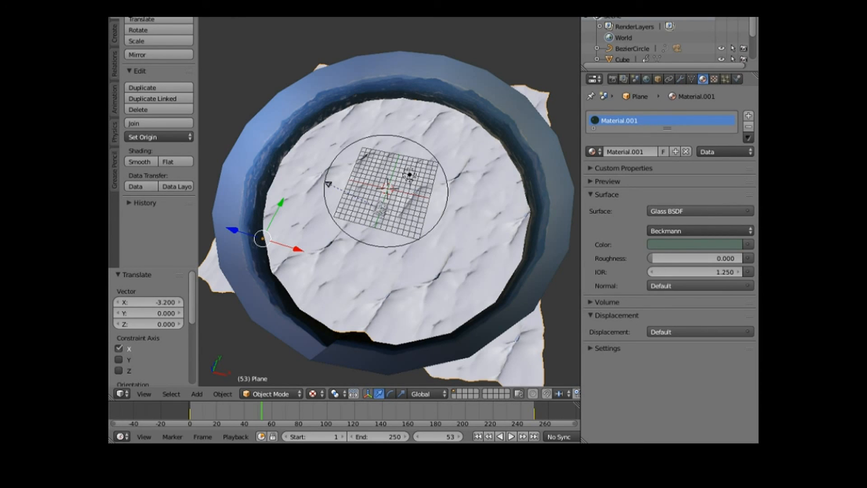
{"action": "left_click", "coordinate": [251, 17]}
{"action": "left_click", "coordinate": [269, 26]}
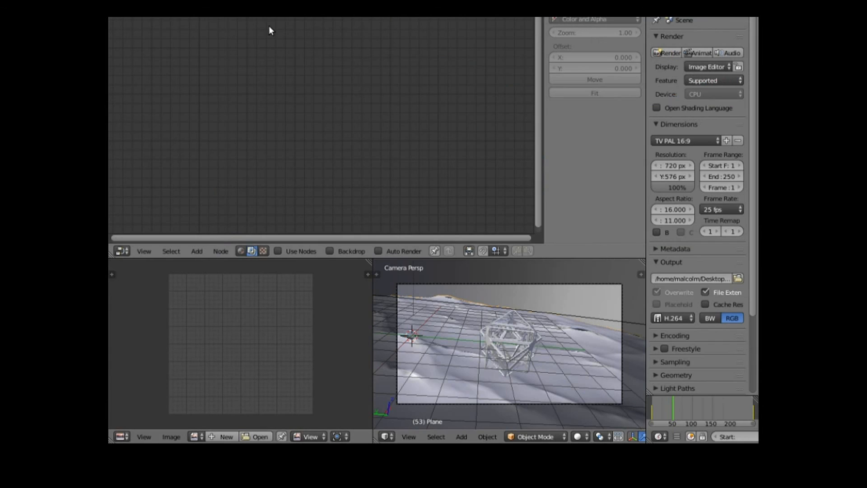
{"action": "left_click", "coordinate": [241, 252]}
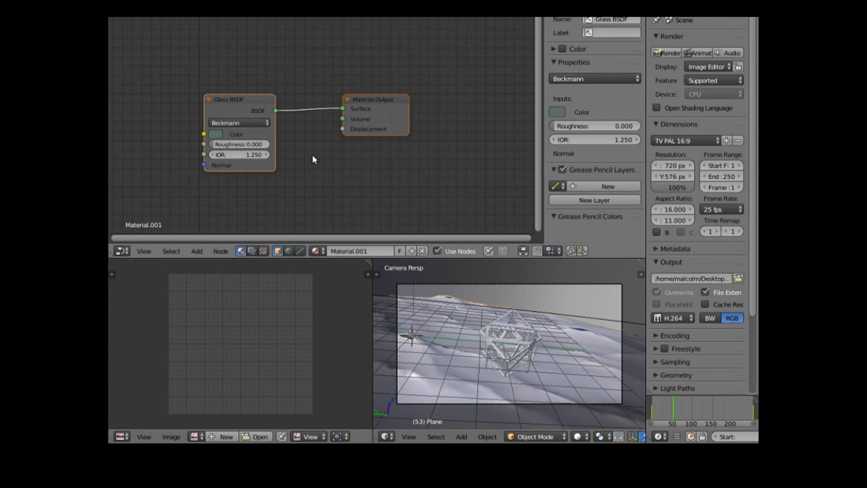
{"action": "left_click_drag", "start_coordinate": [250, 98], "coordinate": [221, 32]}
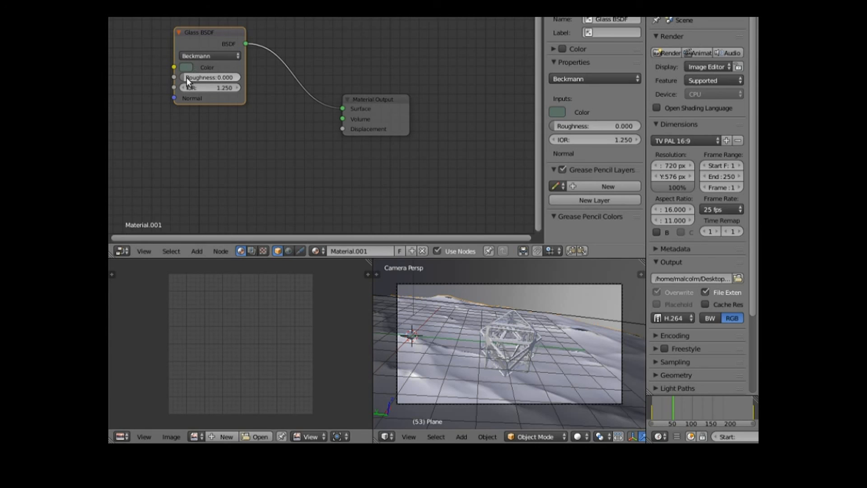
{"action": "left_click_drag", "start_coordinate": [209, 78], "coordinate": [215, 77]}
Step: Add a Bump node below the Glass BSDF node and move the Material Output node farther away to make room
{"action": "left_click", "coordinate": [195, 251]}
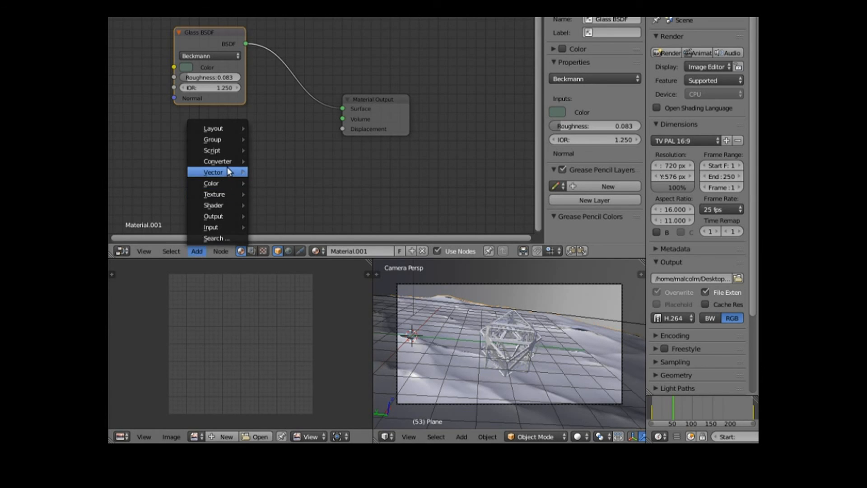
{"action": "mouse_move", "coordinate": [229, 171]}
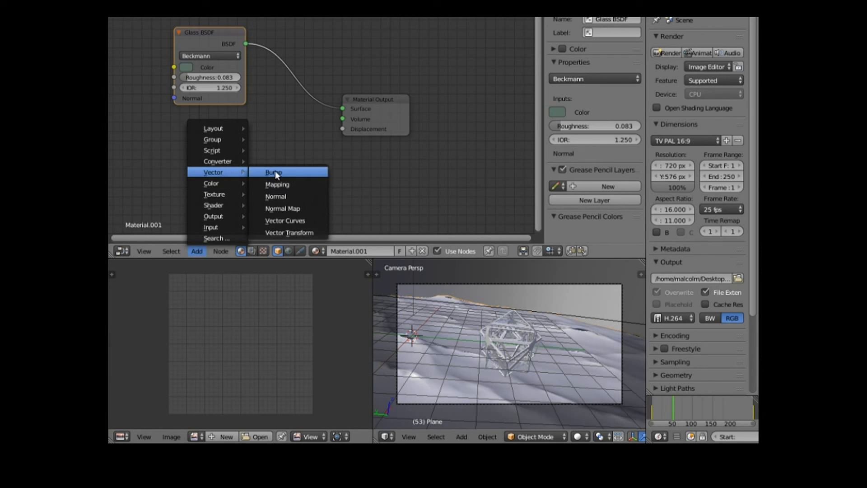
{"action": "left_click", "coordinate": [275, 170]}
{"action": "left_click", "coordinate": [250, 138]}
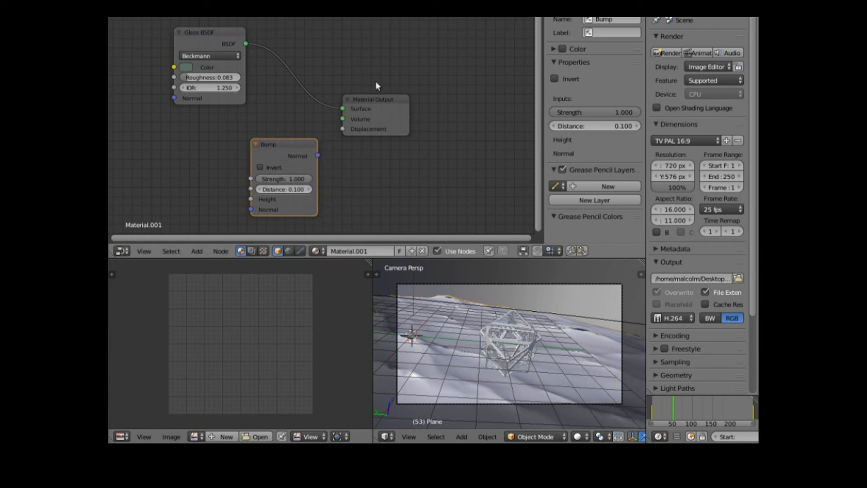
{"action": "left_click_drag", "start_coordinate": [378, 96], "coordinate": [441, 67]}
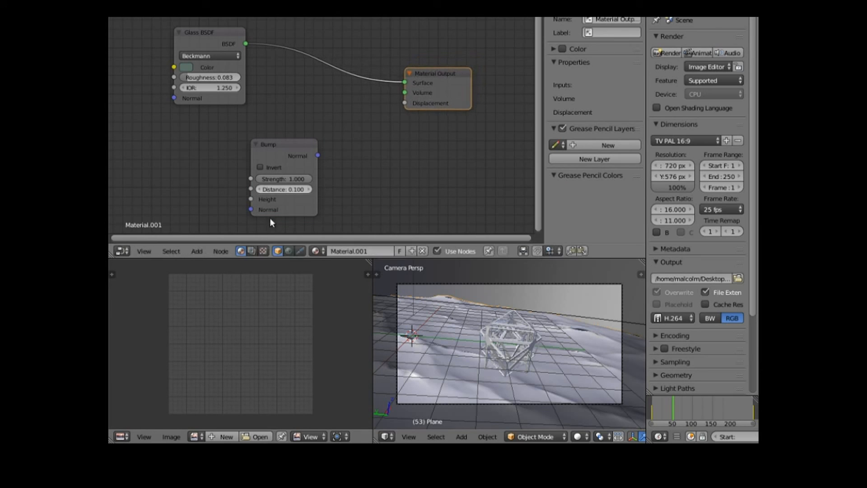
Step: Add a Math node set to Multiply, linking the Bump's Normal to its second value and its output to the material's Displacement
{"action": "left_click", "coordinate": [198, 250]}
{"action": "mouse_move", "coordinate": [246, 162]}
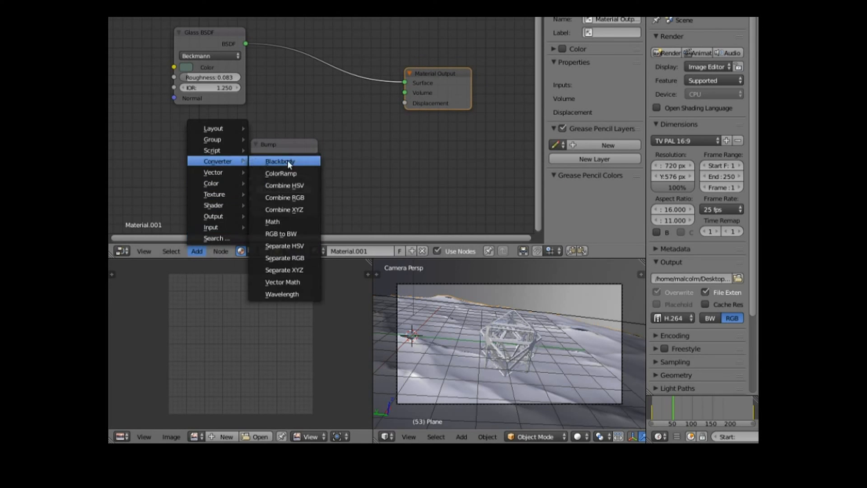
{"action": "left_click", "coordinate": [291, 218]}
{"action": "left_click", "coordinate": [337, 129]}
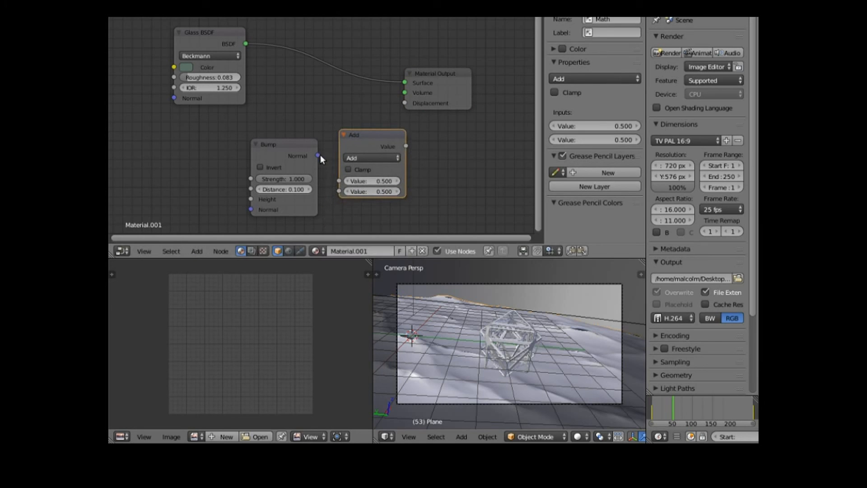
{"action": "left_click_drag", "start_coordinate": [318, 155], "coordinate": [339, 192]}
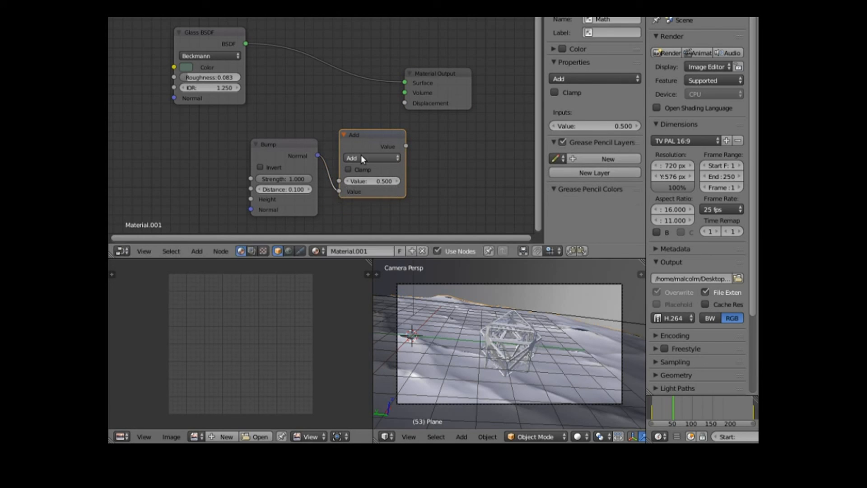
{"action": "left_click", "coordinate": [362, 156]}
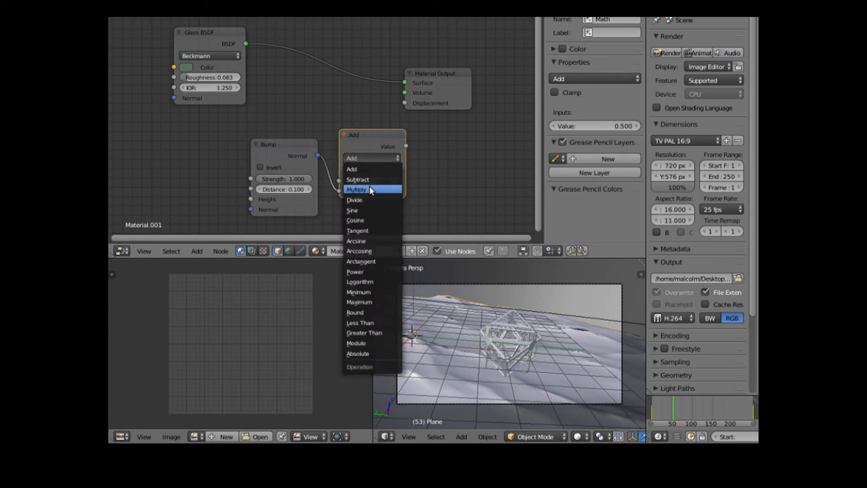
{"action": "left_click", "coordinate": [370, 189]}
{"action": "left_click_drag", "start_coordinate": [406, 146], "coordinate": [401, 100]}
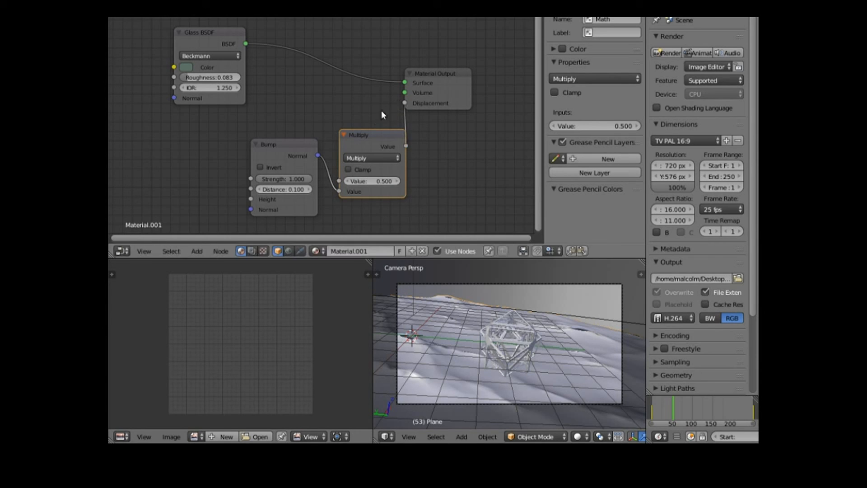
Step: Add an Image Texture node beside the Bump node and link its Color output to the Bump's Height input
{"action": "left_click", "coordinate": [198, 252]}
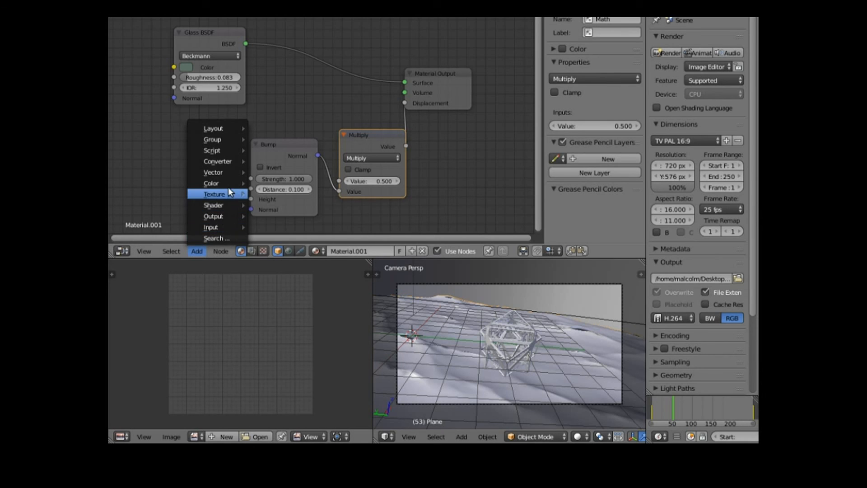
{"action": "mouse_move", "coordinate": [229, 196]}
{"action": "left_click", "coordinate": [297, 243]}
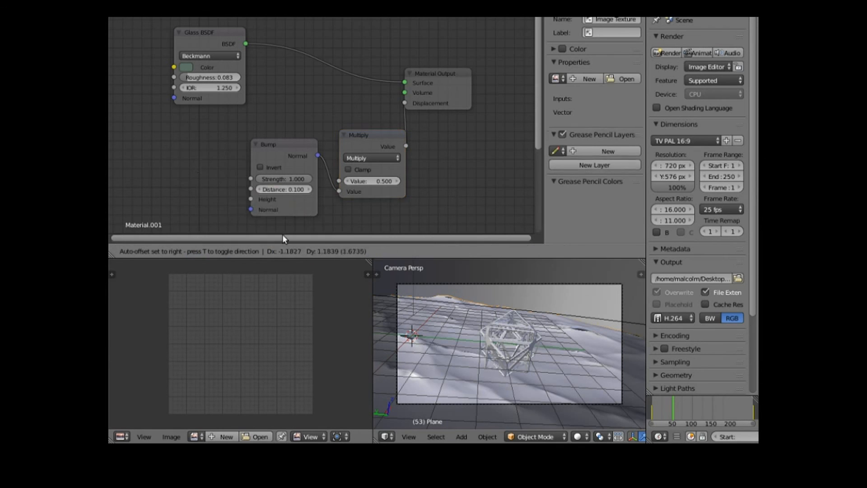
{"action": "left_click", "coordinate": [159, 119]}
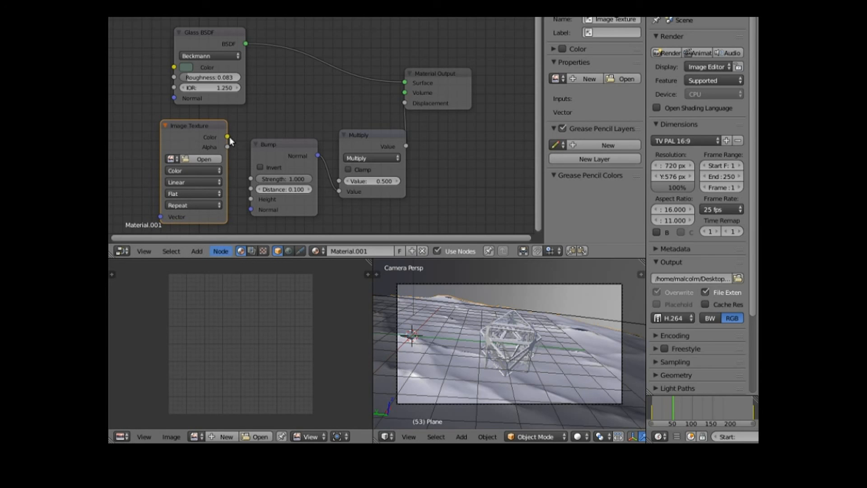
{"action": "left_click_drag", "start_coordinate": [228, 136], "coordinate": [230, 202]}
Step: Load watertexture.jpg from the 3d folder into the Image Texture node and move the Multiply node slightly up towards the Bump node
{"action": "left_click", "coordinate": [193, 158]}
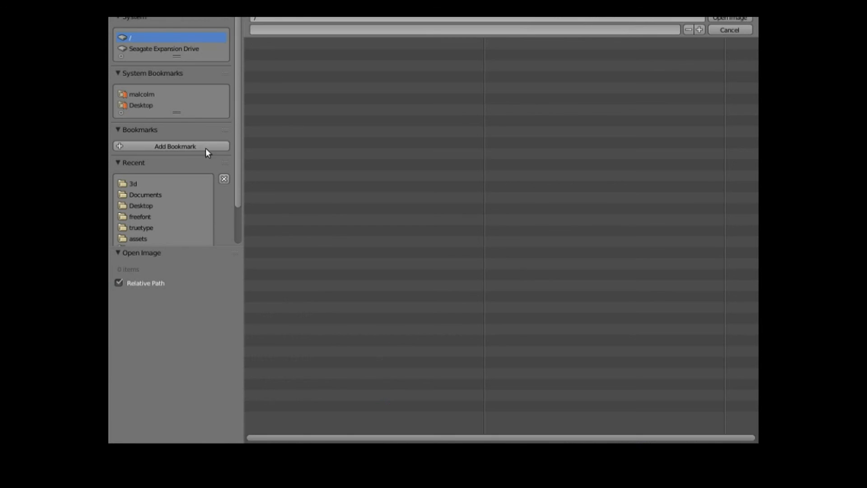
{"action": "left_click", "coordinate": [135, 183]}
{"action": "left_click_drag", "start_coordinate": [345, 438], "coordinate": [725, 396]}
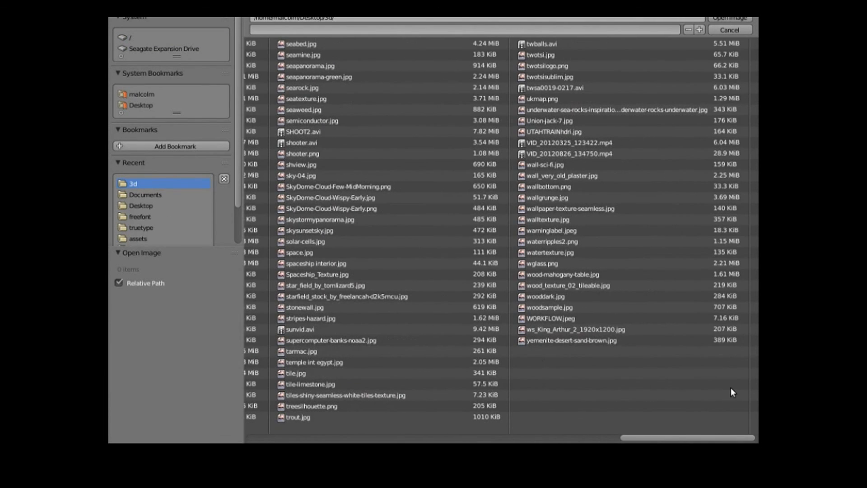
{"action": "double_click", "coordinate": [562, 252]}
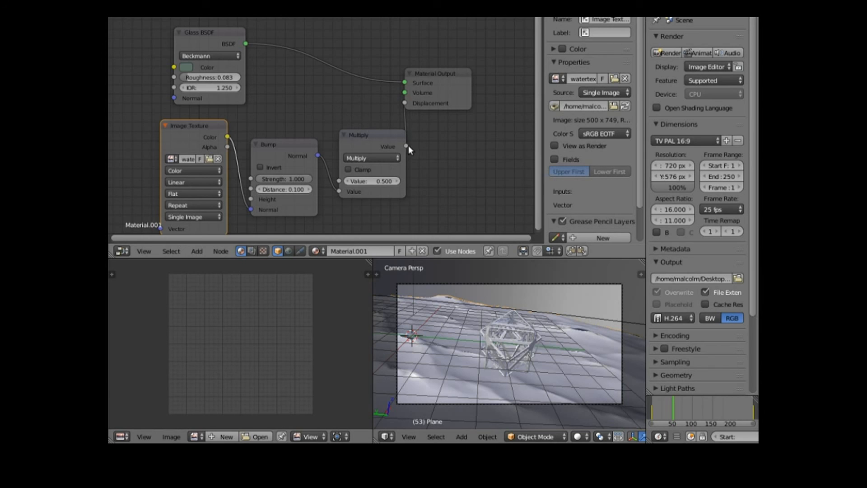
{"action": "mouse_move", "coordinate": [391, 133]}
{"action": "left_mouse_down"}
{"action": "mouse_move", "coordinate": [373, 123]}
{"action": "mouse_move", "coordinate": [379, 121]}
{"action": "left_mouse_up"}
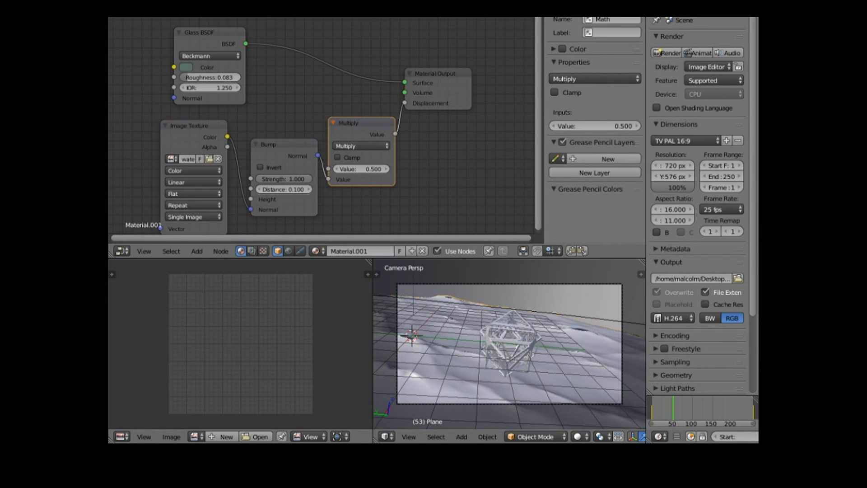
Step: Switch to the UV Editing screen layout and put the ocean plane into Edit Mode
{"action": "left_click", "coordinate": [252, 17]}
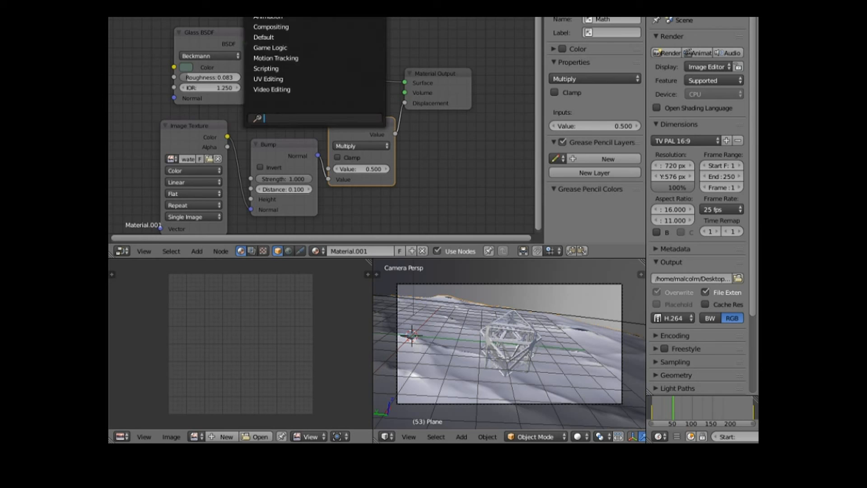
{"action": "left_click", "coordinate": [284, 76]}
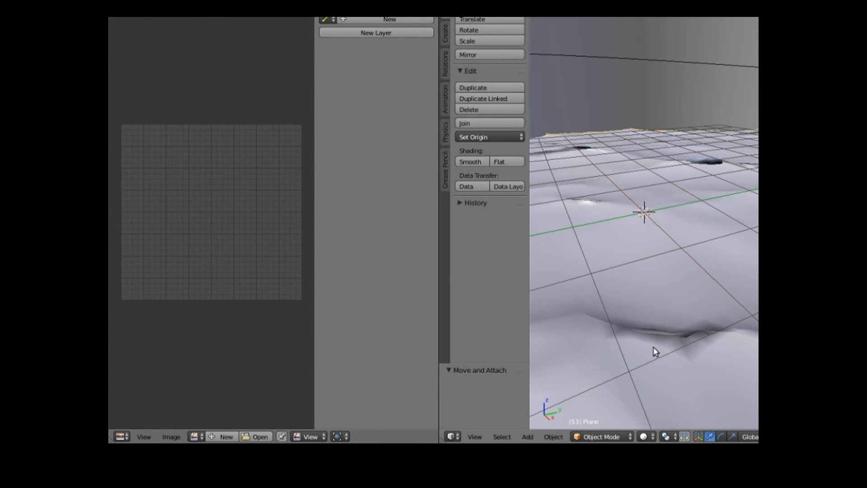
{"action": "left_click", "coordinate": [613, 437]}
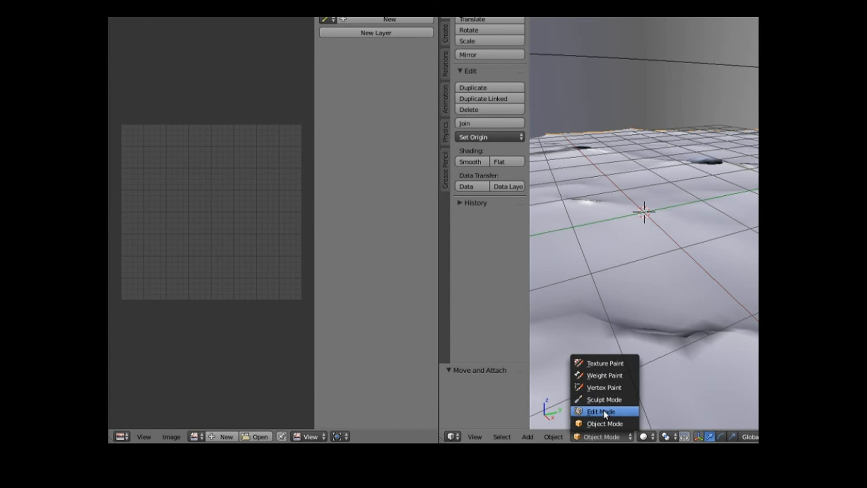
{"action": "left_click", "coordinate": [604, 410]}
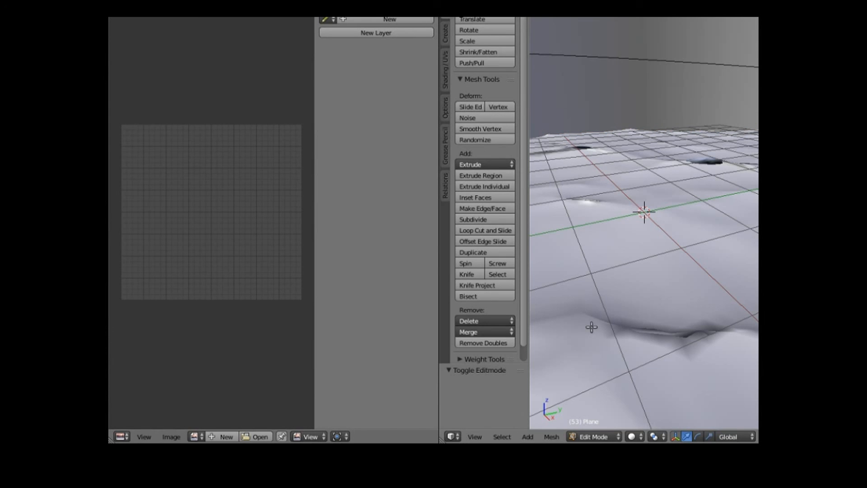
{"action": "key", "text": "a"}
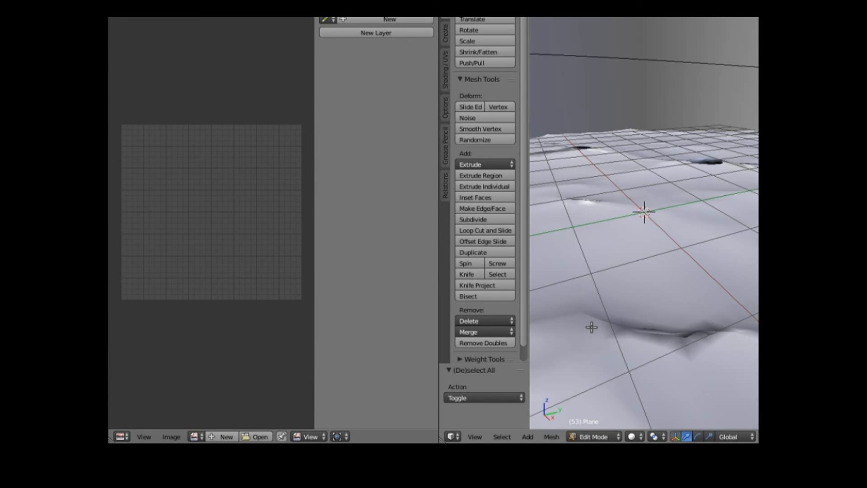
{"action": "scroll", "coordinate": [592, 327], "scroll_direction": "down", "scroll_amount": 2}
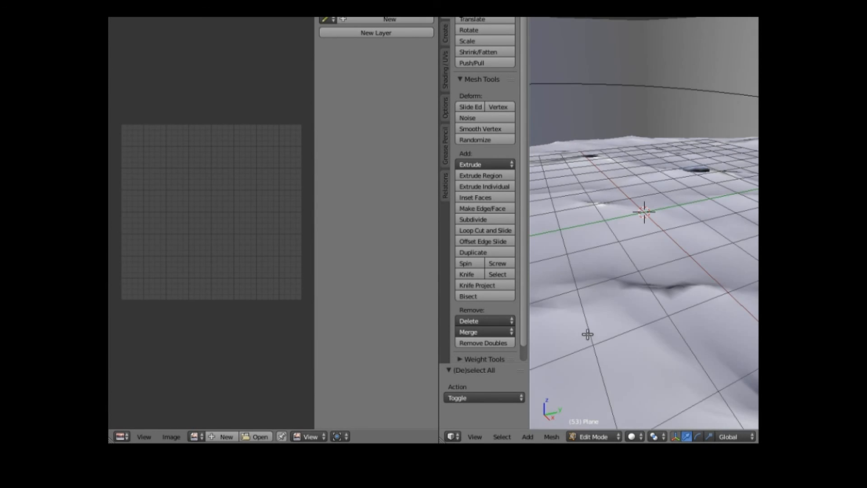
{"action": "scroll", "coordinate": [591, 326], "scroll_direction": "down", "scroll_amount": 2}
{"action": "scroll", "coordinate": [592, 326], "scroll_direction": "down", "scroll_amount": 4}
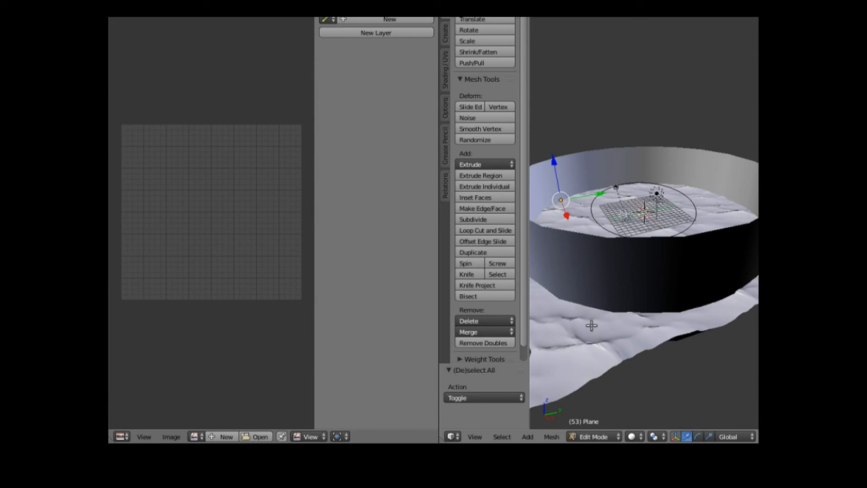
{"action": "scroll", "coordinate": [591, 325], "scroll_direction": "down", "scroll_amount": 2}
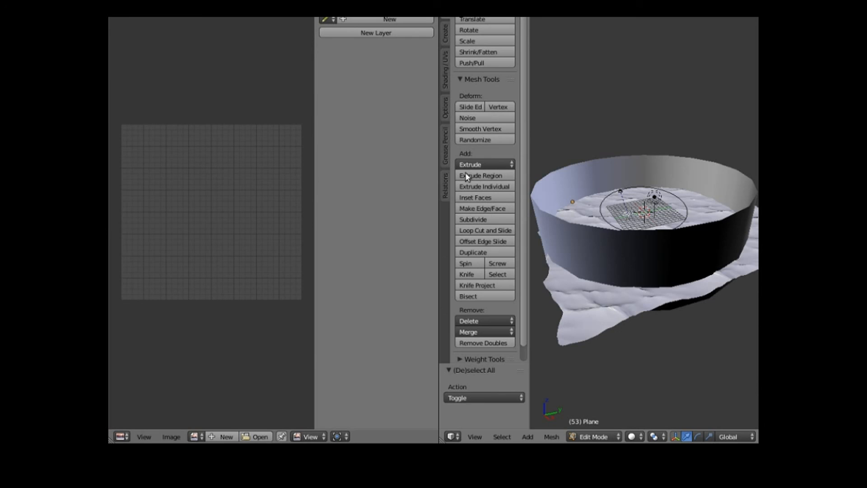
Step: Look straight down on the plane from the top view and try to unwrap it with Project From View
{"action": "left_click", "coordinate": [446, 72]}
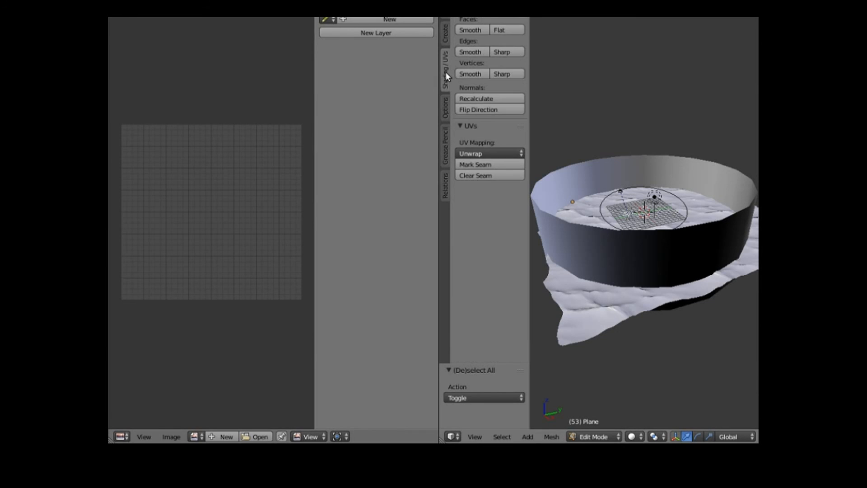
{"action": "left_click", "coordinate": [494, 155]}
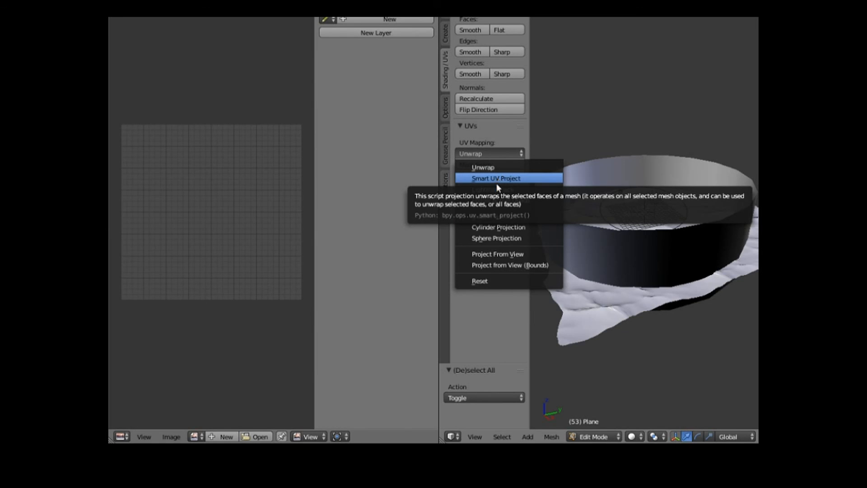
{"action": "left_click", "coordinate": [476, 439]}
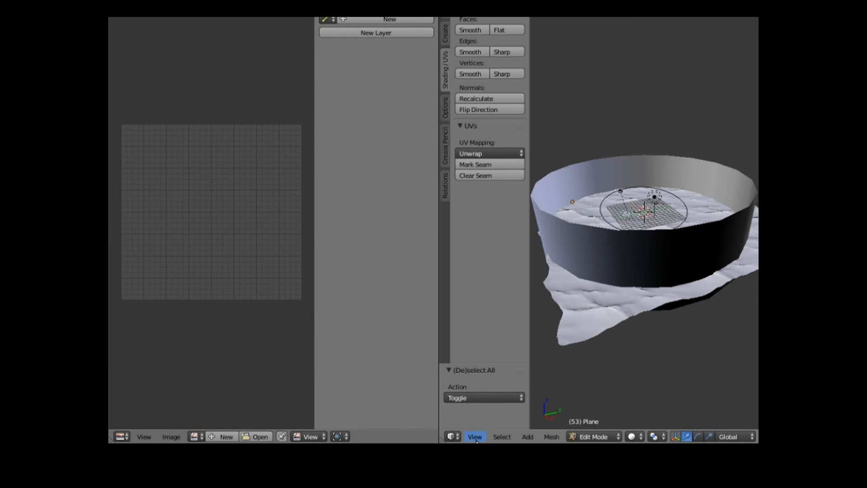
{"action": "left_click", "coordinate": [503, 382]}
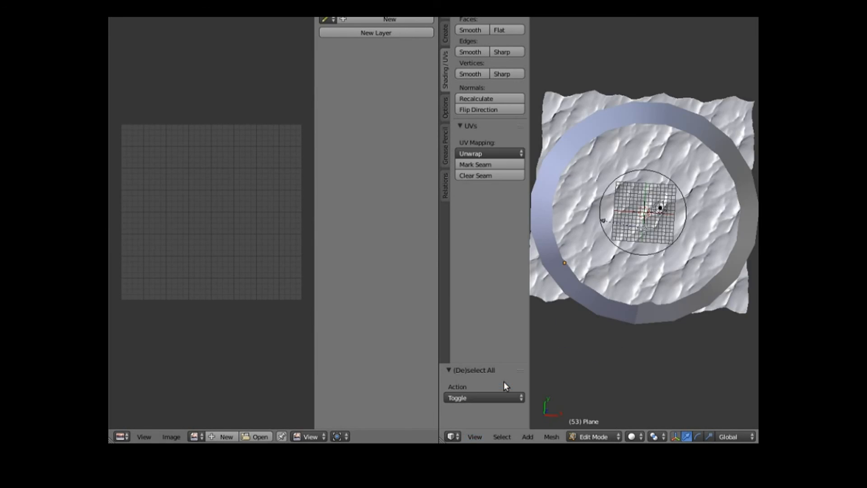
{"action": "left_click", "coordinate": [486, 153]}
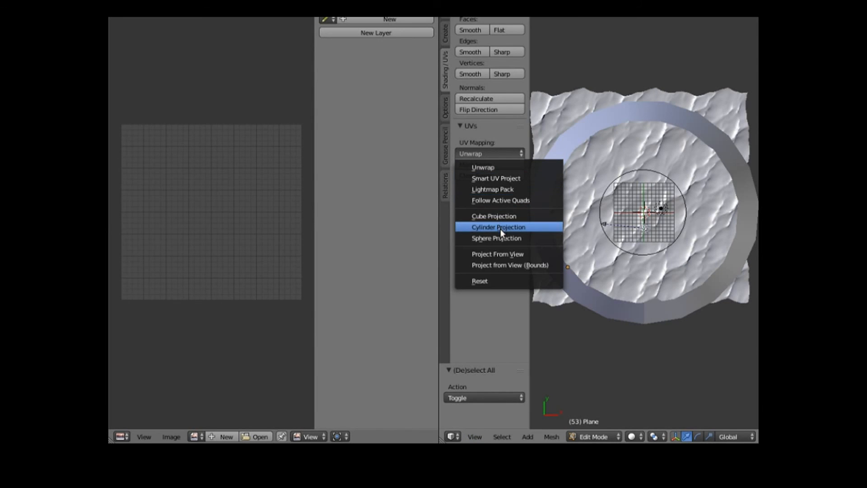
{"action": "left_click", "coordinate": [499, 254]}
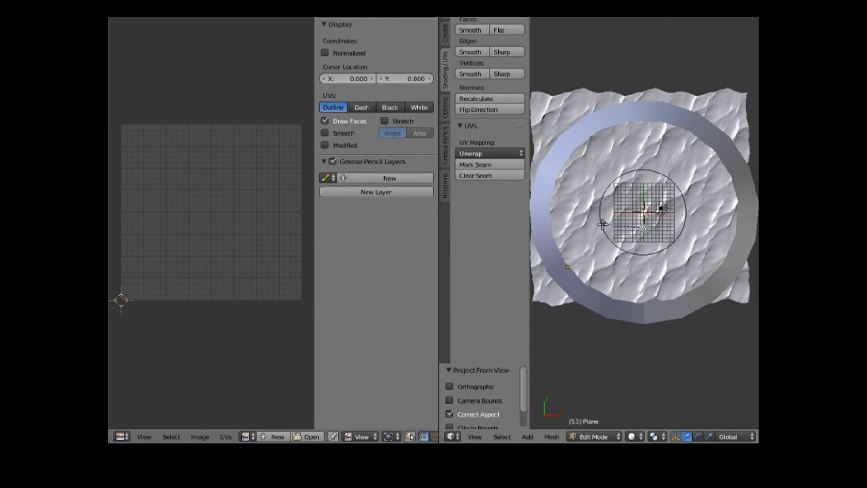
Step: Select the plane's whole mesh and unwrap it again with Project From View
{"action": "key", "text": "a"}
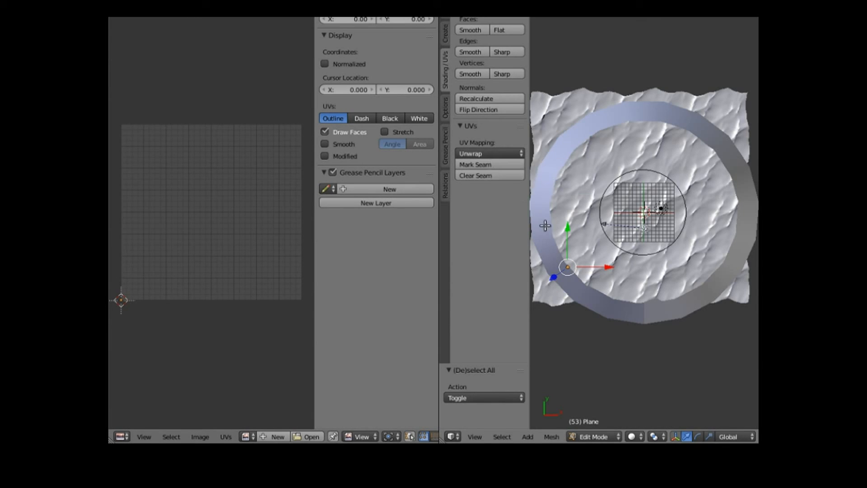
{"action": "key", "text": "a"}
{"action": "key", "text": "a"}
{"action": "left_click", "coordinate": [478, 154]}
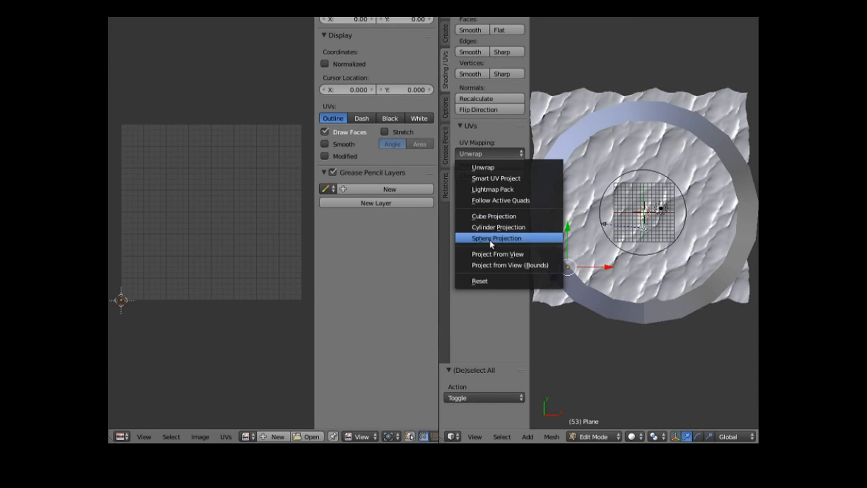
{"action": "left_click", "coordinate": [502, 254]}
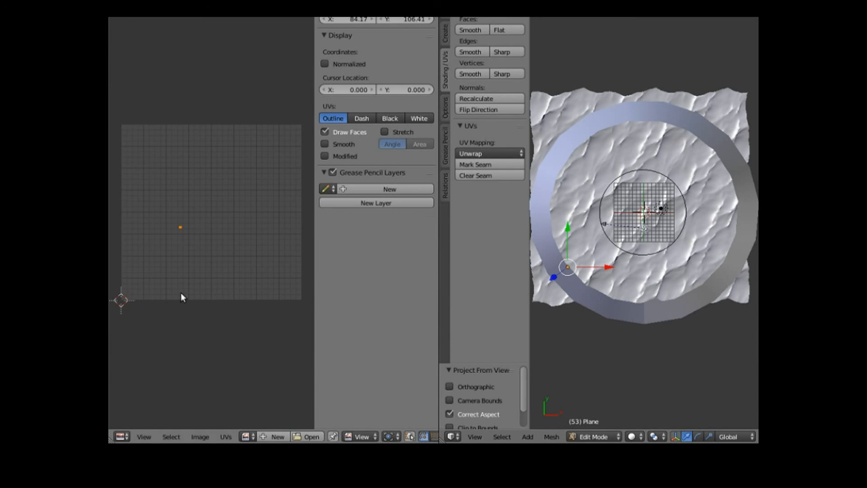
Step: Show watertexture.jpg behind the plane's UVs in the image editor
{"action": "left_click", "coordinate": [199, 438]}
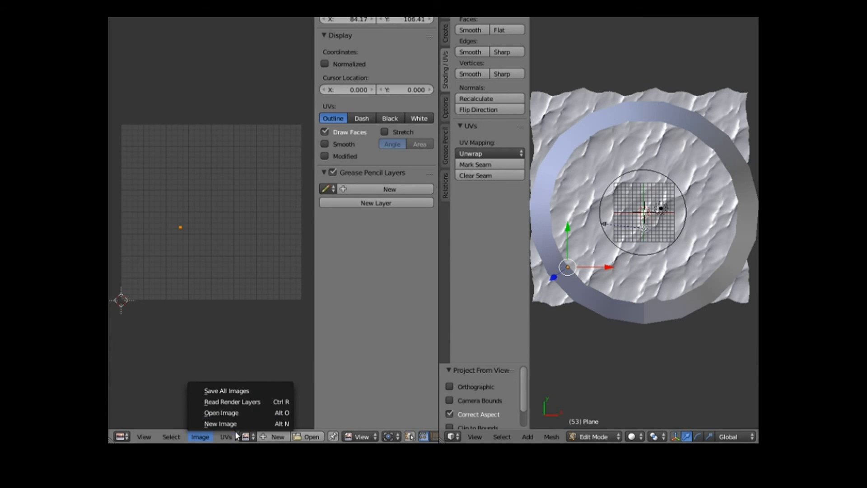
{"action": "left_click", "coordinate": [249, 437]}
{"action": "left_click", "coordinate": [250, 437]}
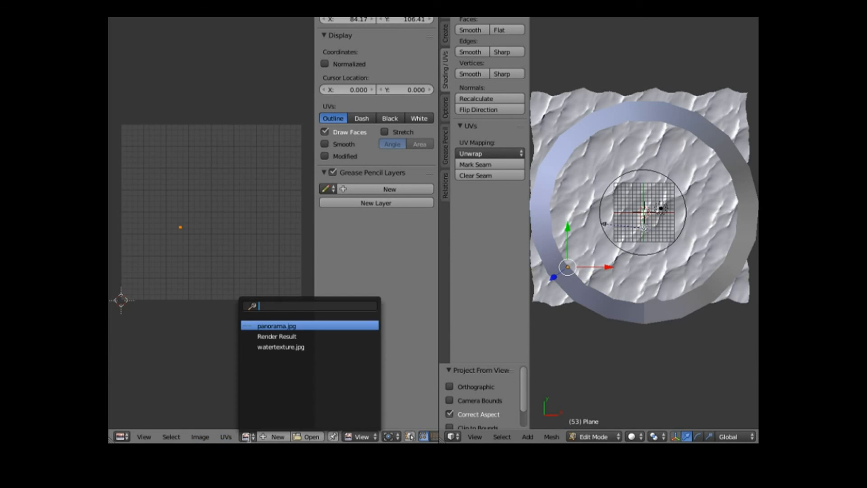
{"action": "left_click", "coordinate": [278, 348]}
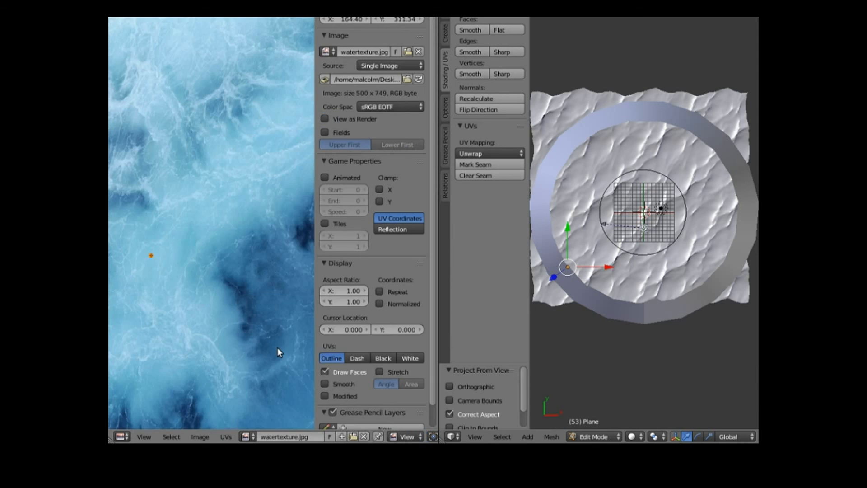
{"action": "scroll", "coordinate": [250, 346], "scroll_direction": "down", "scroll_amount": 4}
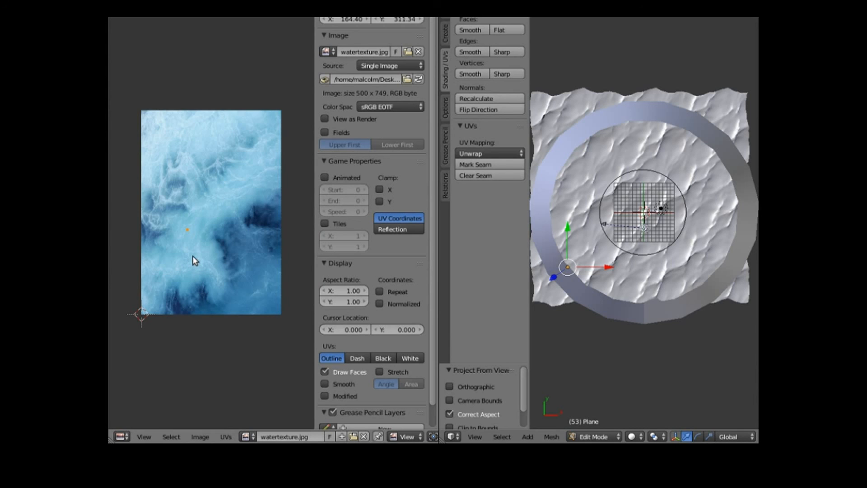
{"action": "scroll", "coordinate": [195, 261], "scroll_direction": "up", "scroll_amount": 1}
Step: Scale the plane's UVs up by about 85.5 and again by about 1.41, and place the square over the image's upper-left part
{"action": "key", "text": "a"}
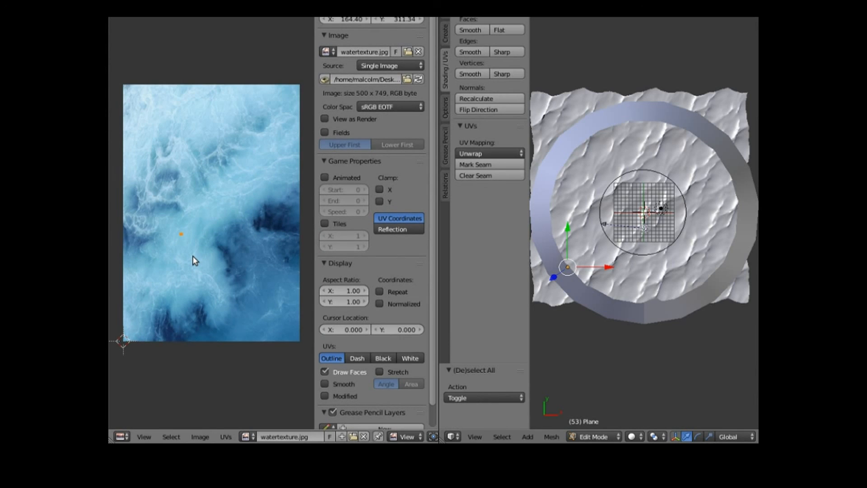
{"action": "key", "text": "s"}
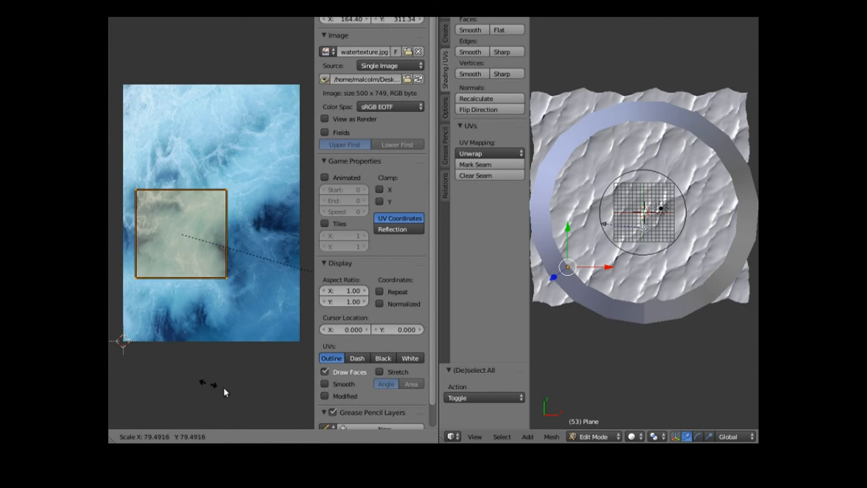
{"action": "left_click", "coordinate": [159, 403]}
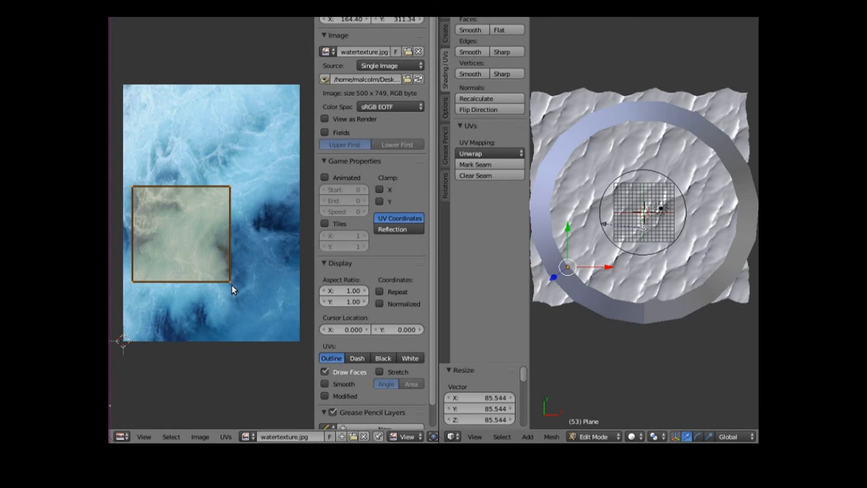
{"action": "key", "text": "s"}
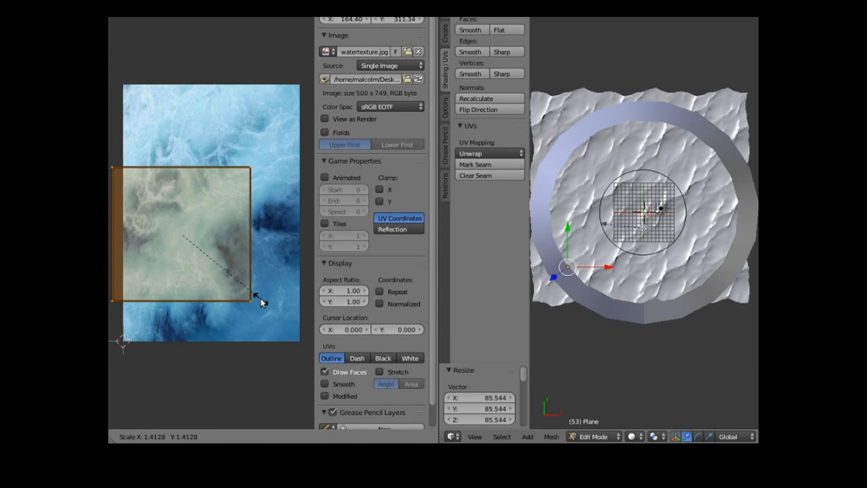
{"action": "left_click", "coordinate": [188, 235]}
{"action": "key", "text": "g"}
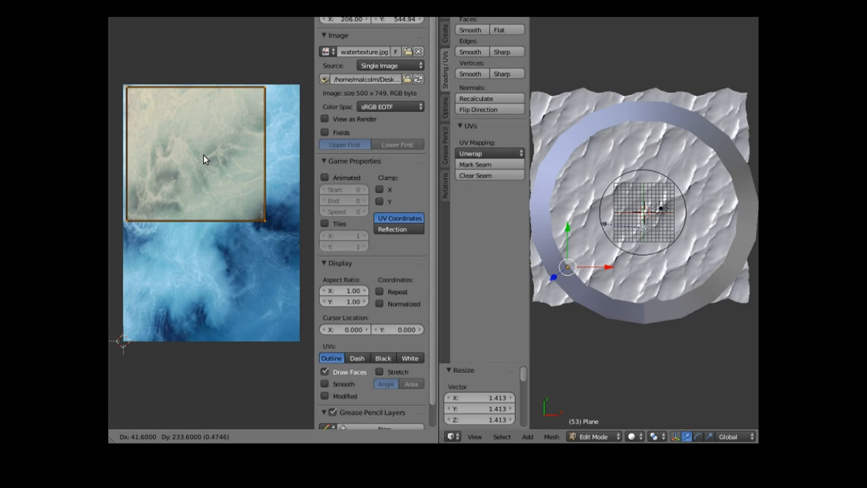
{"action": "left_click", "coordinate": [204, 155]}
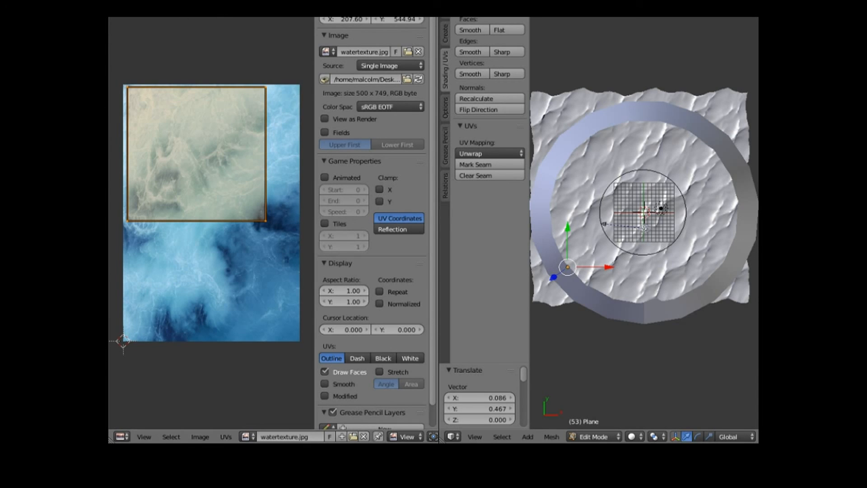
Step: Return to the Compositing screen layout and set the Bump node's strength to 0.327 and the Multiply value to 0.100
{"action": "left_click", "coordinate": [253, 13]}
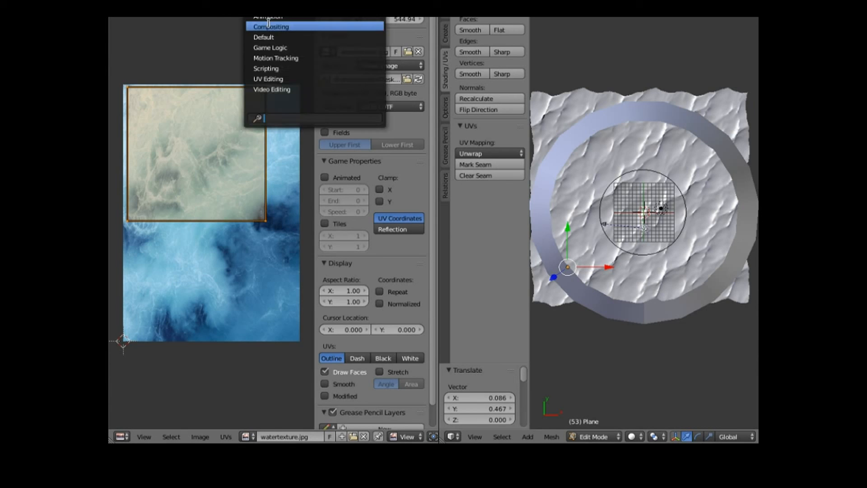
{"action": "left_click", "coordinate": [270, 23]}
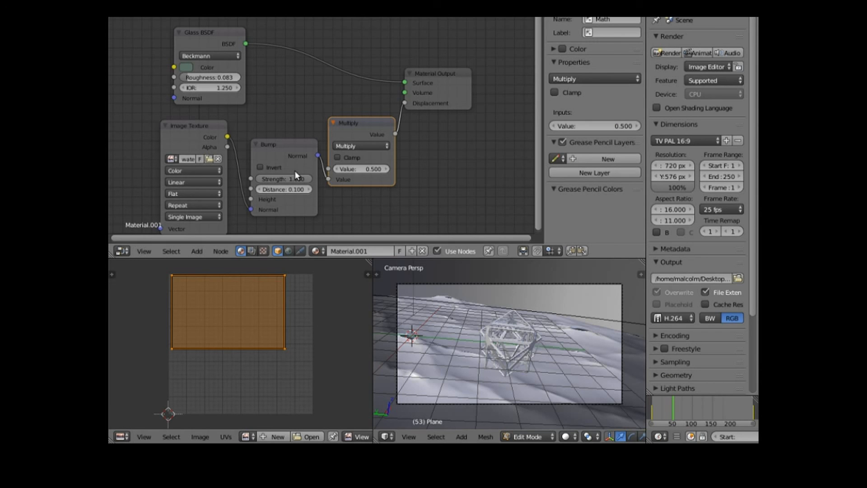
{"action": "left_click_drag", "start_coordinate": [299, 179], "coordinate": [272, 179]}
{"action": "left_click_drag", "start_coordinate": [384, 168], "coordinate": [361, 168]}
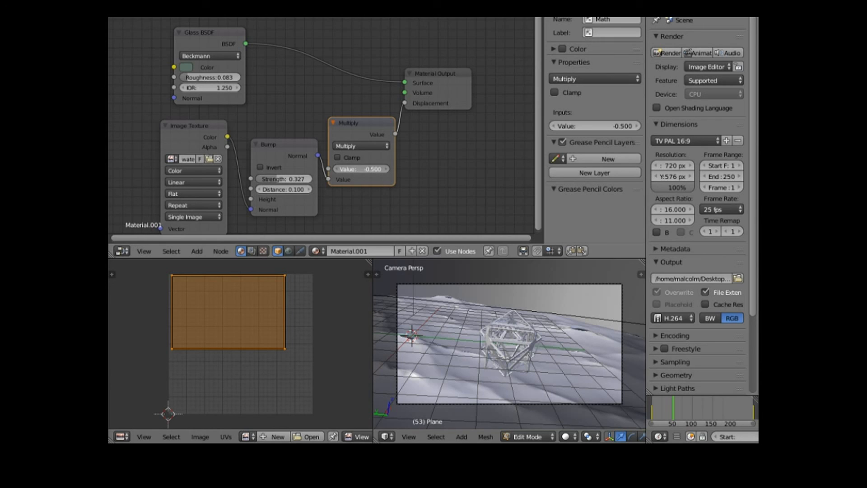
{"action": "left_click_drag", "start_coordinate": [361, 168], "coordinate": [368, 169]}
{"action": "left_click", "coordinate": [337, 169]}
{"action": "left_click", "coordinate": [337, 168]}
{"action": "left_click", "coordinate": [337, 169]}
{"action": "left_click", "coordinate": [338, 169]}
{"action": "left_click", "coordinate": [338, 169]}
Step: Switch to the Default screen layout and render frame 53 to check the water bump
{"action": "left_click", "coordinate": [253, 18]}
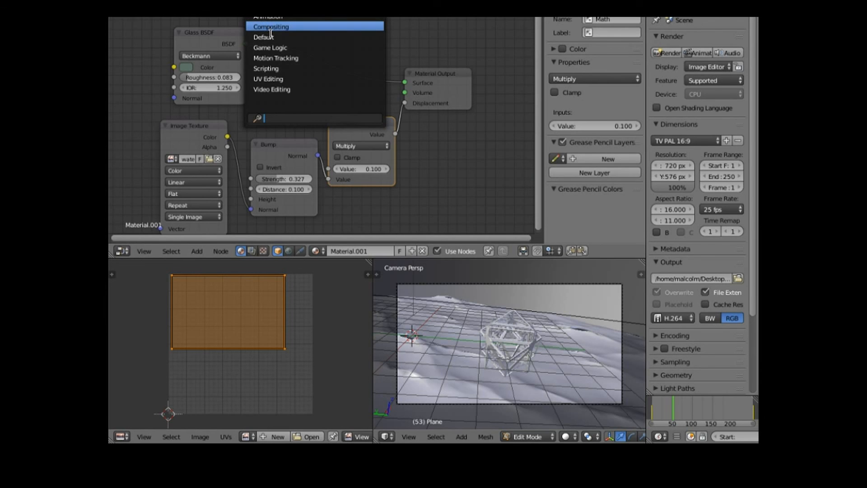
{"action": "left_click", "coordinate": [271, 37]}
{"action": "left_click", "coordinate": [167, 17]}
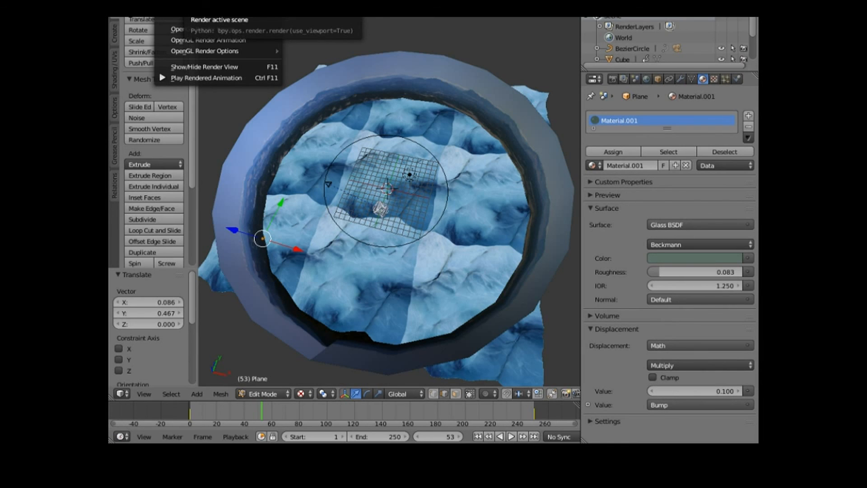
{"action": "left_click", "coordinate": [176, 18]}
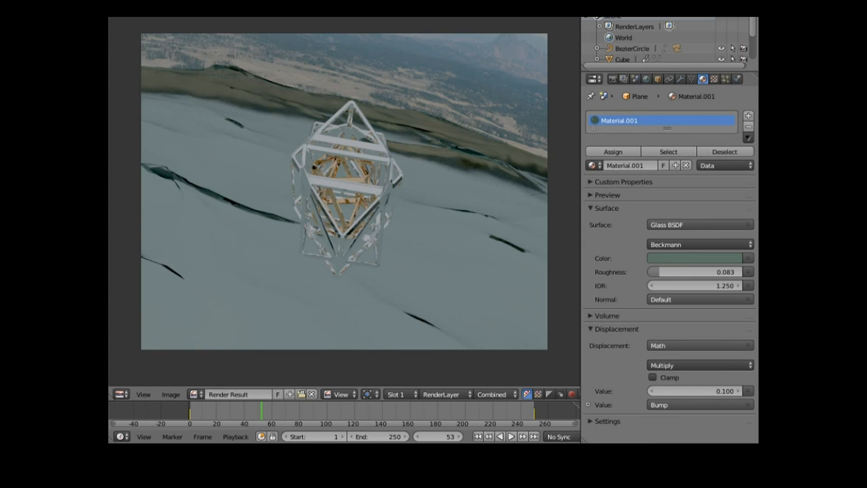
Step: Return to the Compositing screen layout and set the Multiply value to 0.400 and the Bump strength to 0.445
{"action": "left_click", "coordinate": [253, 18]}
{"action": "left_click", "coordinate": [270, 25]}
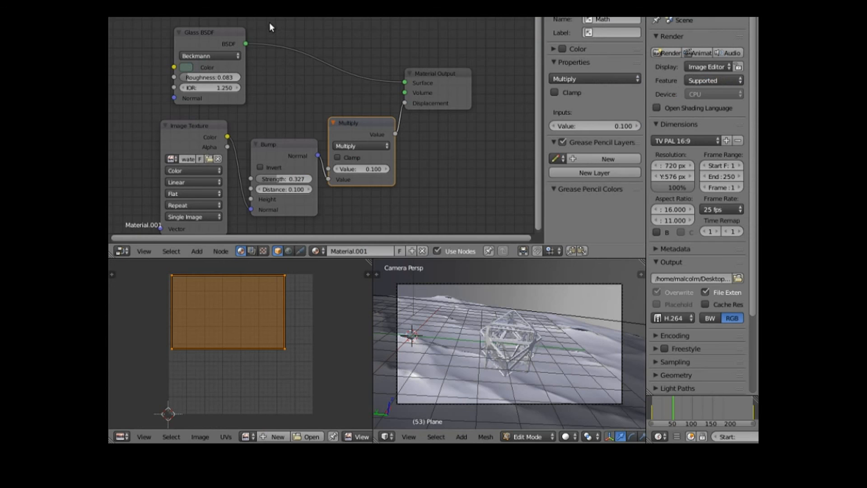
{"action": "left_click_drag", "start_coordinate": [342, 168], "coordinate": [366, 168]}
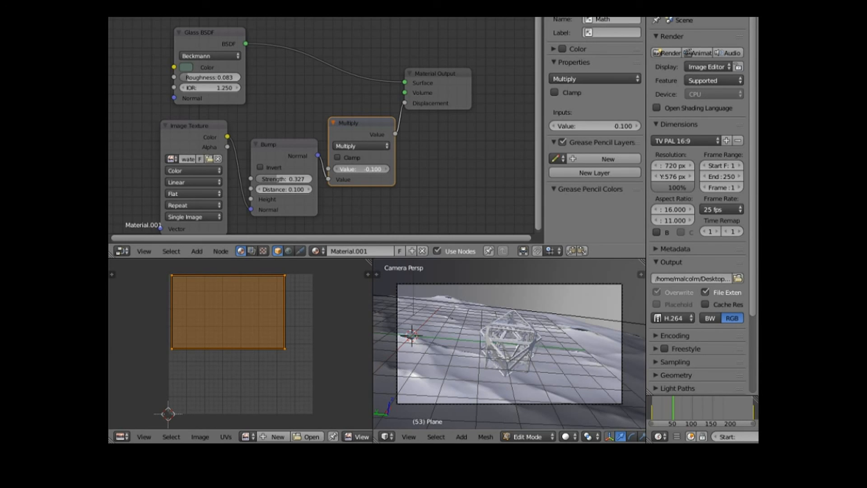
{"action": "left_click_drag", "start_coordinate": [341, 168], "coordinate": [342, 167]}
{"action": "left_click_drag", "start_coordinate": [279, 180], "coordinate": [300, 180]}
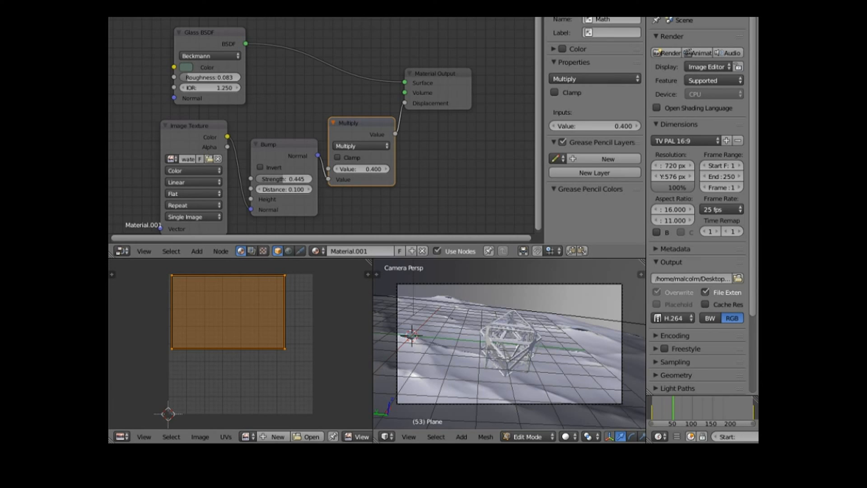
Step: Render frame 53 again from the Default screen layout, then close the render view
{"action": "left_click", "coordinate": [248, 18]}
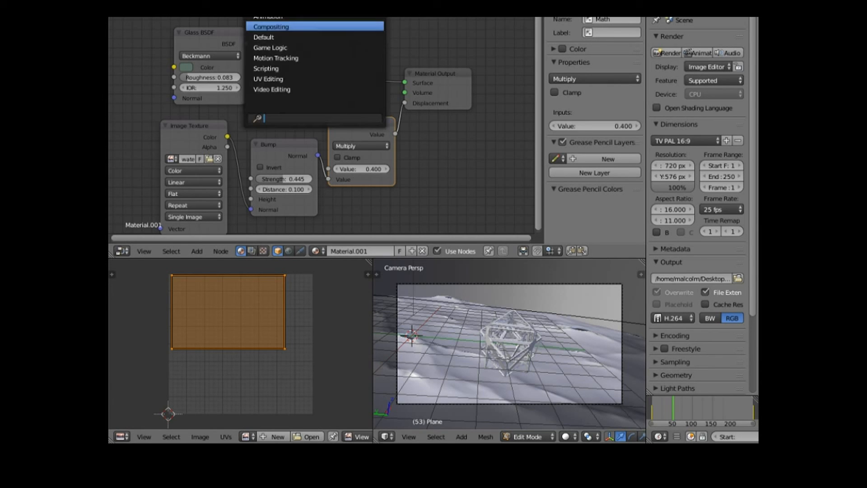
{"action": "left_click", "coordinate": [270, 37]}
{"action": "left_click", "coordinate": [168, 18]}
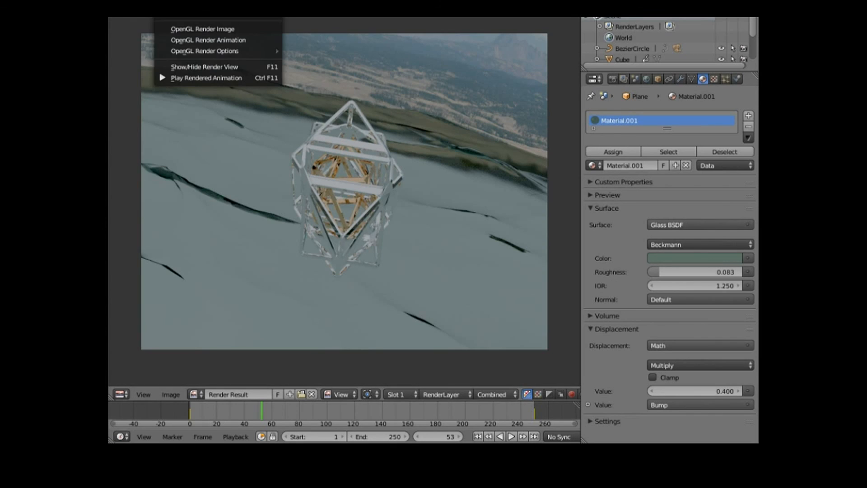
{"action": "left_click", "coordinate": [180, 9]}
{"action": "left_click", "coordinate": [201, 66]}
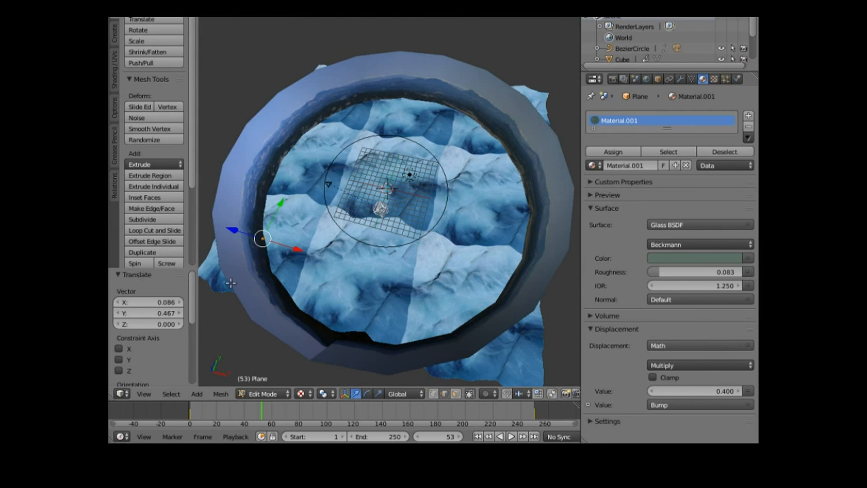
Step: From the camera view, leave Edit Mode and raise the panorama by about 5.284 along Z
{"action": "left_click", "coordinate": [143, 394]}
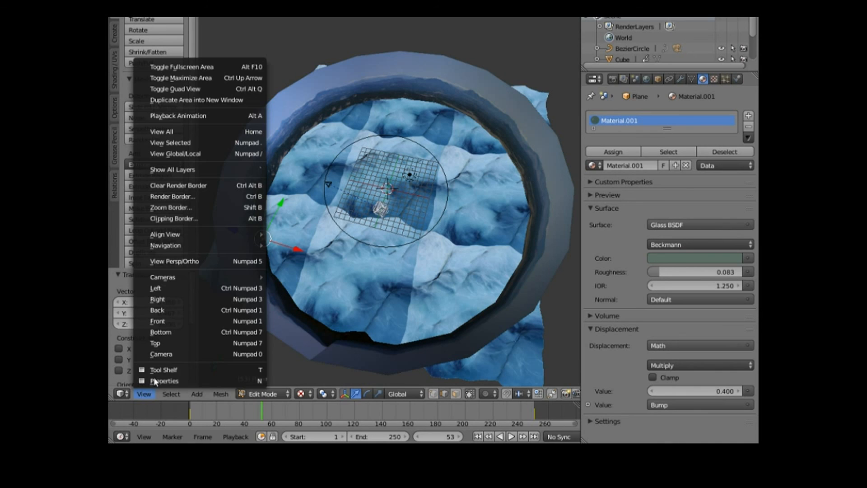
{"action": "left_click", "coordinate": [167, 356]}
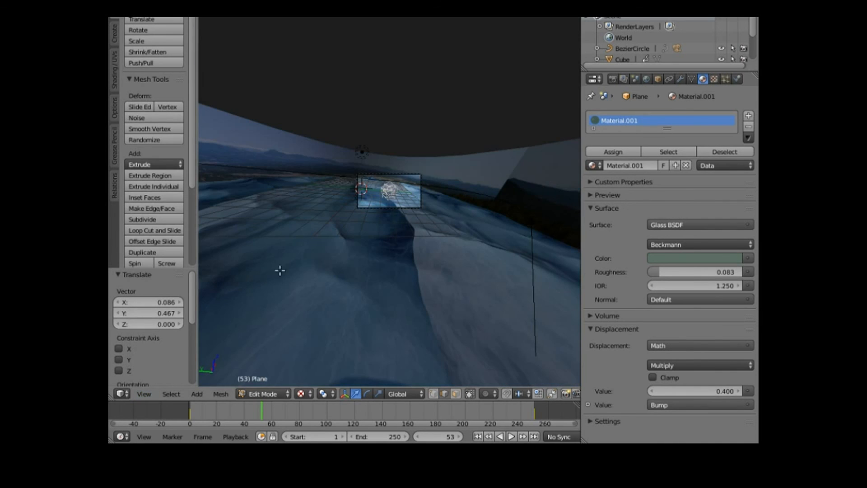
{"action": "scroll", "coordinate": [402, 227], "scroll_direction": "up", "scroll_amount": 3}
{"action": "scroll", "coordinate": [402, 228], "scroll_direction": "up", "scroll_amount": 4}
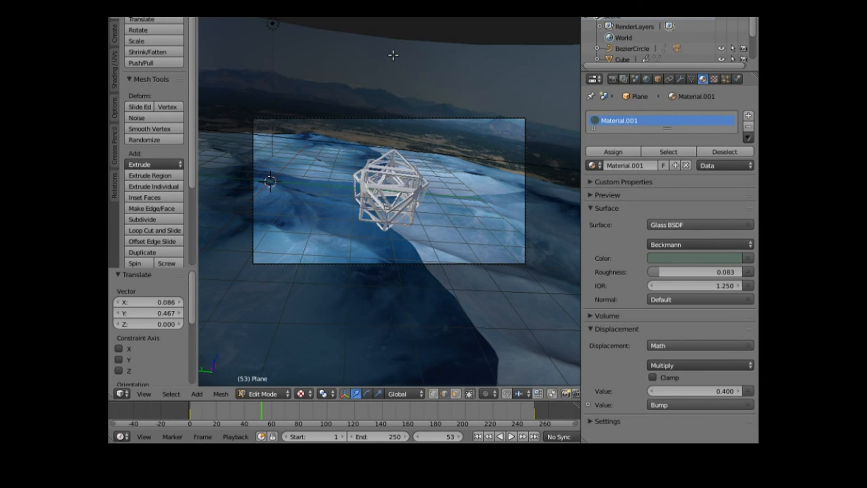
{"action": "left_click", "coordinate": [261, 392]}
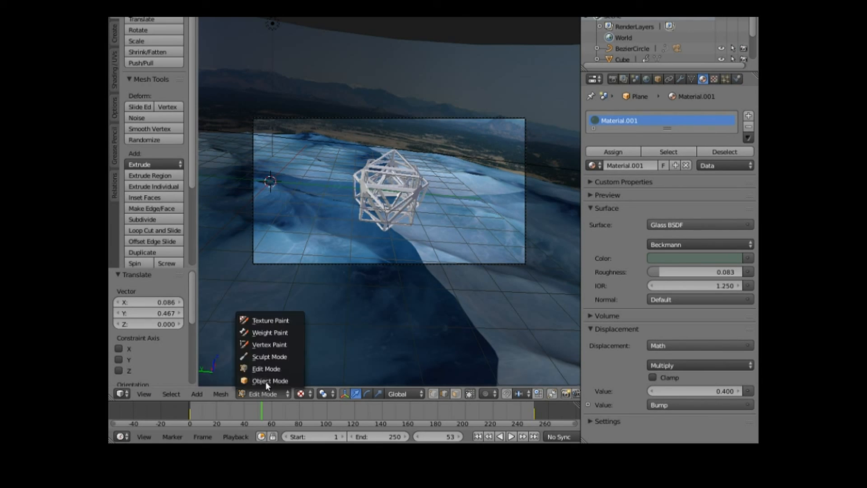
{"action": "left_click", "coordinate": [268, 378]}
{"action": "right_click", "coordinate": [415, 50]}
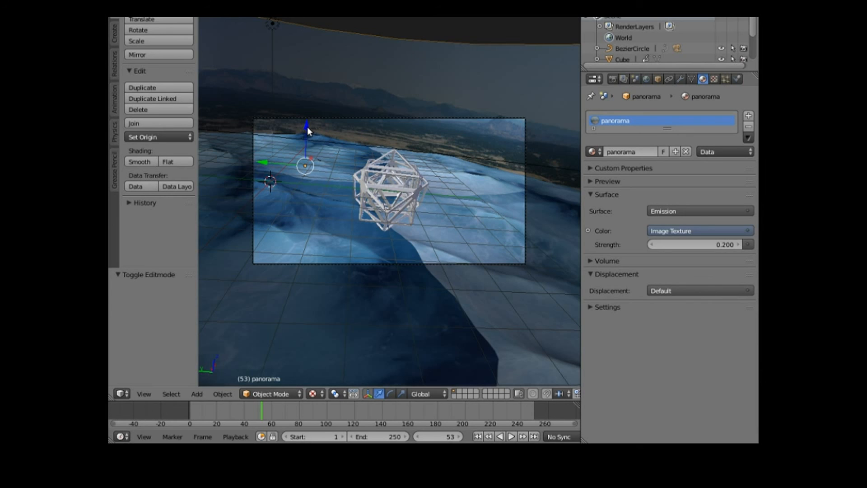
{"action": "left_click_drag", "start_coordinate": [307, 128], "coordinate": [378, 358]}
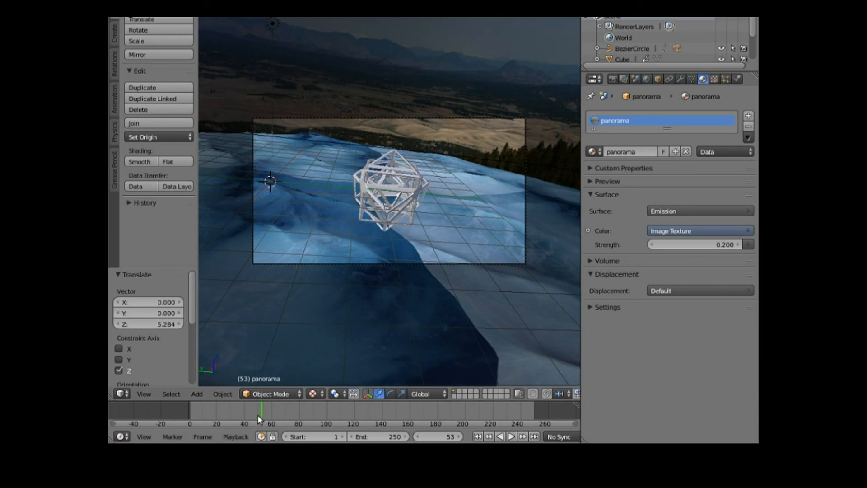
Step: At frame 219, move the camera by about -0.481 in X, -0.055 in Y and -1.971 in Z
{"action": "left_click_drag", "start_coordinate": [260, 413], "coordinate": [491, 406]}
{"action": "scroll", "coordinate": [425, 361], "scroll_direction": "down", "scroll_amount": 3}
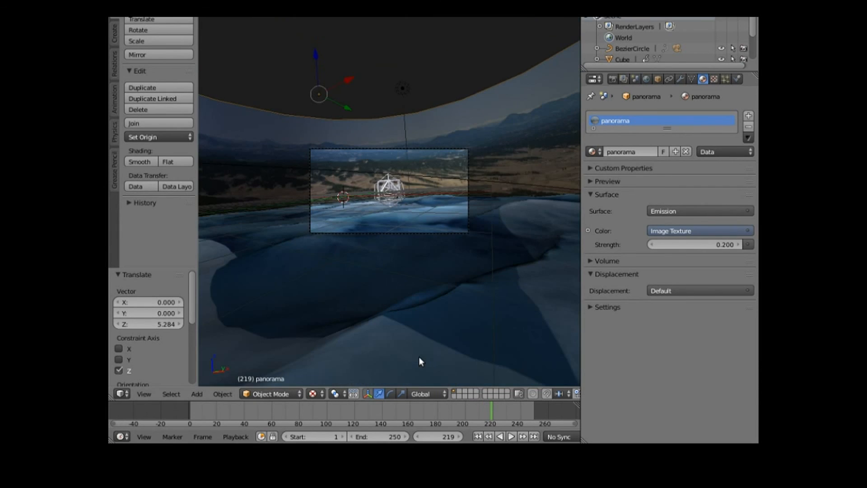
{"action": "scroll", "coordinate": [419, 358], "scroll_direction": "down", "scroll_amount": 2}
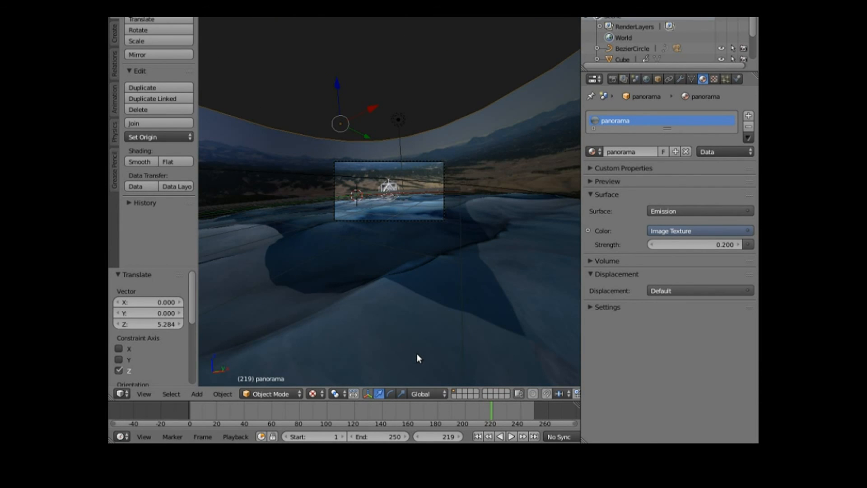
{"action": "scroll", "coordinate": [418, 355], "scroll_direction": "up", "scroll_amount": 4}
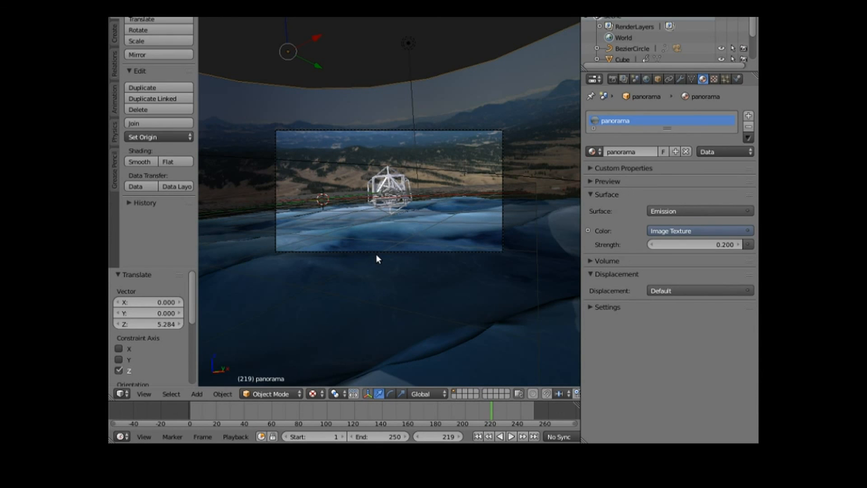
{"action": "scroll", "coordinate": [377, 255], "scroll_direction": "down", "scroll_amount": 2}
{"action": "scroll", "coordinate": [376, 255], "scroll_direction": "up", "scroll_amount": 2}
{"action": "right_click", "coordinate": [377, 252]}
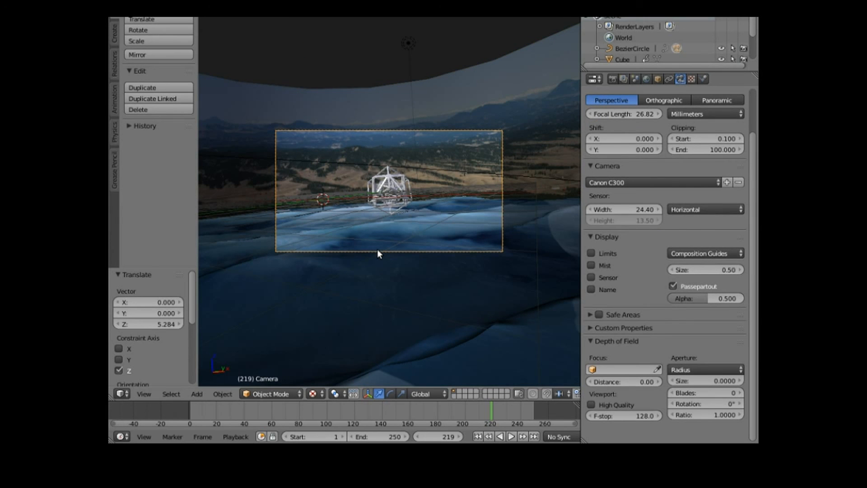
{"action": "key", "text": "g"}
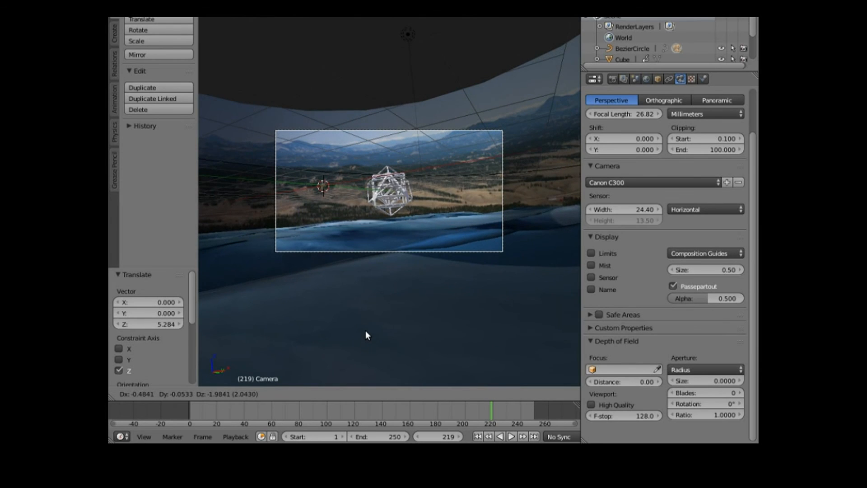
{"action": "left_click", "coordinate": [366, 331]}
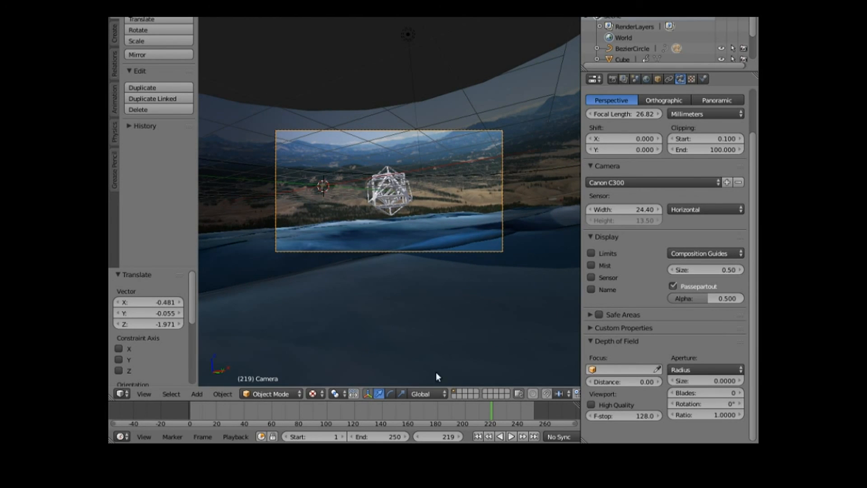
Step: Play the animation and examine the camera framing and the selected cube structure at frame 211
{"action": "key", "text": "alt+a"}
{"action": "left_click_drag", "start_coordinate": [528, 421], "coordinate": [480, 405]}
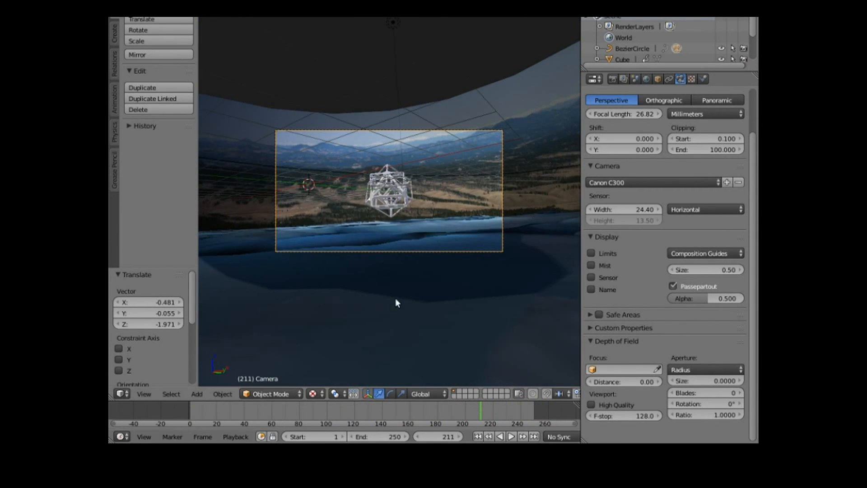
{"action": "scroll", "coordinate": [396, 302], "scroll_direction": "up", "scroll_amount": 5}
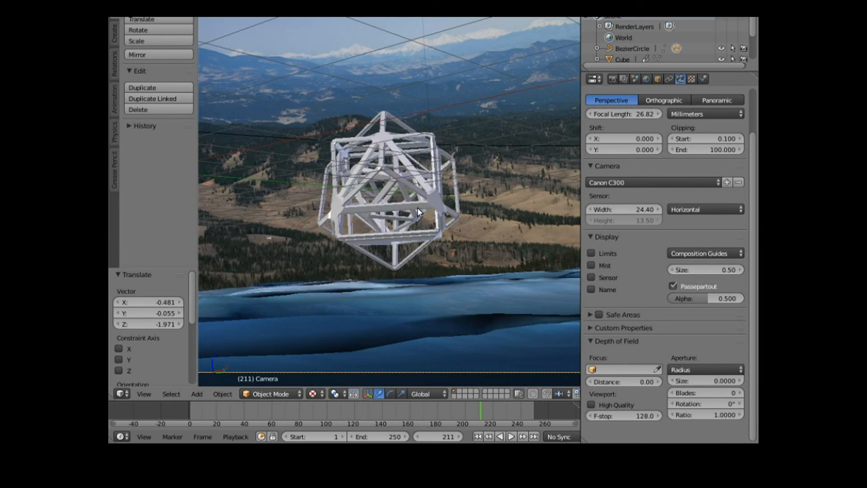
{"action": "right_click", "coordinate": [413, 205]}
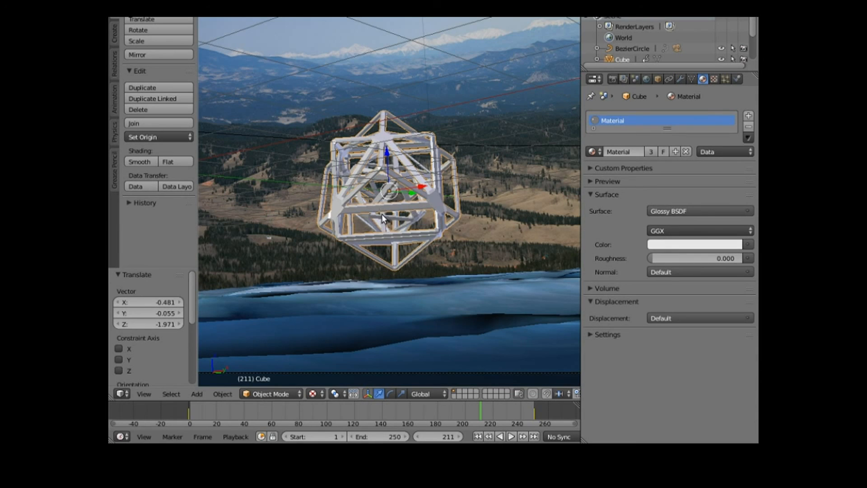
{"action": "scroll", "coordinate": [391, 312], "scroll_direction": "down", "scroll_amount": 2}
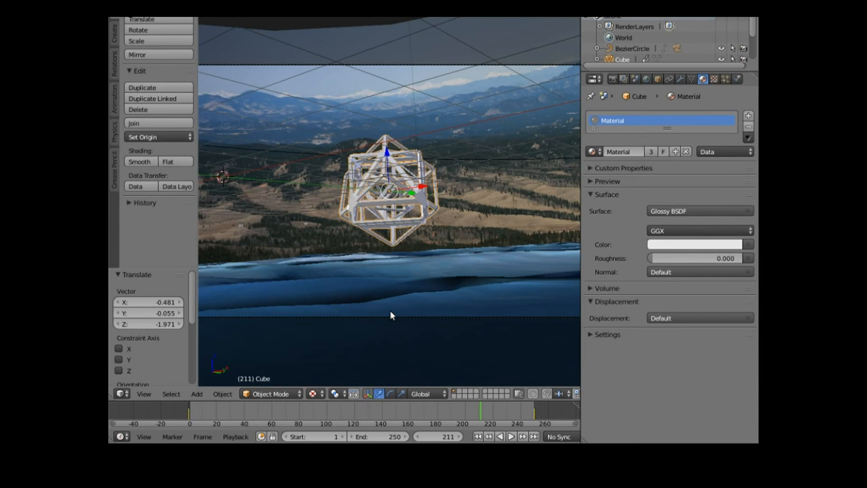
{"action": "scroll", "coordinate": [391, 315], "scroll_direction": "down", "scroll_amount": 2}
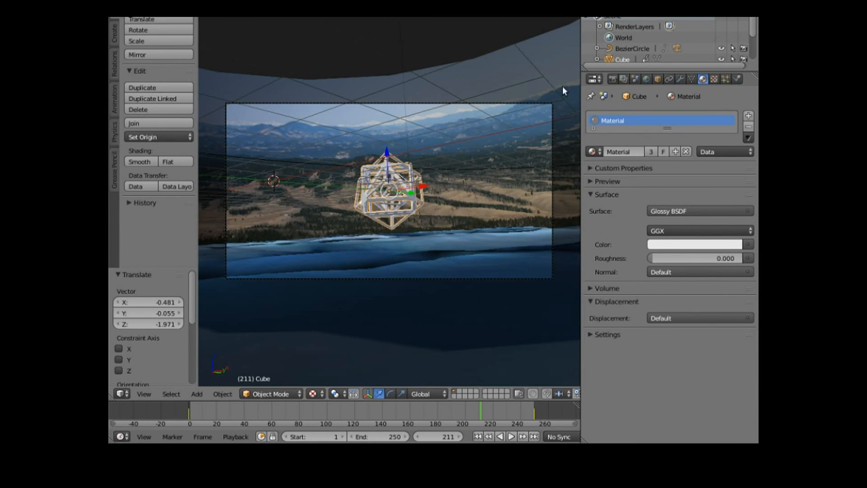
{"action": "scroll", "coordinate": [563, 98], "scroll_direction": "down", "scroll_amount": 2}
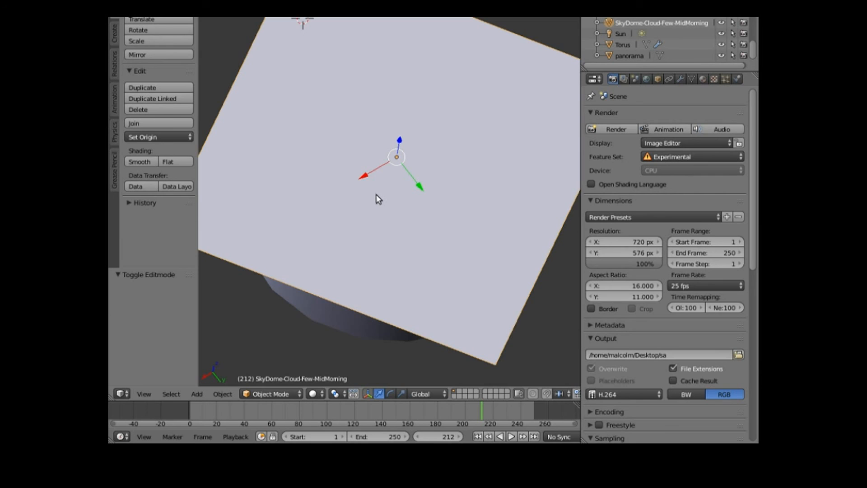
Step: Switch the viewport to Texture shading and hide the SkyDome-Cloud-Few-MidMorning plane in the viewport
{"action": "left_click", "coordinate": [284, 394]}
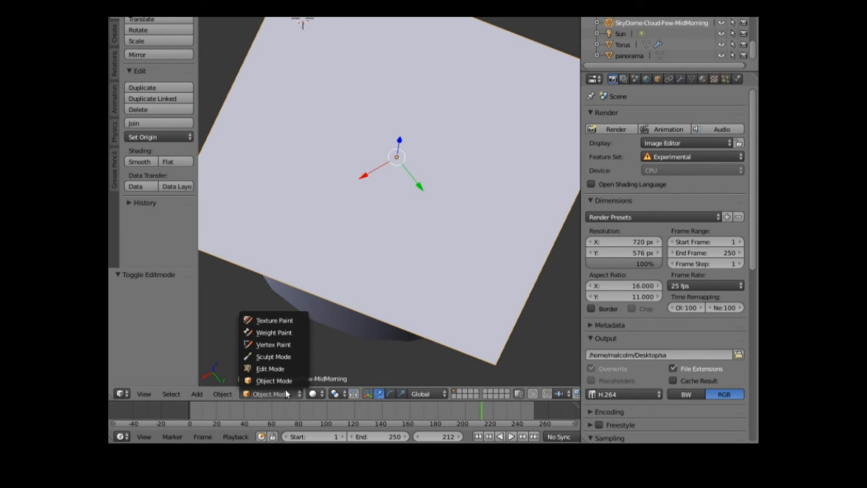
{"action": "left_click", "coordinate": [319, 394]}
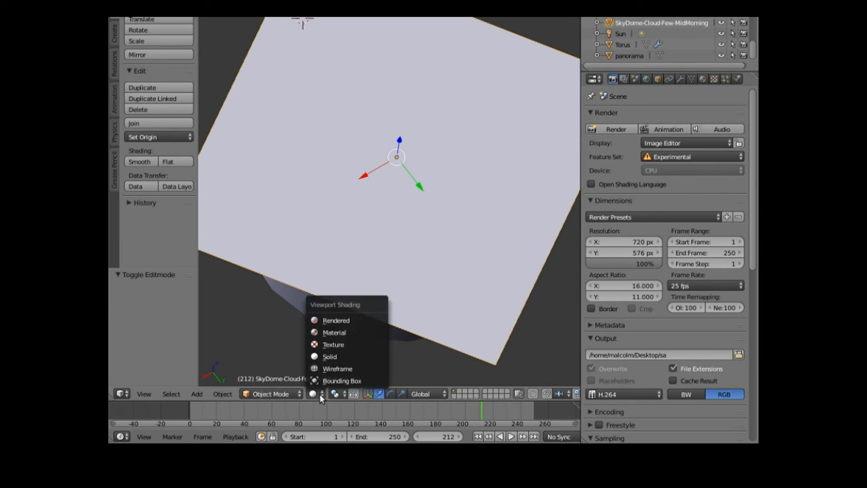
{"action": "left_click", "coordinate": [340, 347]}
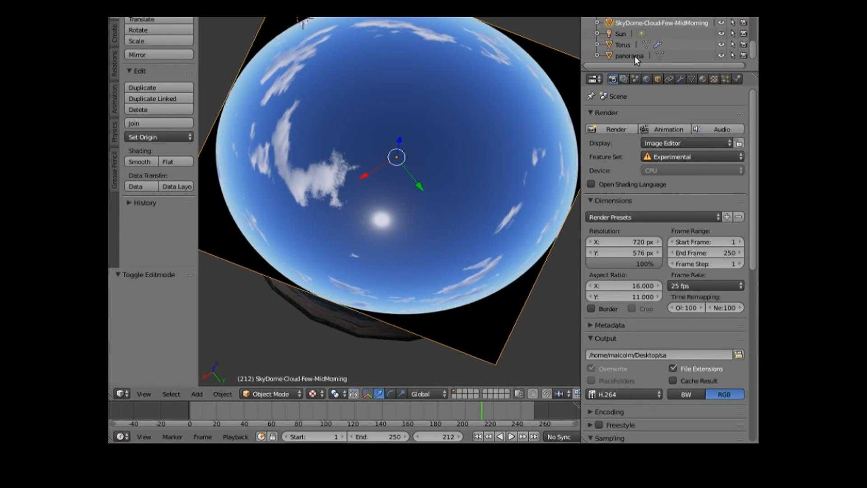
{"action": "left_click", "coordinate": [722, 23]}
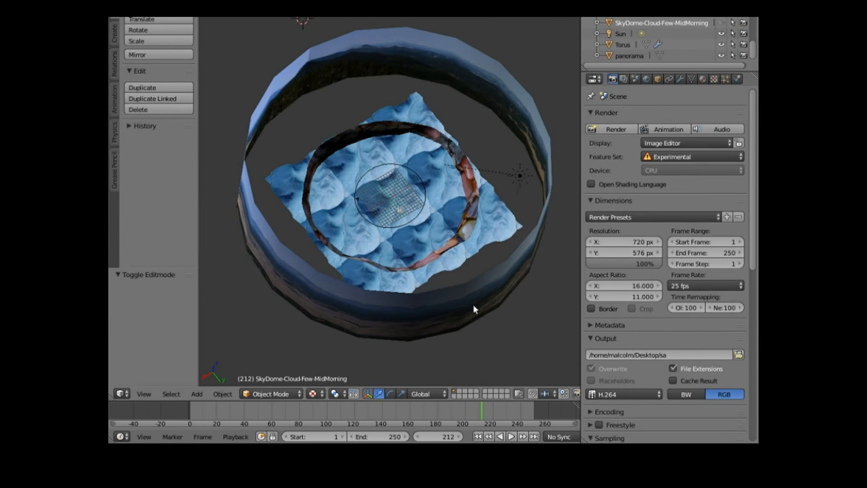
Step: Return the viewport to Solid shading and select the ocean terrain plane after checking the torus
{"action": "left_click", "coordinate": [337, 394]}
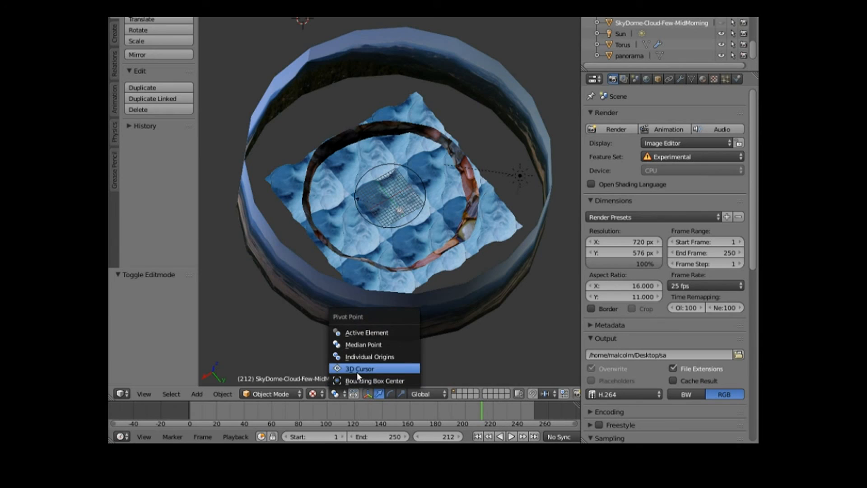
{"action": "left_click", "coordinate": [312, 394]}
{"action": "left_click", "coordinate": [335, 358]}
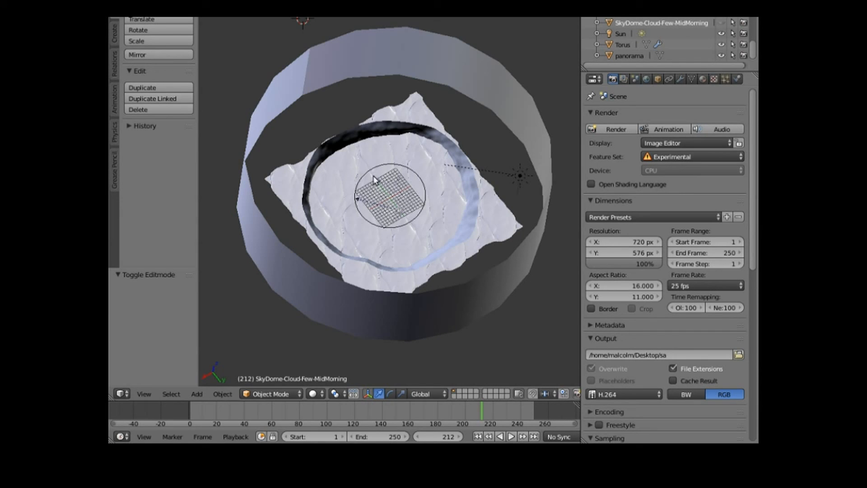
{"action": "right_click", "coordinate": [473, 219]}
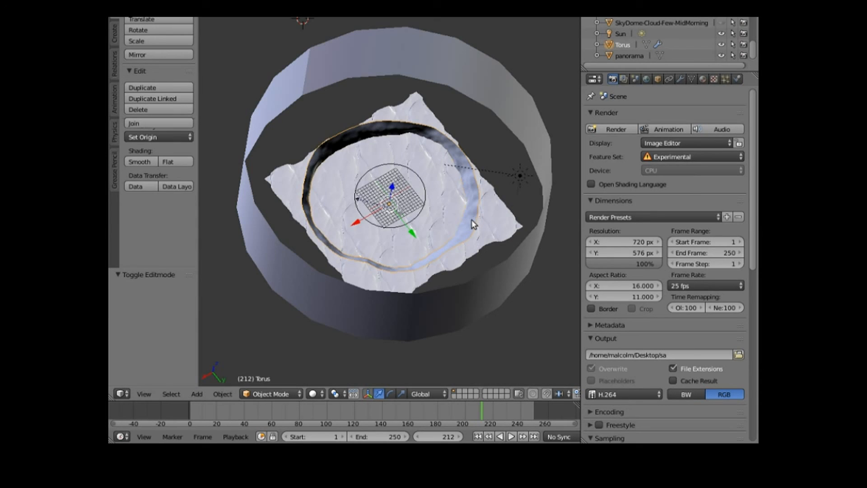
{"action": "right_click", "coordinate": [400, 210]}
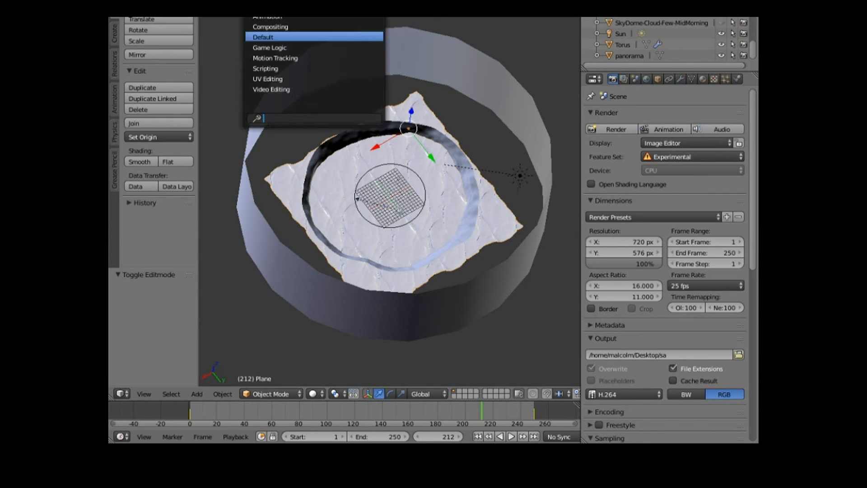
Step: Make the cube structure near the grid the selected object again and examine the arrangement of ocean plane, torus and surrounding panorama
{"action": "left_click", "coordinate": [219, 63]}
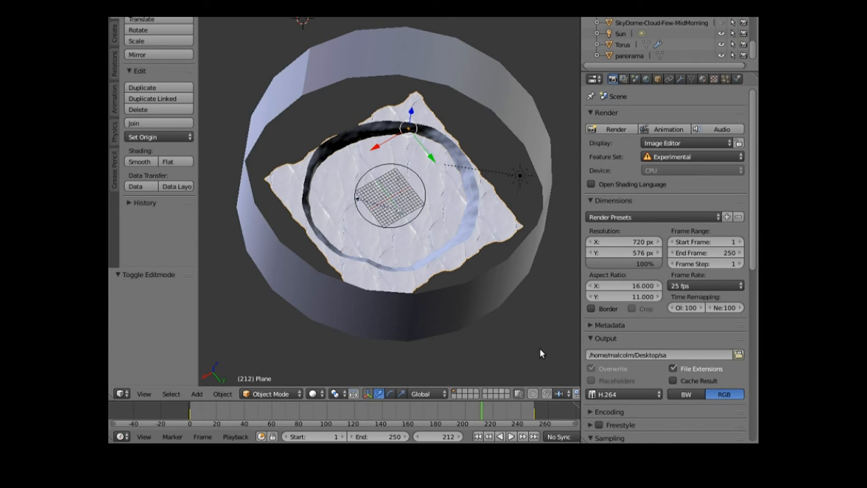
{"action": "middle_click_drag", "start_coordinate": [530, 343], "coordinate": [472, 342]}
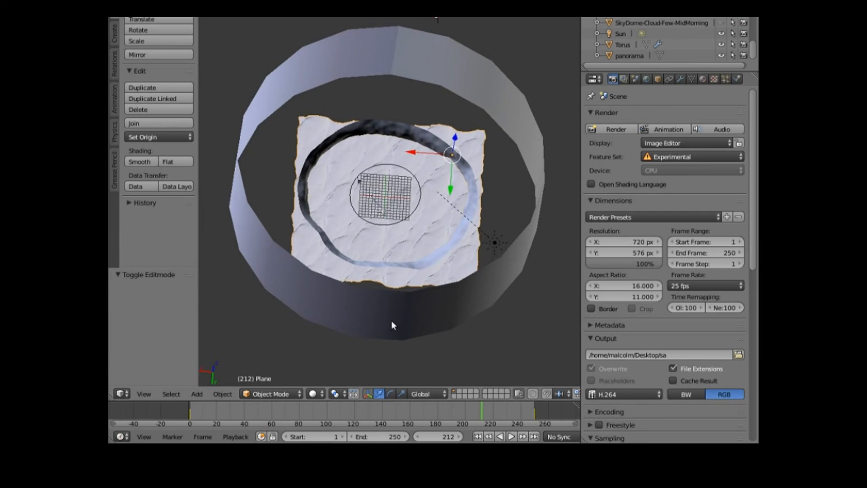
{"action": "scroll", "coordinate": [393, 321], "scroll_direction": "up", "scroll_amount": 4}
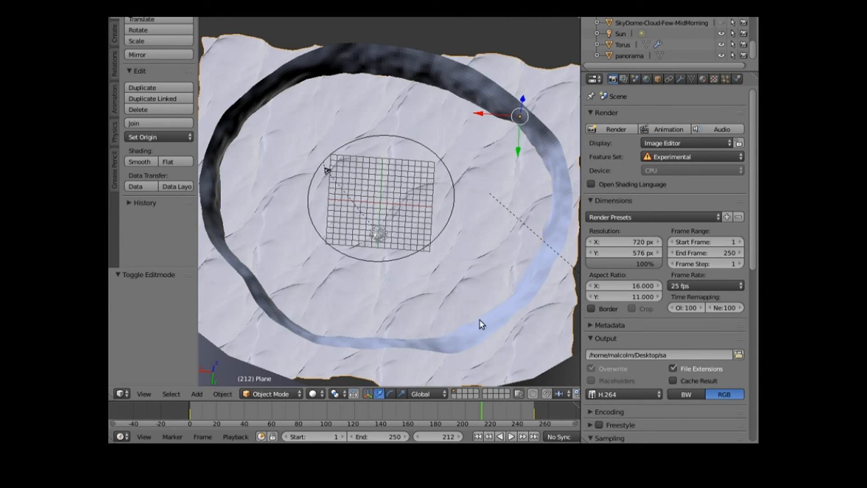
{"action": "key", "text": "ctrl+z"}
{"action": "scroll", "coordinate": [450, 336], "scroll_direction": "down", "scroll_amount": 1}
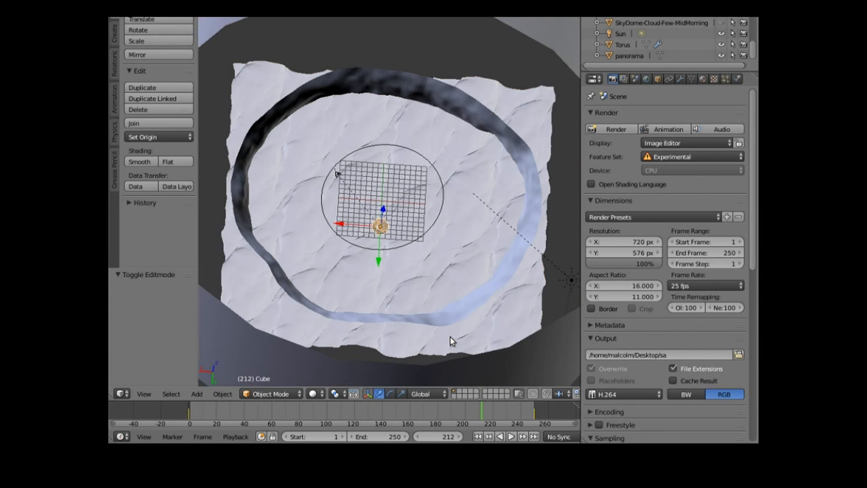
{"action": "scroll", "coordinate": [449, 336], "scroll_direction": "down", "scroll_amount": 2}
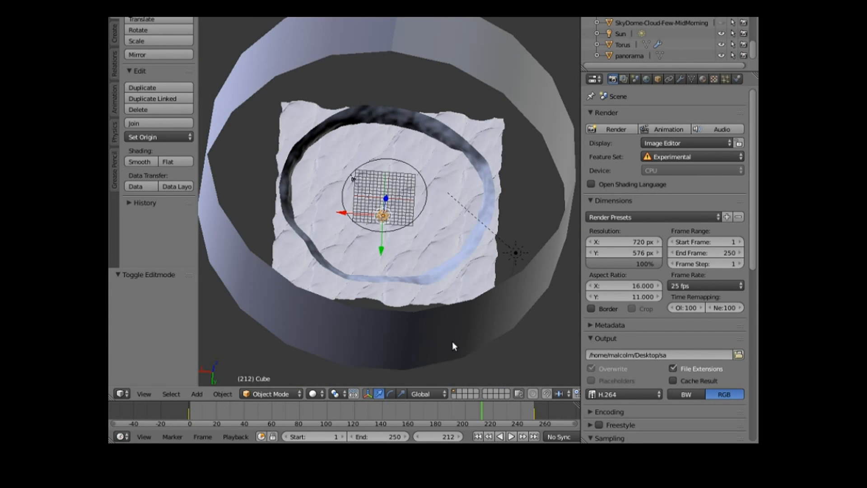
{"action": "middle_click_drag", "start_coordinate": [478, 333], "coordinate": [524, 323]}
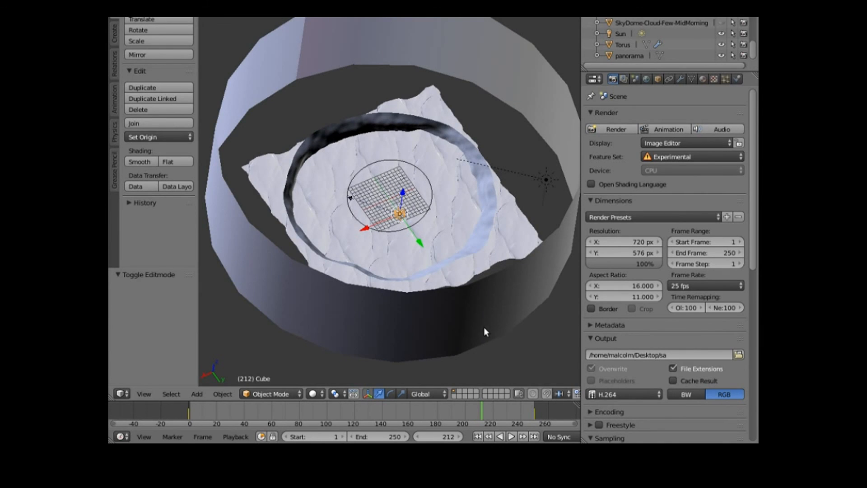
{"action": "middle_click_drag", "start_coordinate": [478, 329], "coordinate": [533, 319]}
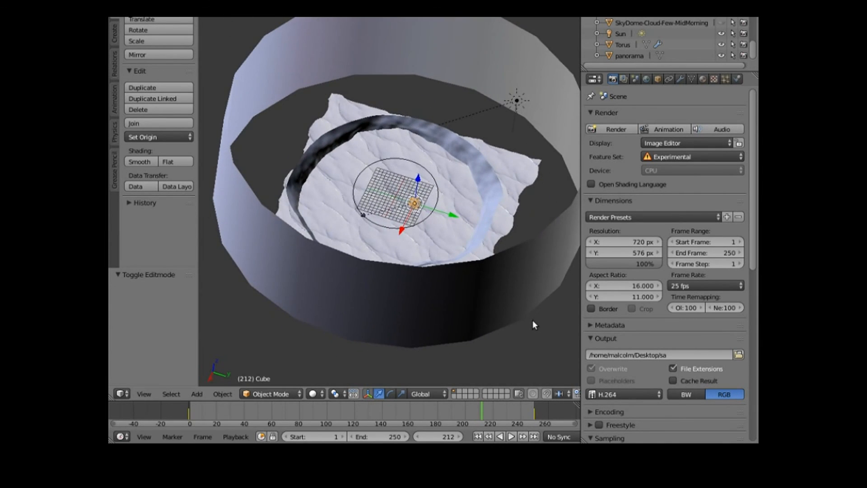